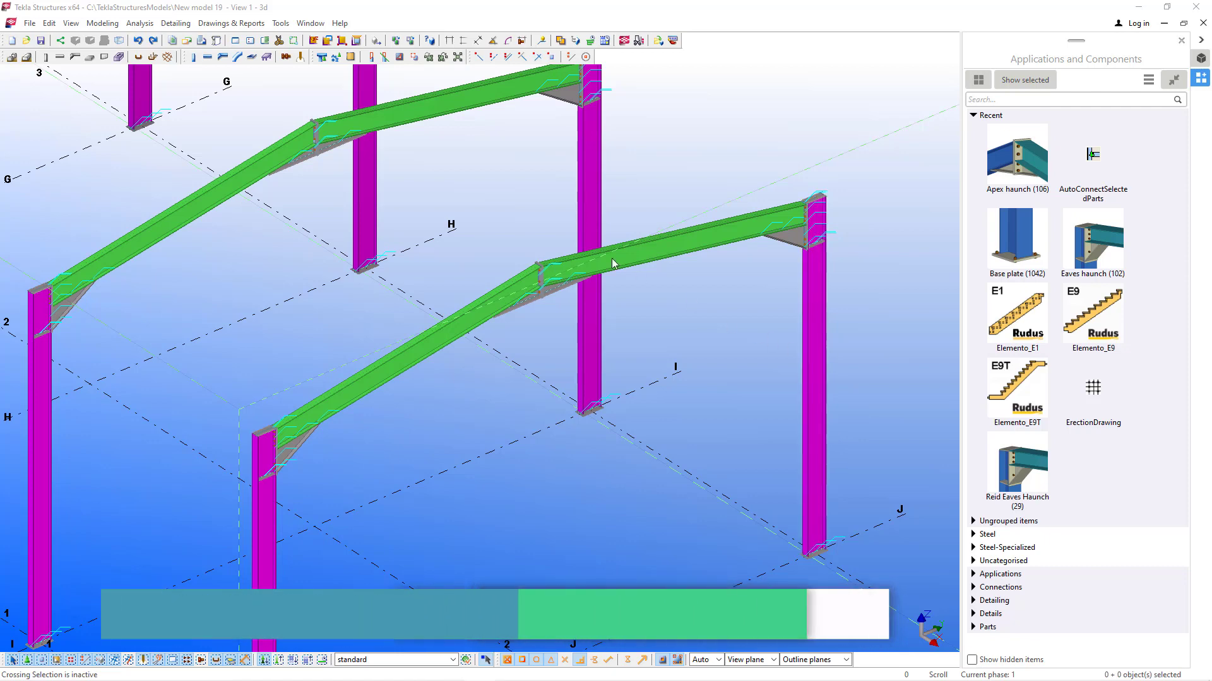
Step: Browse the Detailing menu commands and close the menu without choosing any
scroll(542, 271, up, 10)
scroll(543, 272, down, 10)
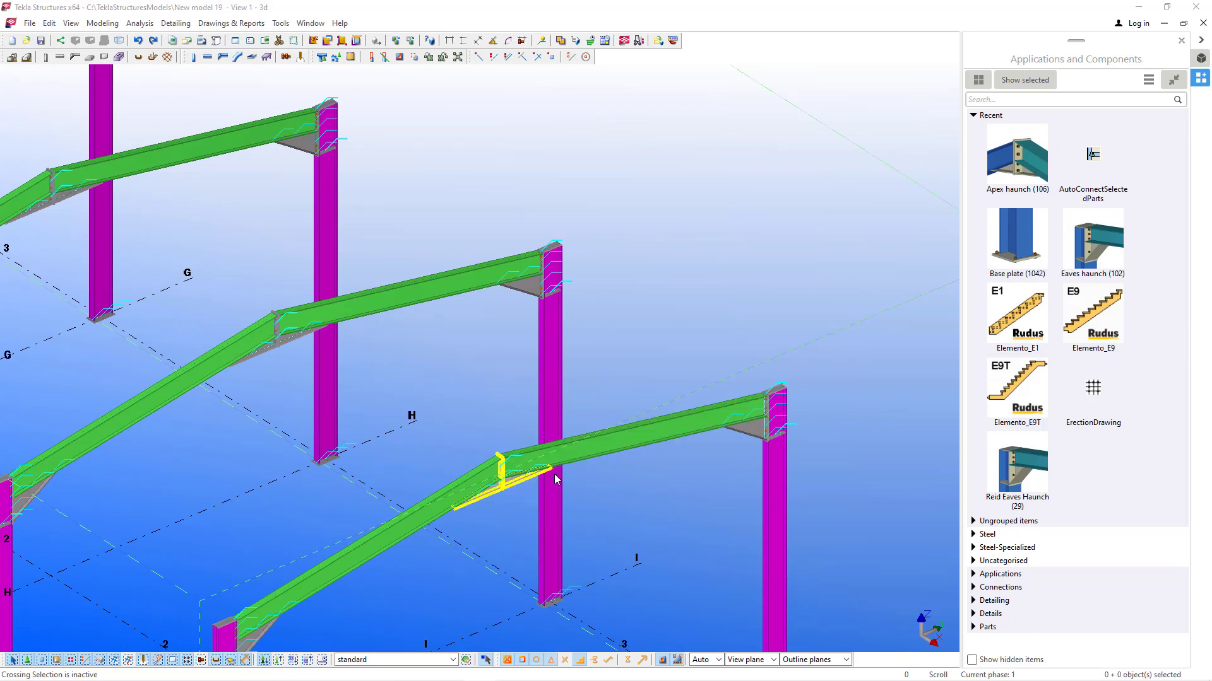
scroll(505, 498, up, 4)
scroll(533, 406, down, 6)
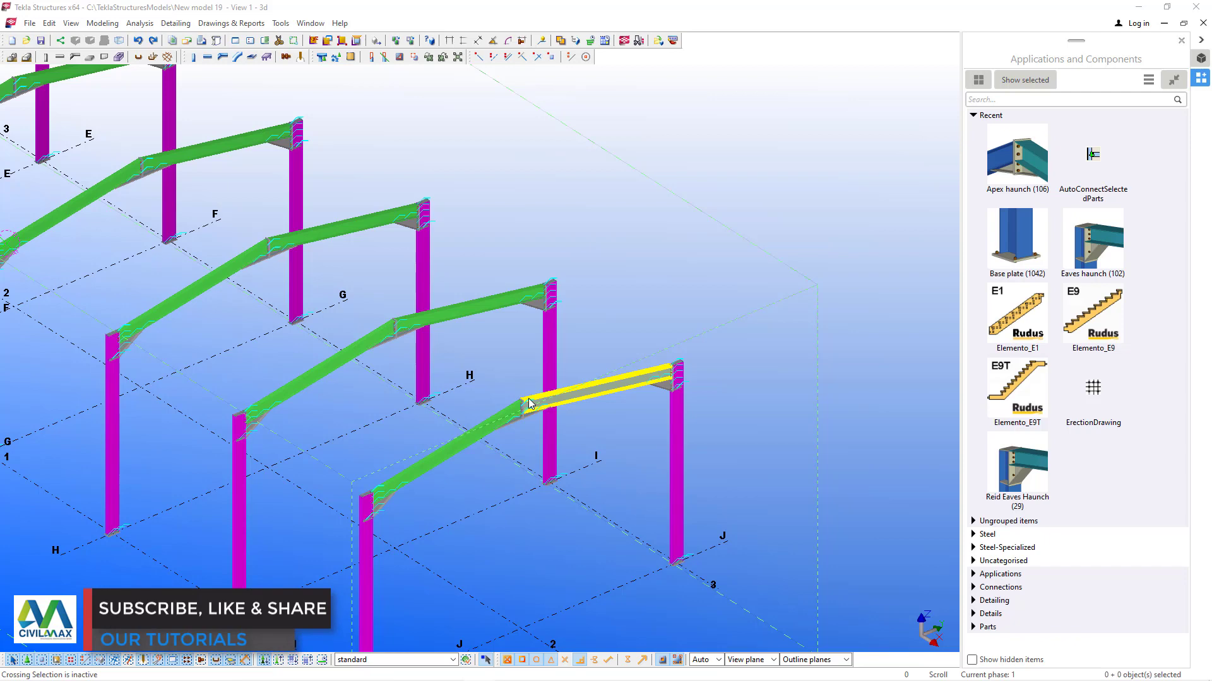
scroll(528, 402, up, 5)
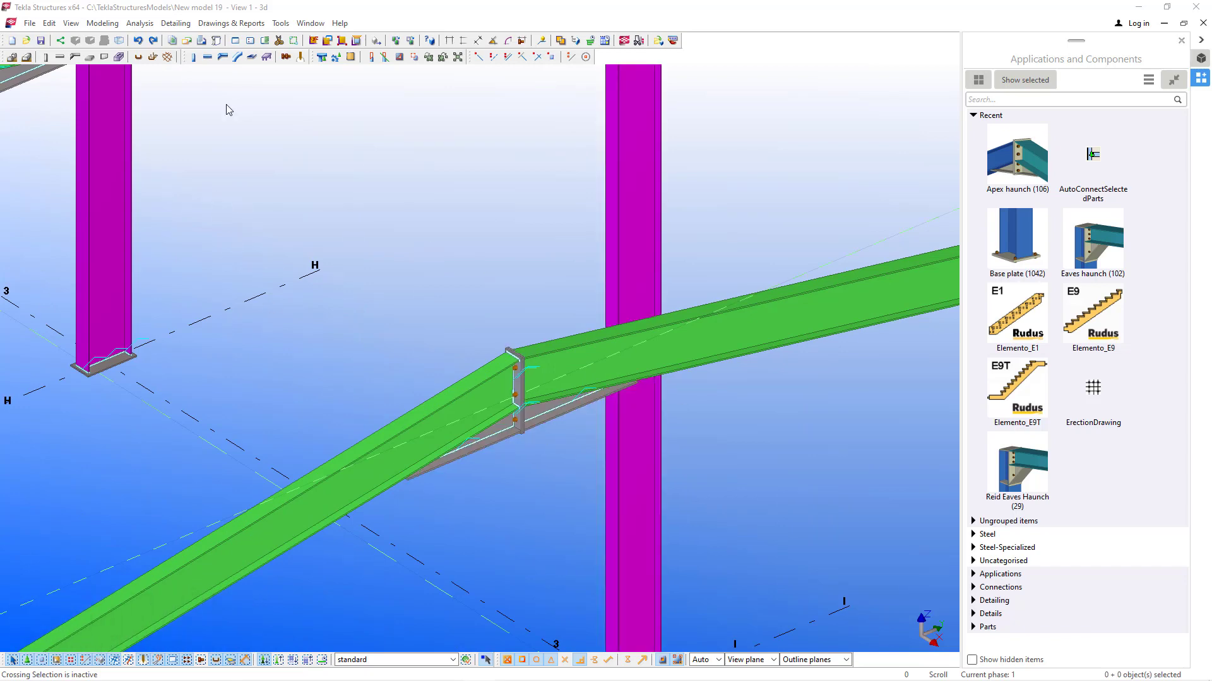
click(175, 23)
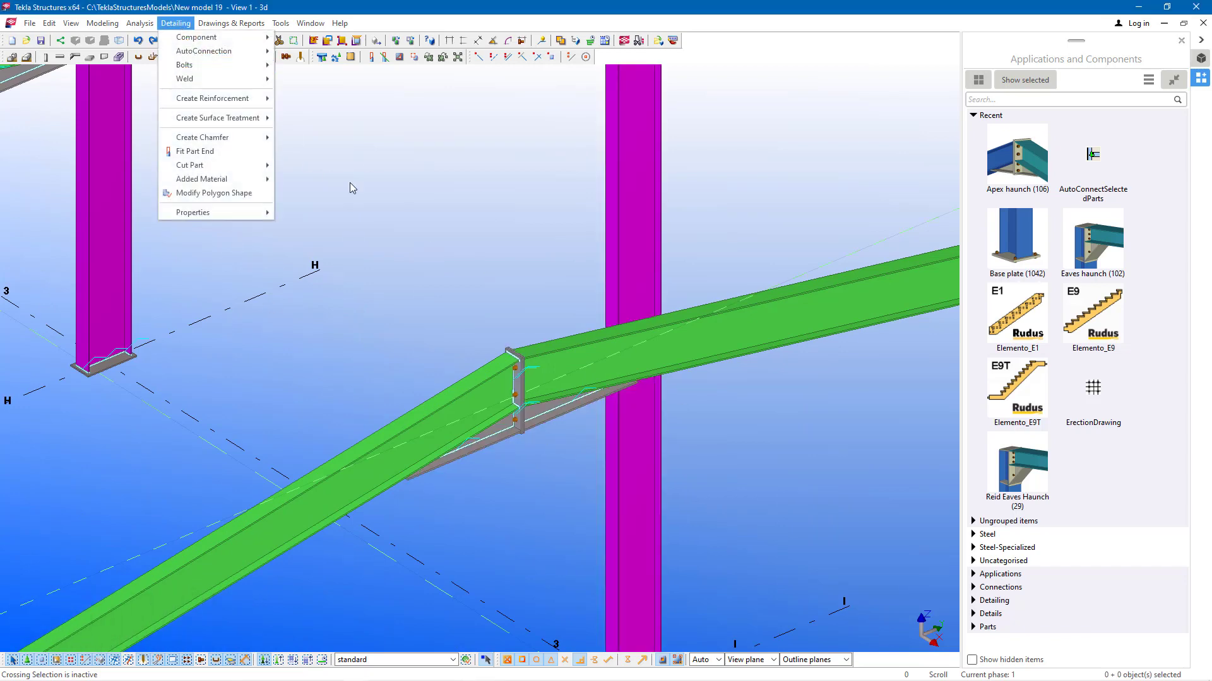
click(445, 195)
scroll(445, 190, down, 5)
Step: Select the end frame's rafter and column, then dismiss their context menu unused
click(657, 305)
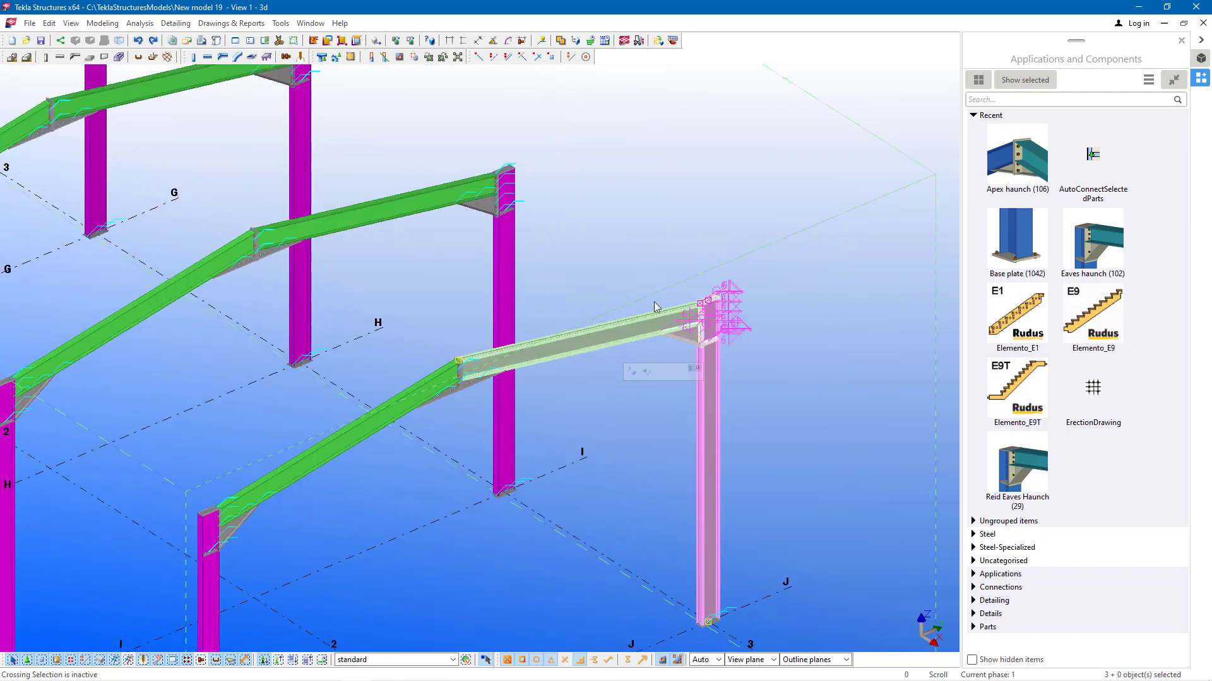
right_click(638, 239)
mouse_move(736, 409)
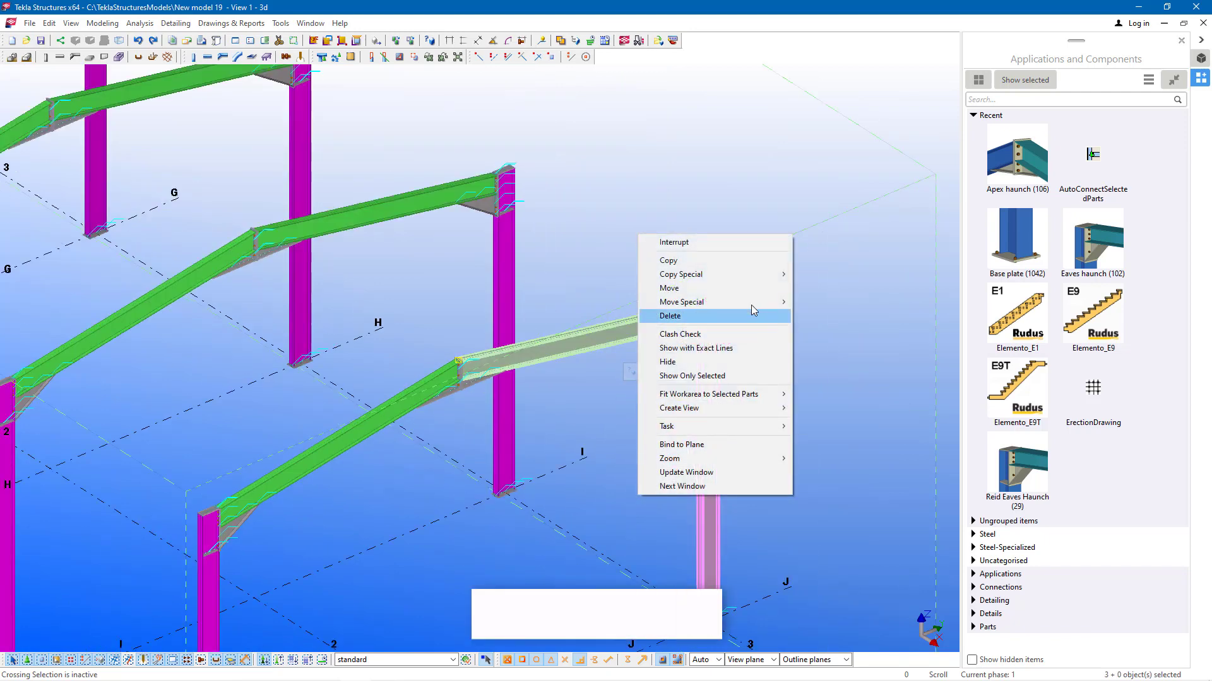
click(608, 188)
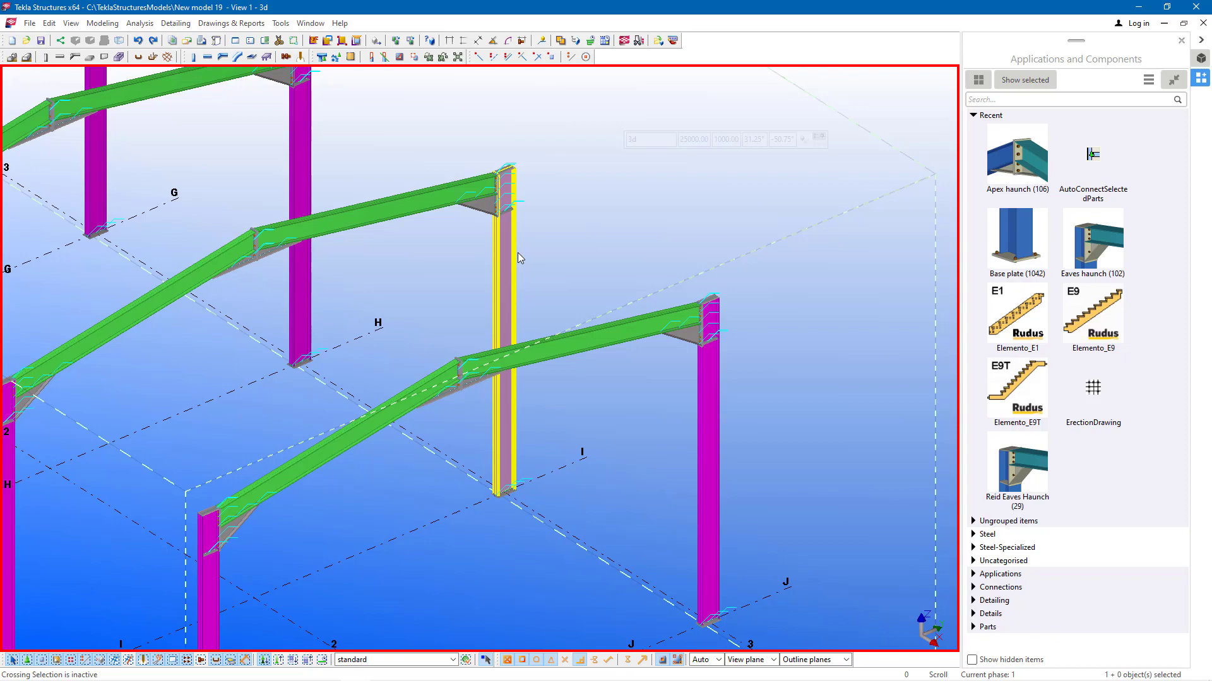
scroll(541, 356, up, 5)
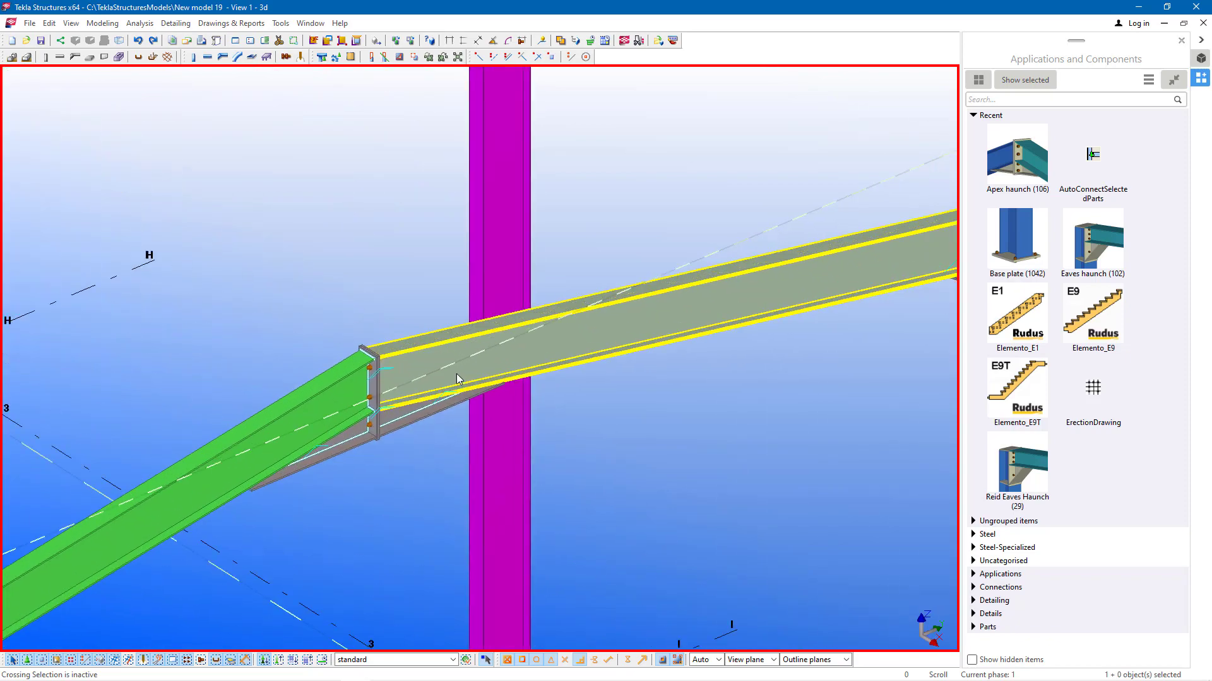
scroll(456, 374, down, 10)
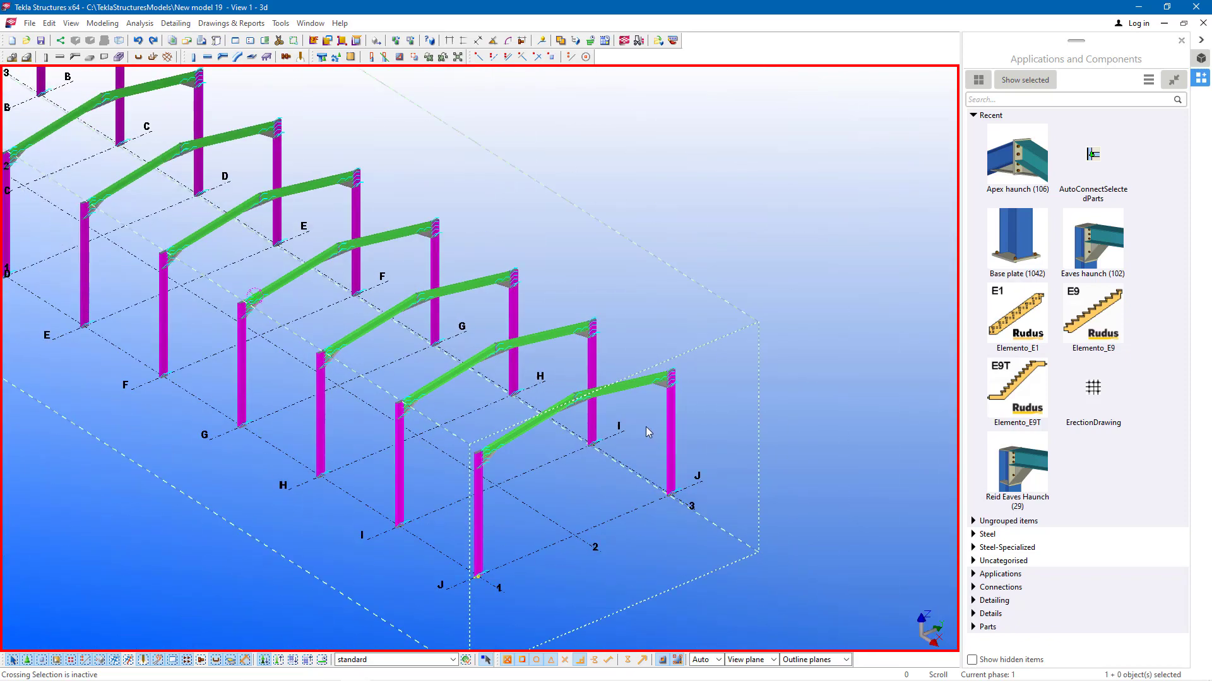
scroll(646, 427, up, 4)
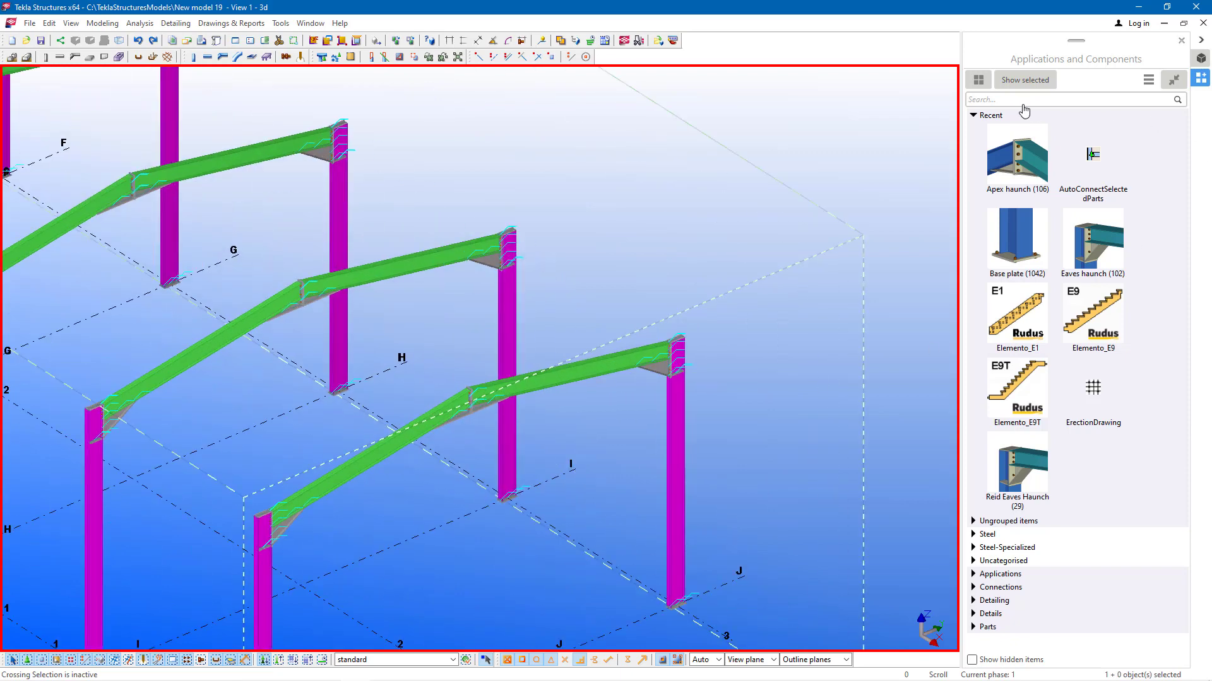
Step: Search Applications and Components for 'ERECT' from history to list the ErectionDrawing macro
click(1021, 102)
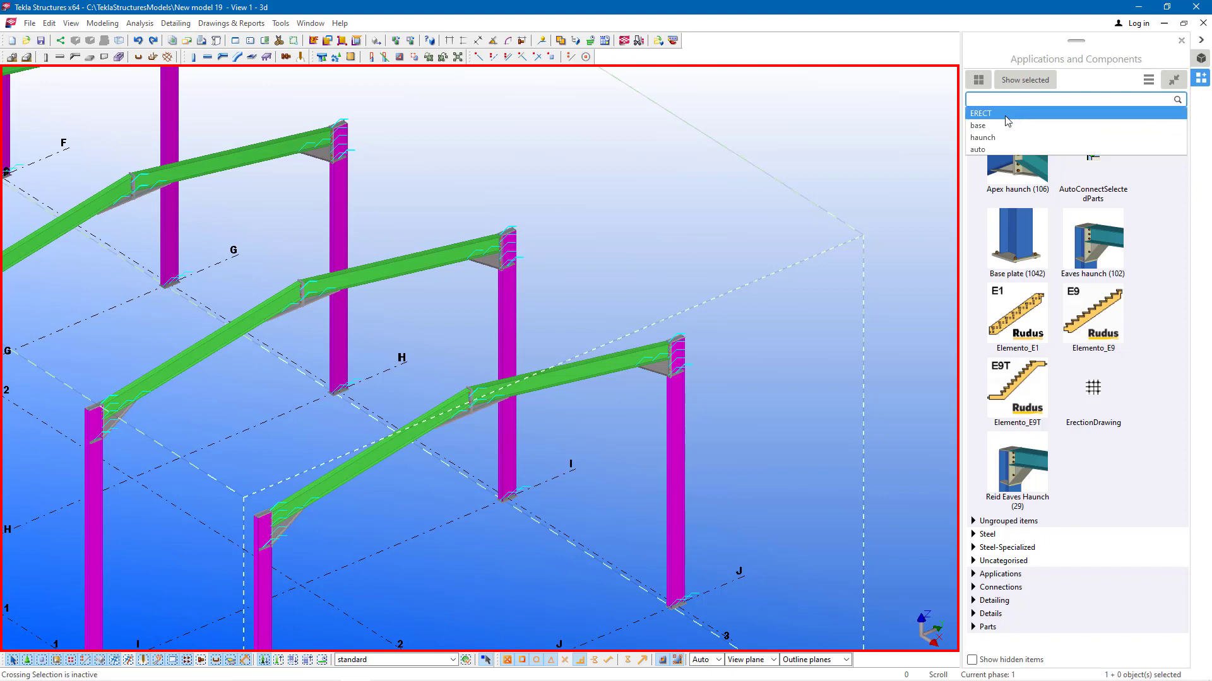
click(1005, 115)
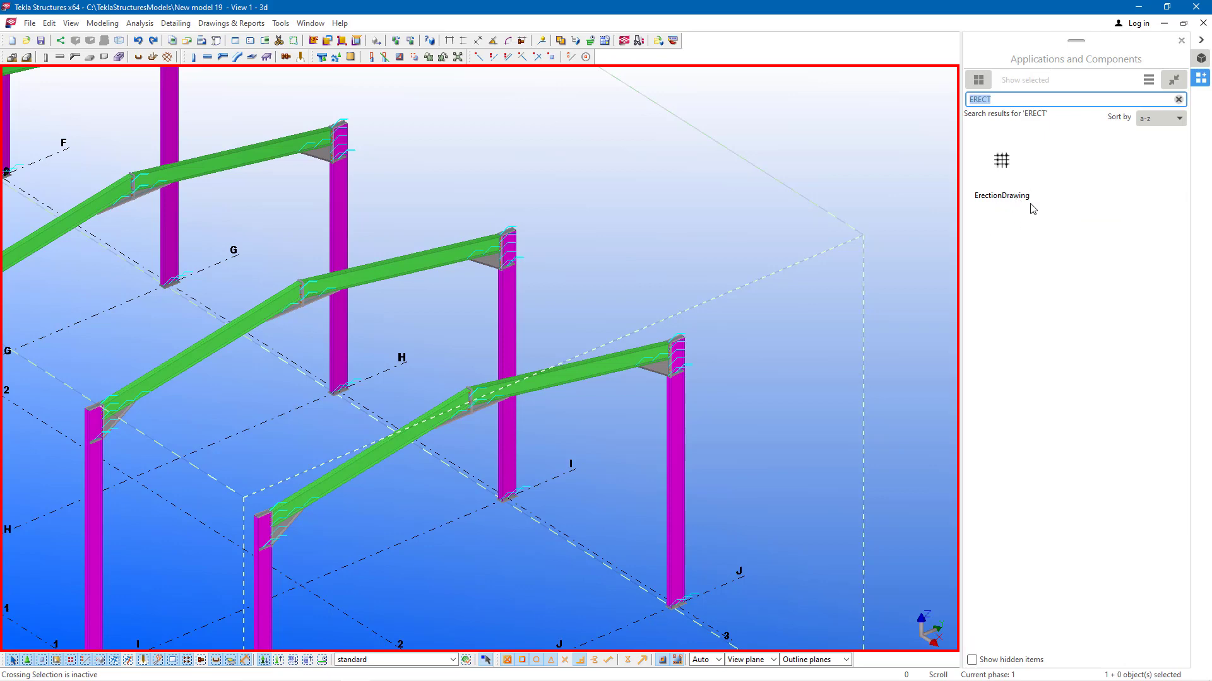
scroll(473, 424, down, 6)
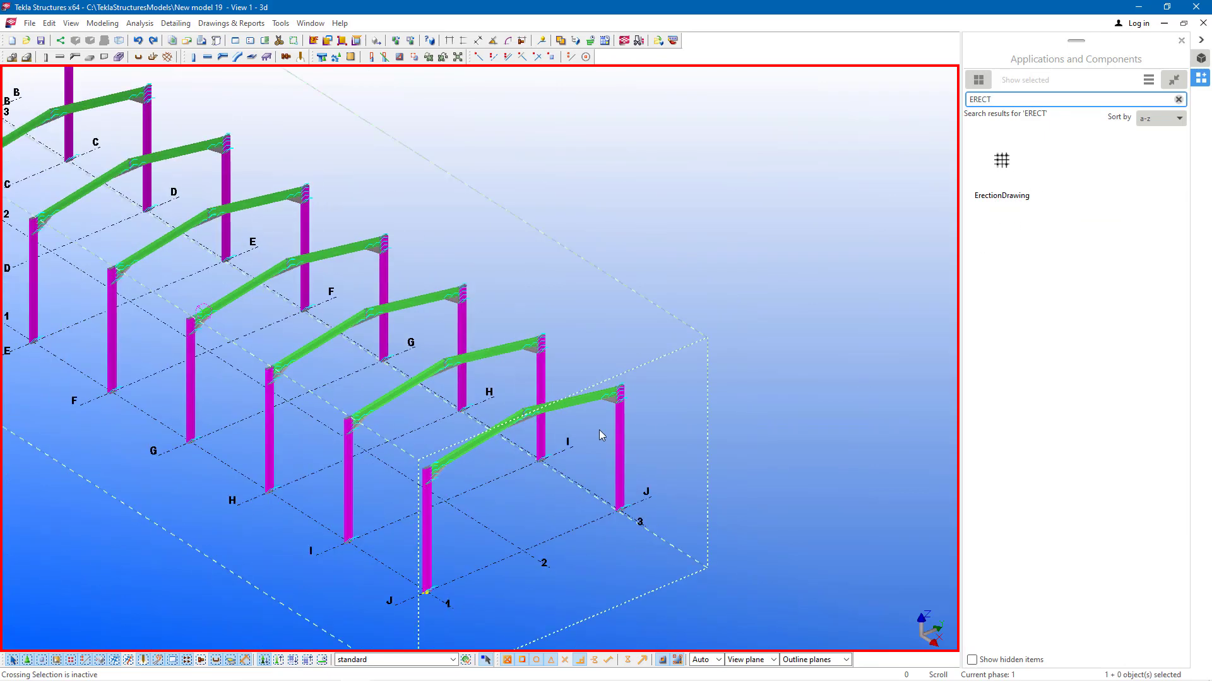
scroll(536, 419, up, 3)
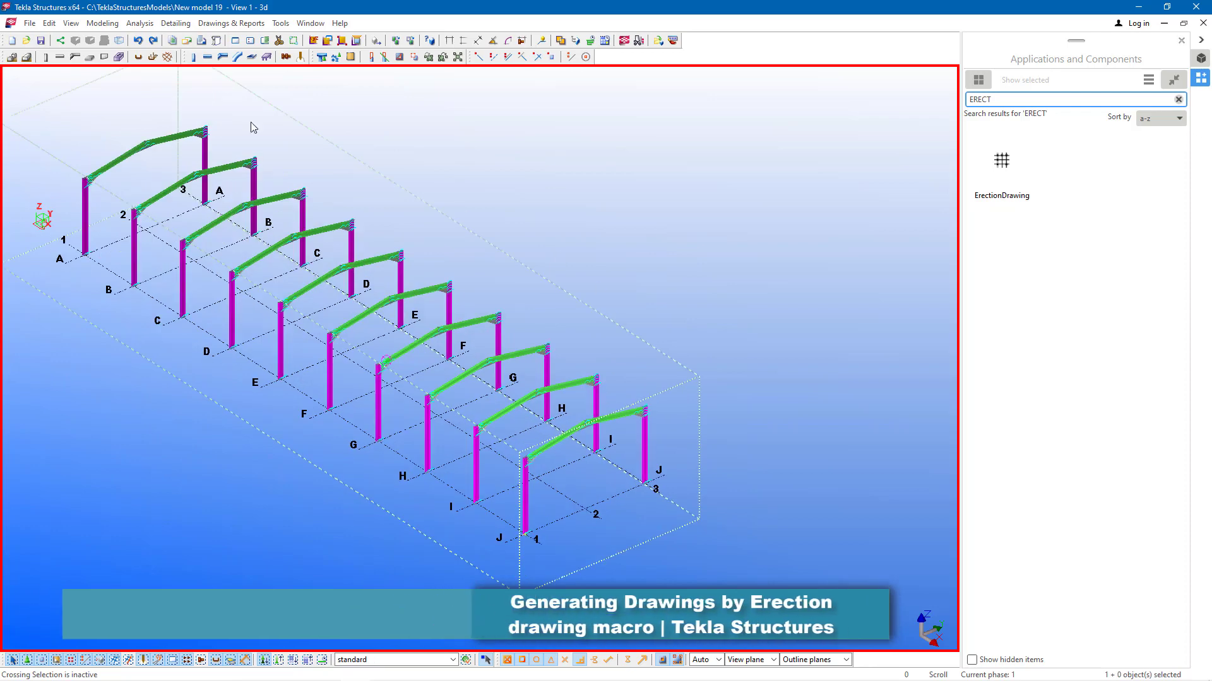
scroll(234, 191, up, 2)
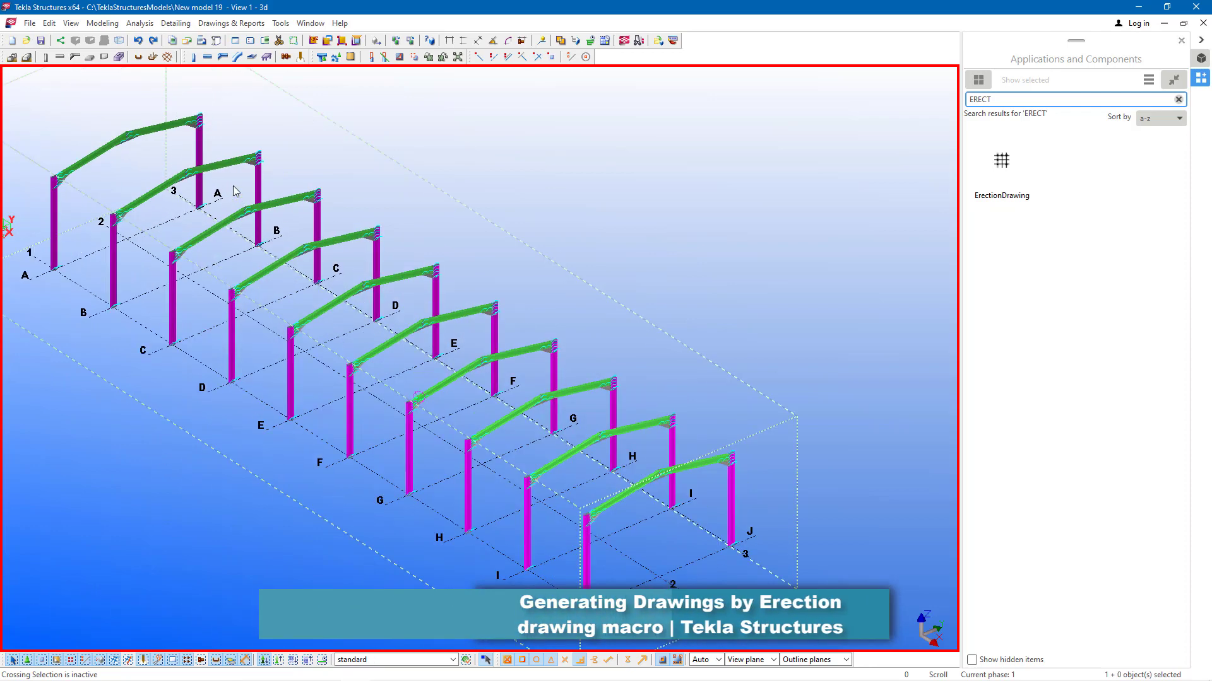
scroll(603, 609, up, 3)
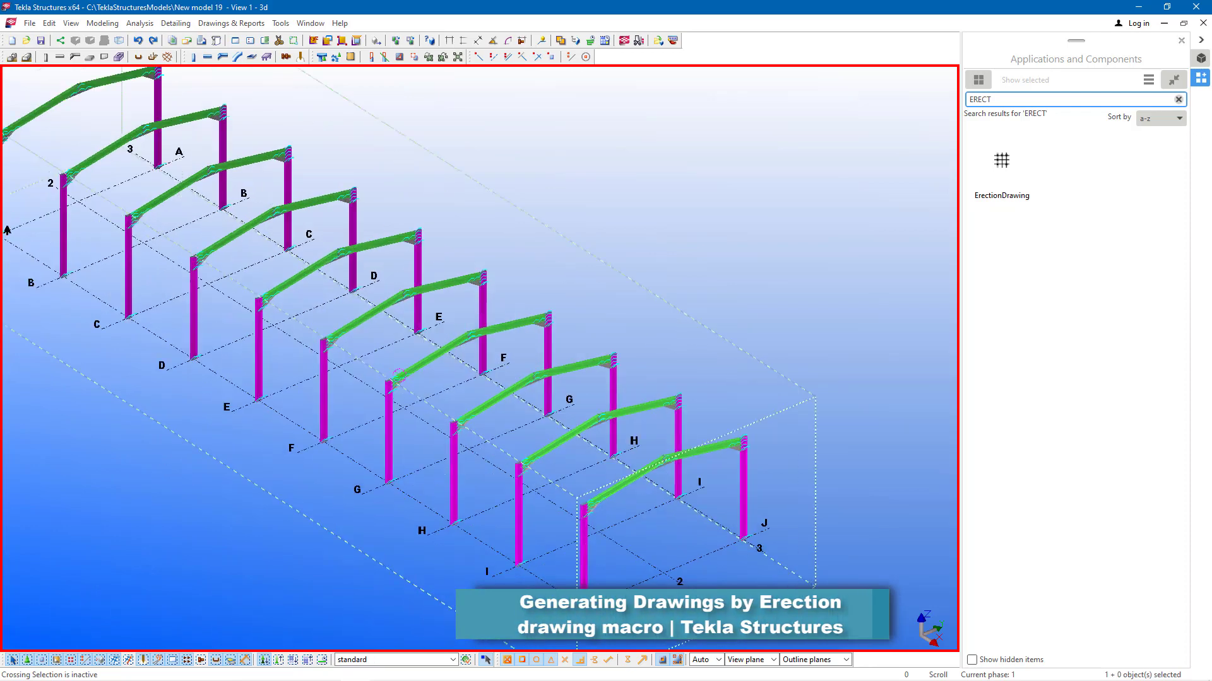
scroll(776, 536, up, 5)
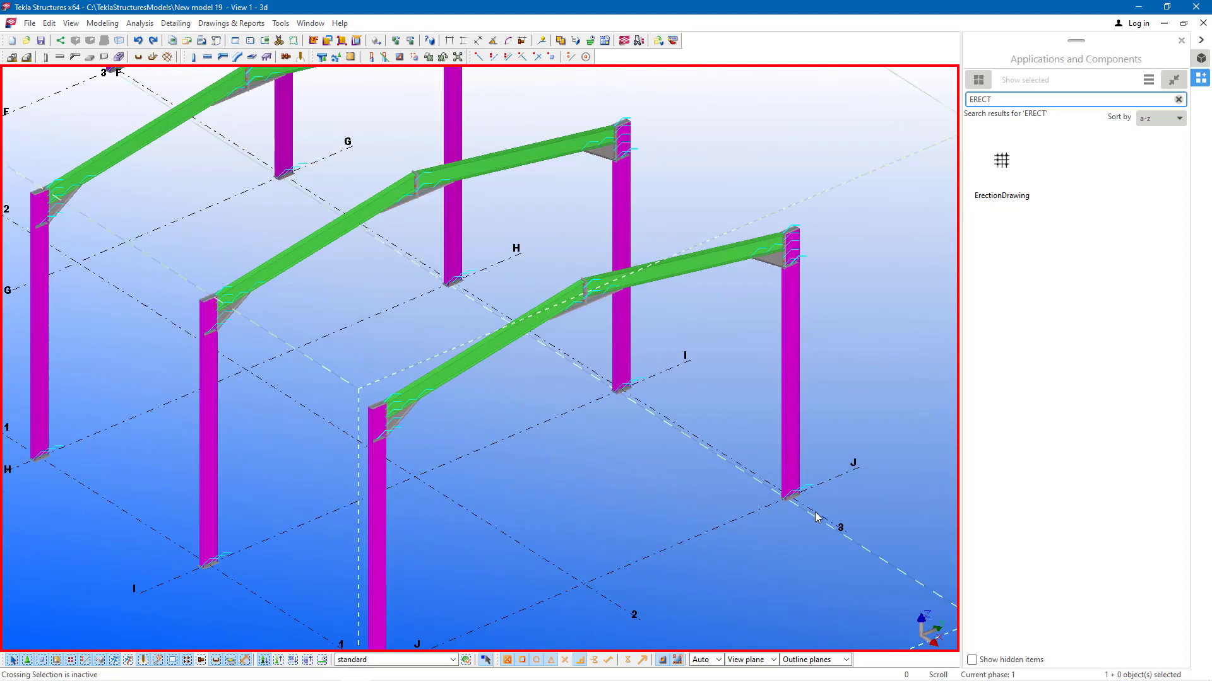
scroll(617, 521, down, 5)
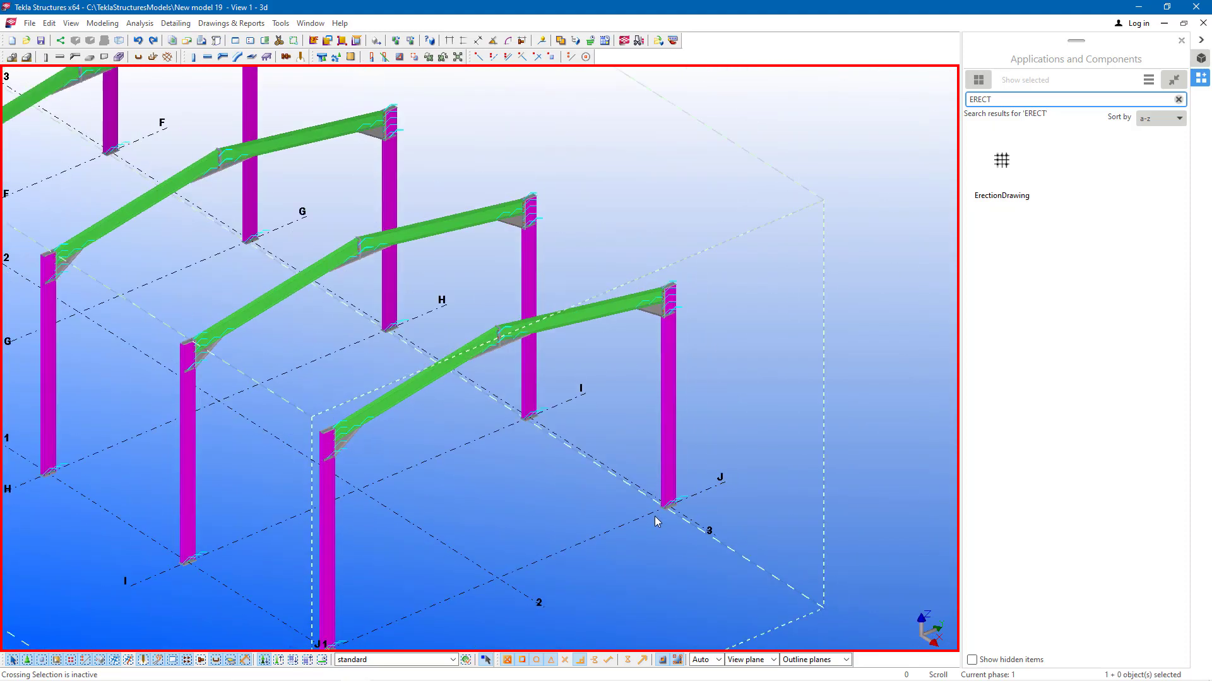
scroll(665, 505, up, 5)
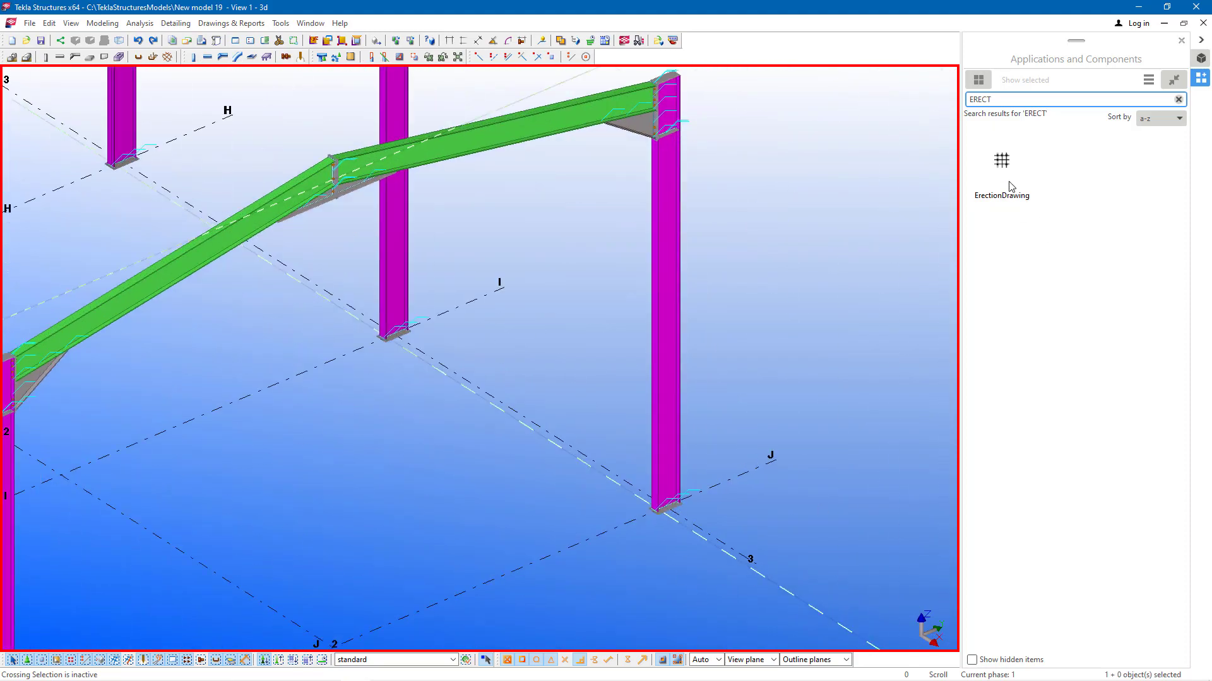
Step: Open the ErectionDrawing settings, centre the dialog and place the caret in the drawing name prefix
click(1008, 177)
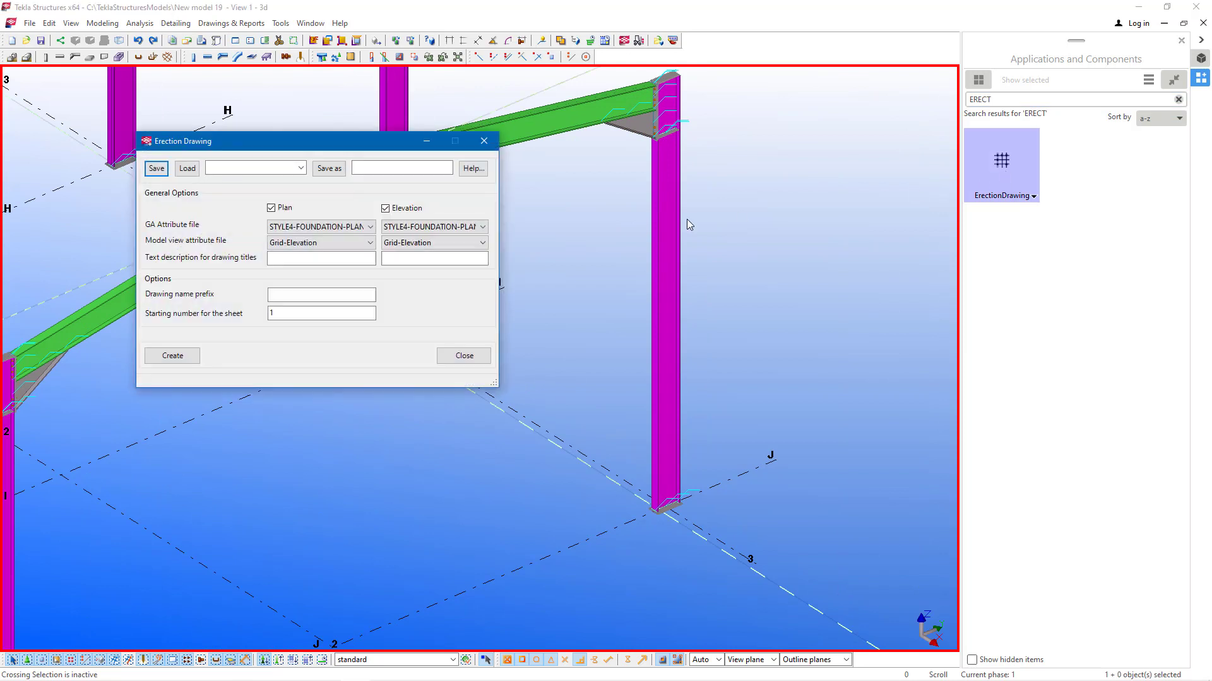
drag(263, 144, 550, 156)
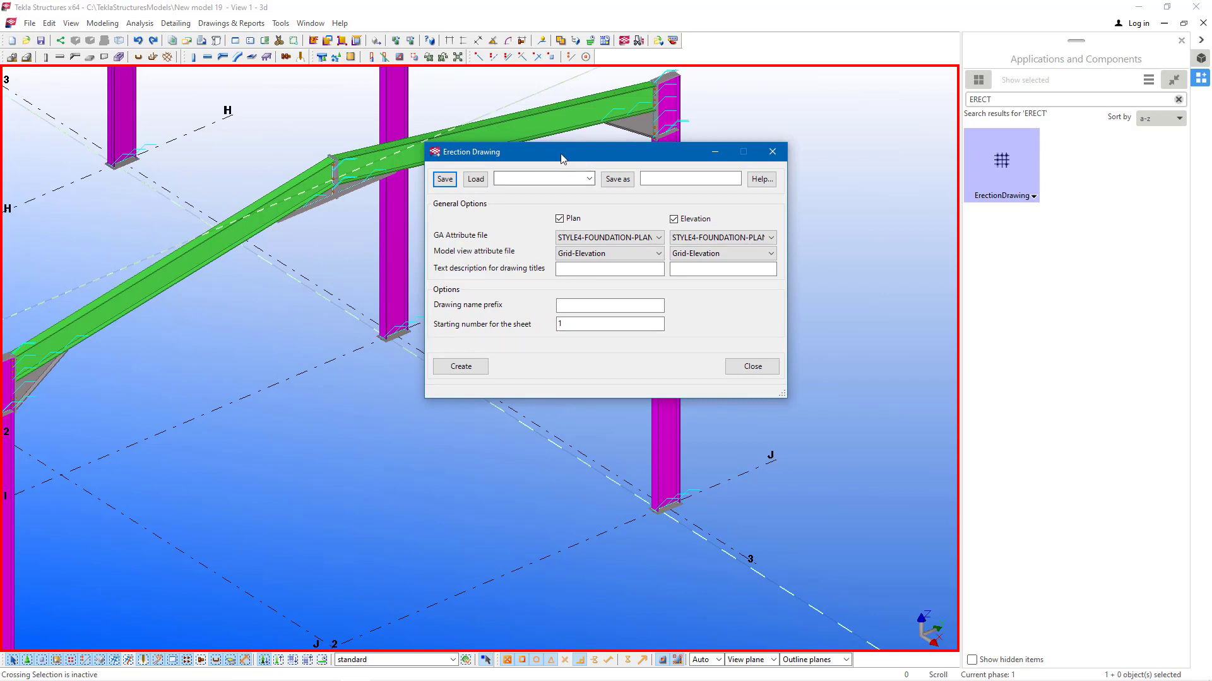
drag(562, 158, 566, 159)
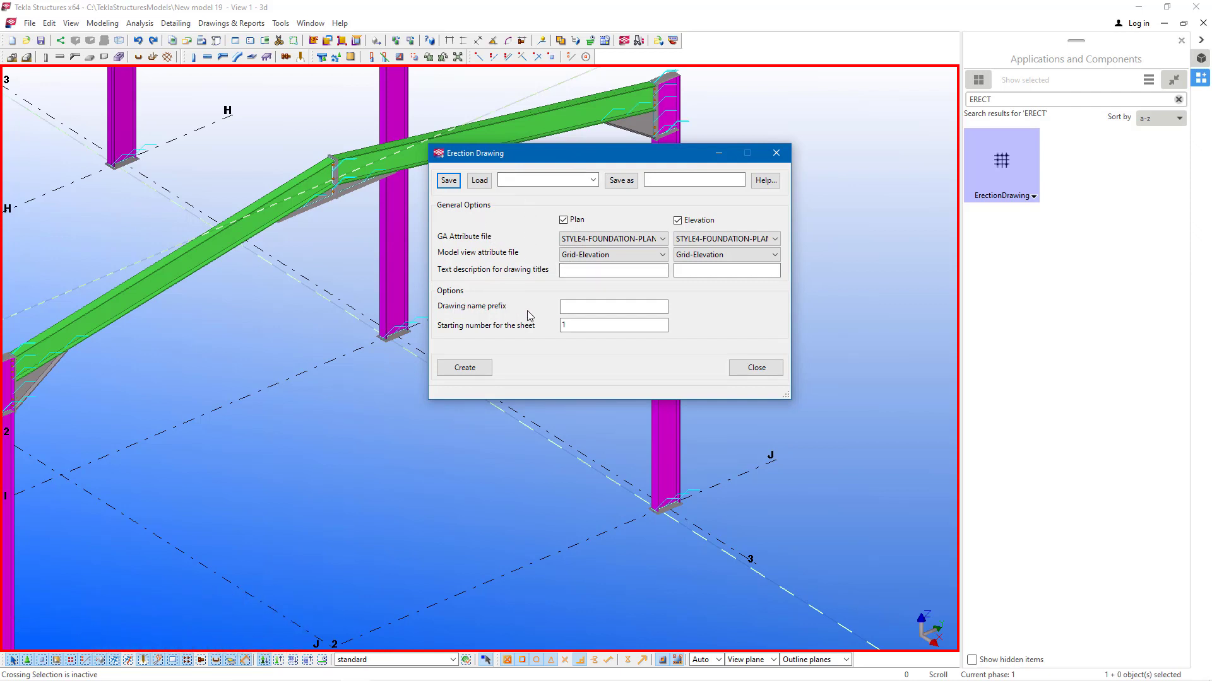
click(571, 309)
click(583, 307)
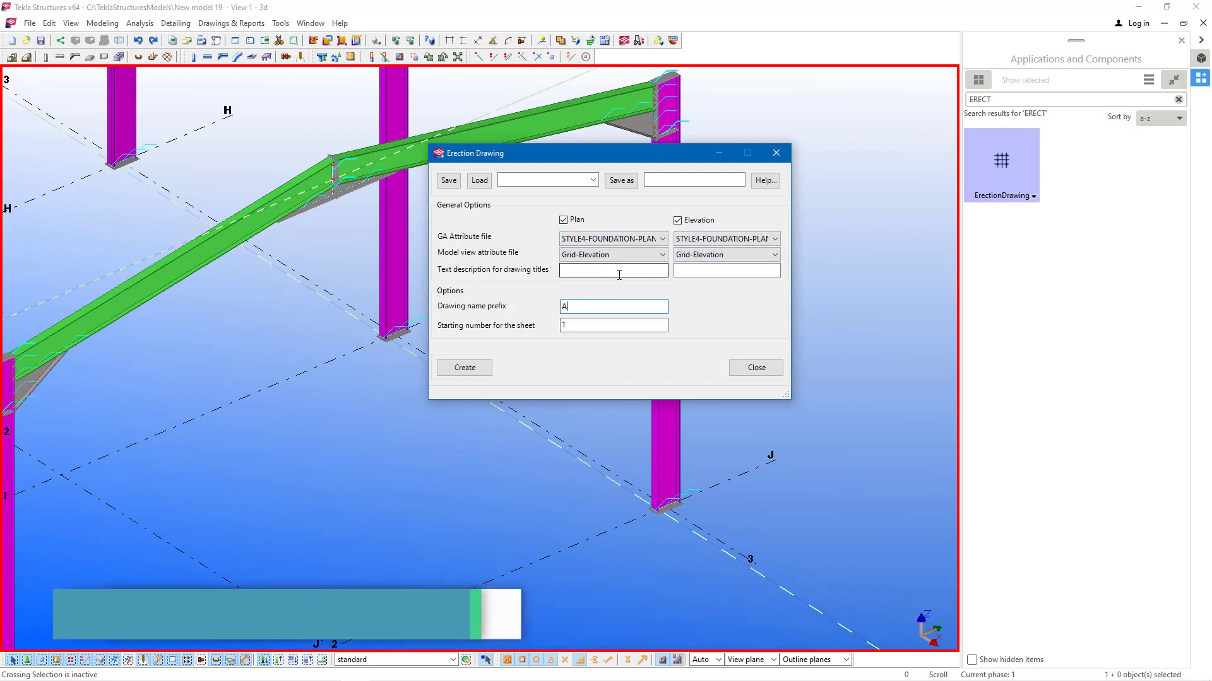
Step: Set the plan to the standard GA attribute file and the Grid-Plan model view
click(662, 240)
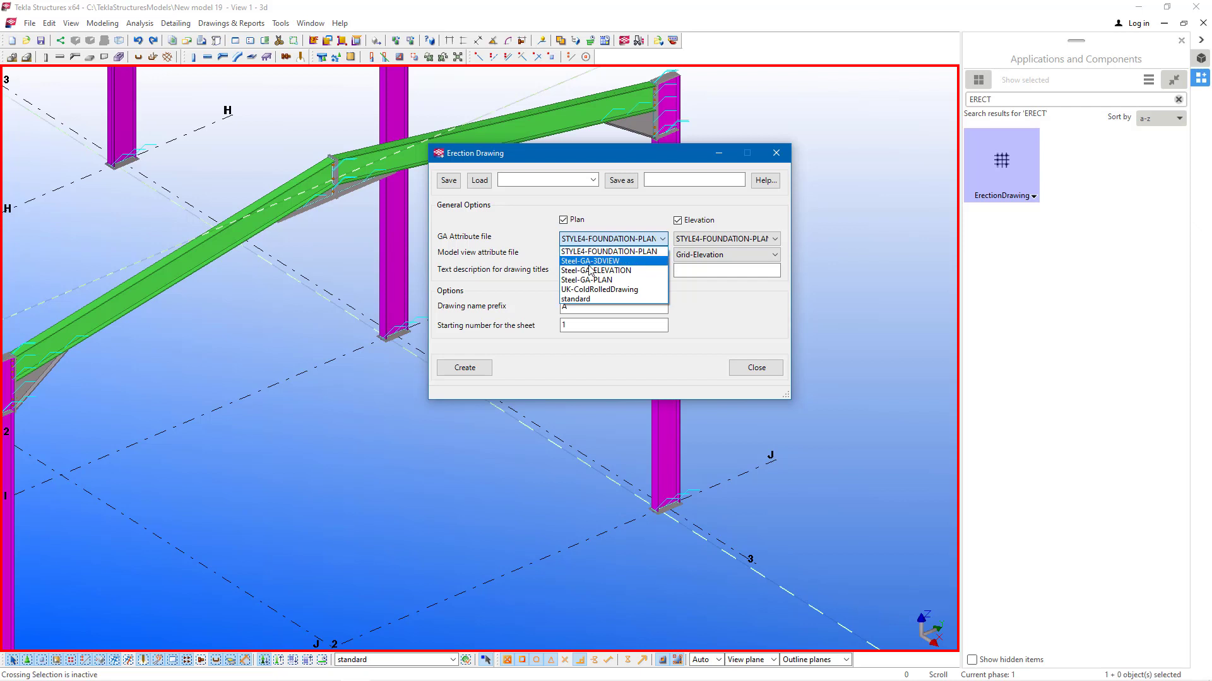
click(587, 299)
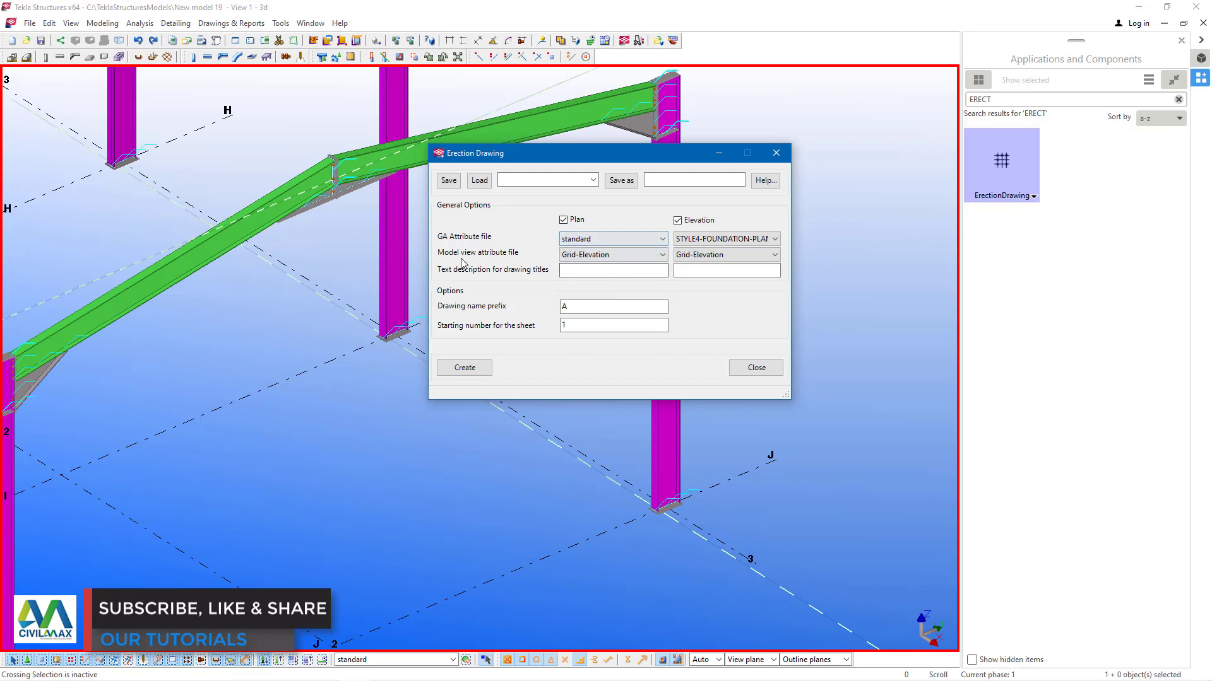
click(654, 256)
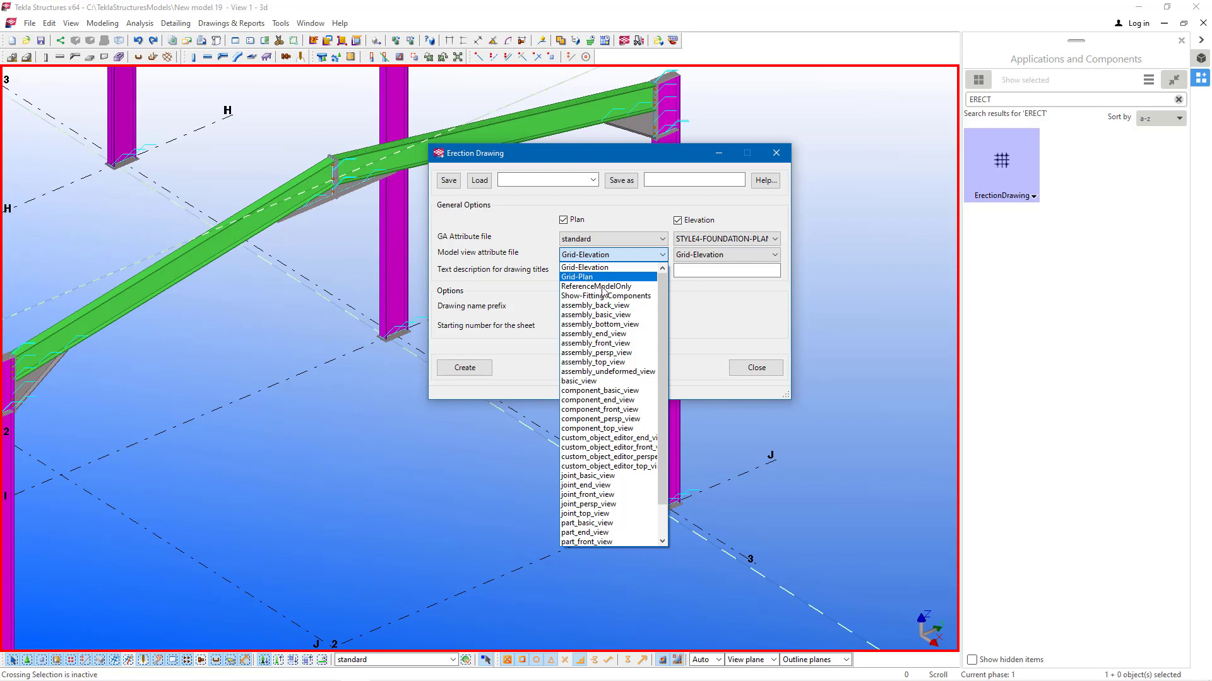
mouse_move(662, 295)
mouse_down()
mouse_move(660, 327)
mouse_move(665, 297)
mouse_up()
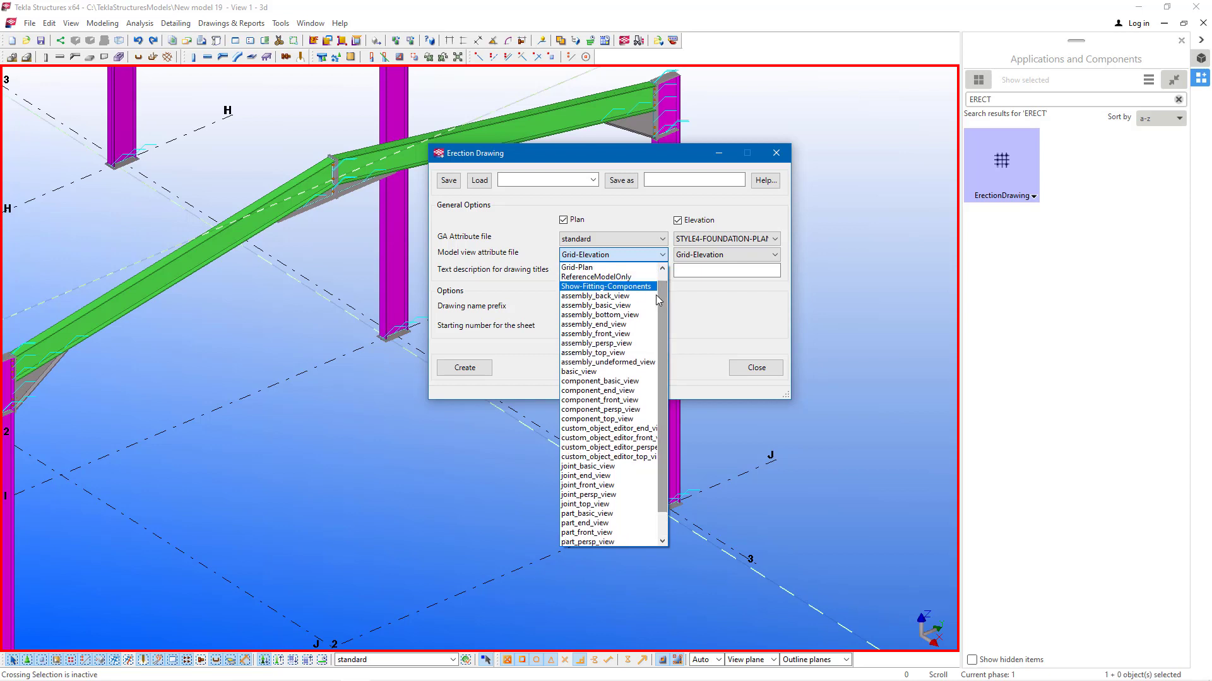
click(596, 269)
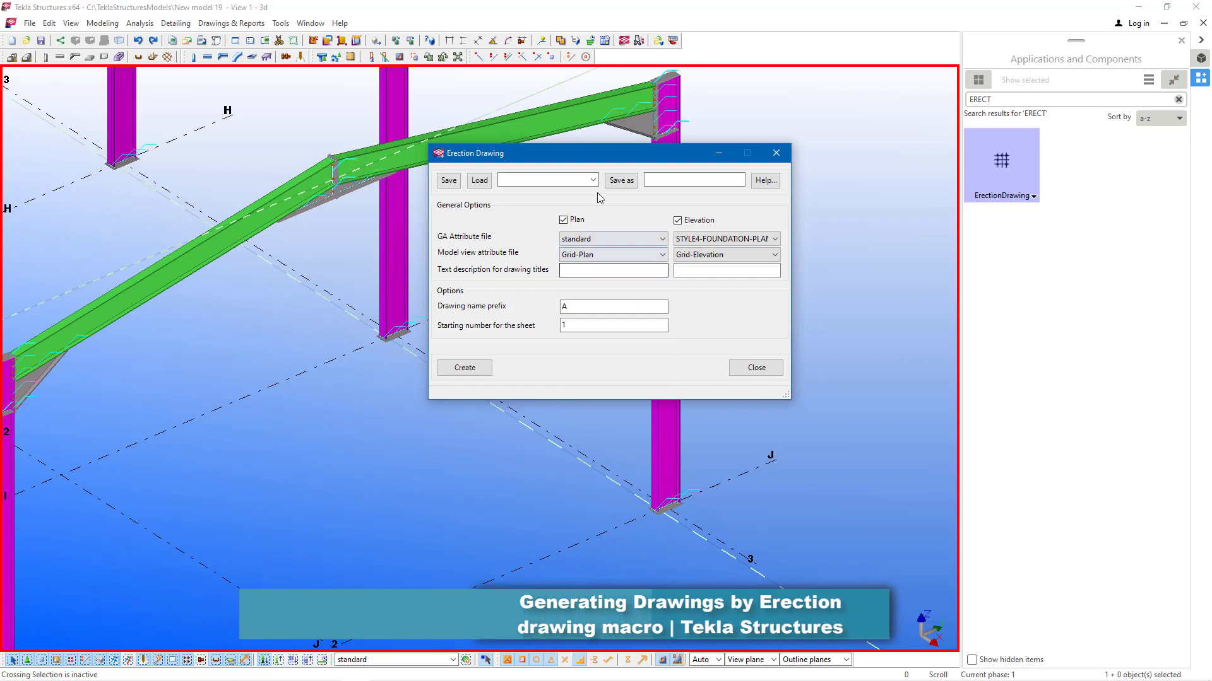
Step: Set the elevation to the standard GA attribute file and the Grid-Elevation model view
click(768, 243)
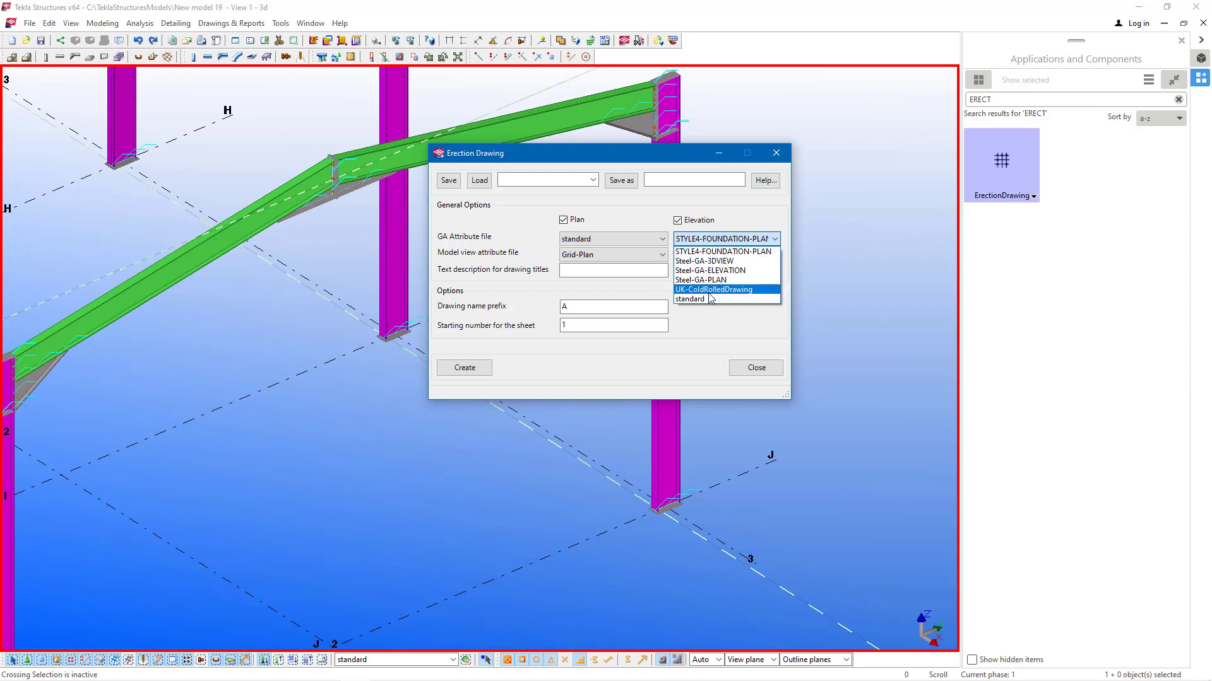
click(705, 299)
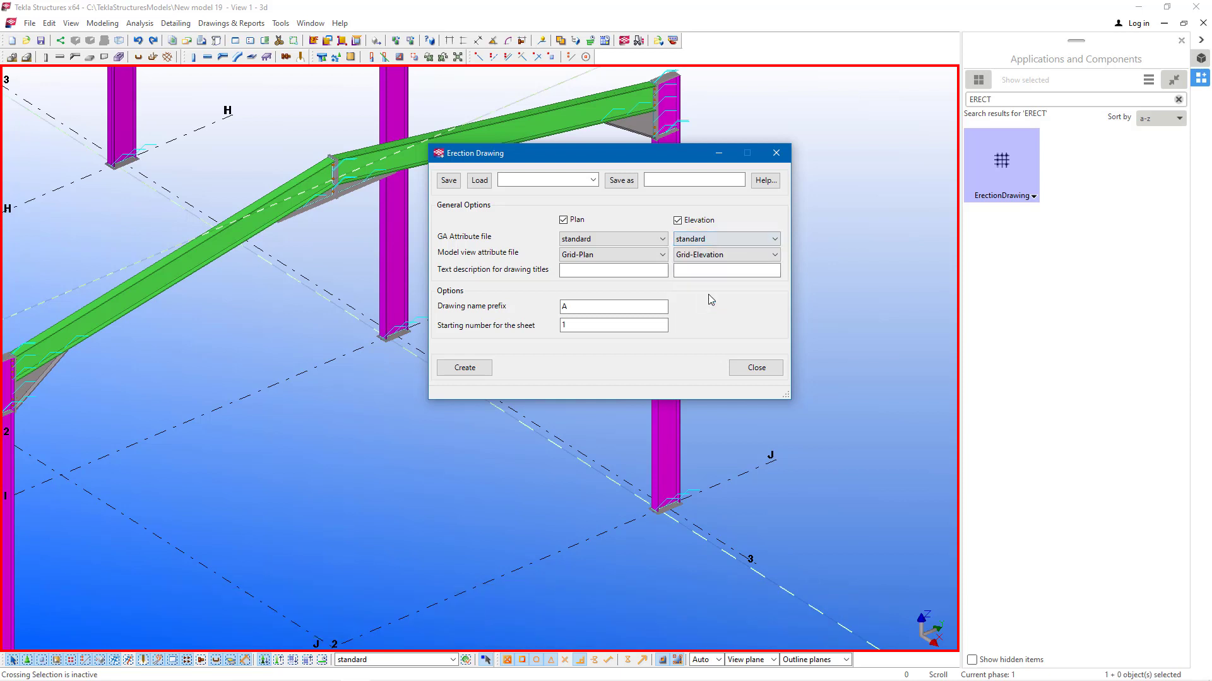
click(775, 255)
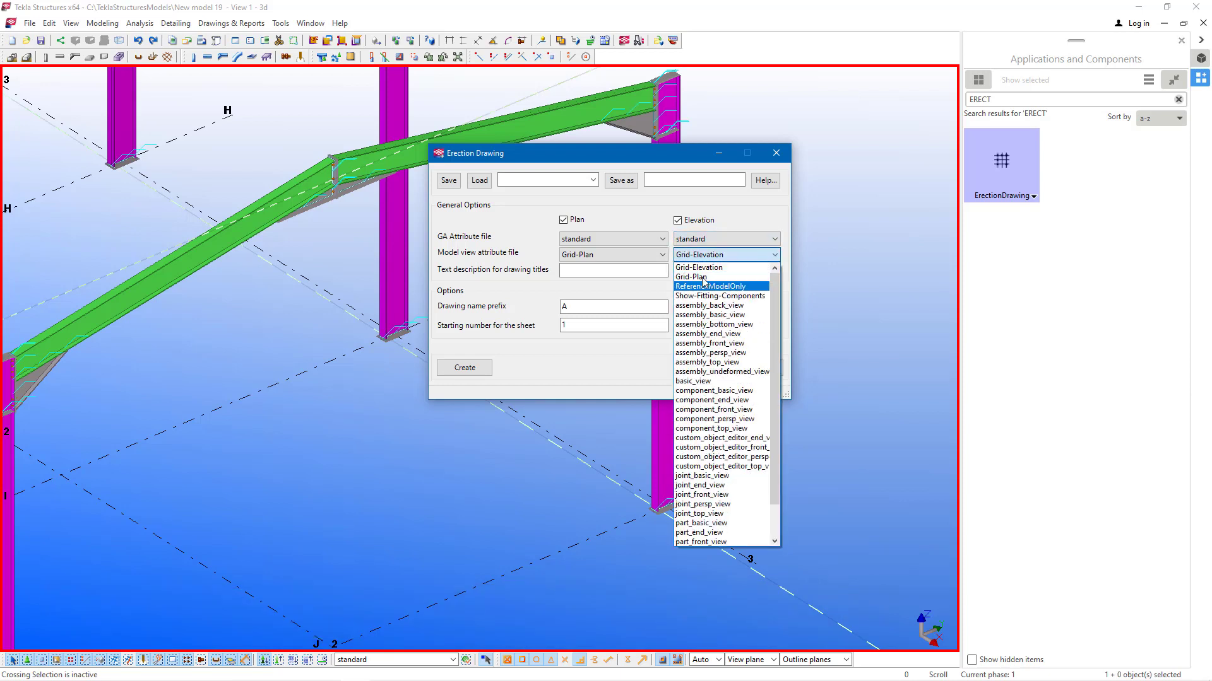
click(705, 268)
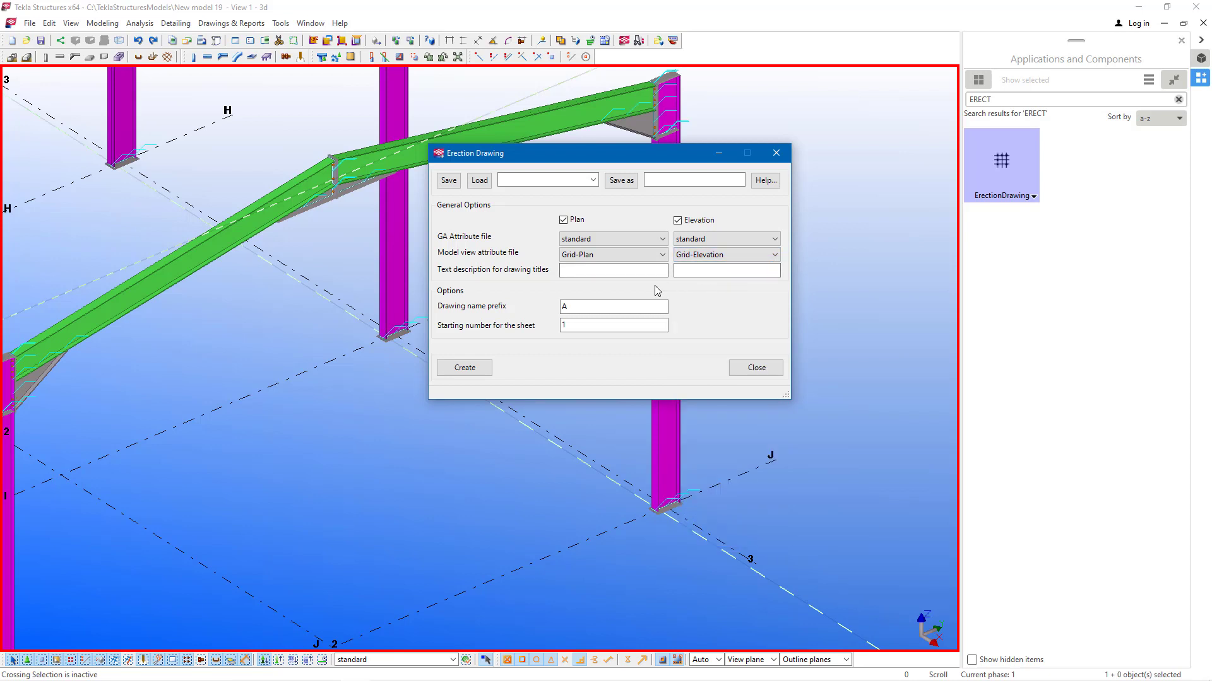
click(461, 372)
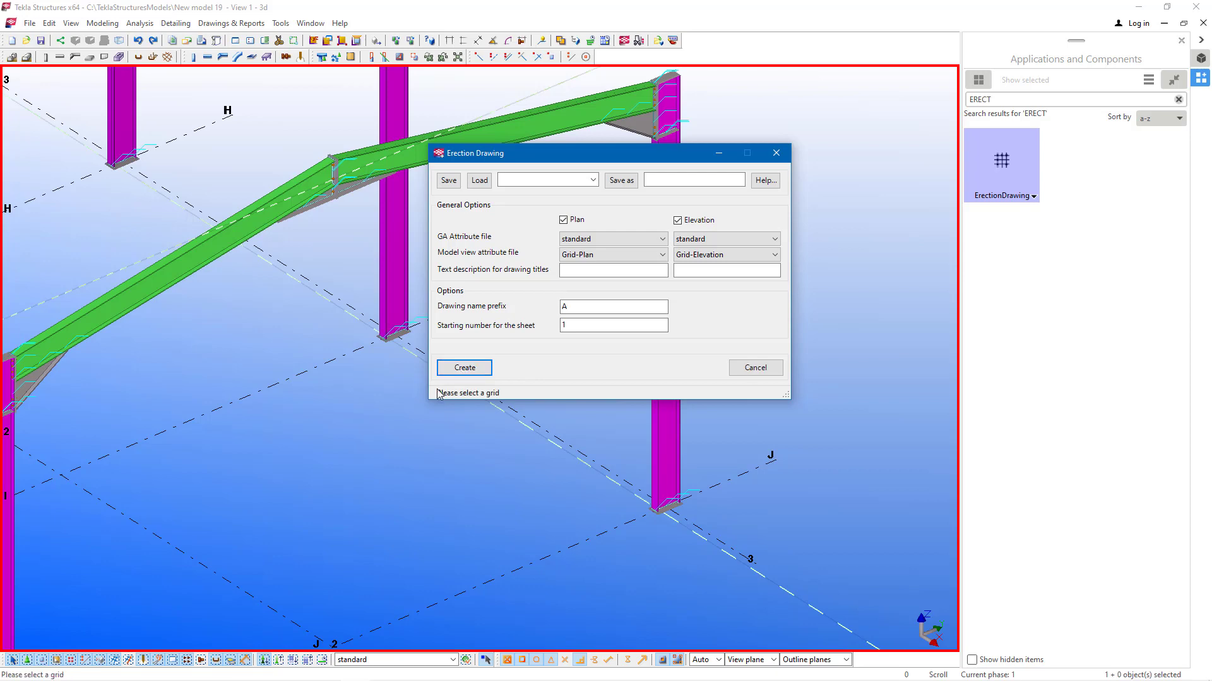
Step: Pick a model grid line to create the plan and elevation drawings, then close the settings
scroll(378, 379, down, 5)
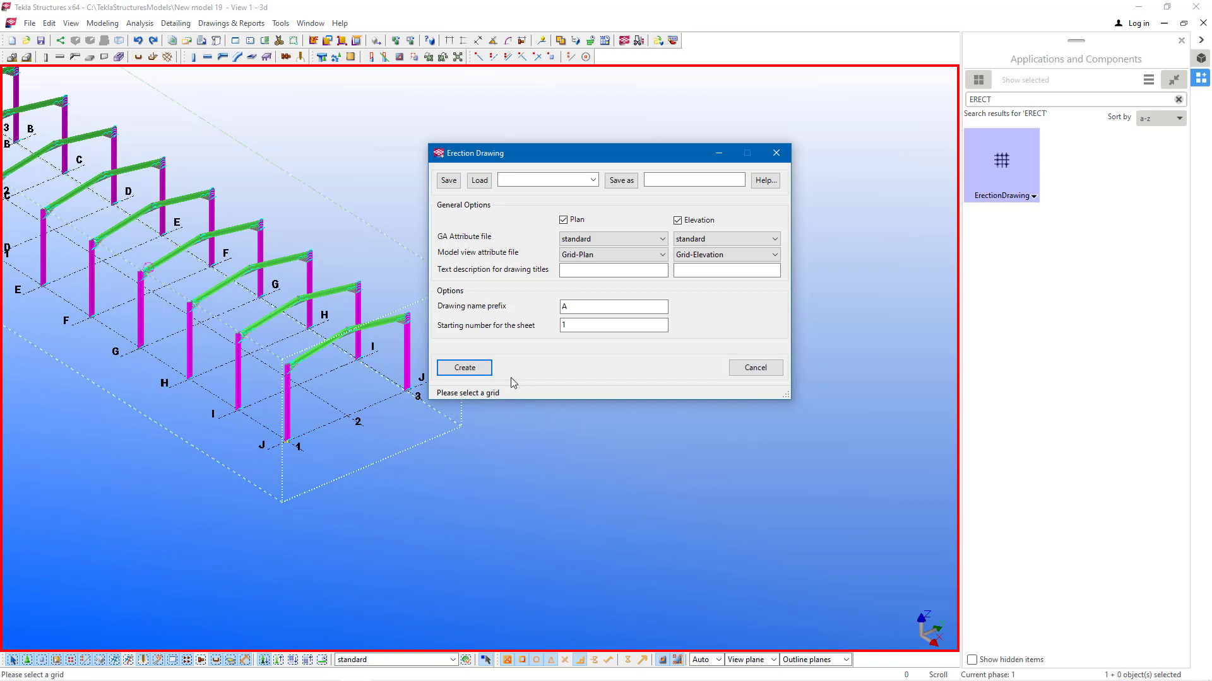
scroll(298, 447, up, 10)
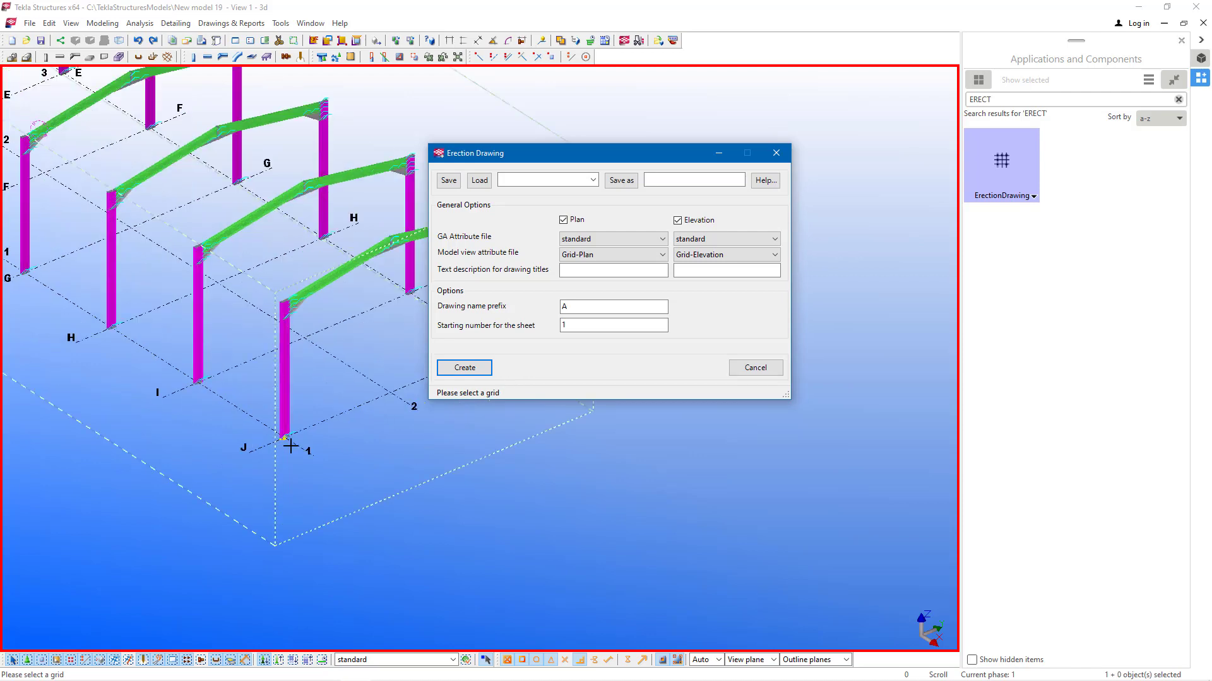
scroll(335, 478, down, 5)
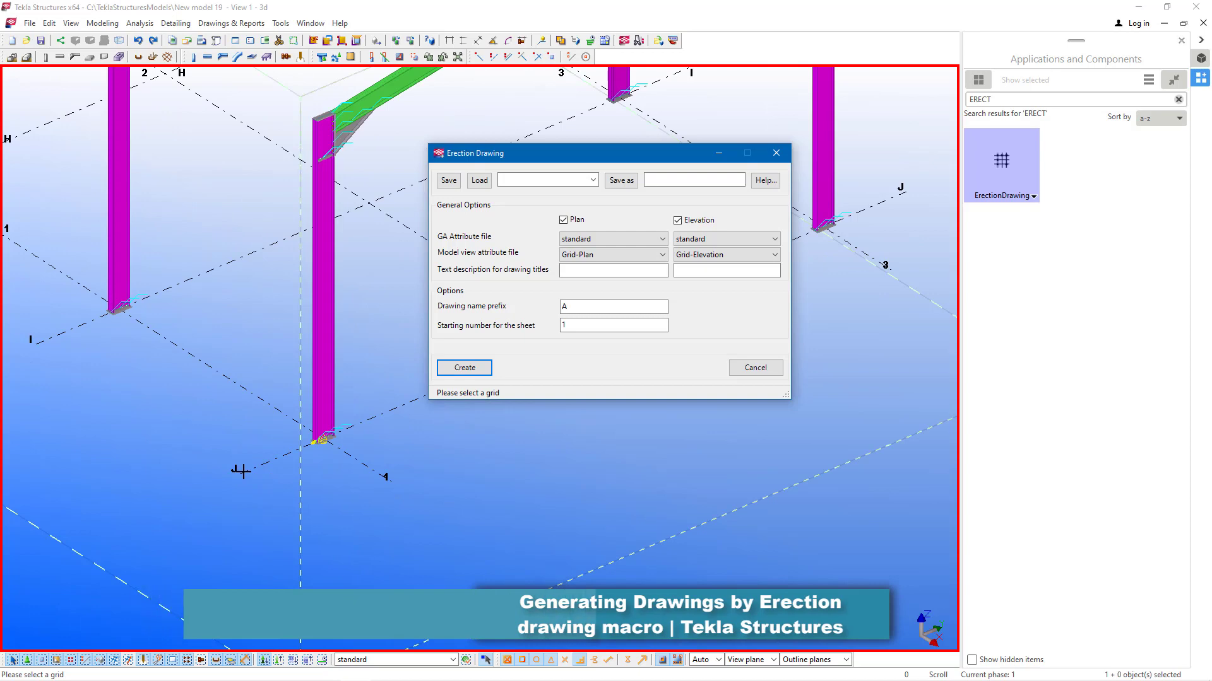
click(243, 472)
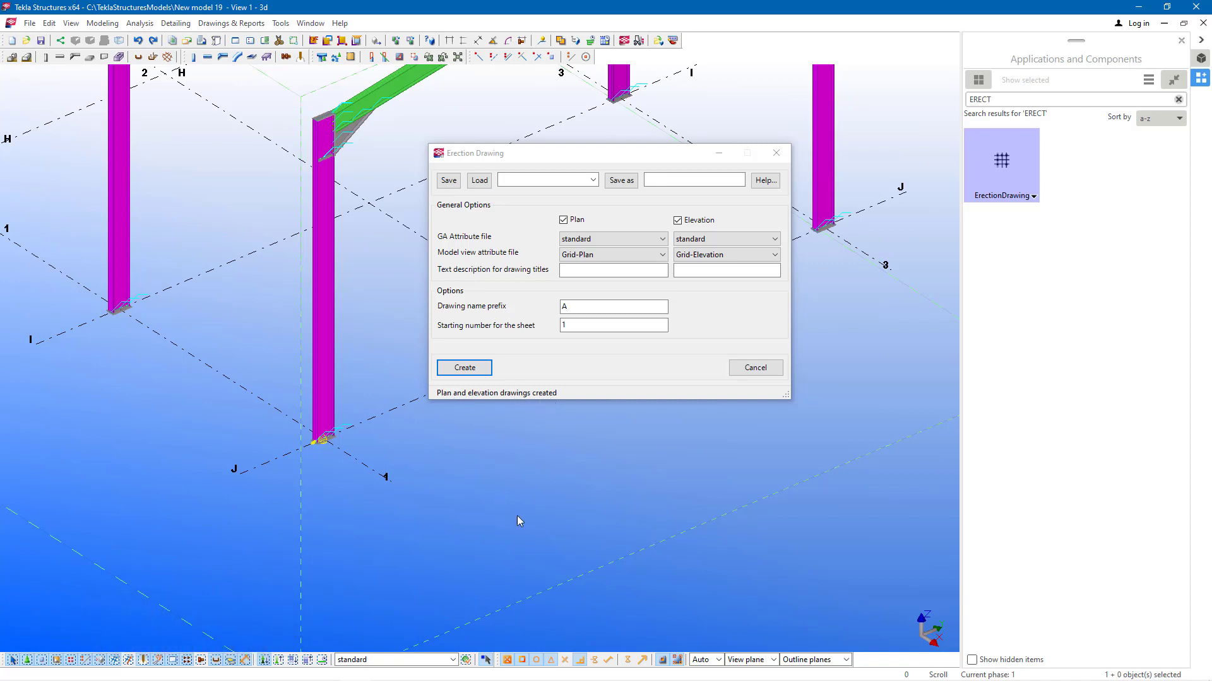
click(776, 154)
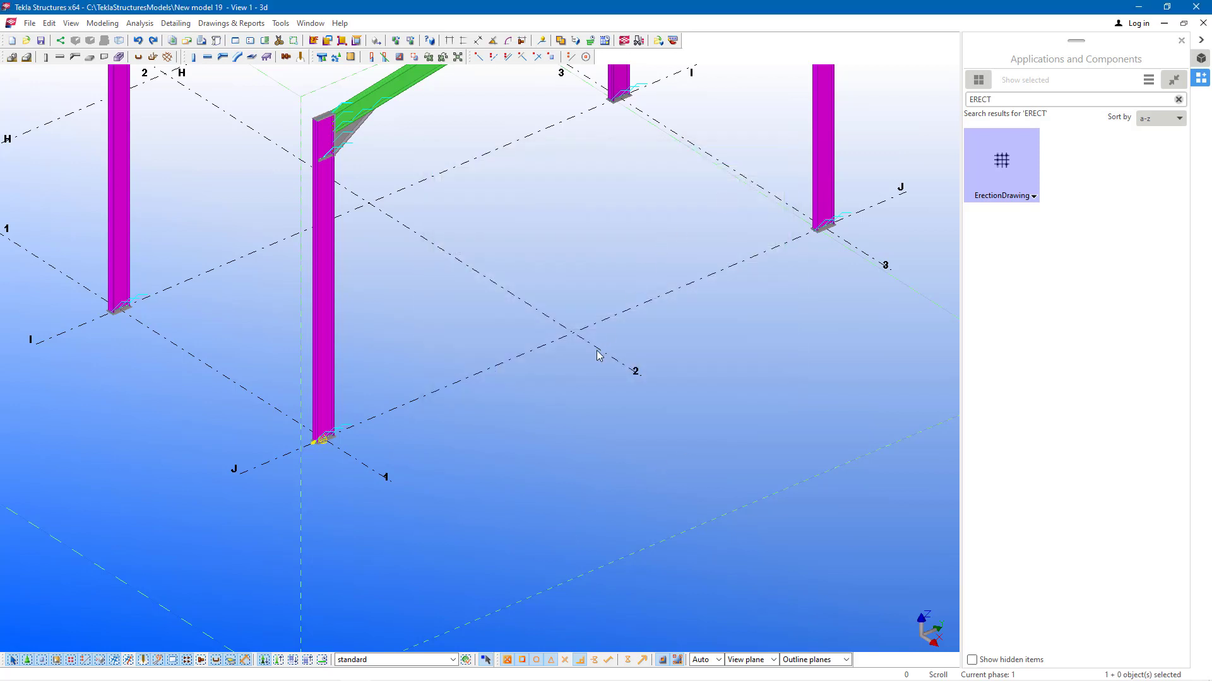
Step: Open the +0 plan drawing A1 from the Drawing List and zoom into the plan
key(ctrl+l)
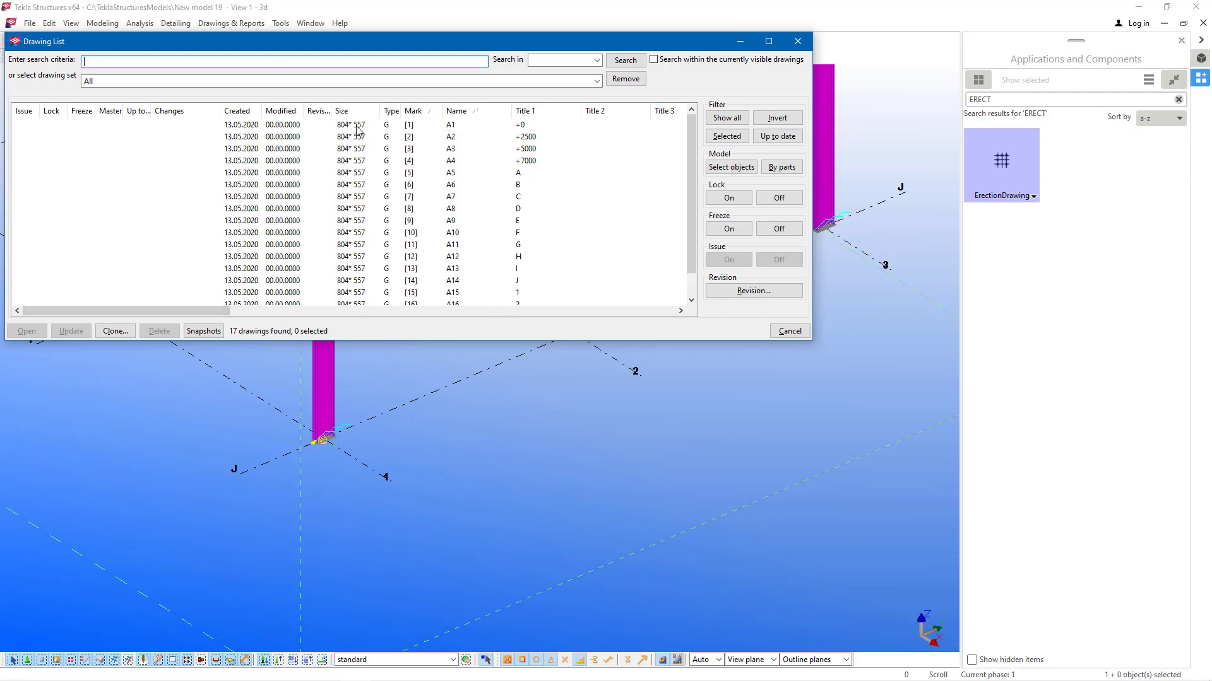
click(448, 129)
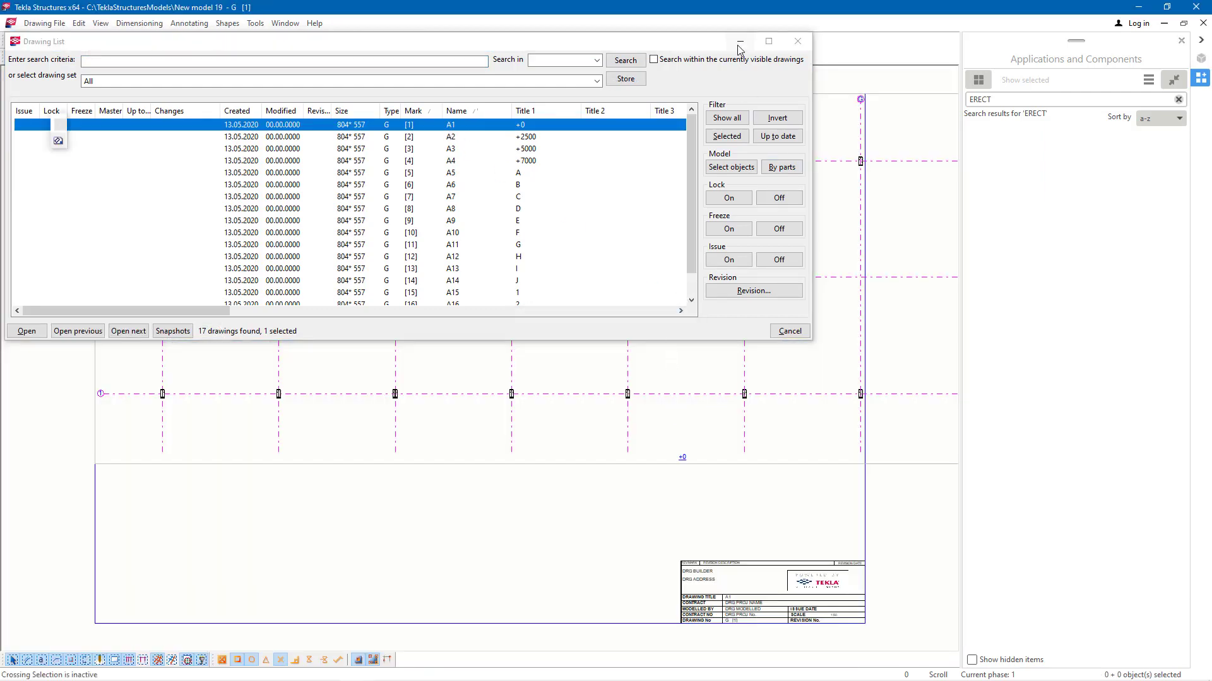
click(739, 49)
scroll(614, 289, down, 3)
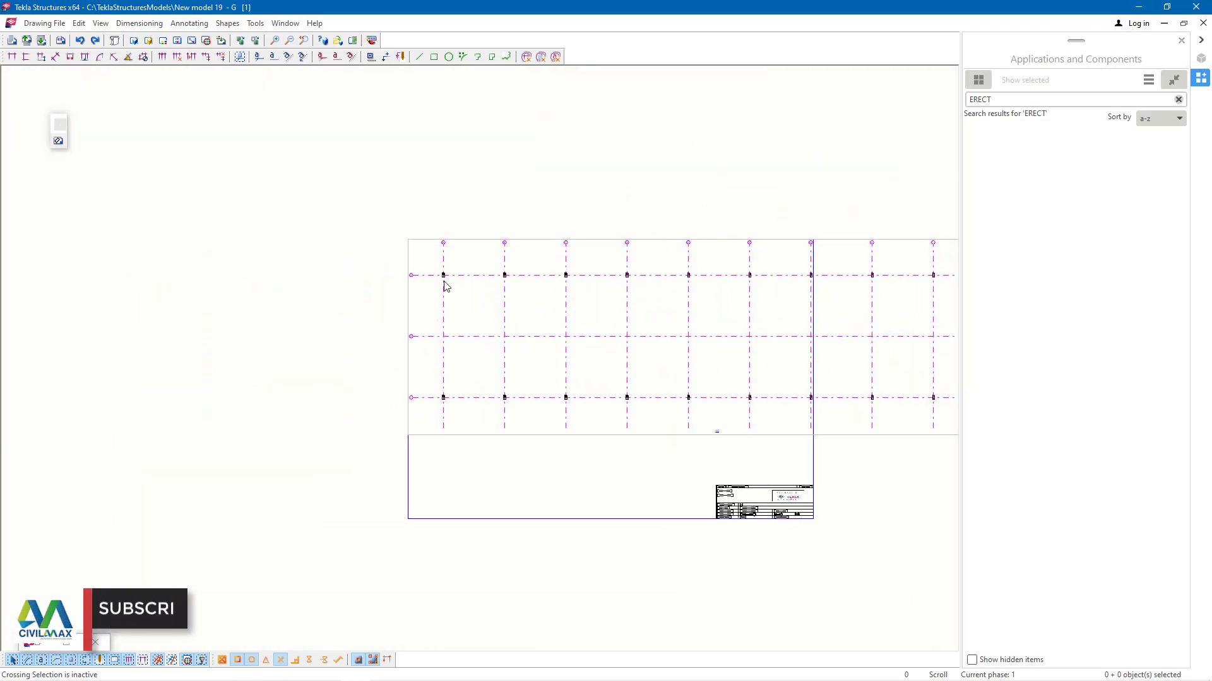
scroll(444, 286, up, 10)
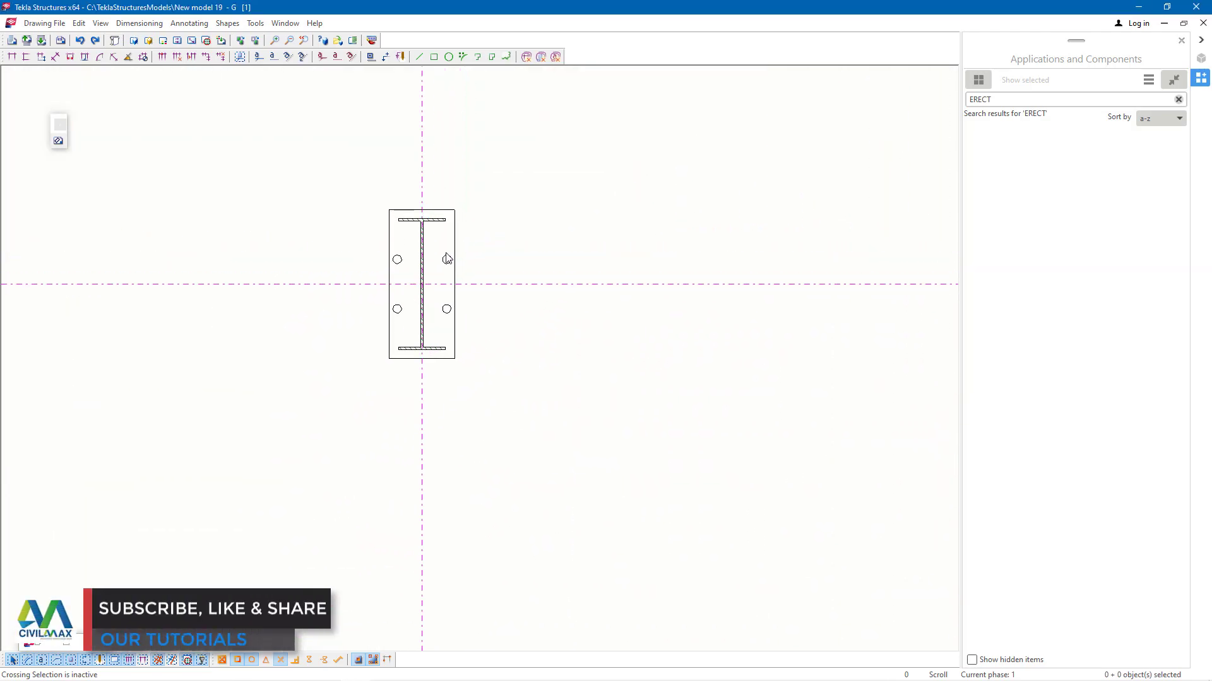
scroll(275, 335, down, 5)
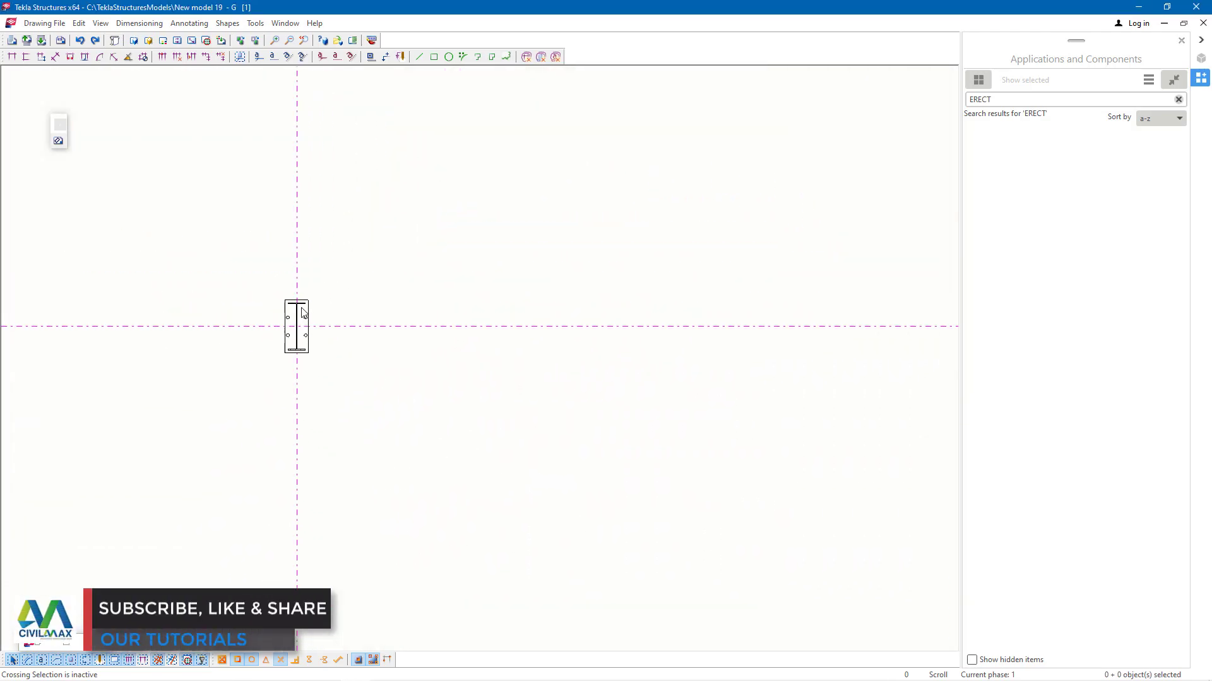
scroll(302, 311, up, 2)
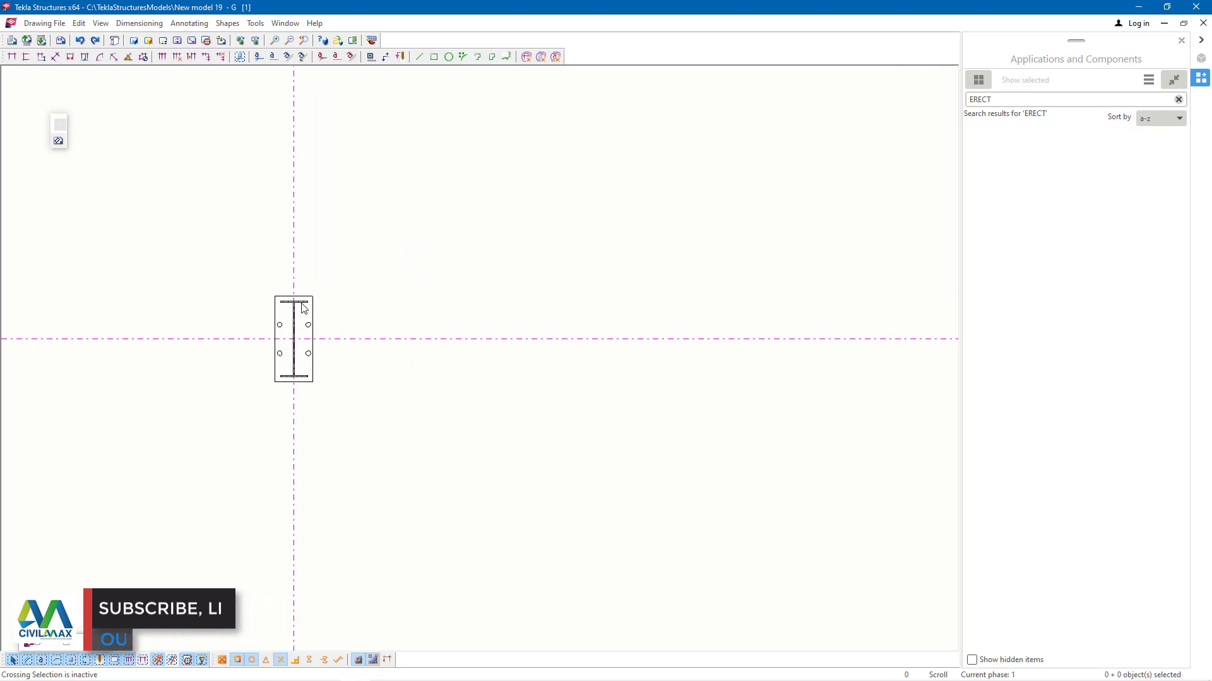
Step: Add the 6000 horizontal dimension between the grid A and grid B columns on plan A1
scroll(302, 309, down, 3)
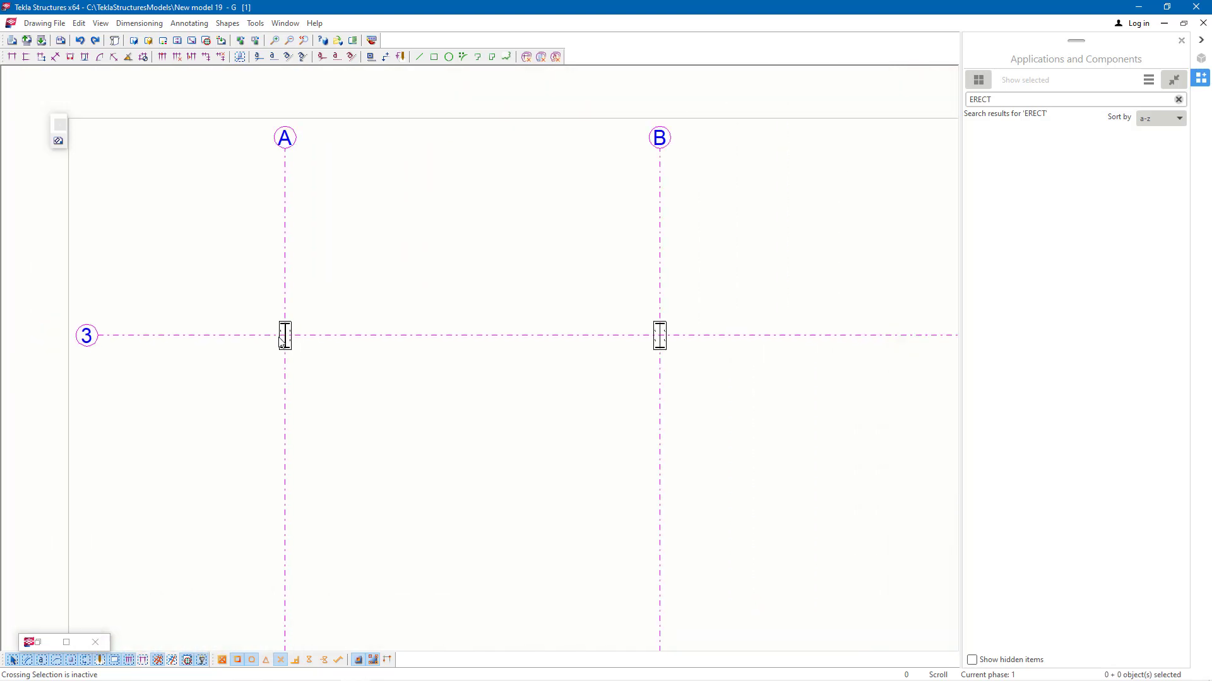
scroll(287, 331, up, 3)
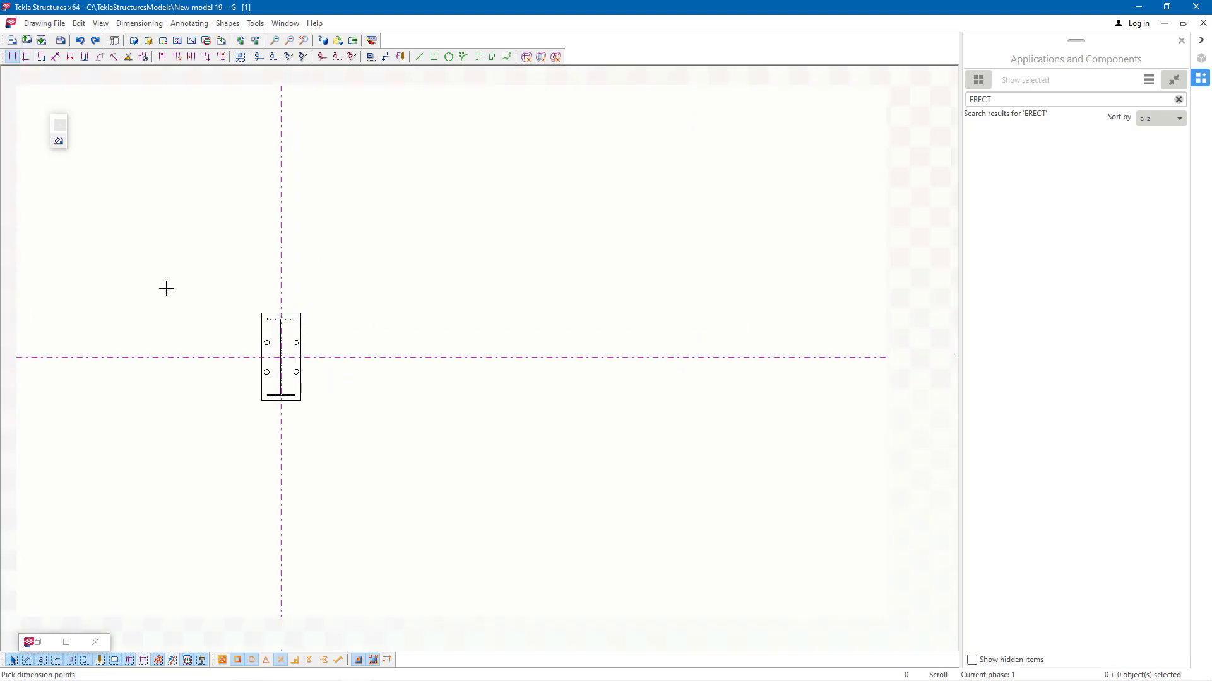
scroll(186, 295, down, 4)
scroll(694, 296, up, 2)
click(697, 296)
scroll(698, 295, up, 2)
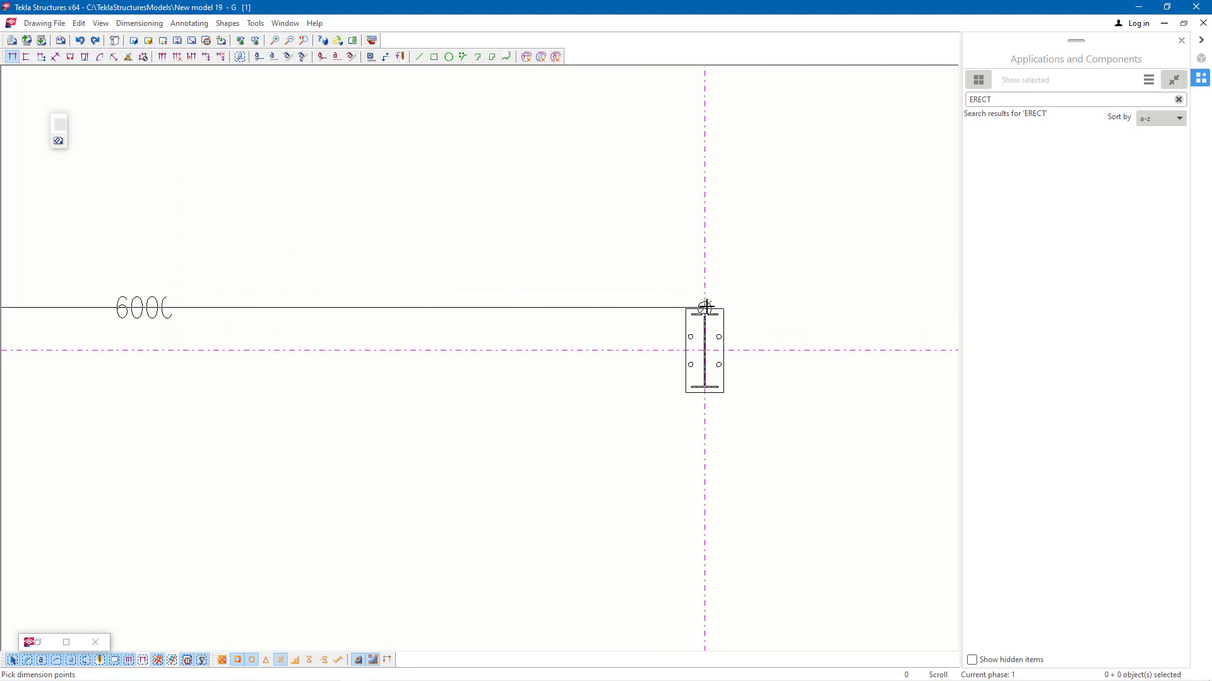
right_click(636, 229)
click(649, 232)
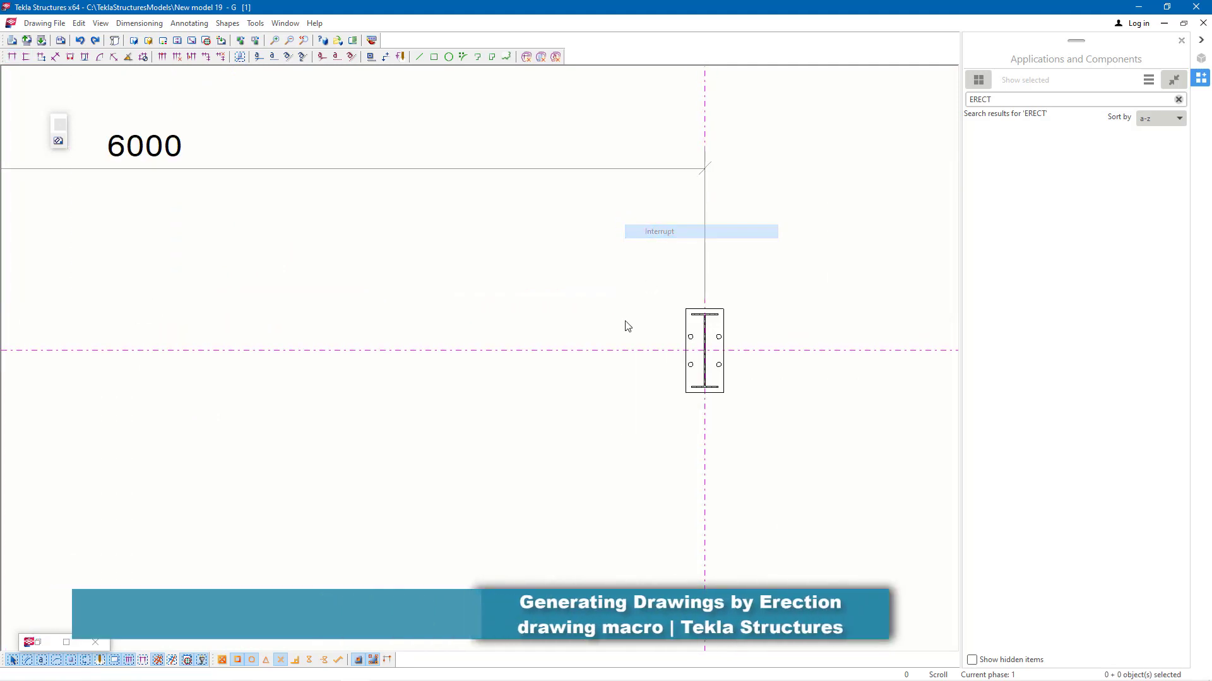
Step: Restore the Drawing List showing plans A1–A4 and elevations A5–A17
scroll(512, 303, down, 3)
scroll(594, 284, up, 2)
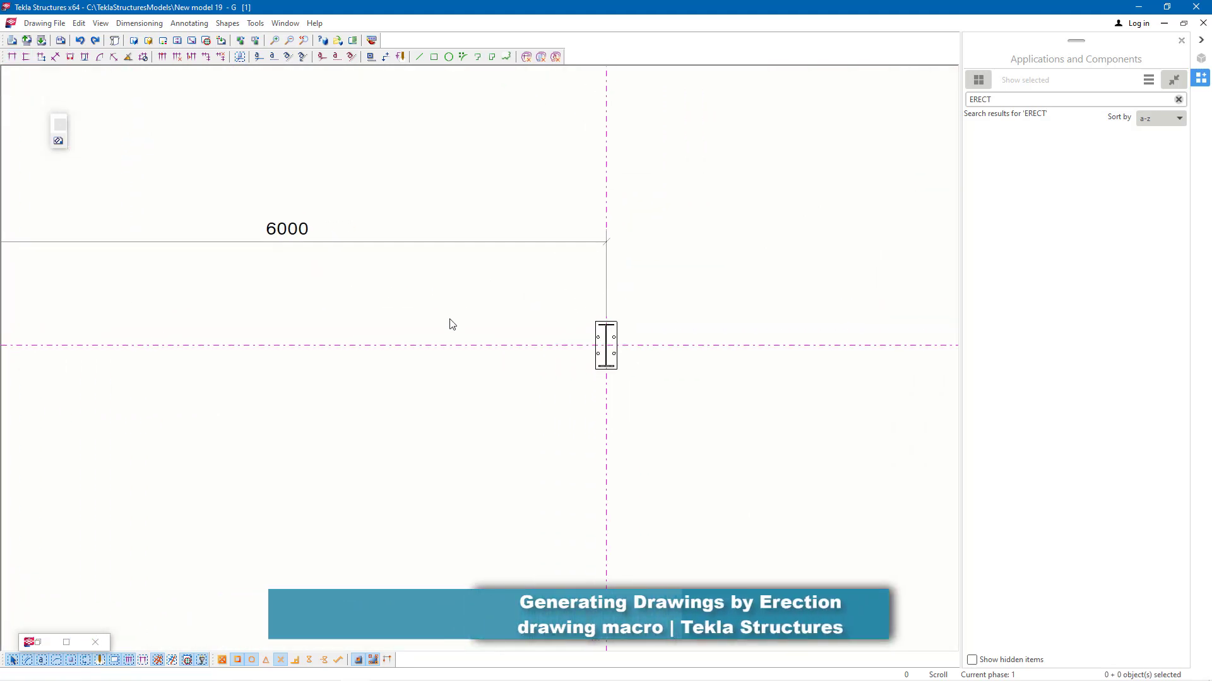
scroll(448, 325, down, 4)
scroll(444, 325, up, 3)
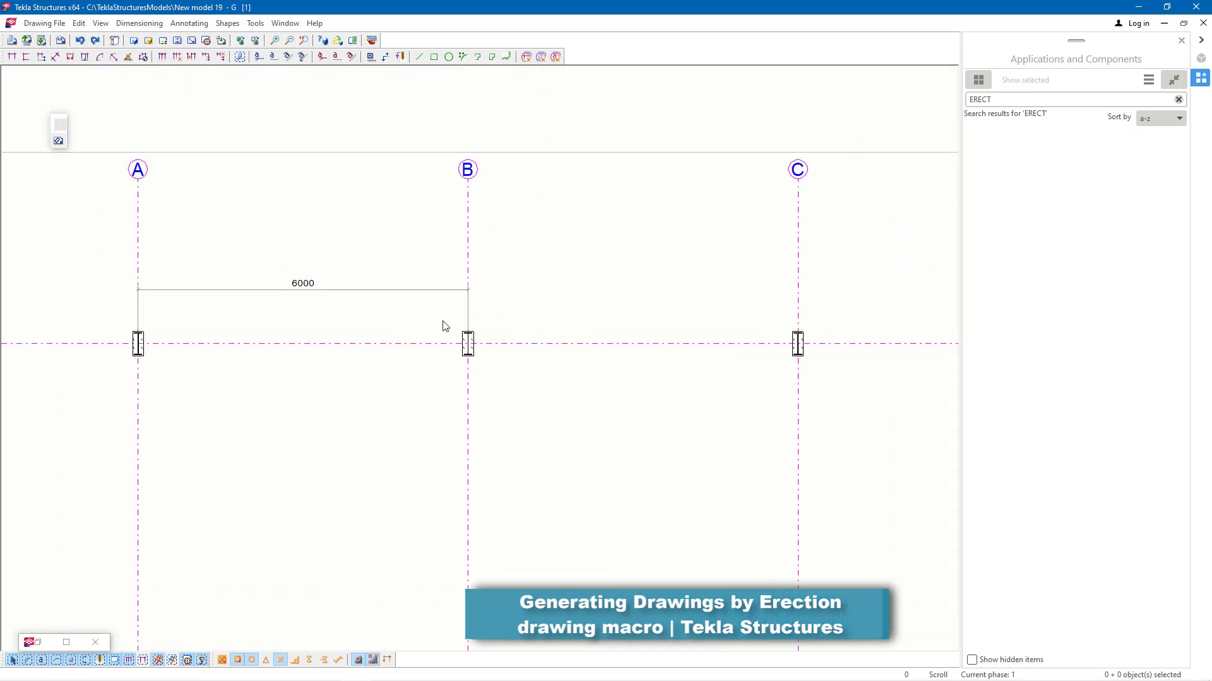
click(67, 642)
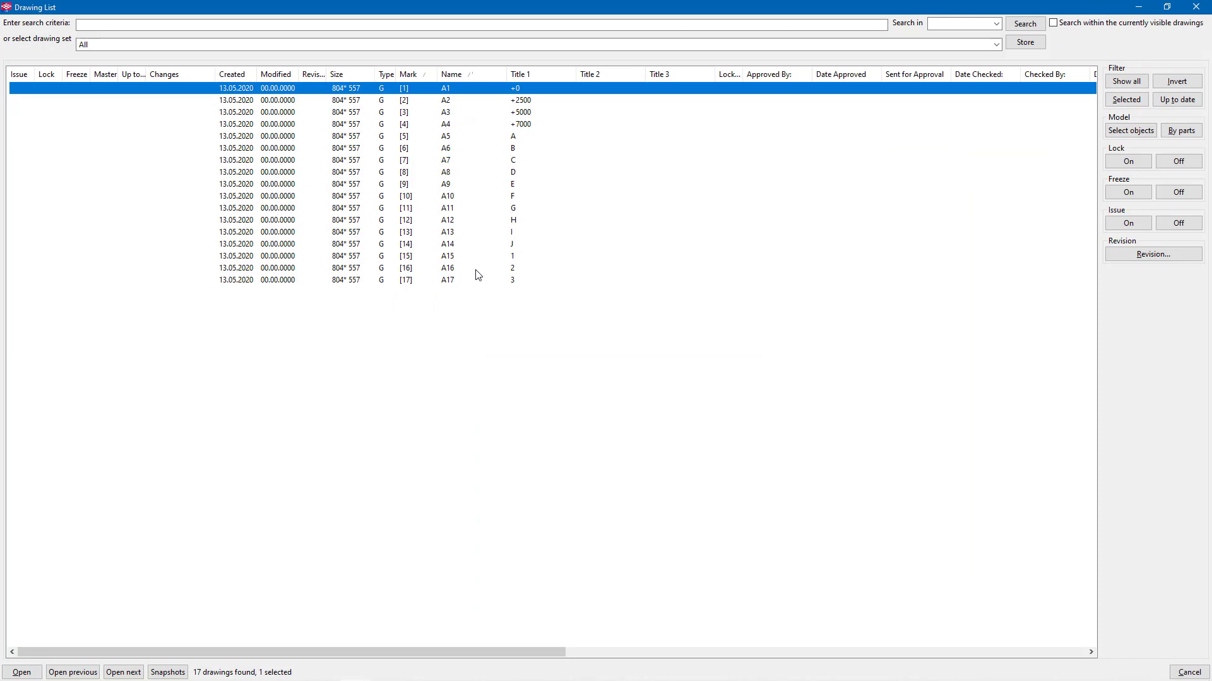
Step: Open elevation drawing A5, keeping plan A1's changes, and dismiss the Drawing List
double_click(446, 140)
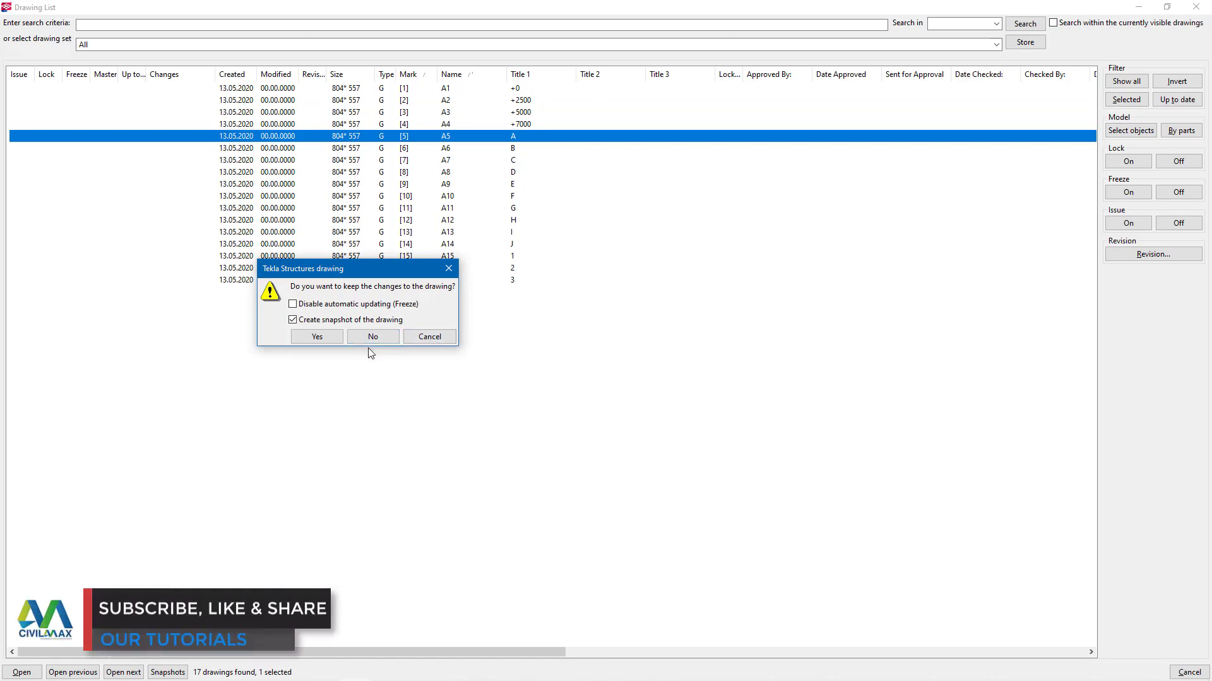
click(316, 337)
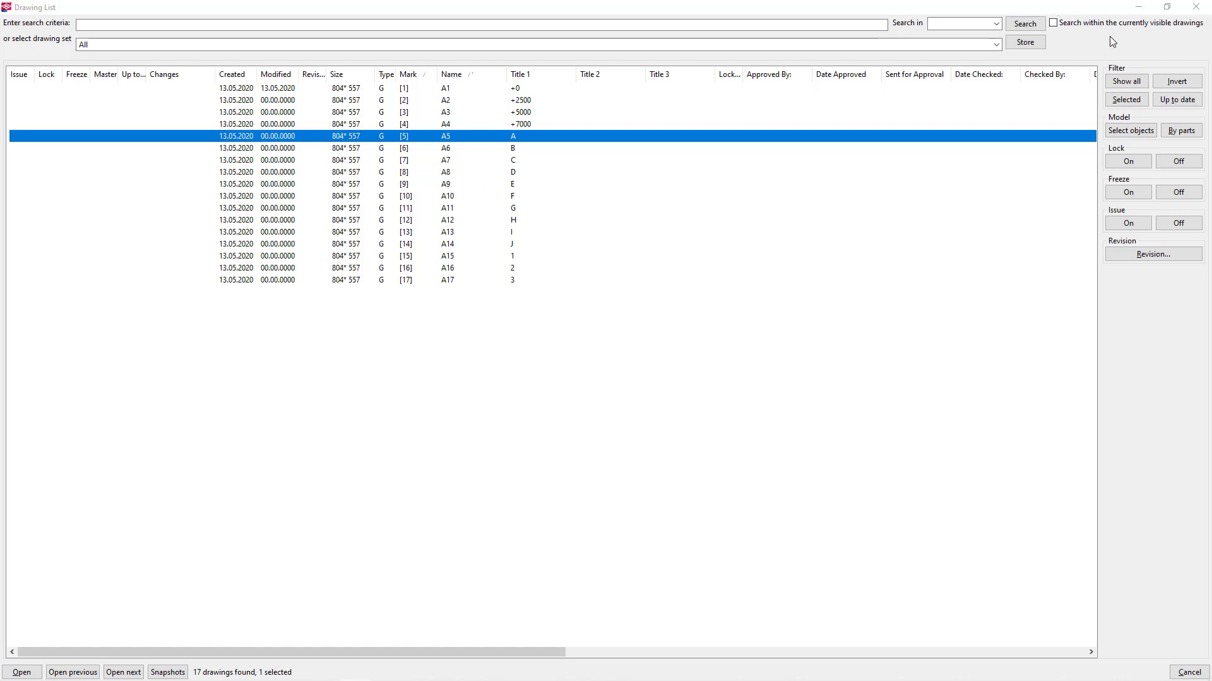
click(1141, 7)
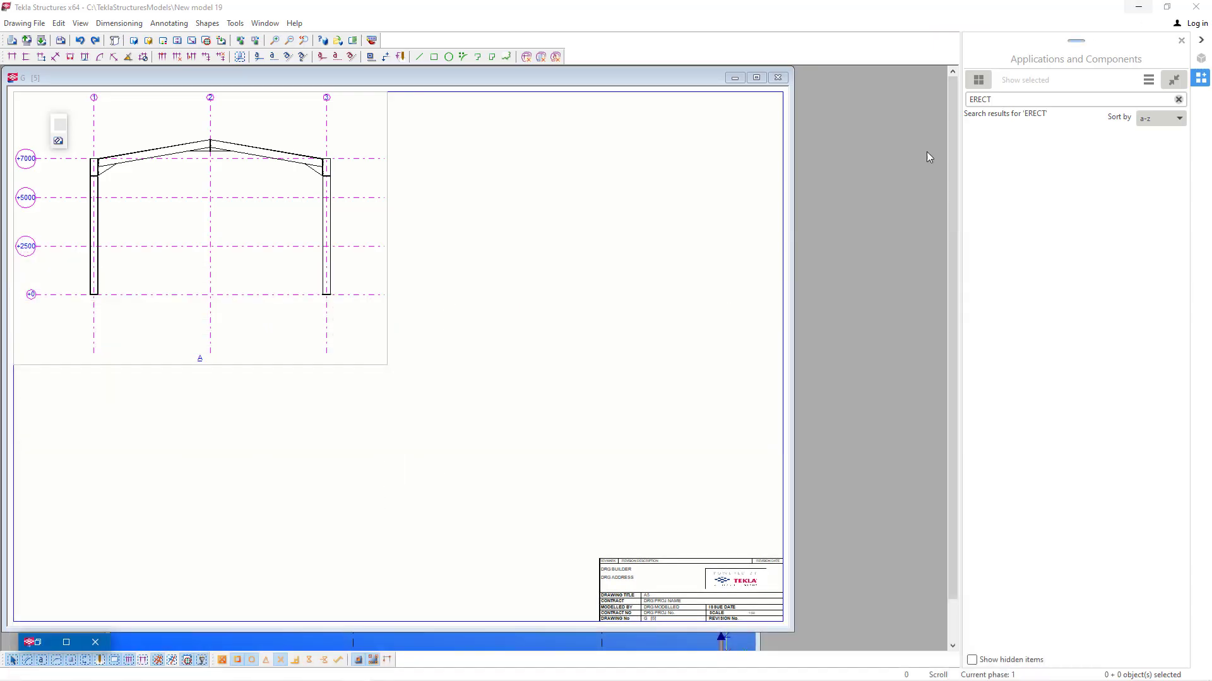
Step: Maximize elevation A5 and zoom in on the grid A portal frame and its apex over grid 2
click(757, 79)
scroll(157, 128, up, 5)
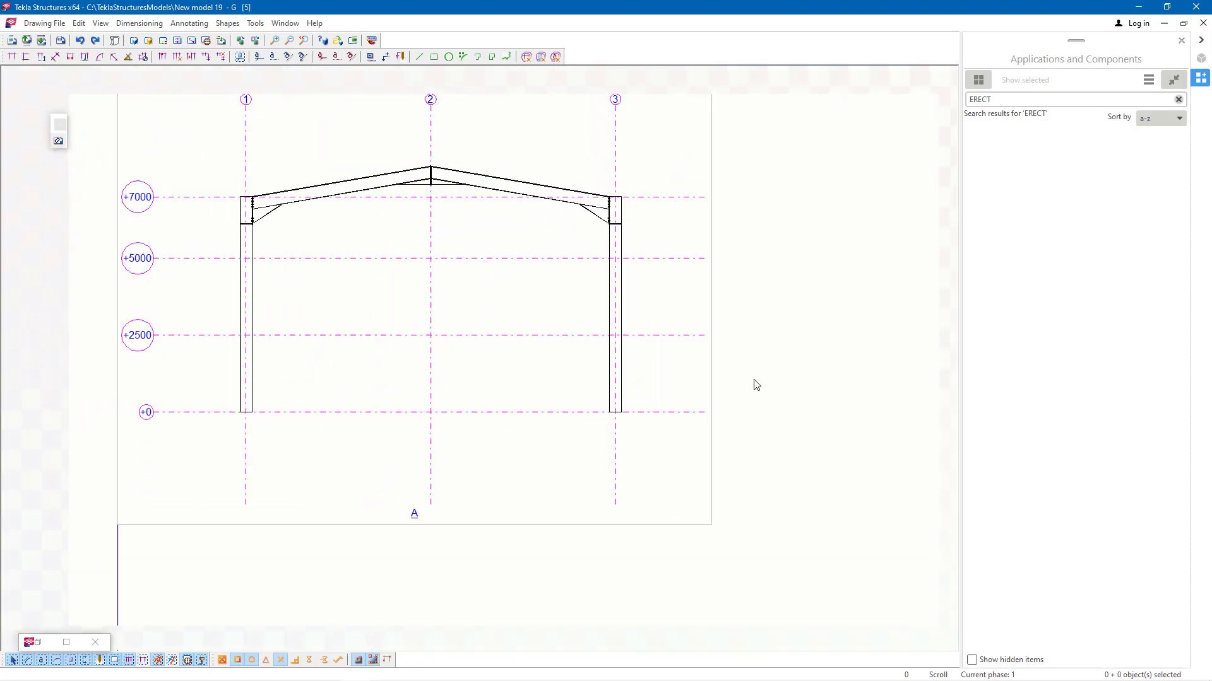
scroll(436, 197, up, 1)
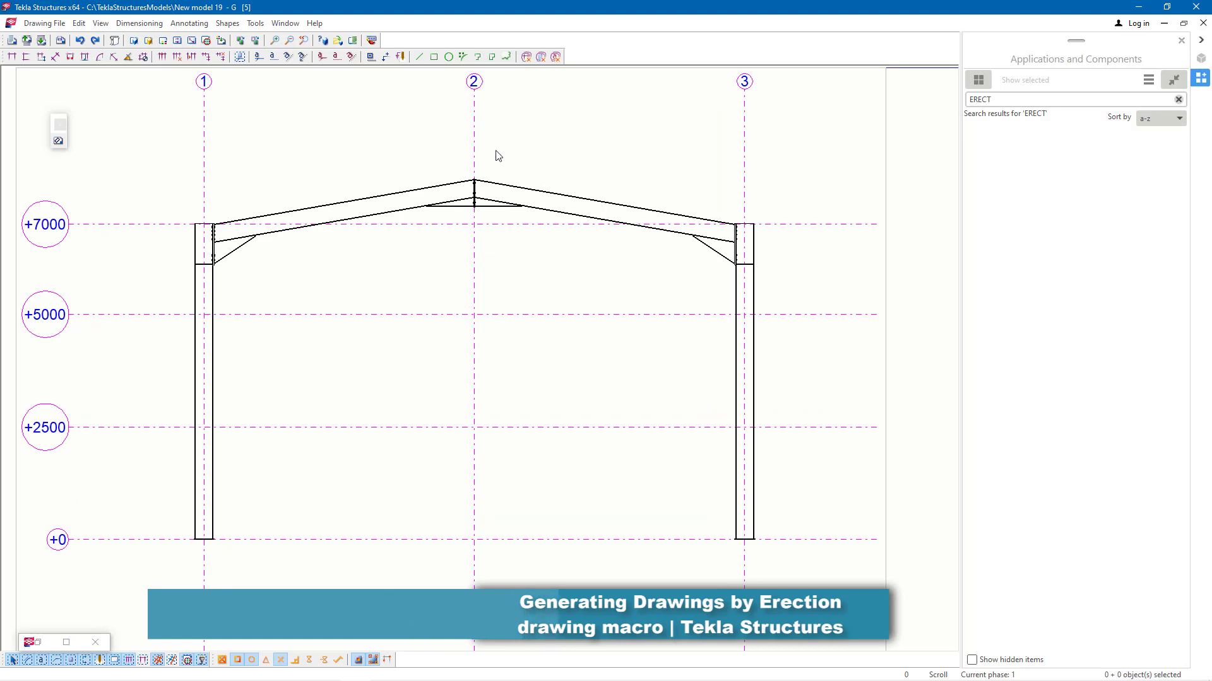
scroll(494, 154, up, 2)
scroll(460, 170, down, 1)
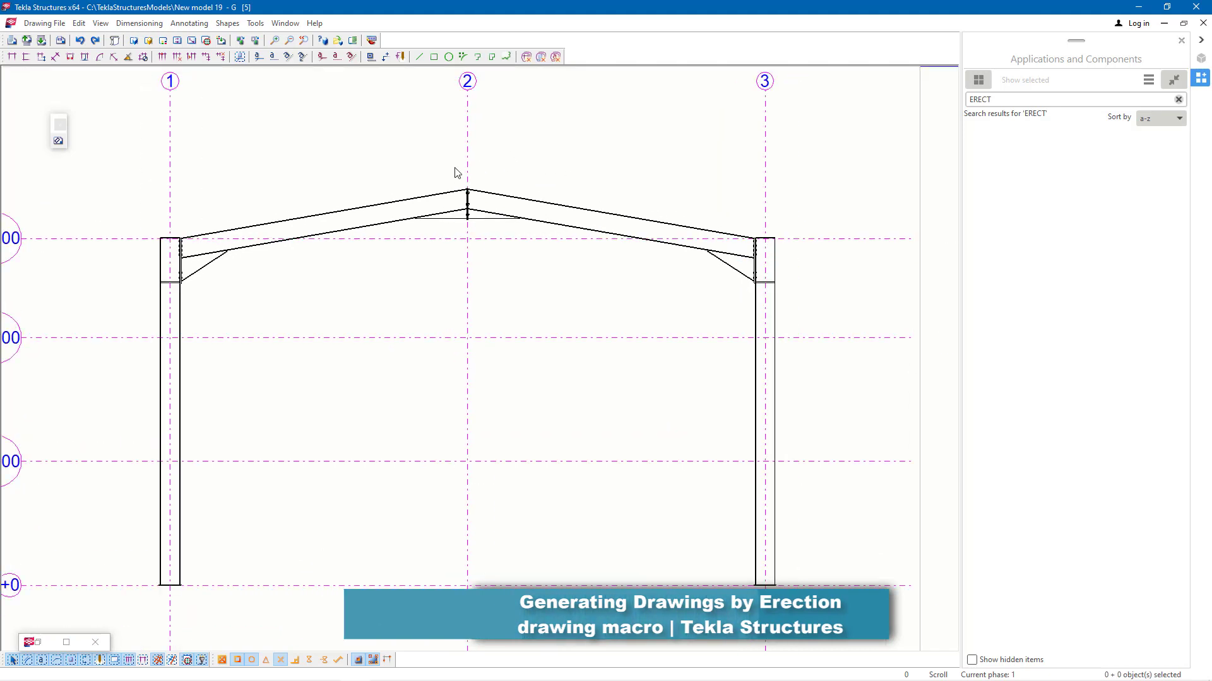
scroll(509, 197, up, 1)
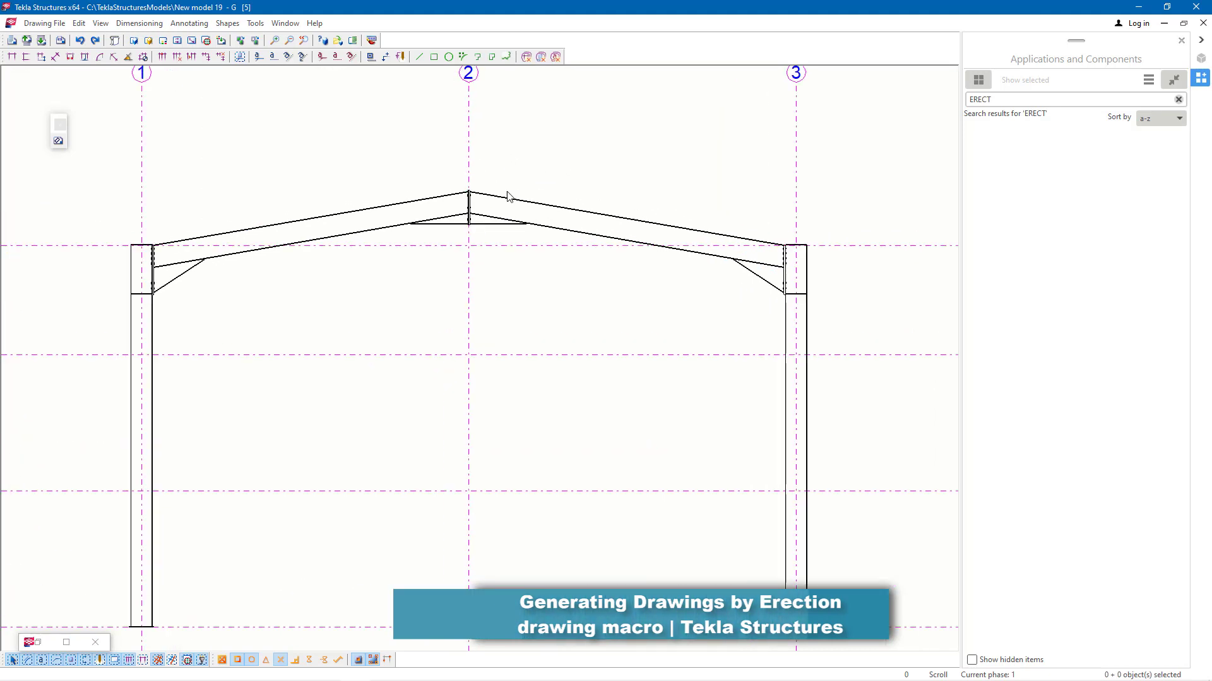
Step: Add a 12000 horizontal dimension from the column 1 top to the column 3 top, placed above the roof
click(14, 58)
scroll(152, 182, up, 4)
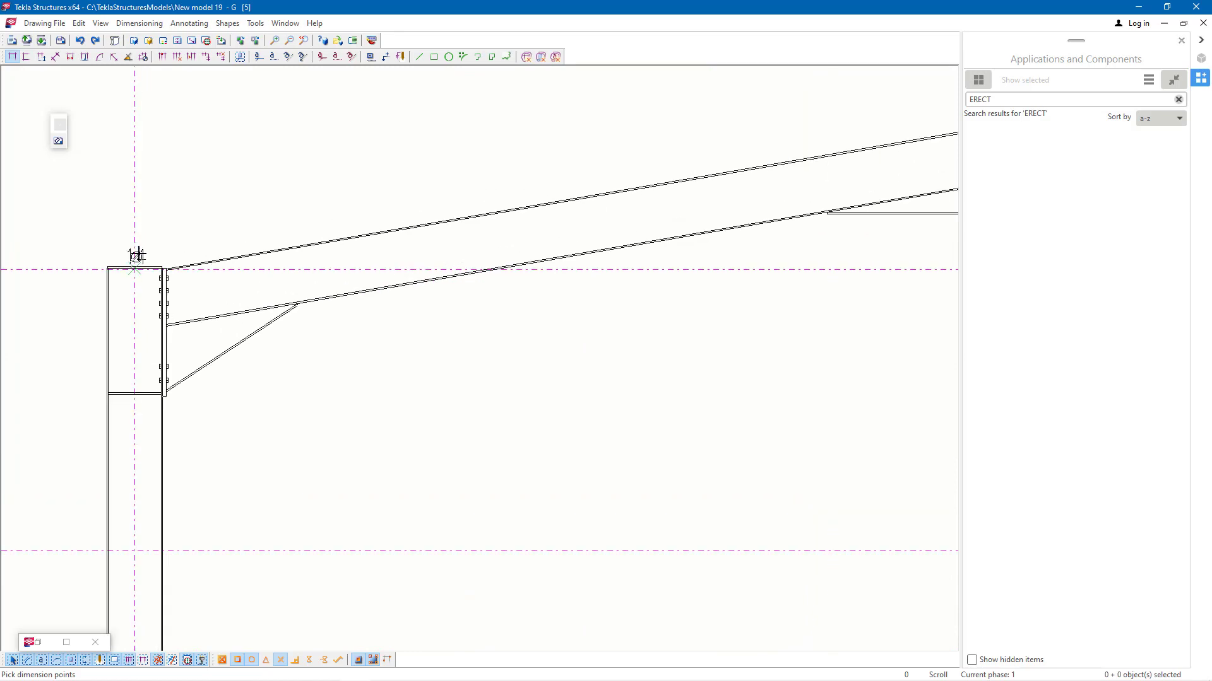
click(137, 255)
scroll(168, 270, down, 5)
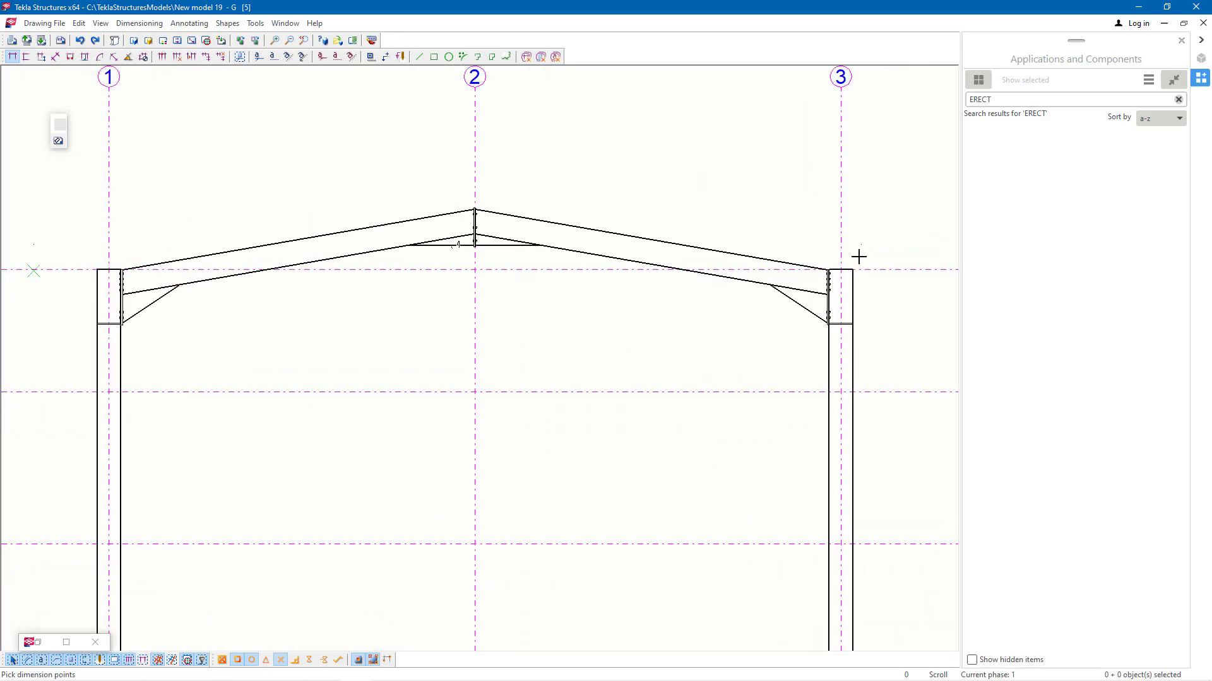
scroll(858, 257, up, 3)
click(830, 271)
right_click(695, 174)
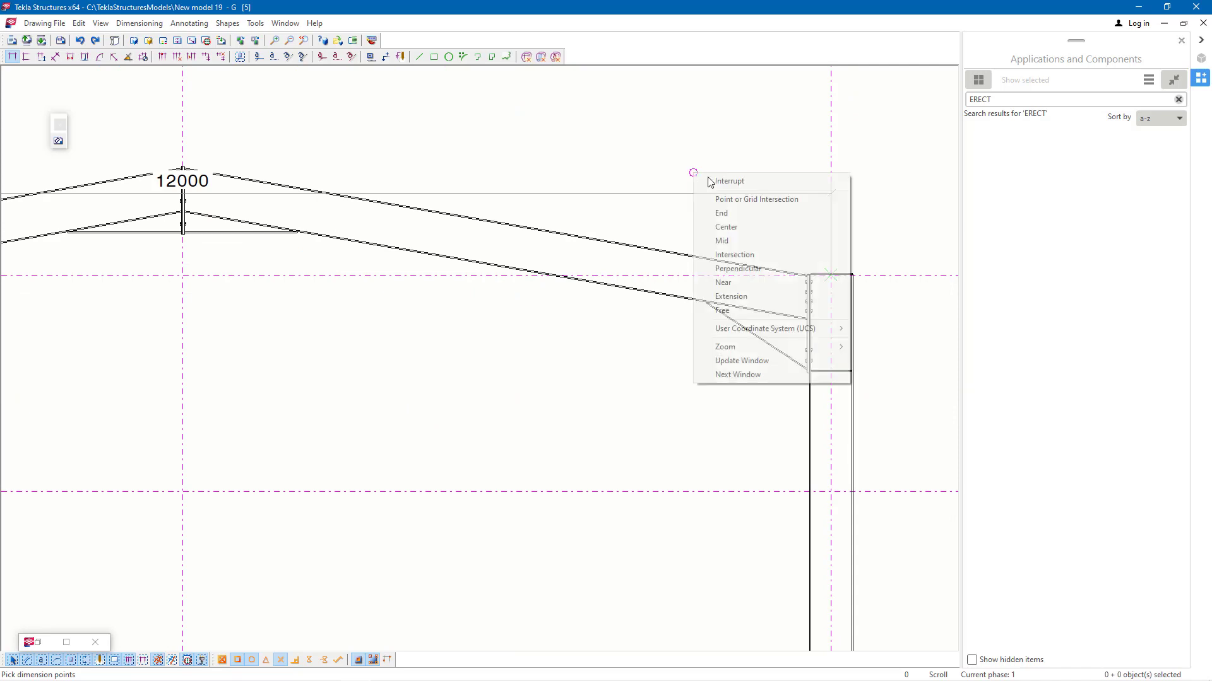
click(710, 182)
scroll(650, 236, down, 2)
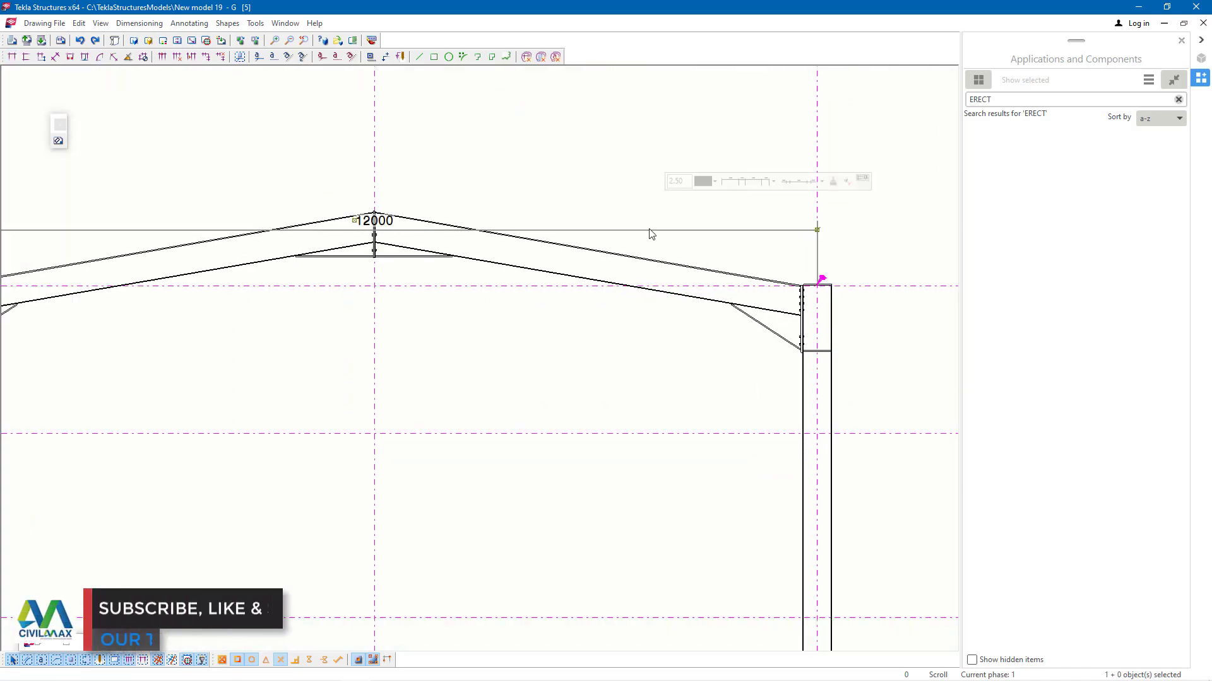
drag(650, 231, 634, 148)
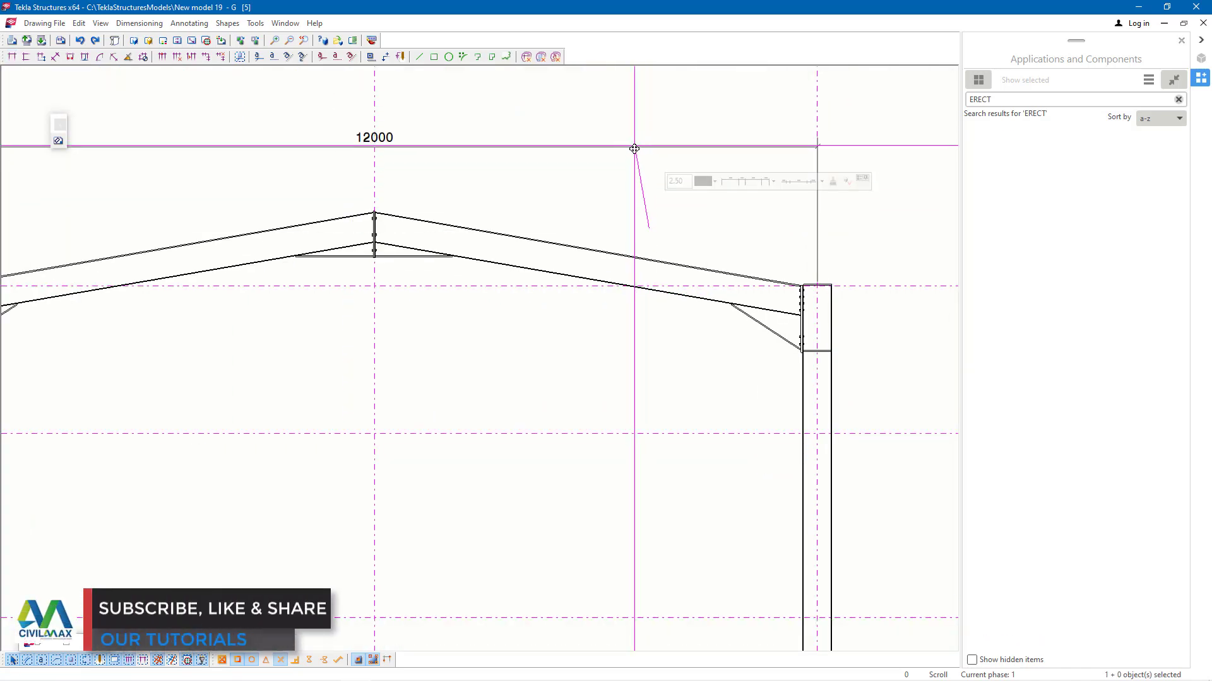
click(657, 119)
Step: Add a 6000 dimension from the left column top to the ridge apex, placed below the 12000
scroll(698, 225, down, 1)
scroll(443, 224, up, 1)
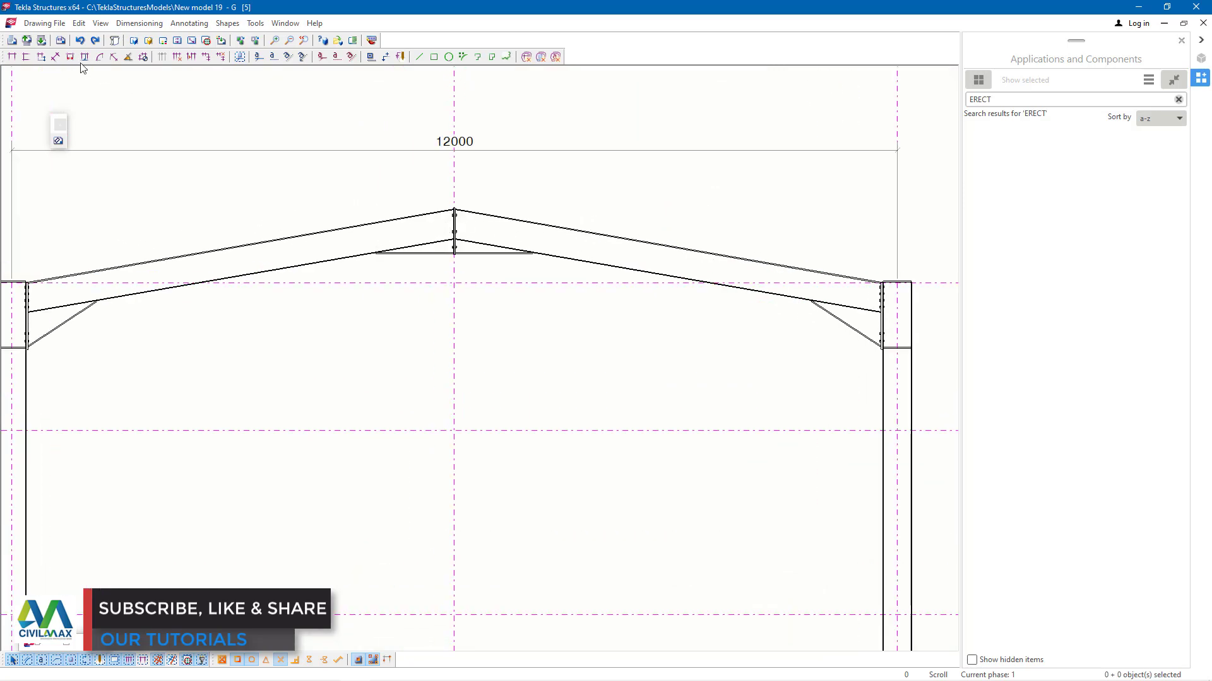
scroll(484, 269, down, 1)
scroll(135, 281, up, 2)
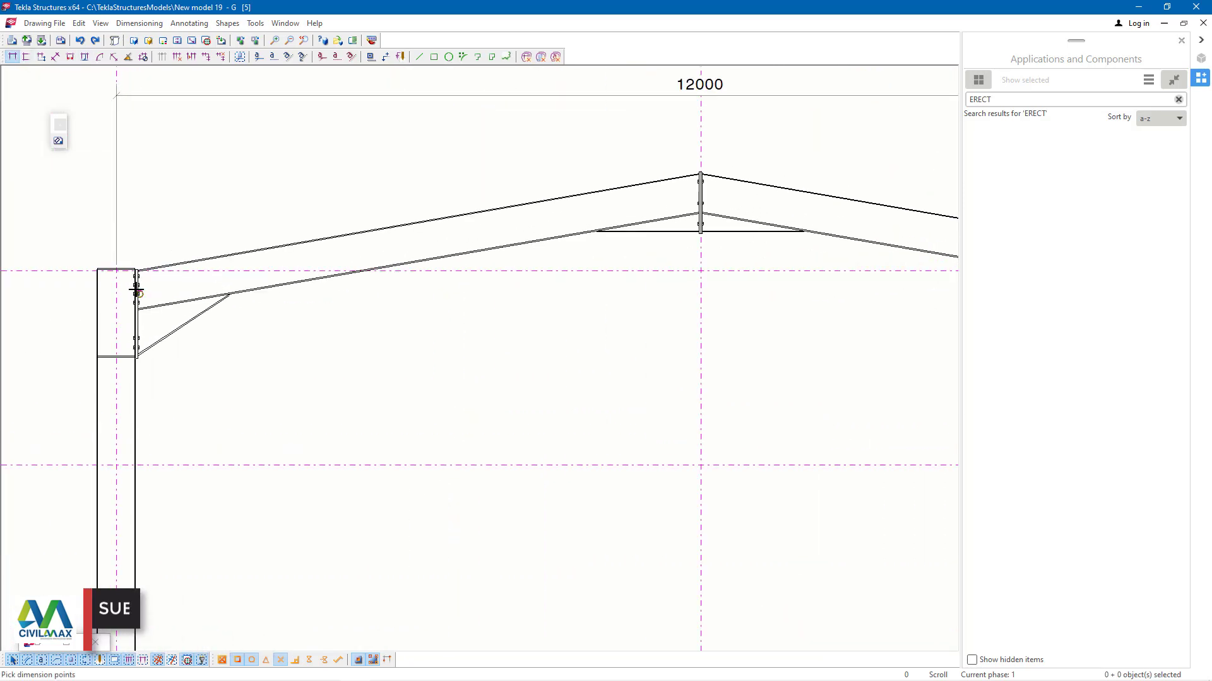
scroll(104, 263, up, 1)
click(107, 261)
scroll(260, 319, down, 1)
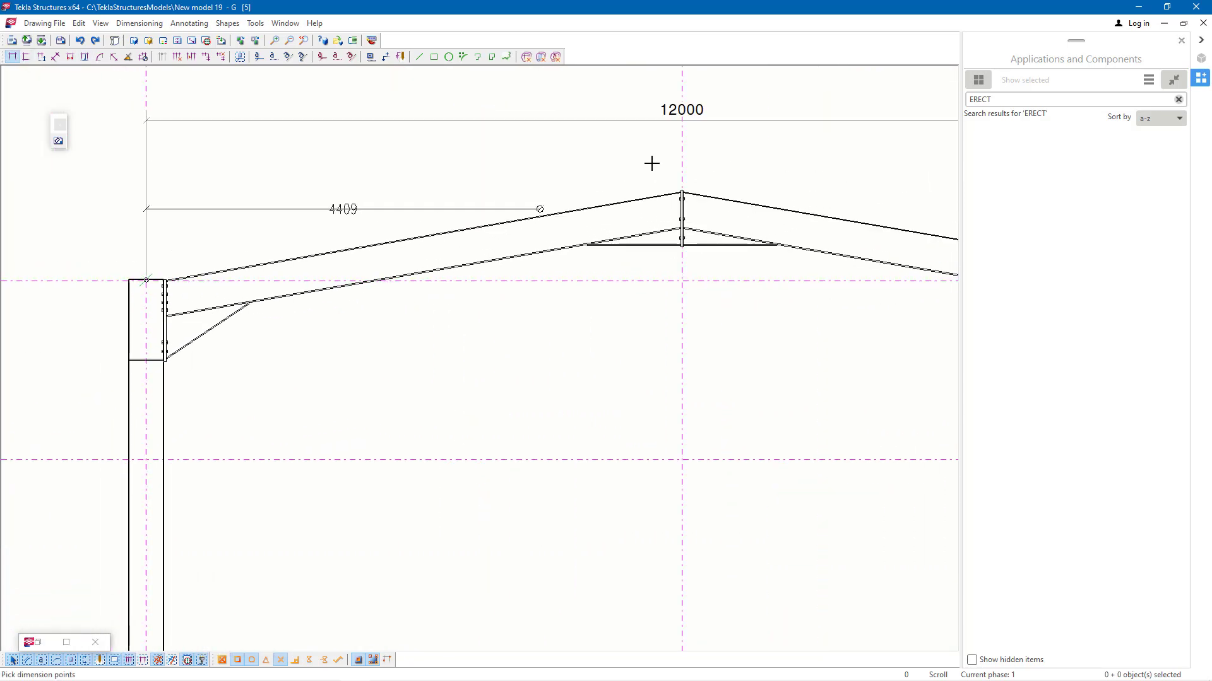
scroll(656, 161, up, 1)
click(687, 197)
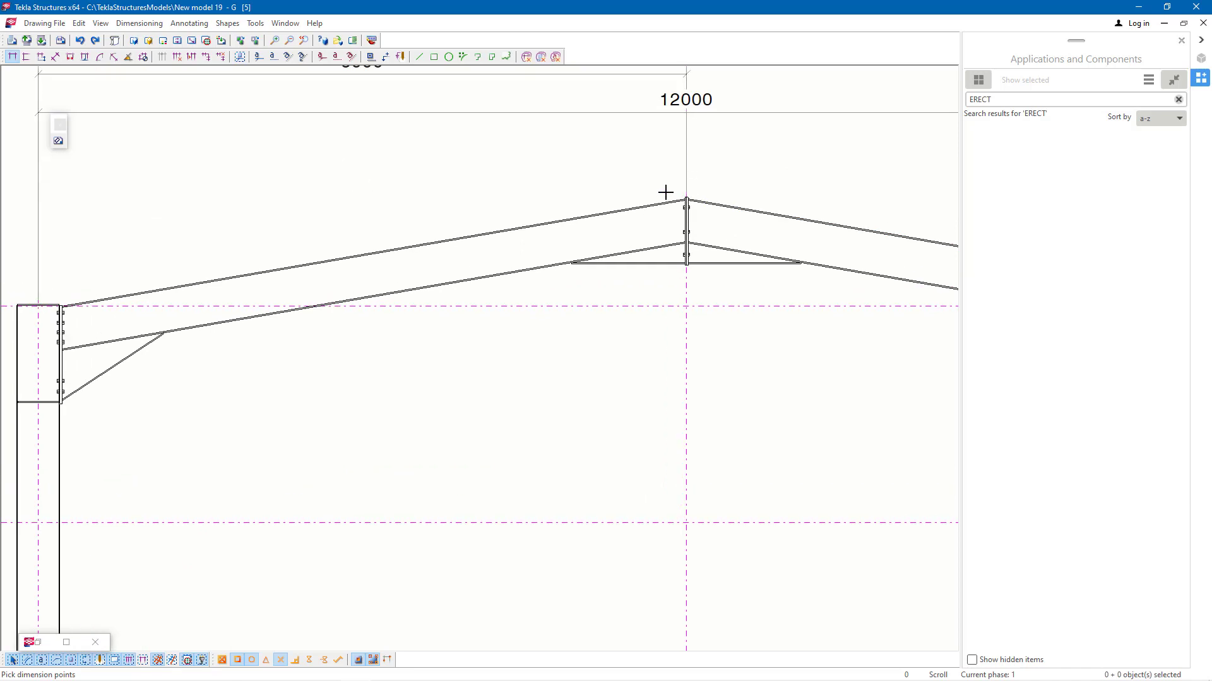
right_click(508, 162)
click(530, 171)
scroll(560, 324, down, 2)
click(405, 117)
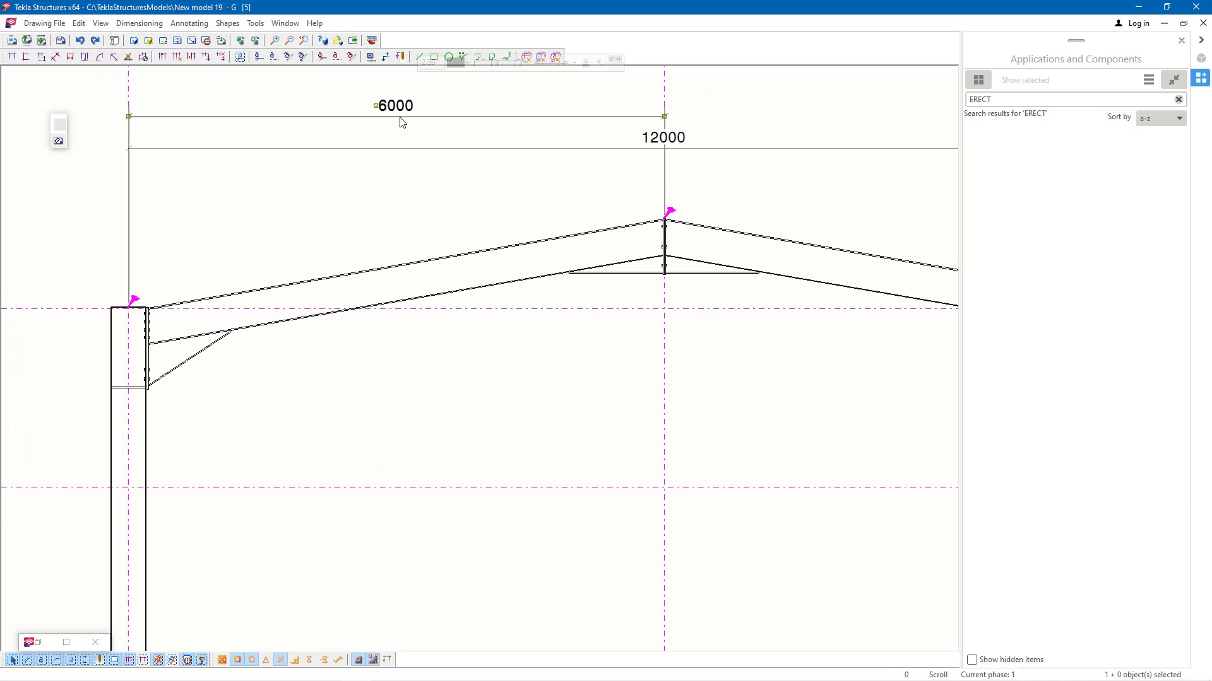
drag(400, 119, 397, 187)
click(735, 208)
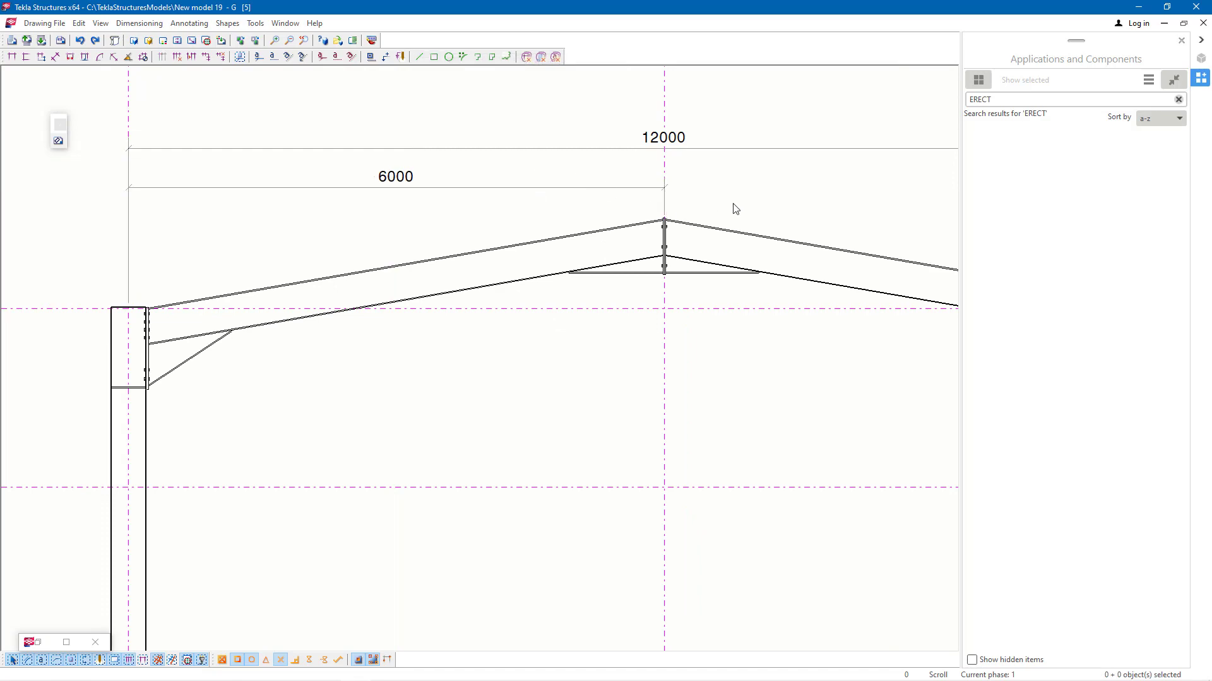
Step: Cancel an unwanted vertical dimension and return to adding horizontal dimensions
scroll(687, 214, up, 5)
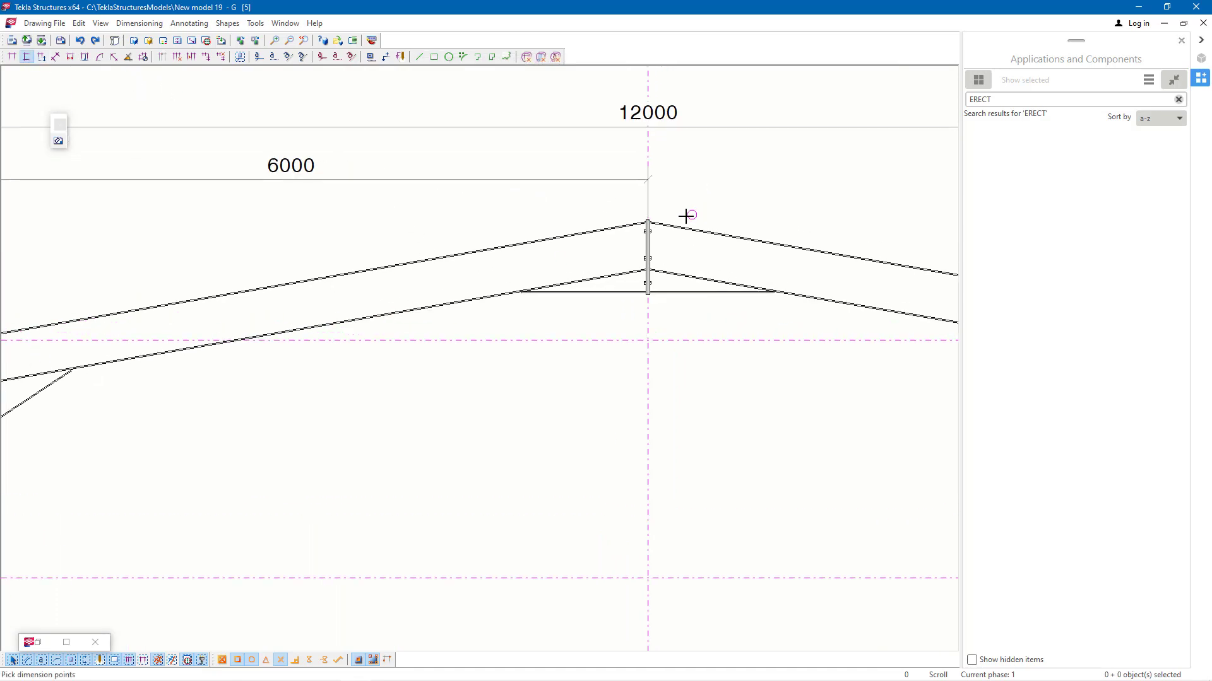
scroll(341, 251, down, 3)
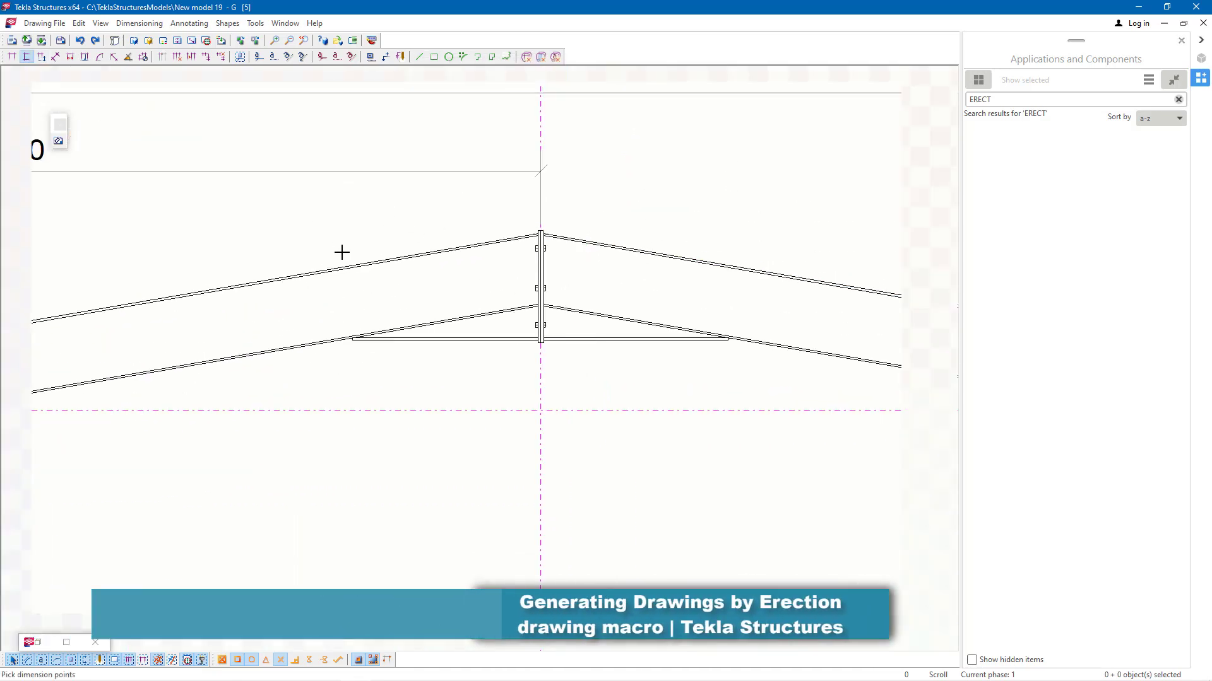
scroll(839, 324, up, 4)
click(877, 281)
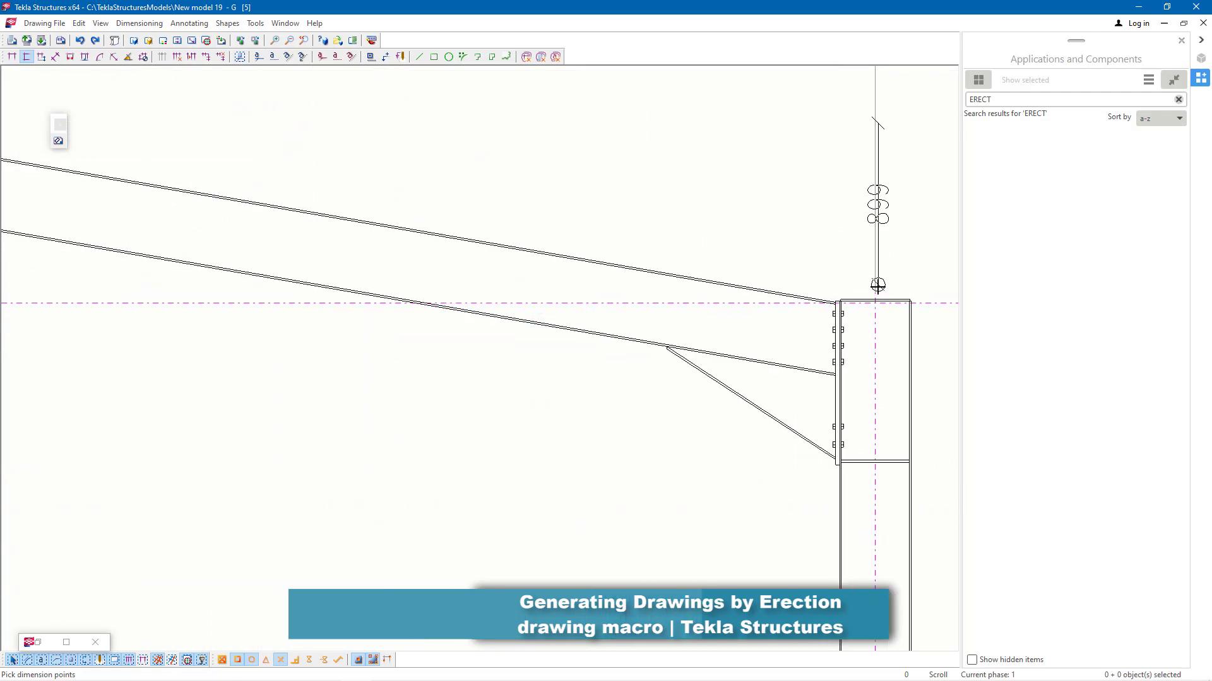
scroll(804, 324, down, 1)
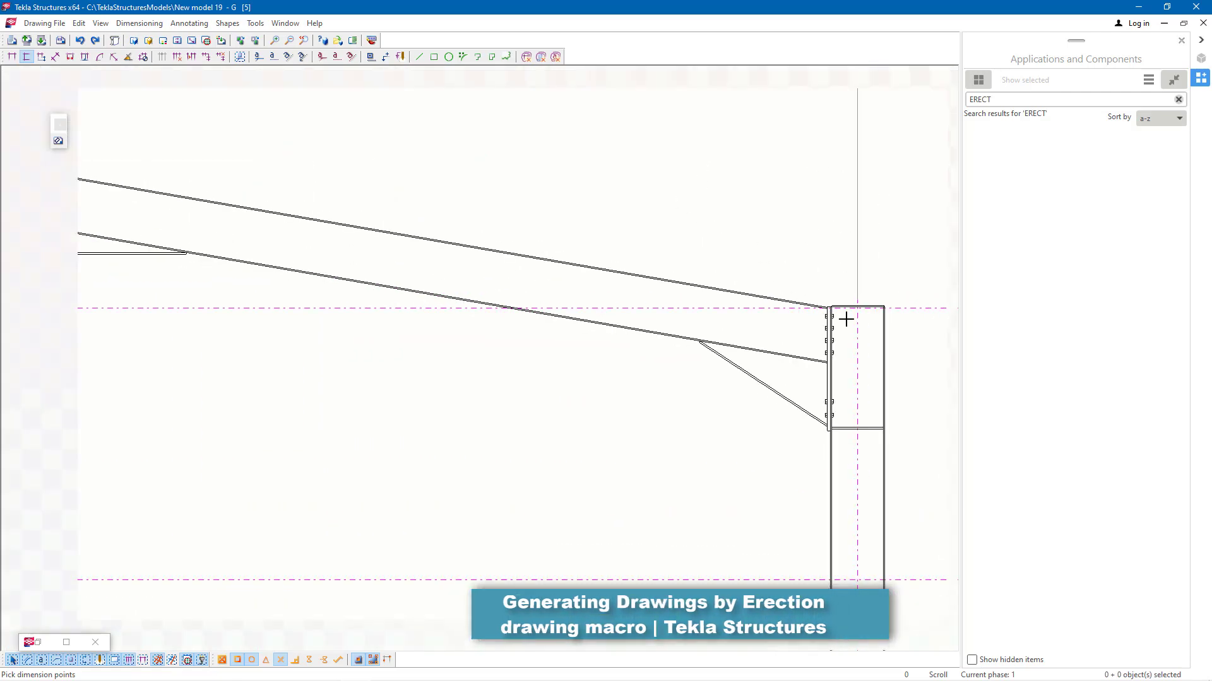
scroll(843, 318, down, 3)
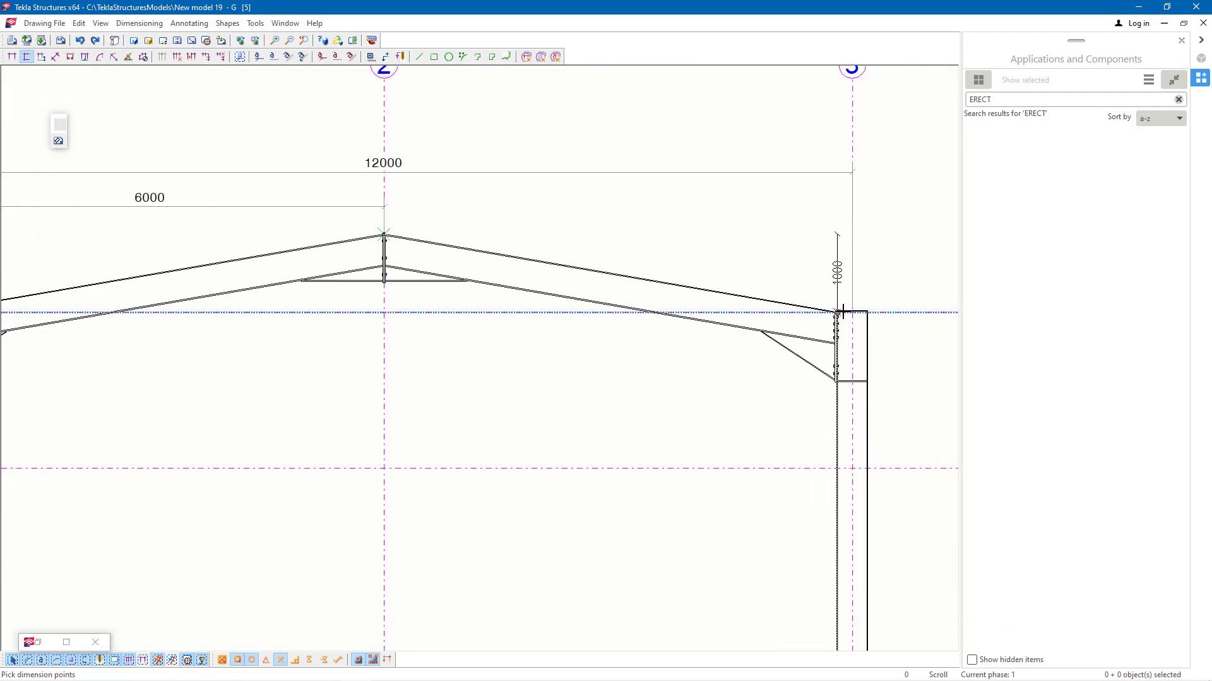
key(Escape)
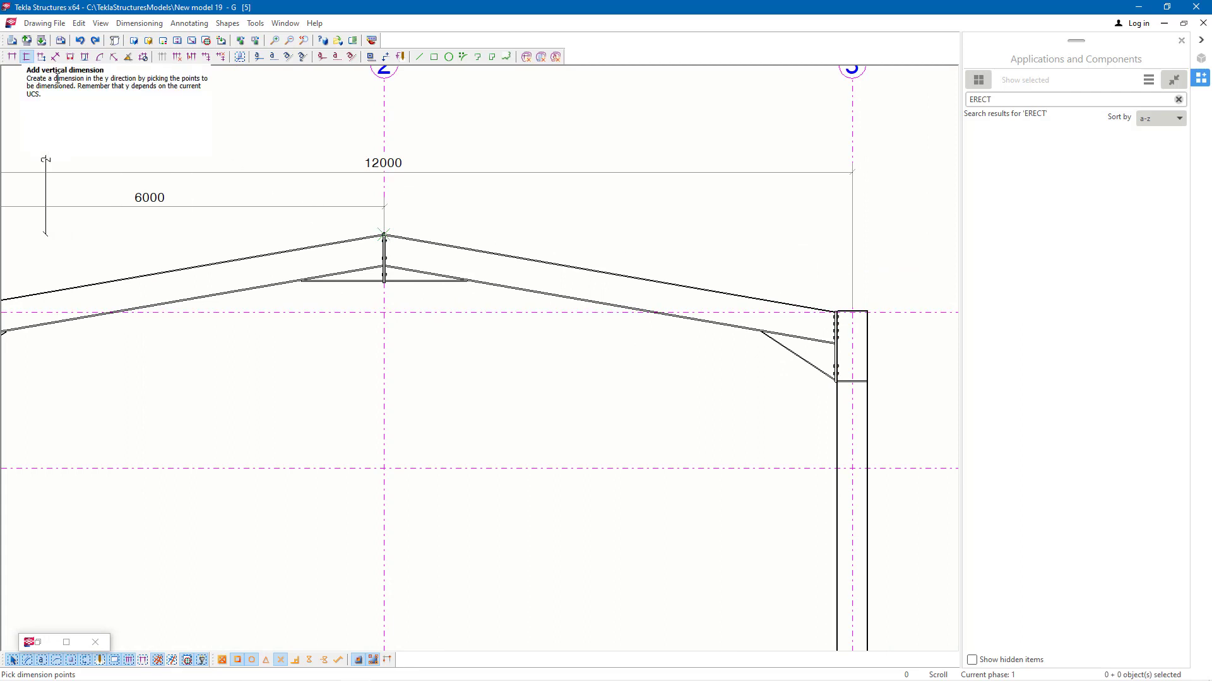
right_click(243, 134)
click(265, 138)
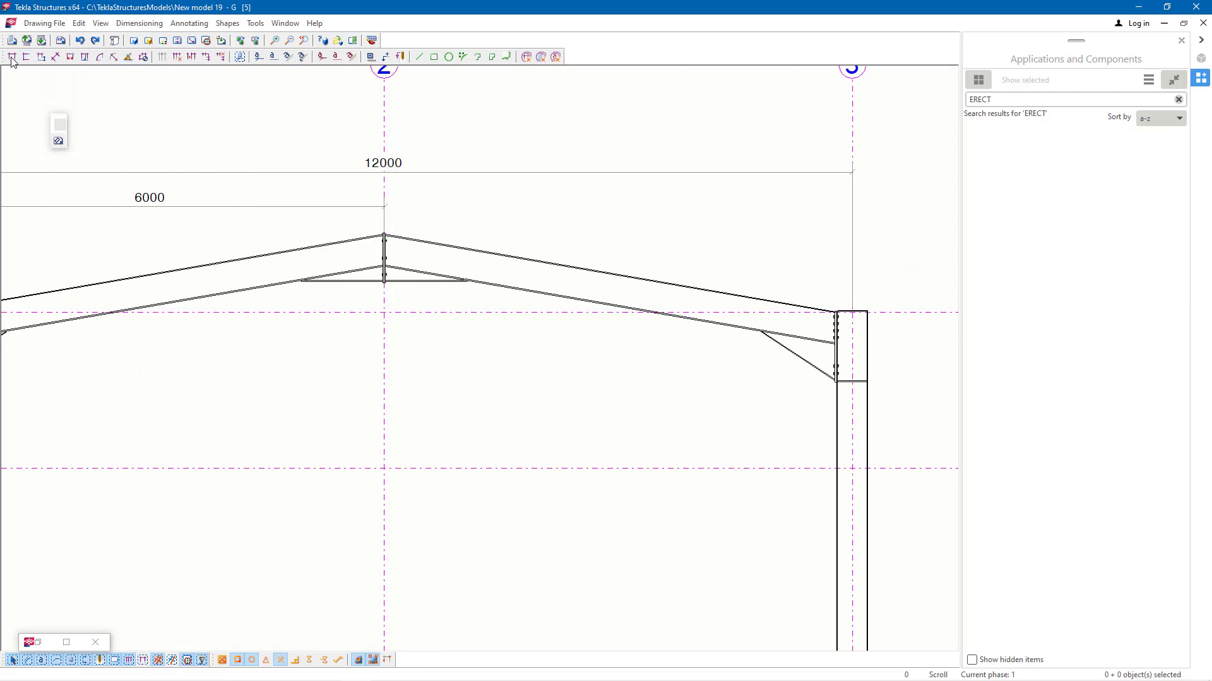
Step: Add the 6000 right-bay dimension from grid 2 to grid 3, aligned with the other 6000
scroll(382, 235, up, 5)
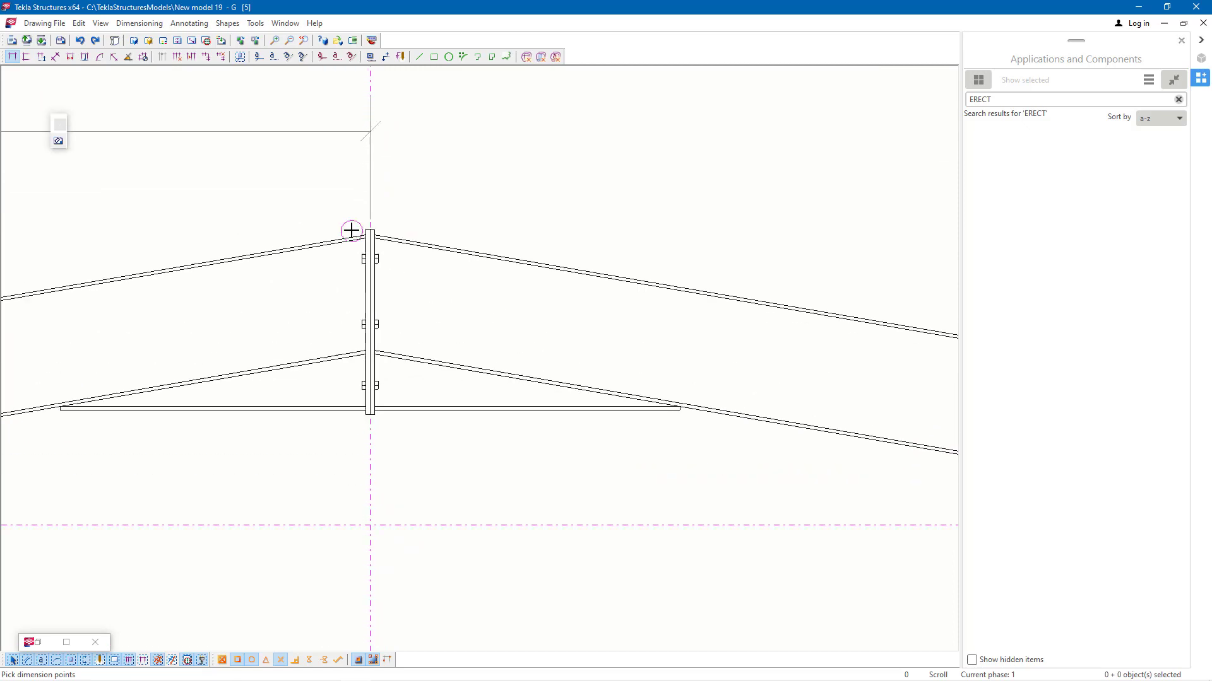
scroll(379, 231, up, 6)
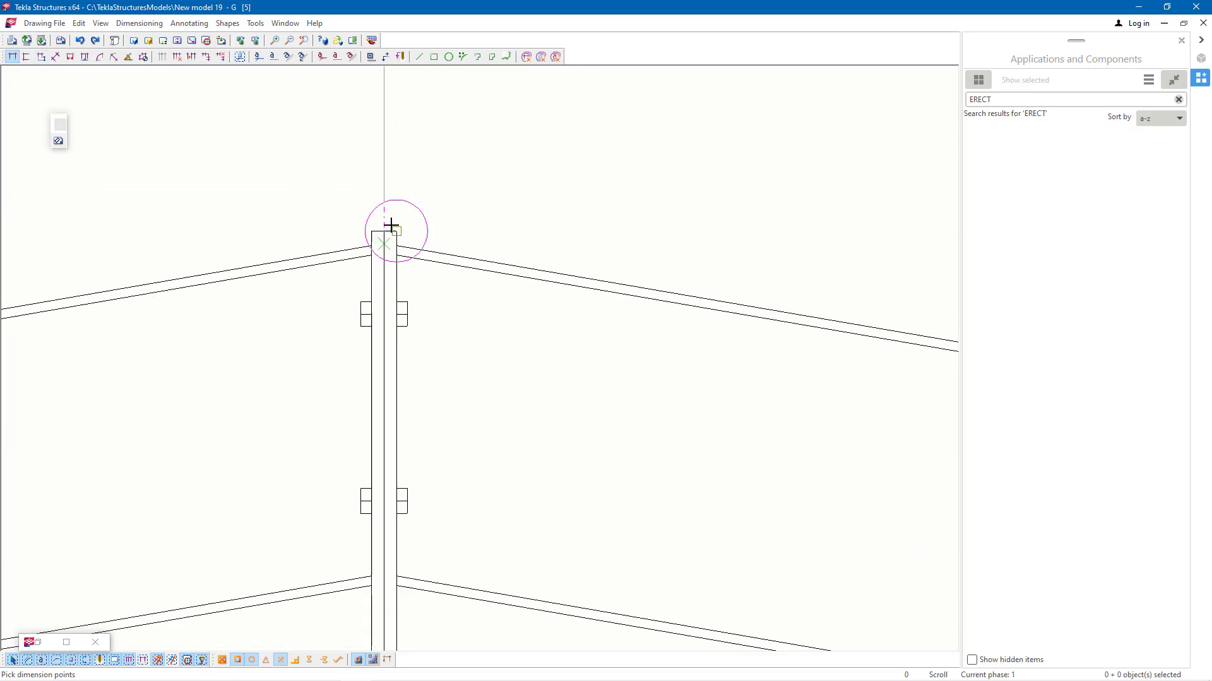
scroll(315, 253, down, 6)
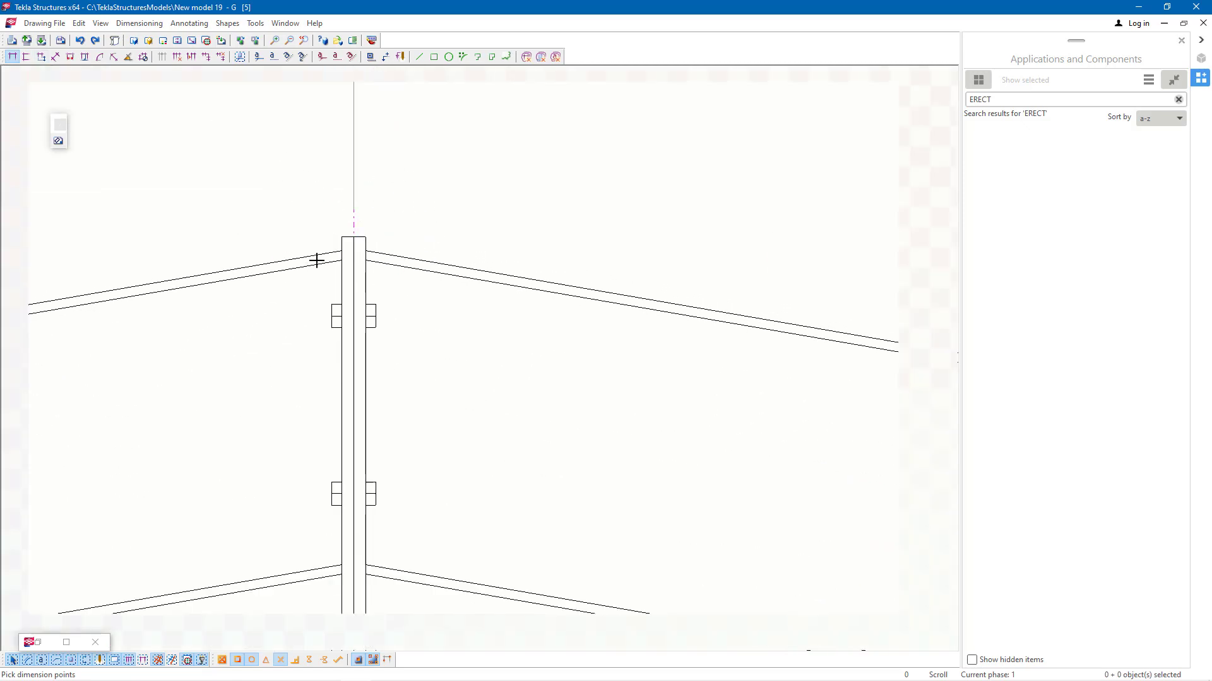
scroll(338, 265, down, 3)
scroll(744, 330, up, 5)
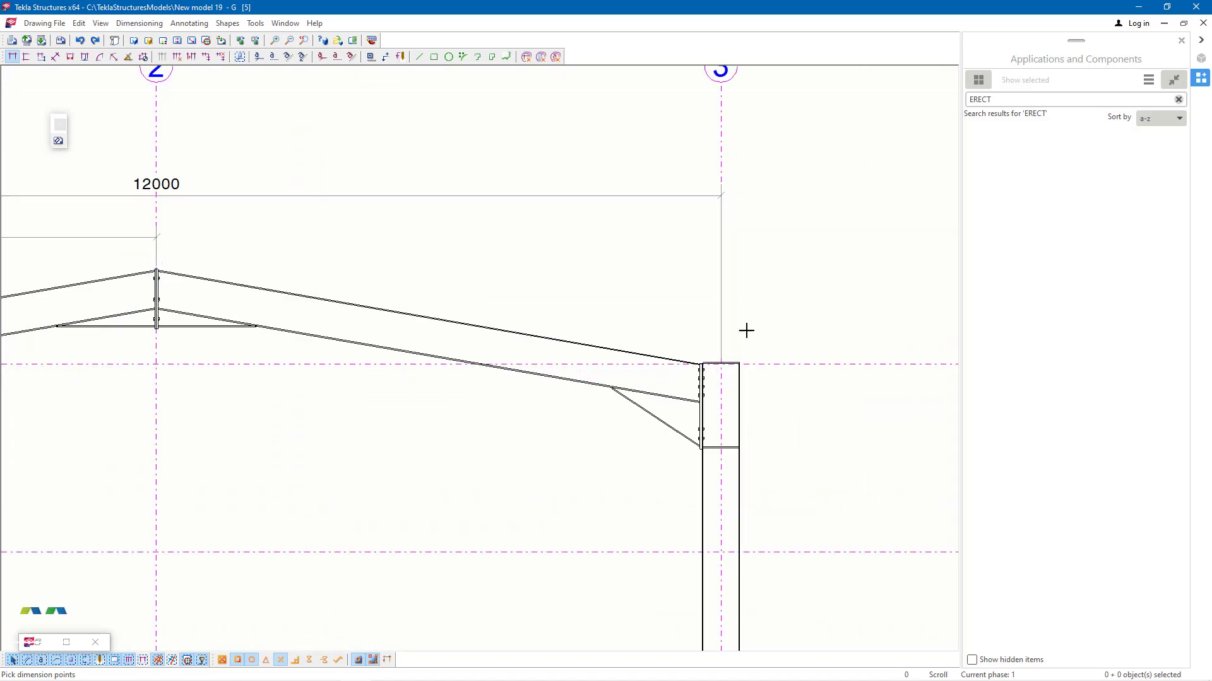
click(694, 382)
right_click(755, 269)
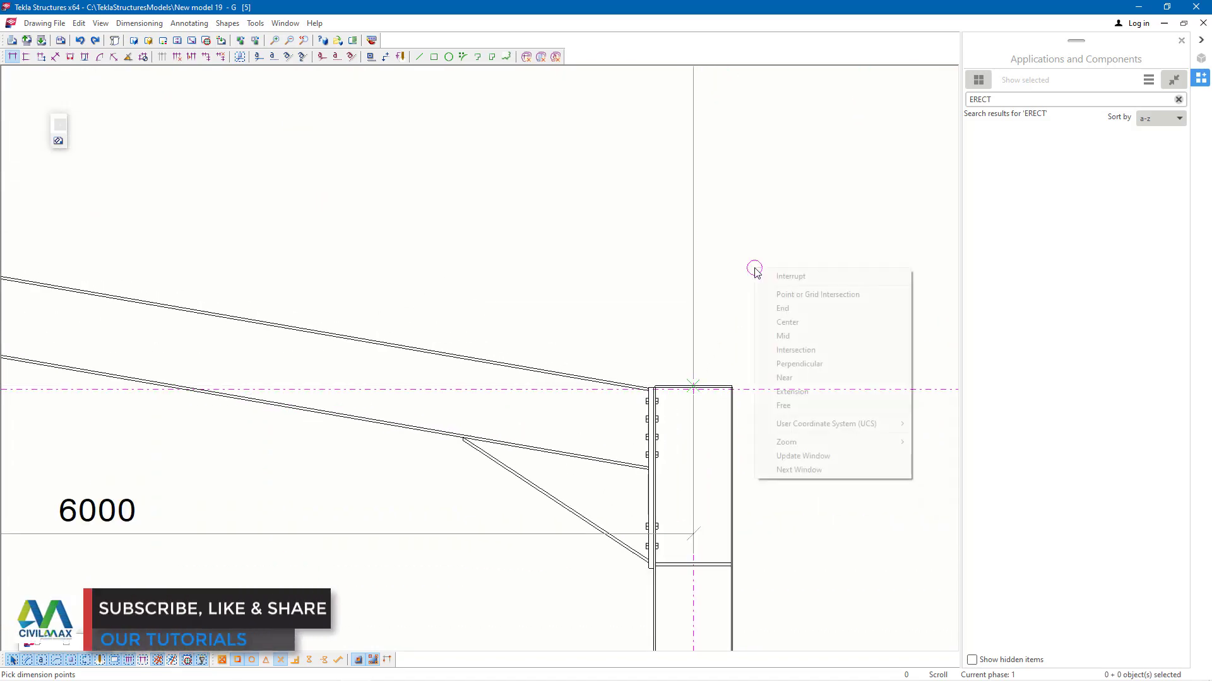
right_click(776, 266)
click(811, 274)
scroll(419, 452, down, 4)
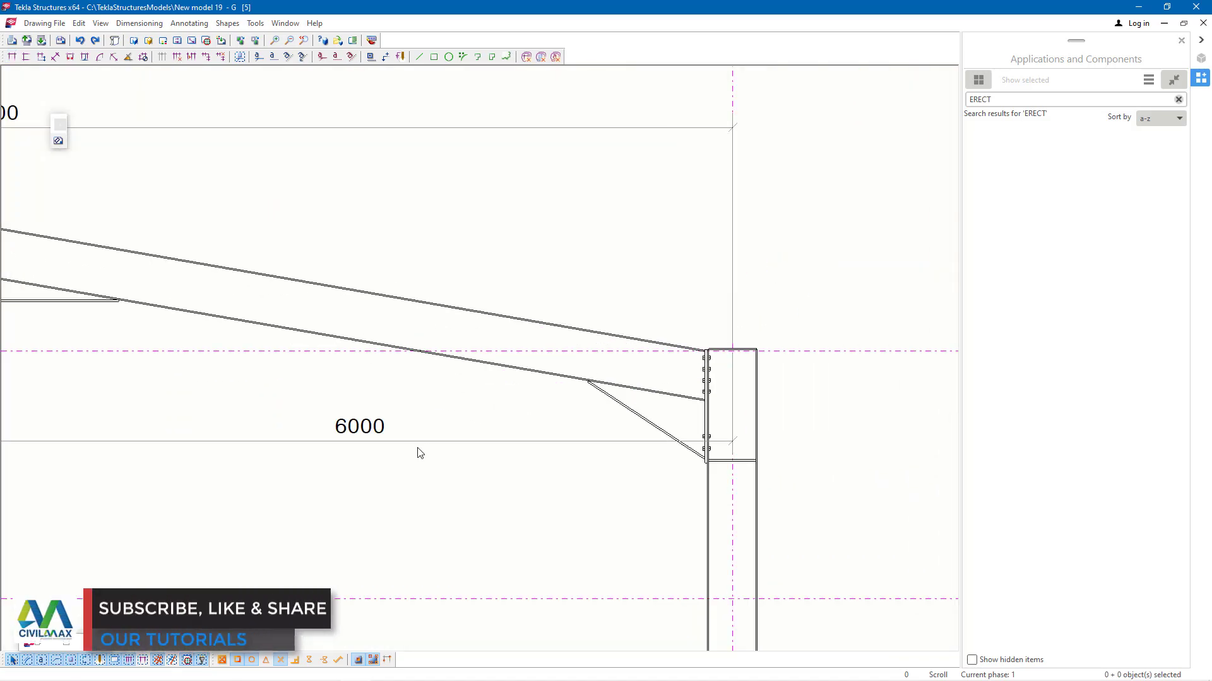
click(437, 434)
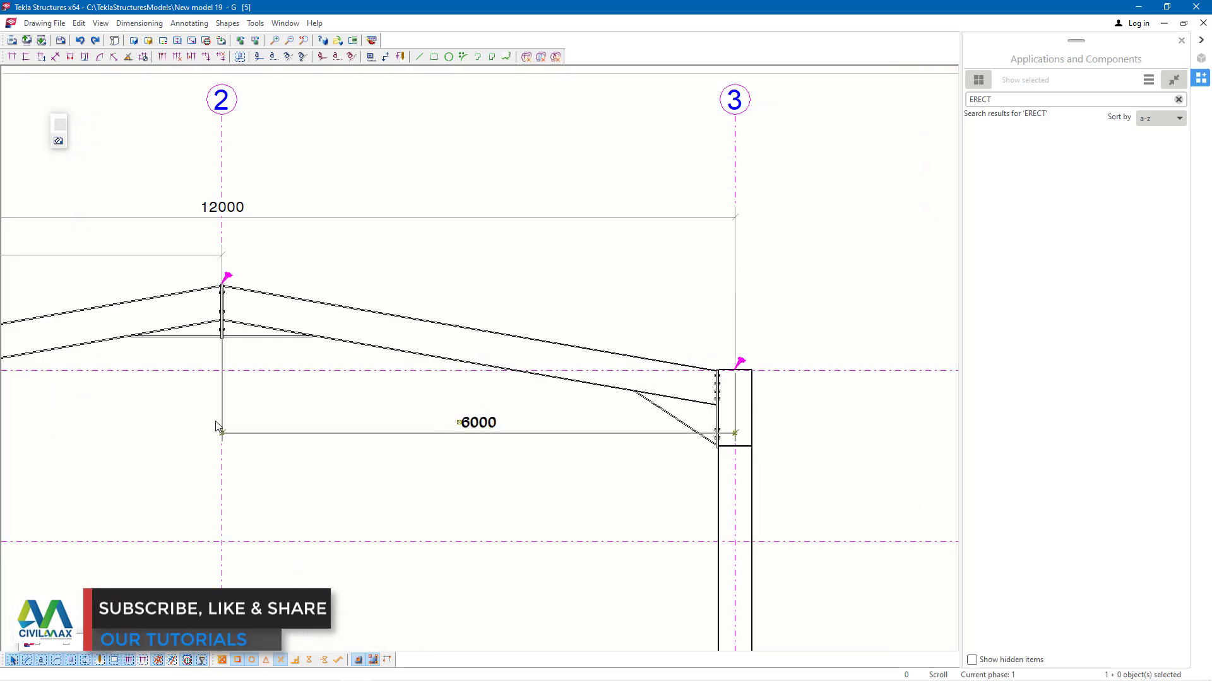
drag(216, 425, 209, 259)
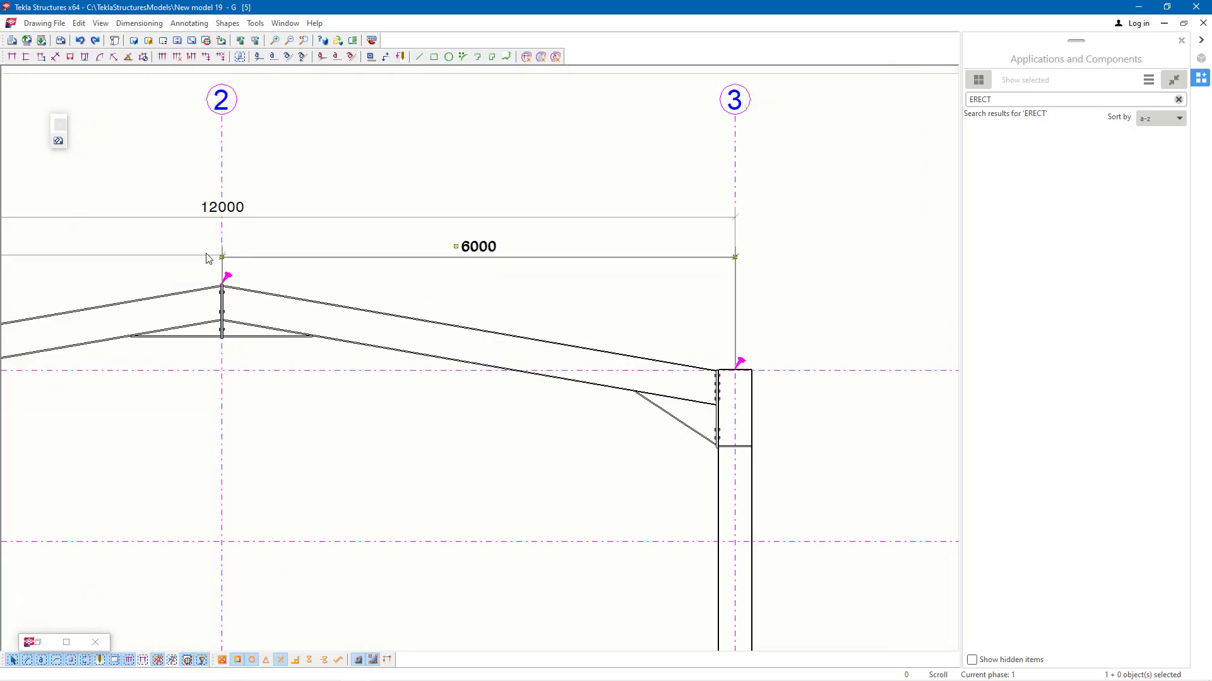
scroll(208, 259, up, 6)
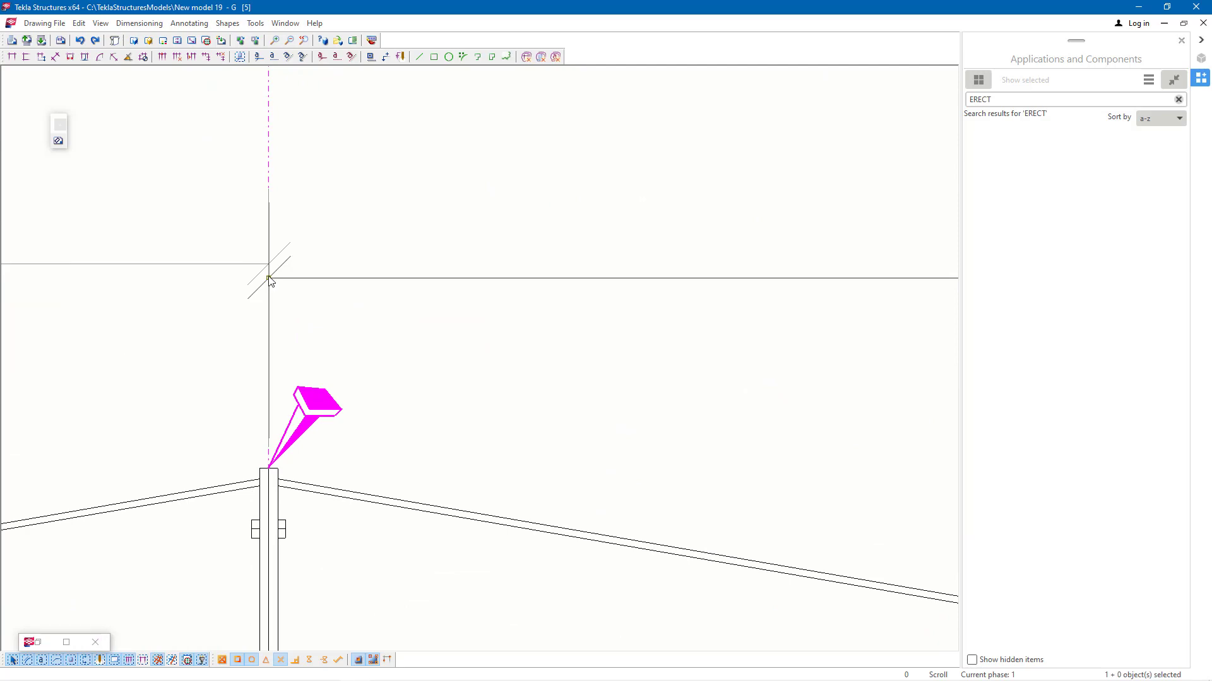
click(359, 284)
scroll(466, 294, down, 4)
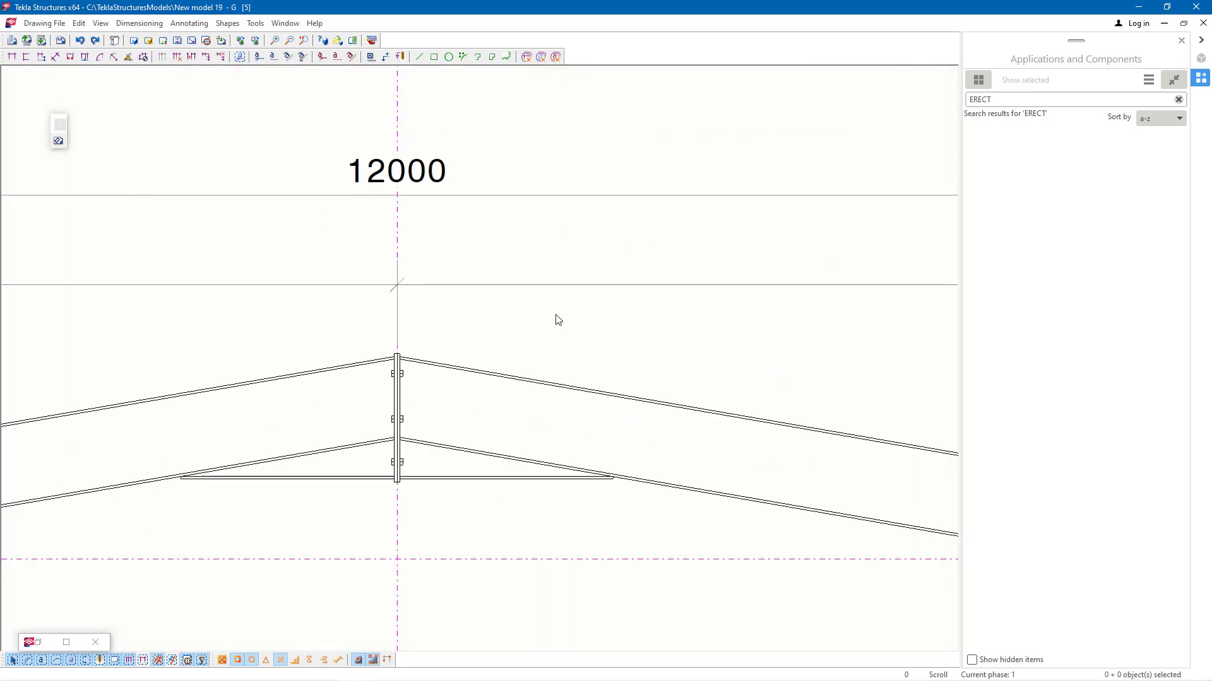
scroll(556, 322, down, 5)
scroll(584, 316, up, 2)
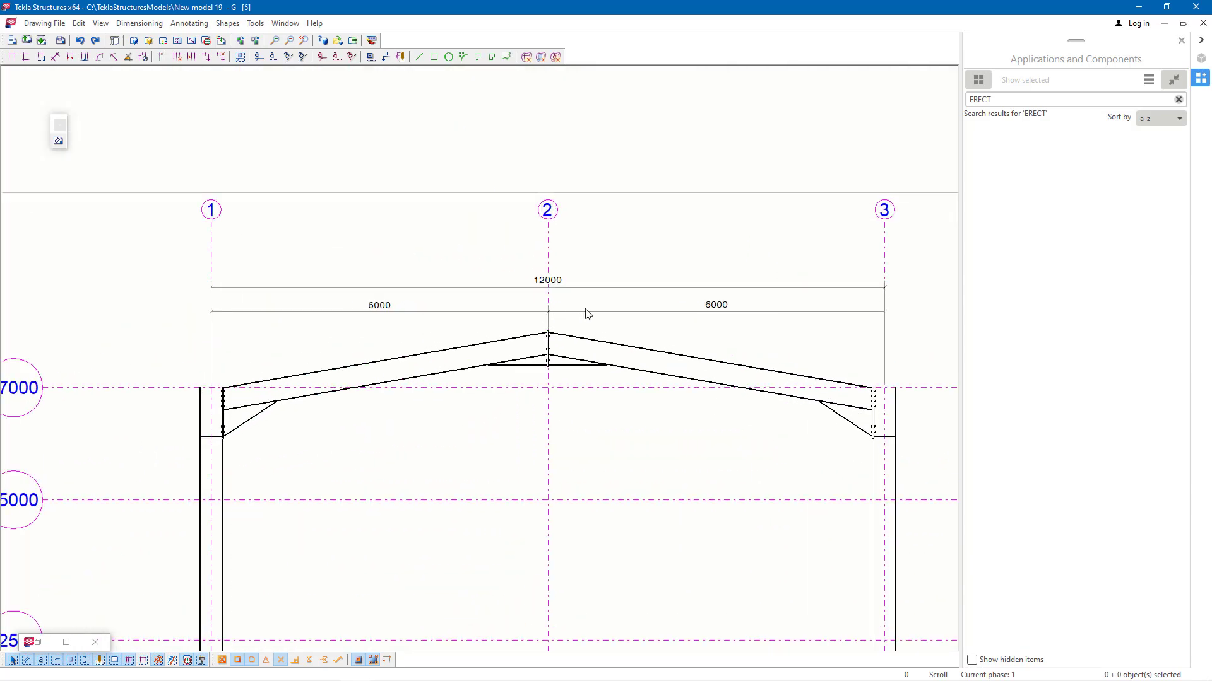
Step: Give the 12000 dimension the tag 'SET-OUT POINTS' in tag field D and apply it
scroll(446, 288, down, 1)
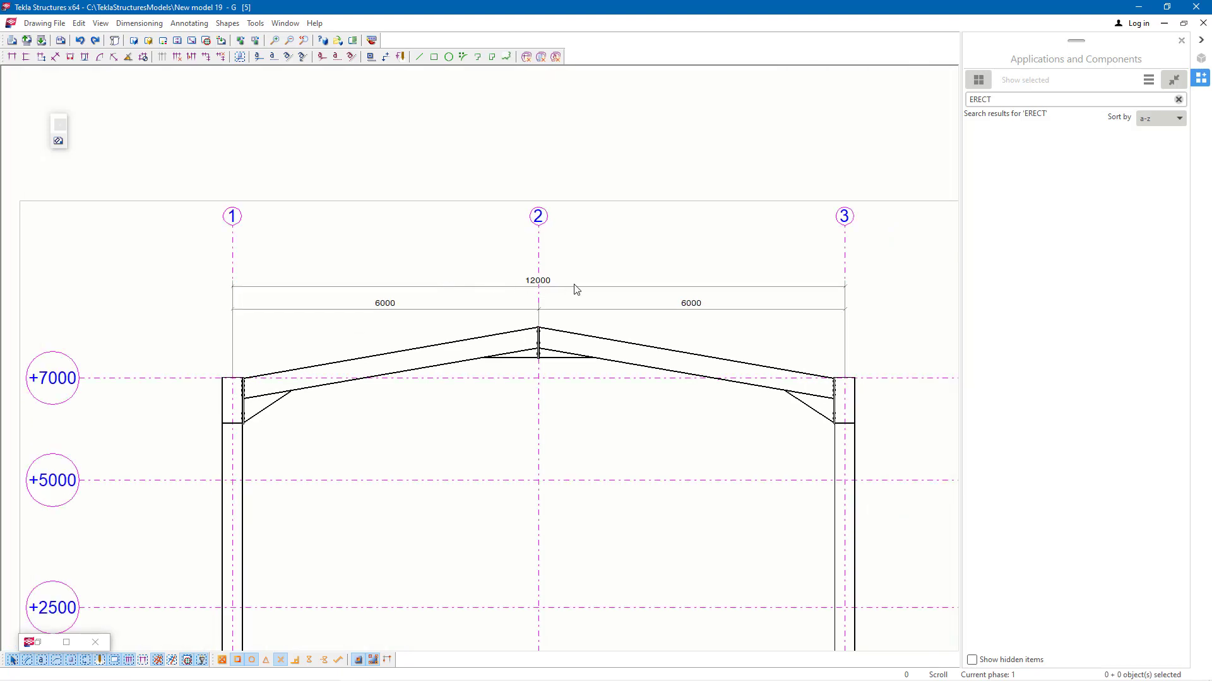
scroll(538, 287, up, 6)
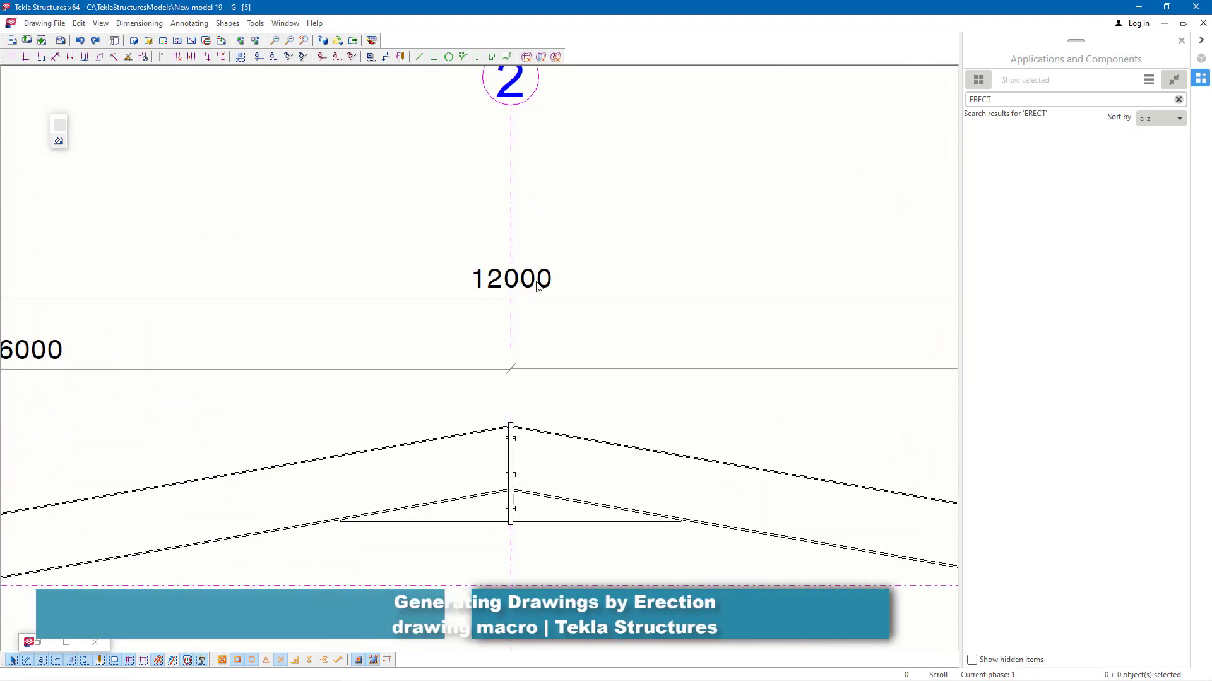
double_click(538, 287)
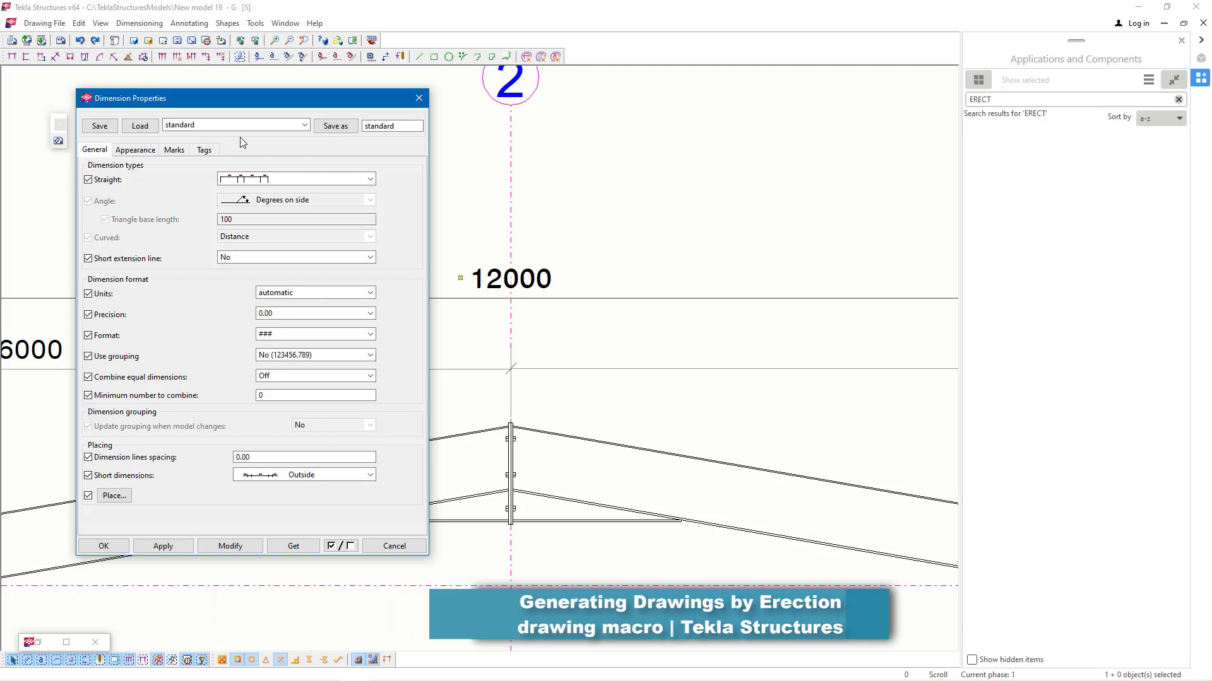
key(Escape)
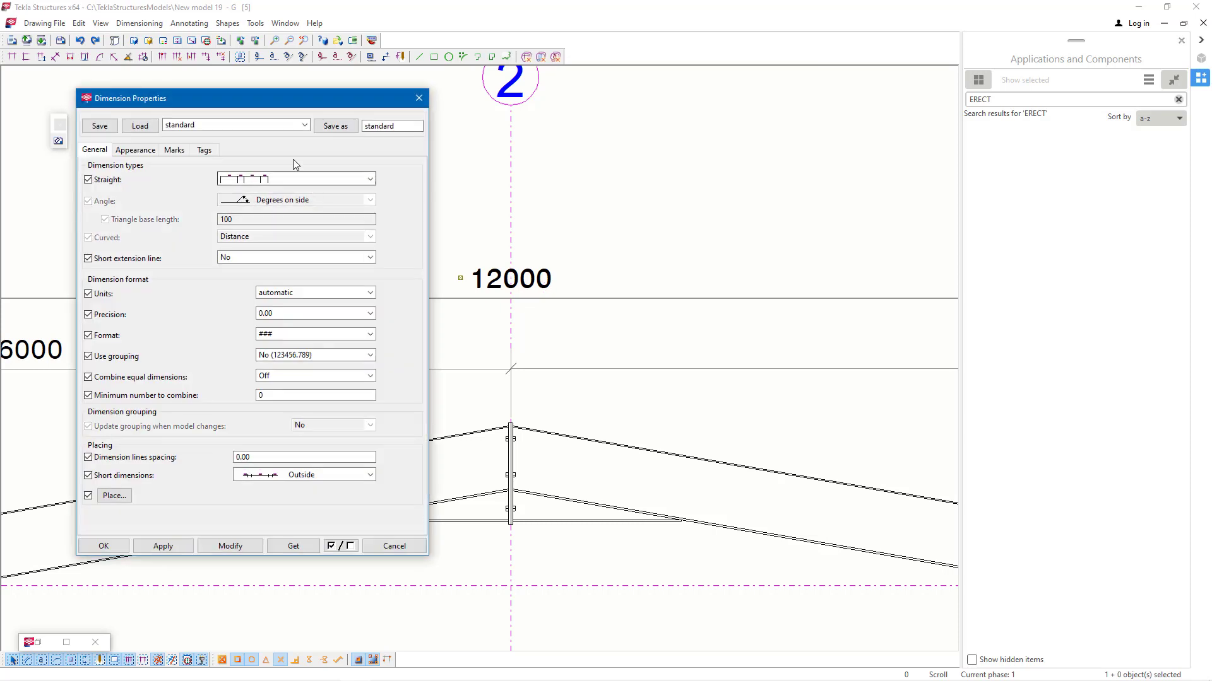
click(204, 151)
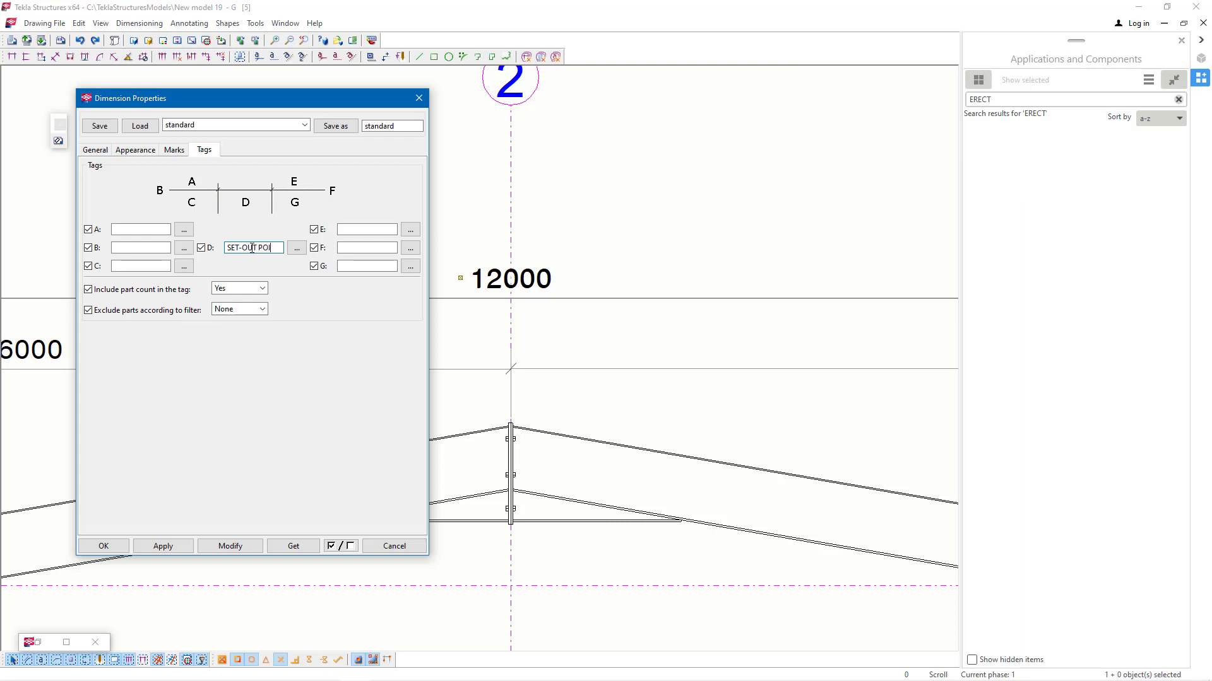
text(TS)
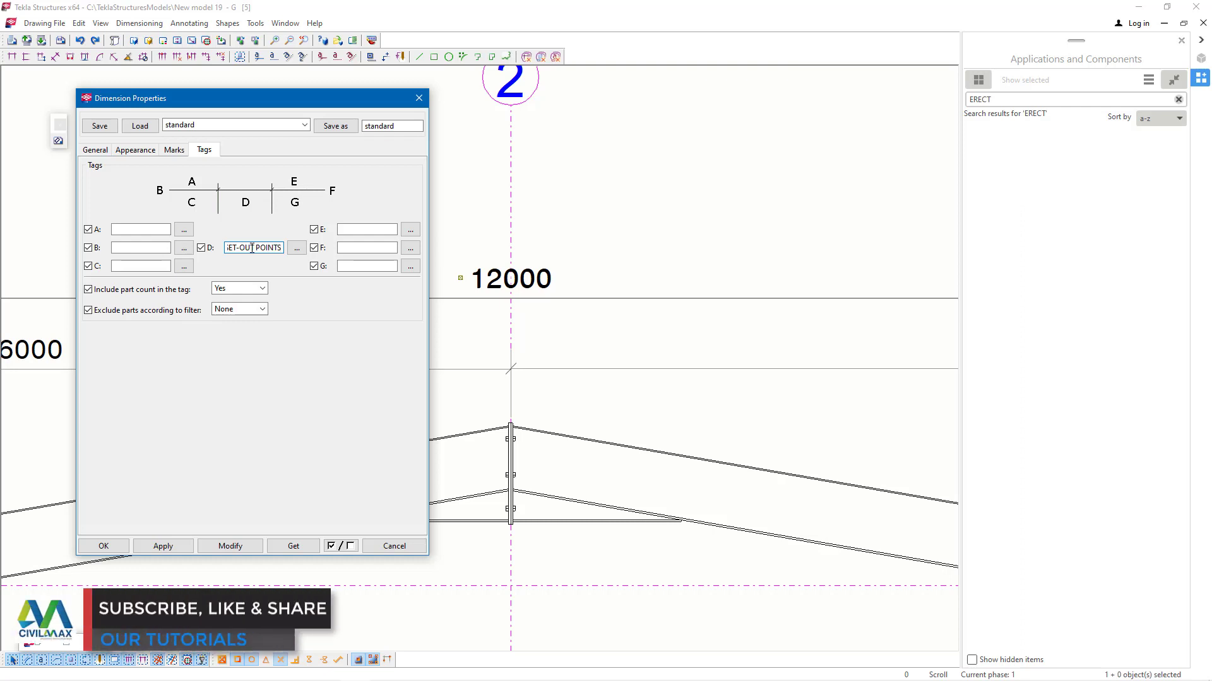
click(228, 550)
click(120, 546)
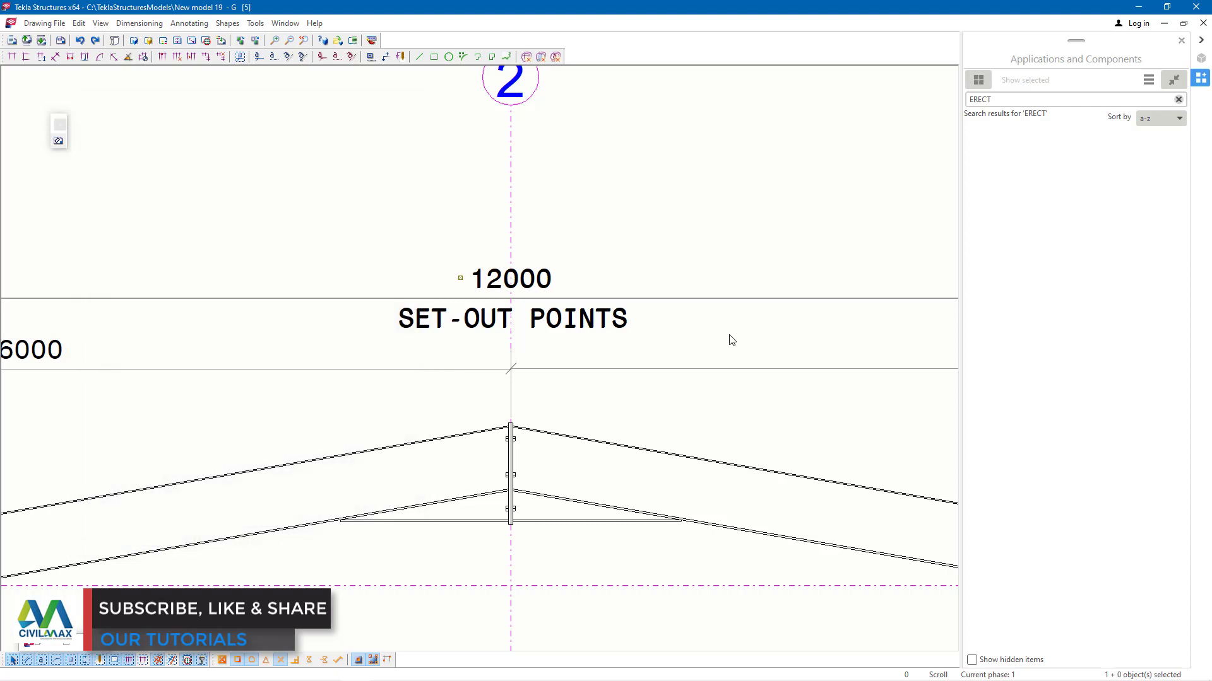
click(729, 341)
scroll(535, 294, down, 2)
Step: Dimension 1005 from the grid 1 column top up to the ridge and place it left of the column
scroll(535, 294, down, 3)
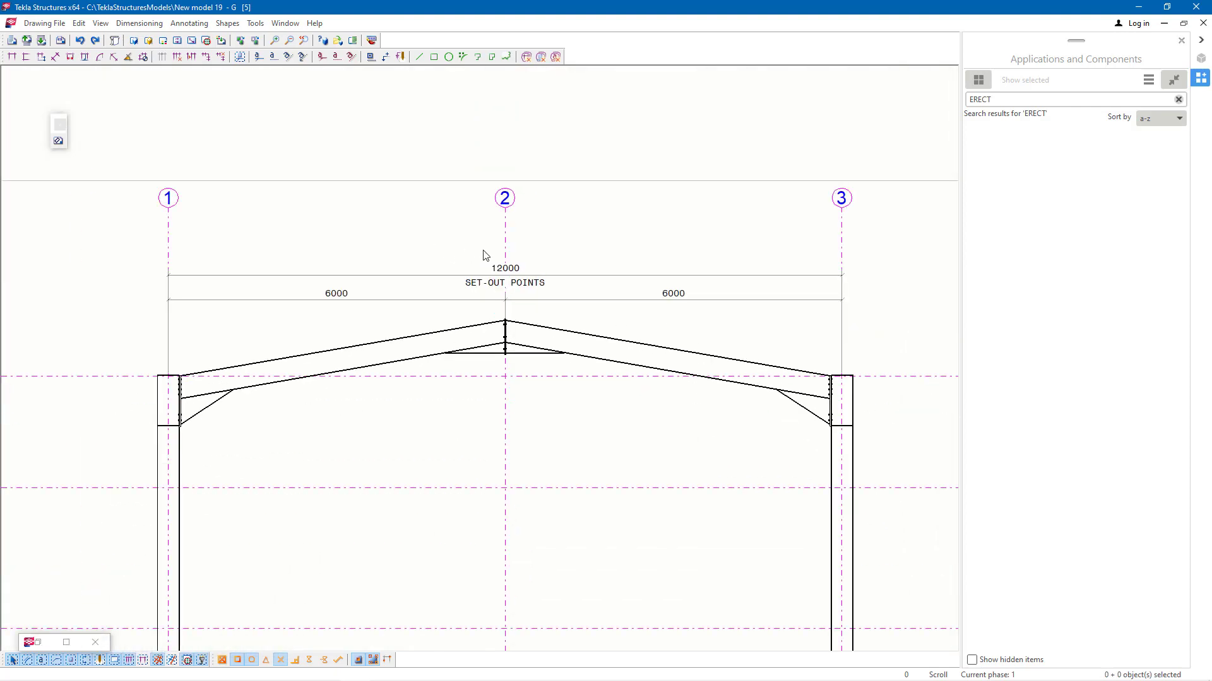
scroll(433, 301, up, 2)
scroll(433, 237, down, 2)
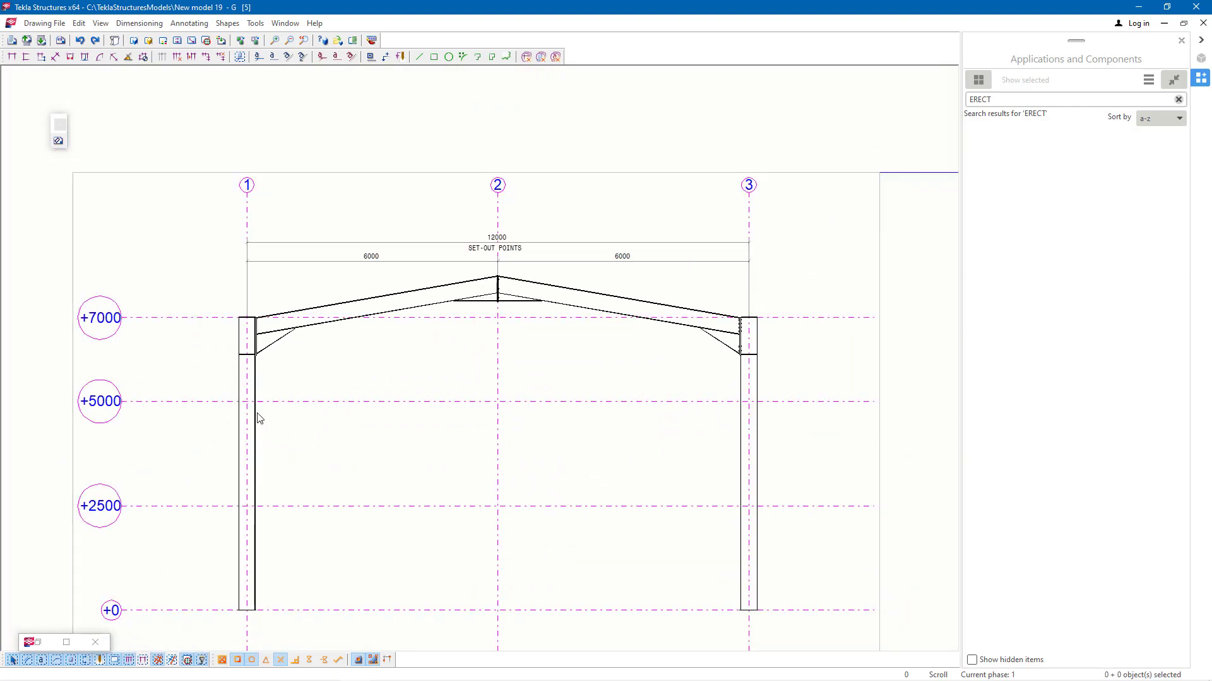
scroll(256, 602, up, 2)
scroll(256, 602, down, 2)
scroll(310, 266, up, 2)
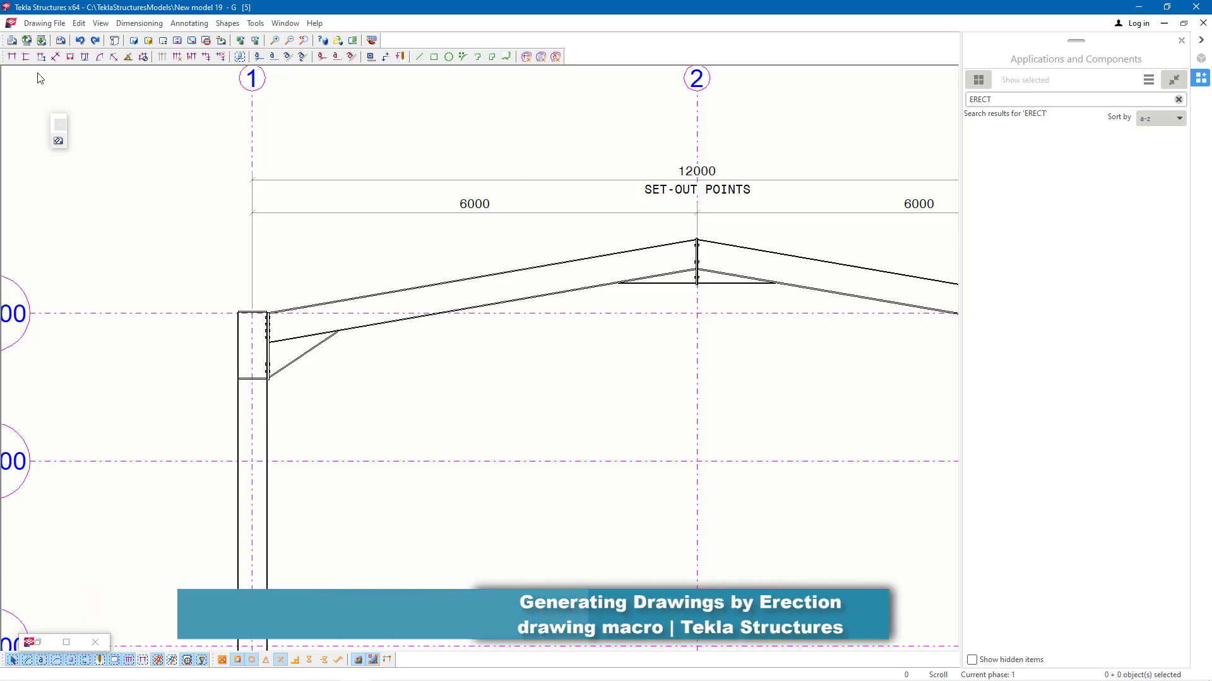
click(26, 57)
scroll(240, 313, up, 8)
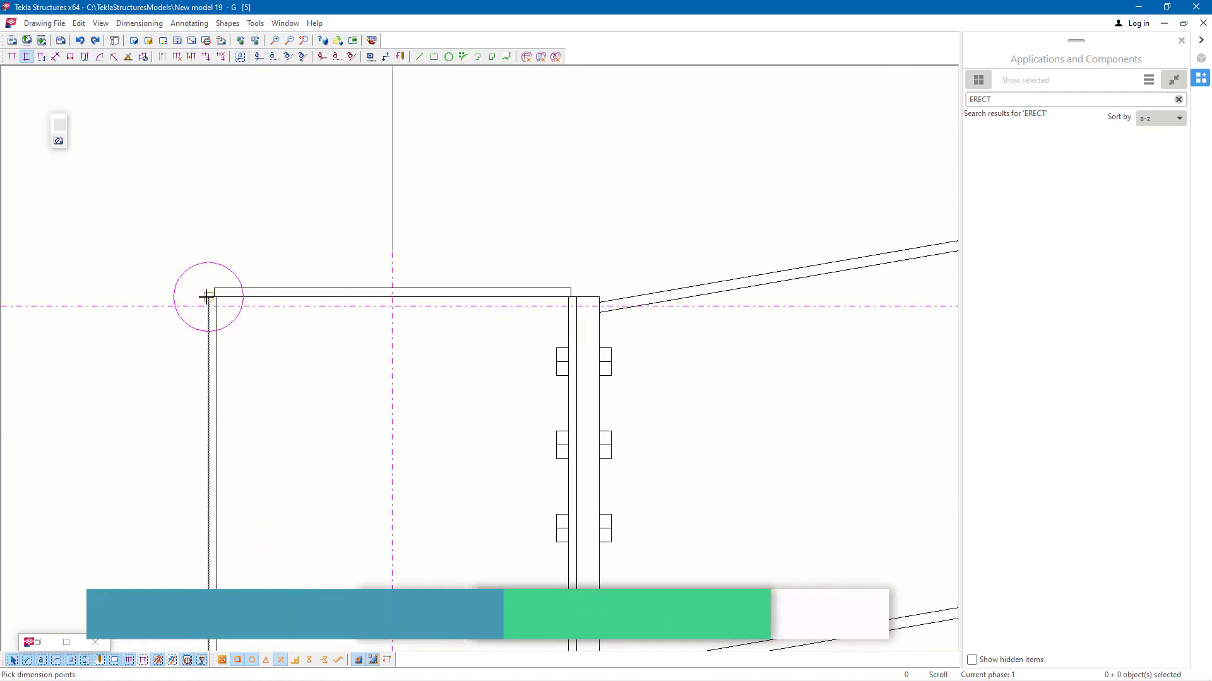
scroll(224, 411, down, 4)
scroll(382, 359, down, 4)
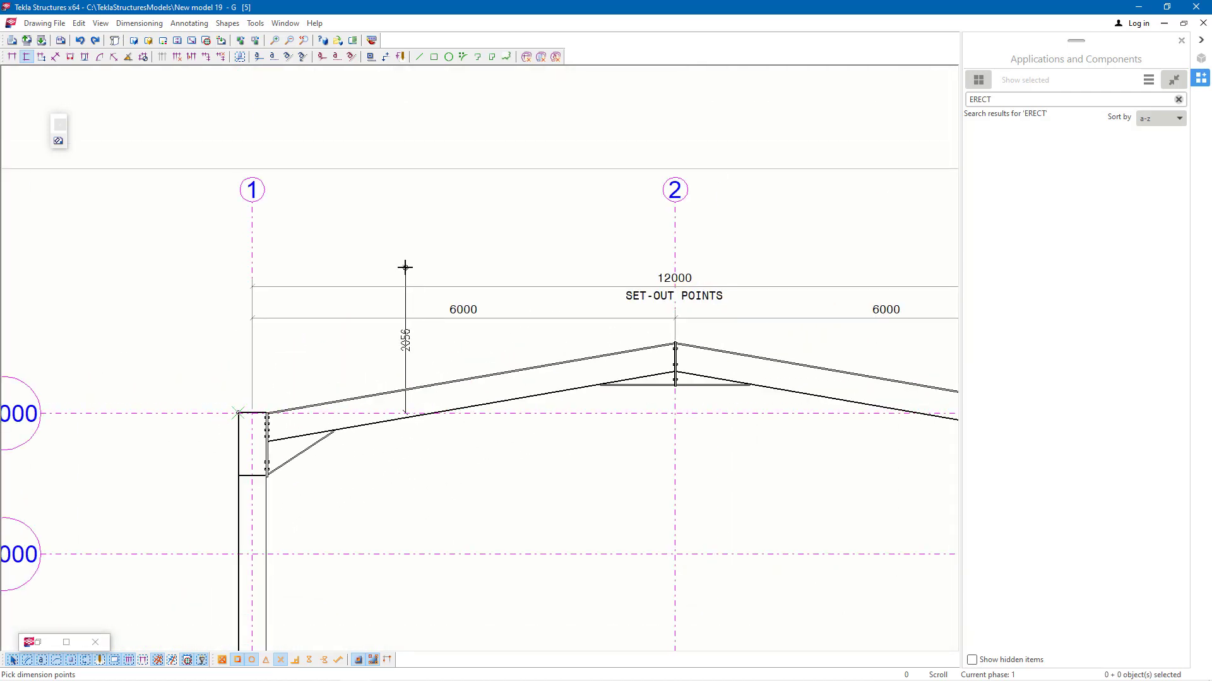
scroll(662, 330, up, 4)
scroll(688, 351, up, 4)
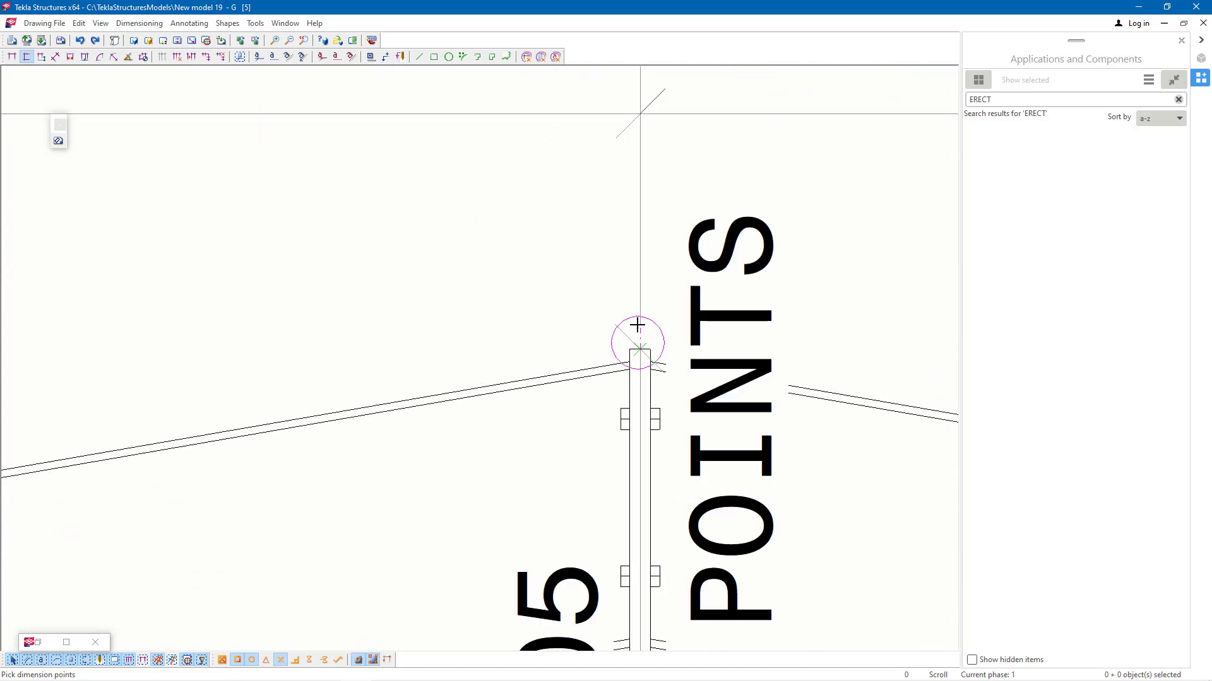
scroll(652, 227, down, 2)
right_click(654, 235)
click(669, 238)
scroll(775, 278, down, 2)
scroll(775, 278, down, 2)
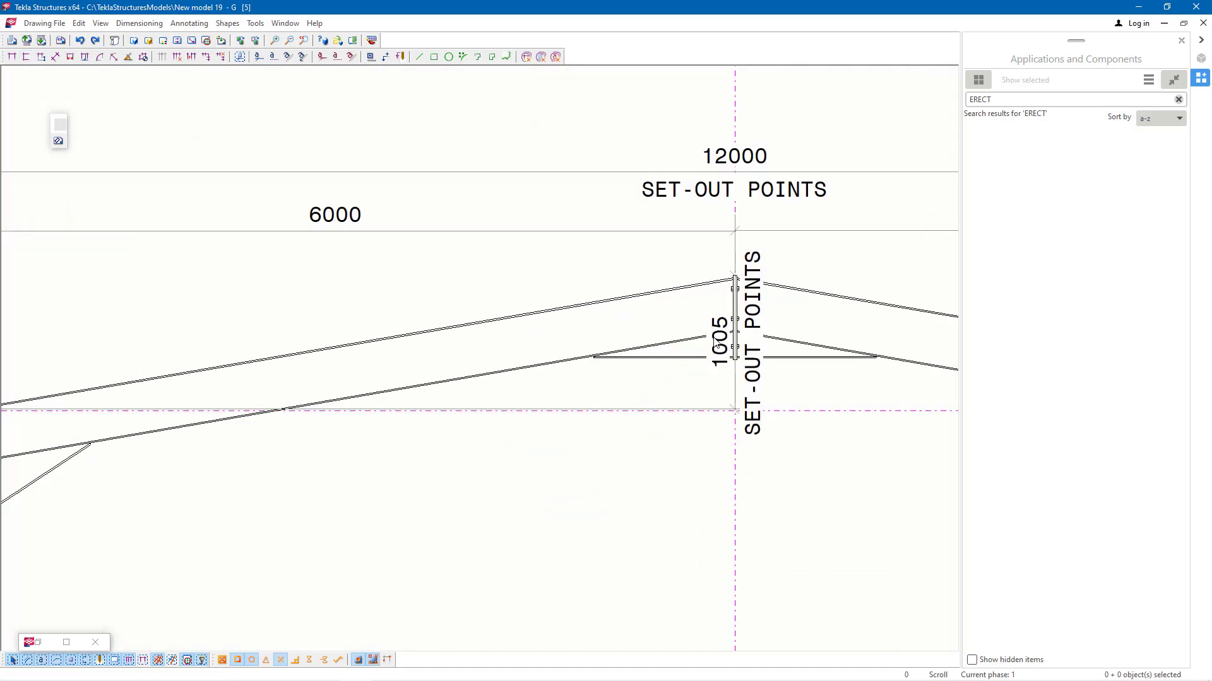
scroll(748, 280, down, 1)
drag(745, 353, 13, 352)
click(63, 341)
Step: Clear the SET-OUT POINTS tag from the 1005 dimension's properties
scroll(35, 336, up, 2)
scroll(671, 411, down, 3)
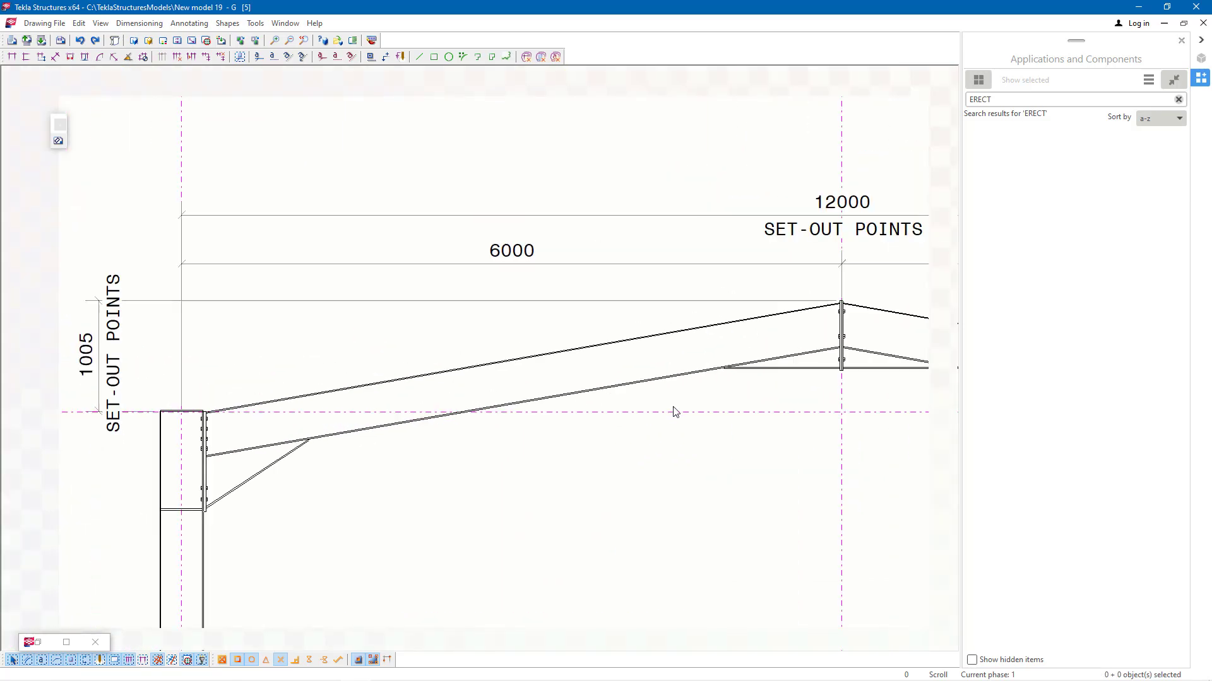
scroll(234, 379, up, 3)
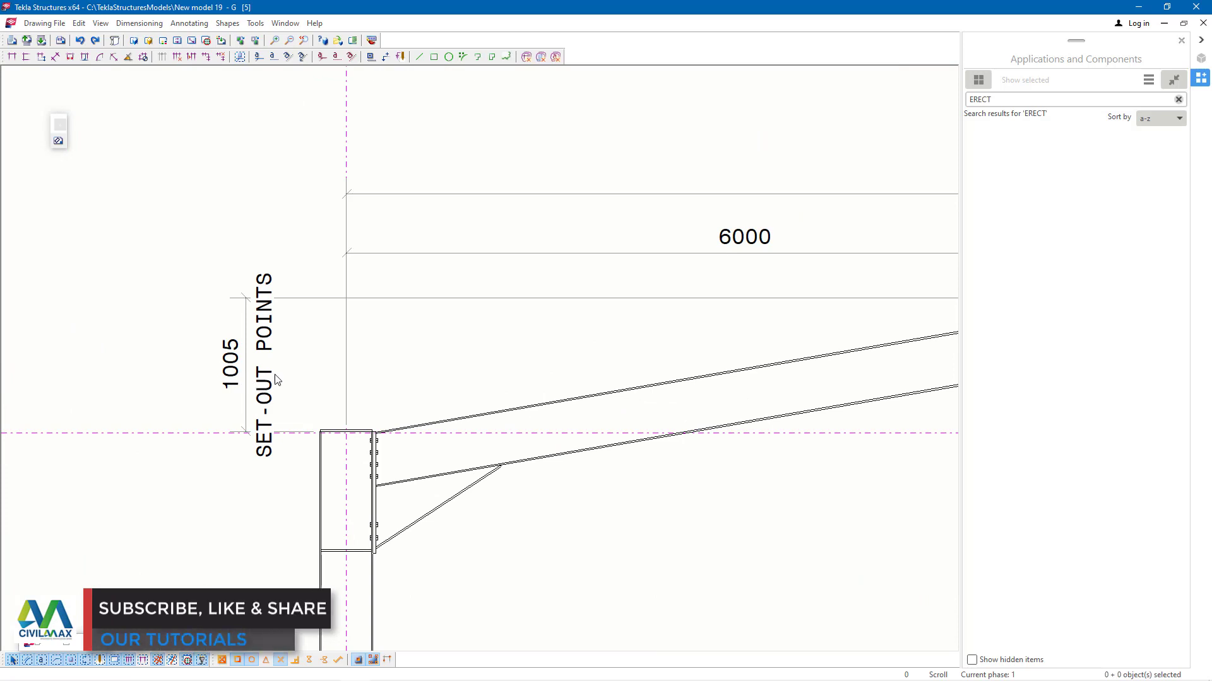
double_click(267, 346)
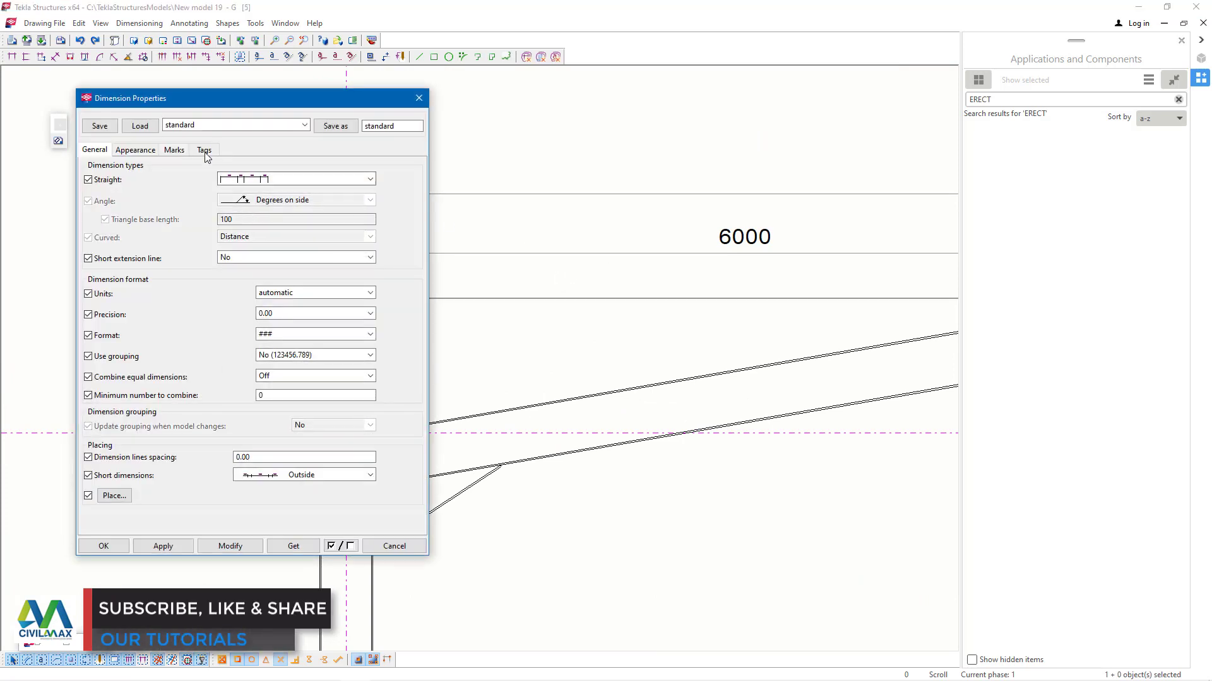
click(204, 151)
drag(233, 249, 582, 279)
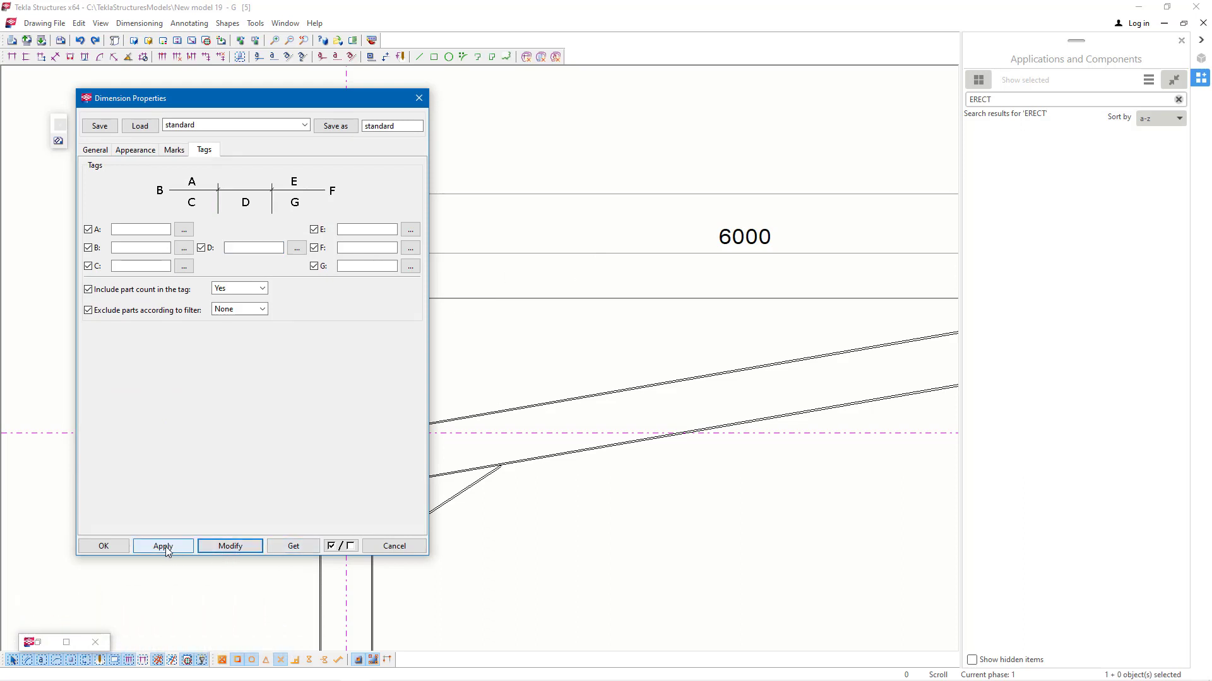
click(85, 548)
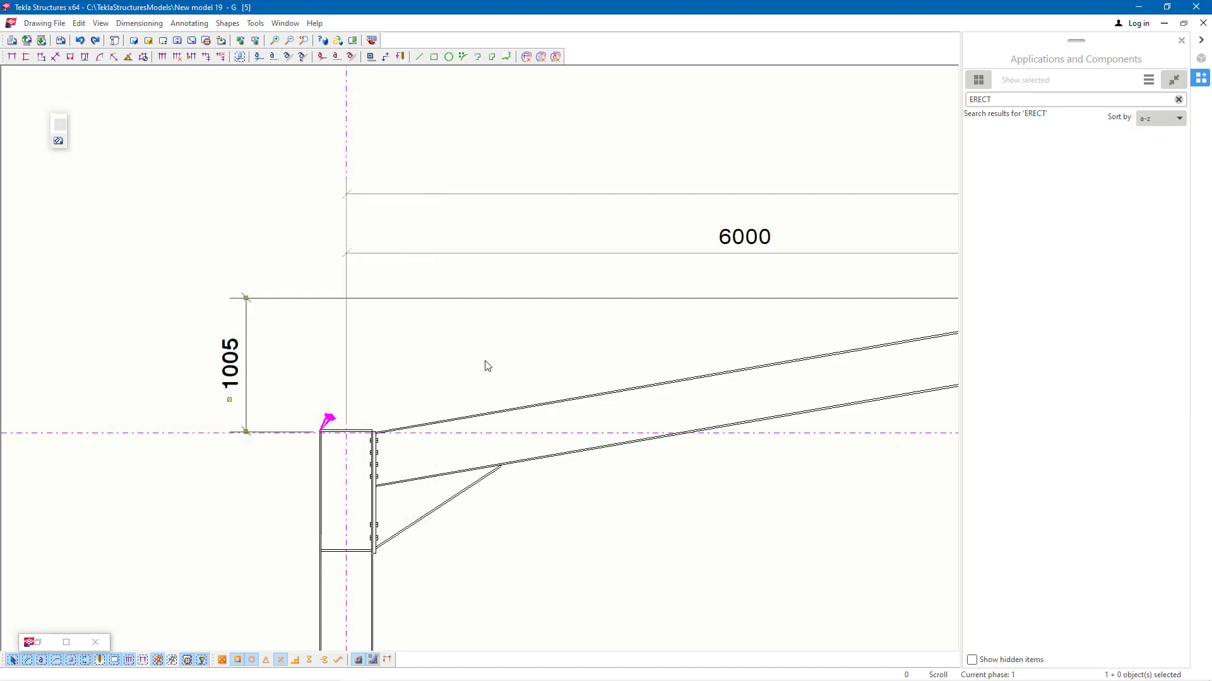
Step: Create a vertical 7000 dimension from the +0 base to the +7000 column-1 top
scroll(404, 372, down, 2)
scroll(404, 371, down, 3)
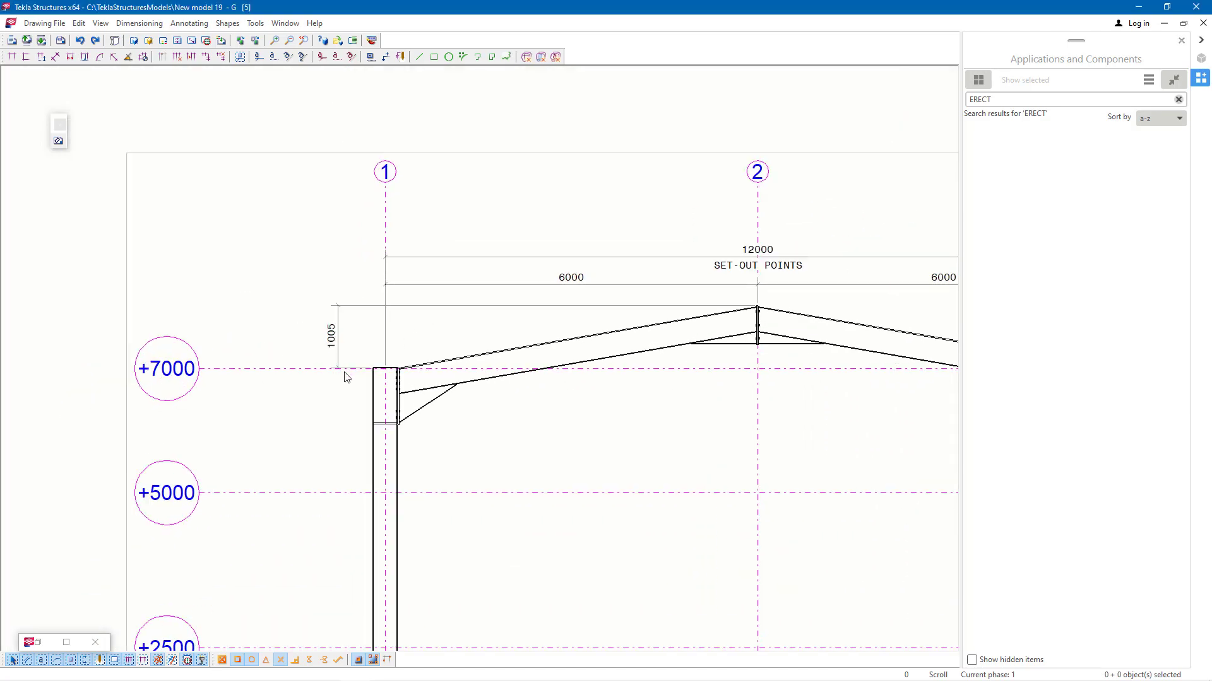
scroll(404, 303, up, 6)
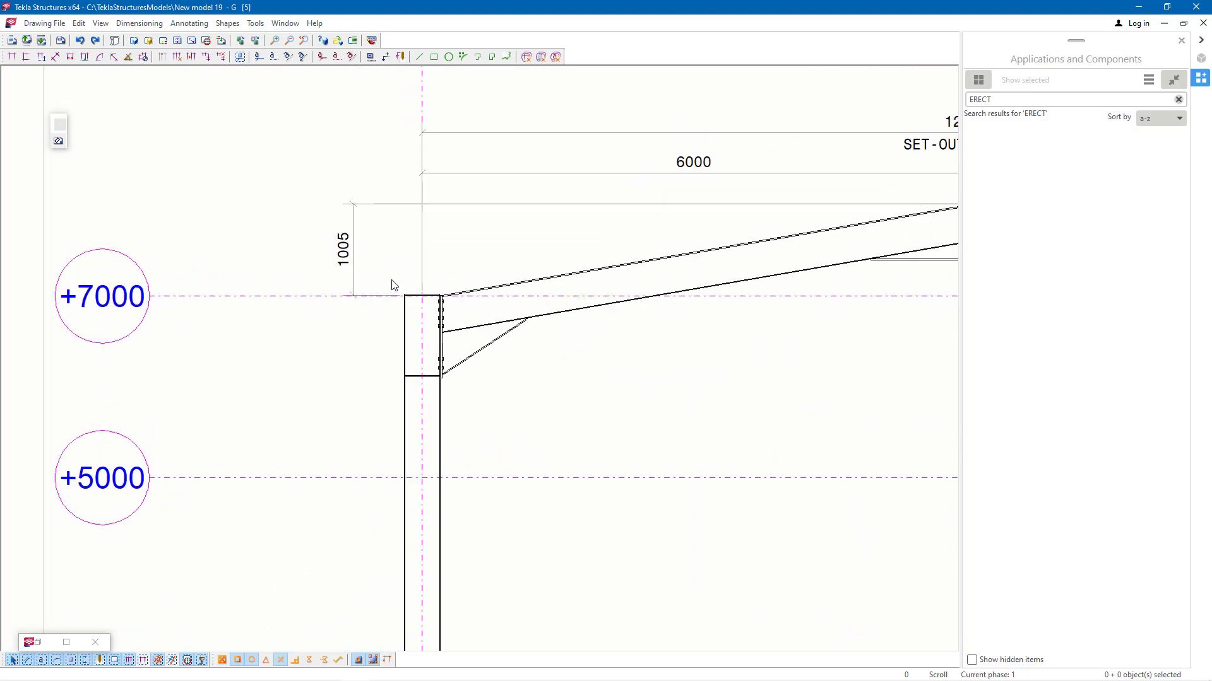
click(26, 56)
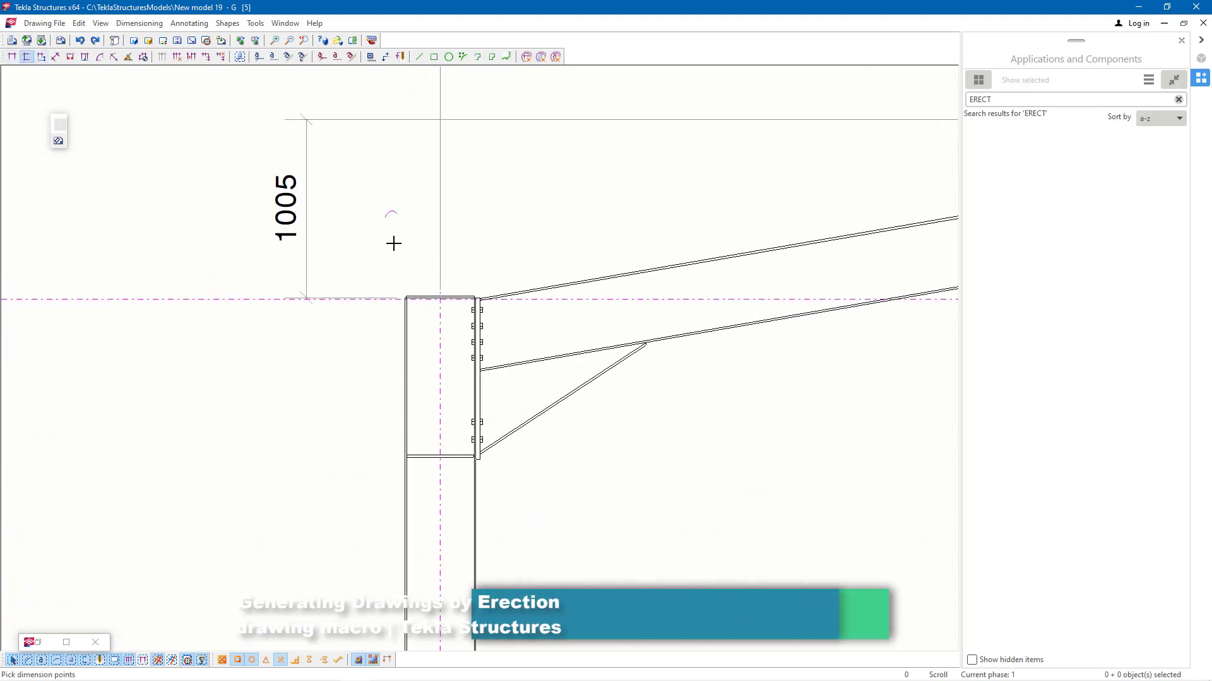
scroll(411, 305, up, 3)
scroll(420, 329, up, 2)
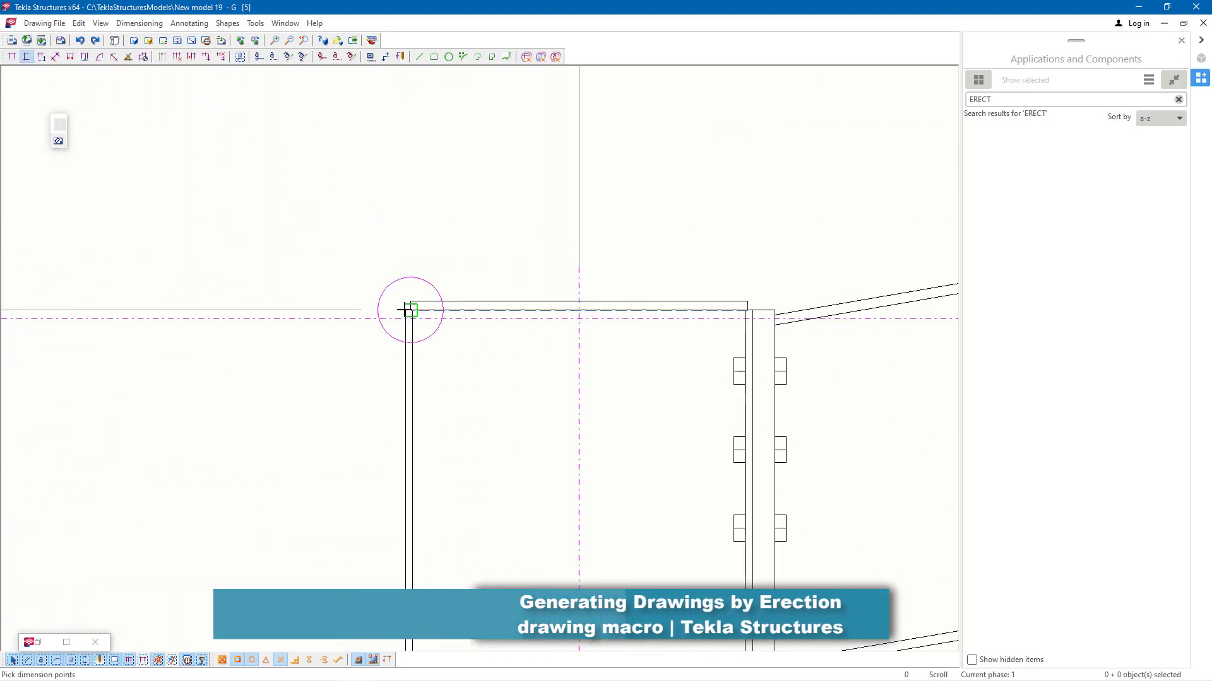
scroll(344, 197, down, 6)
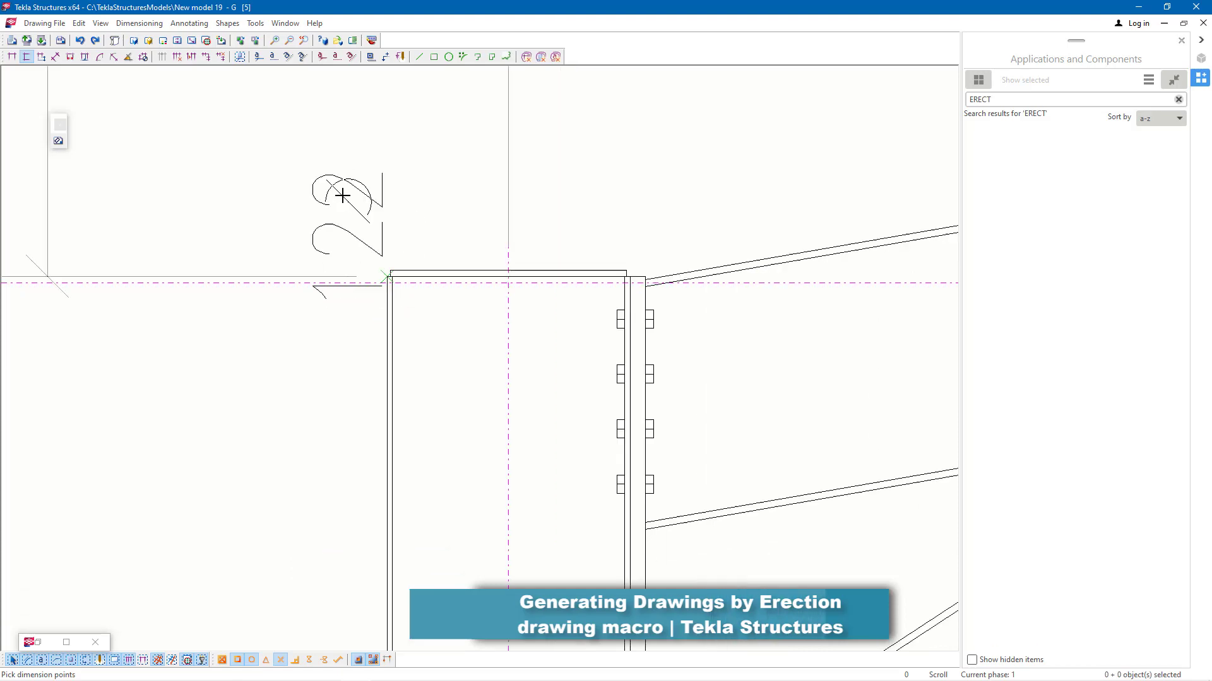
scroll(357, 203, down, 3)
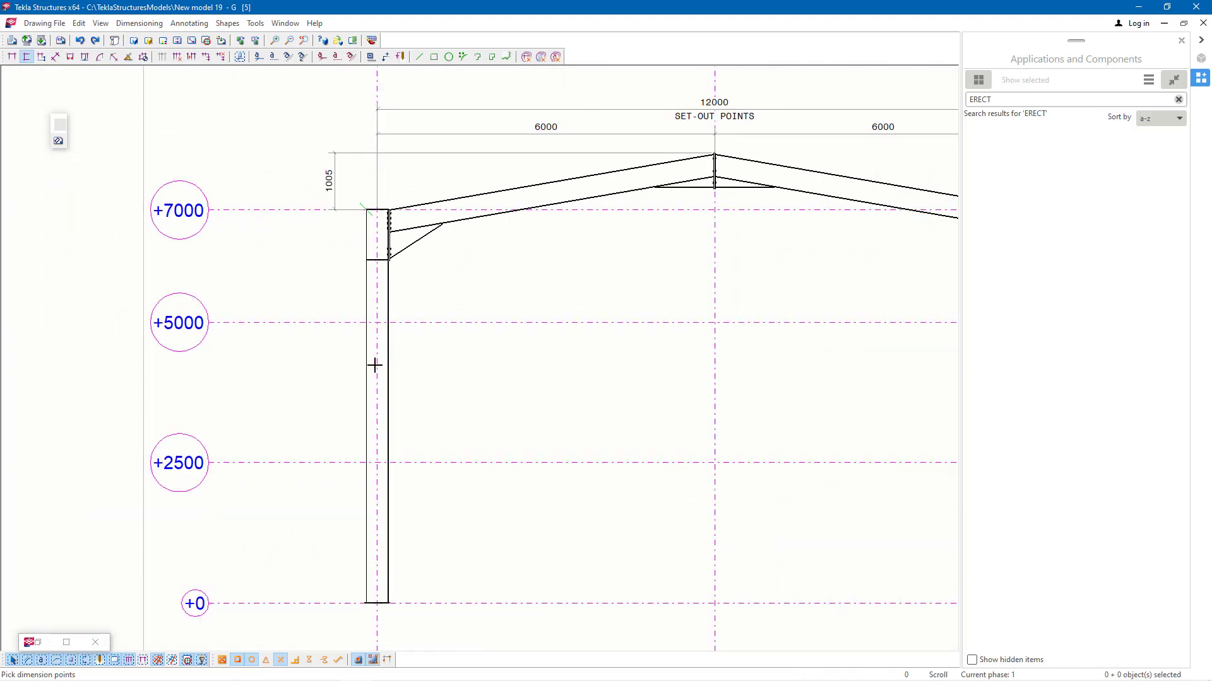
scroll(376, 609, up, 8)
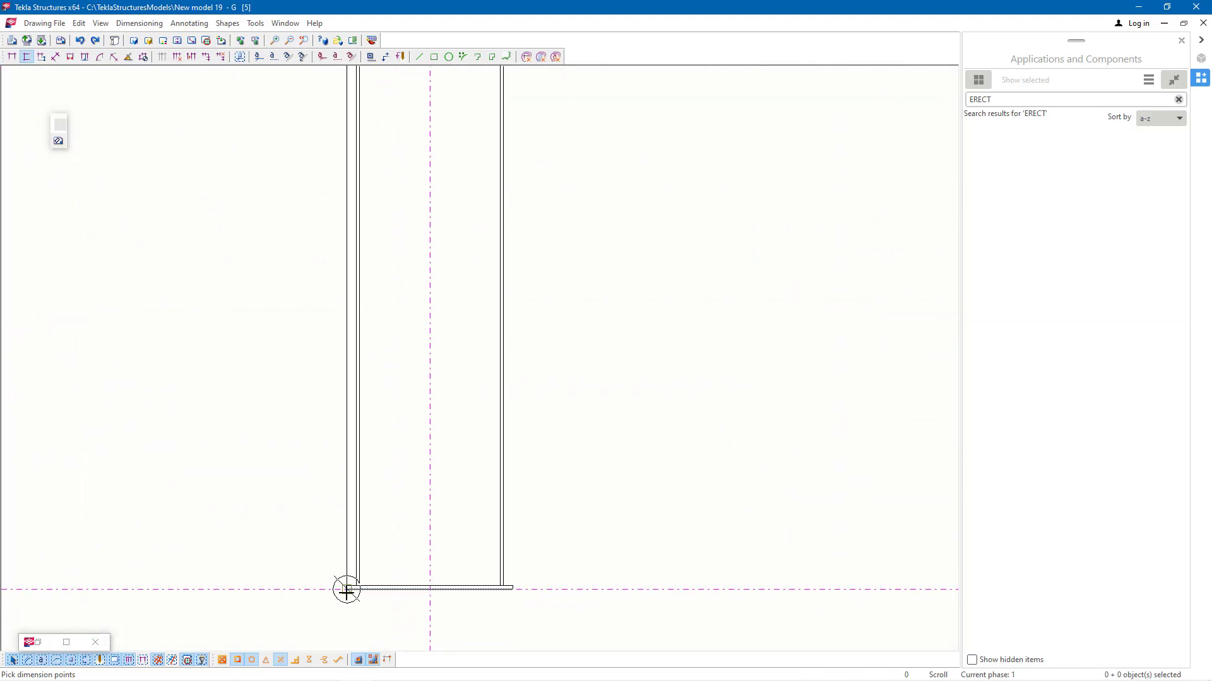
scroll(346, 584, up, 3)
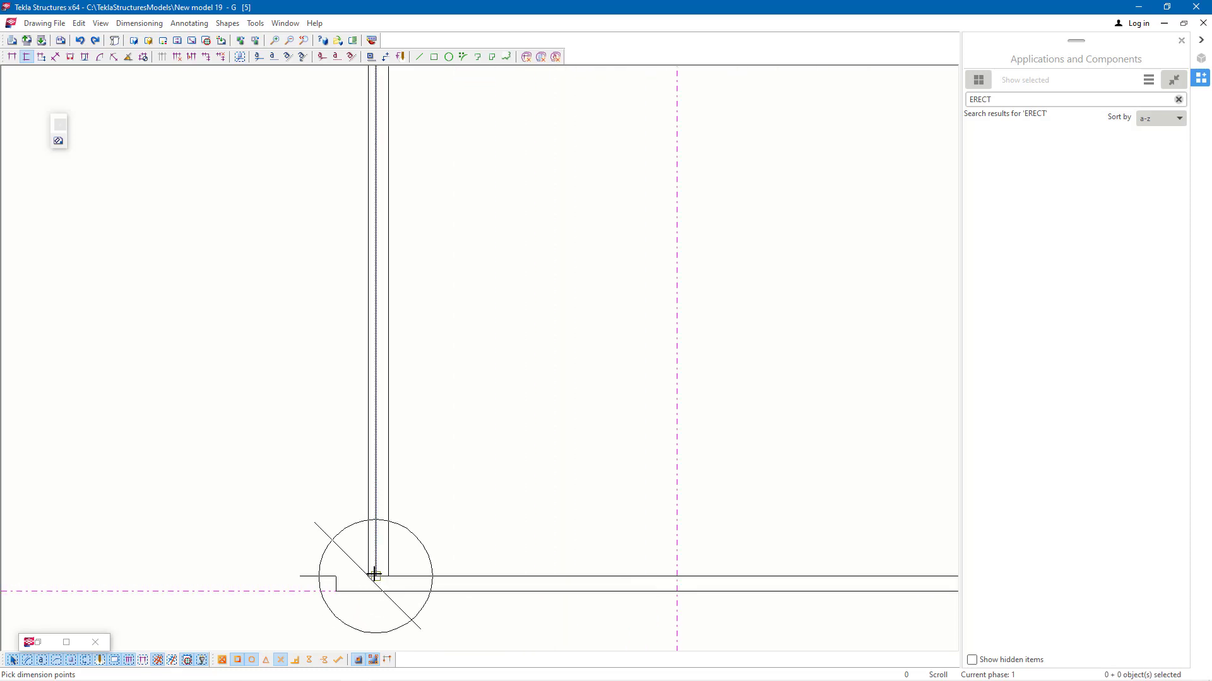
right_click(483, 338)
click(508, 347)
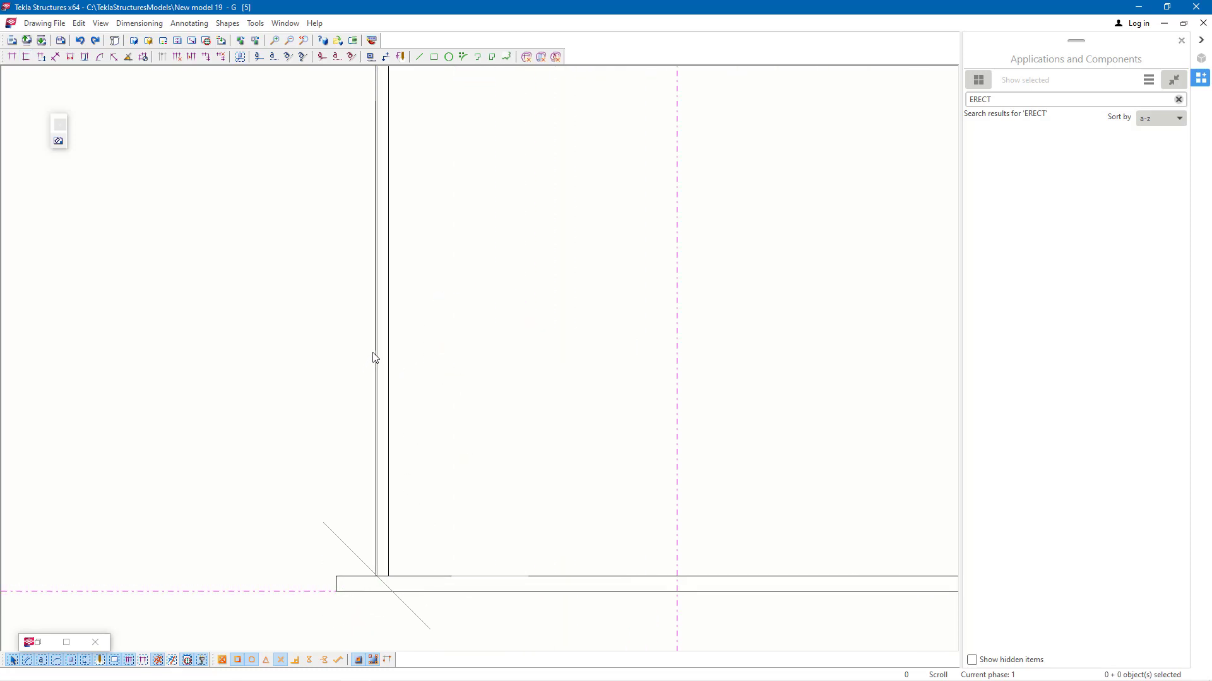
click(376, 355)
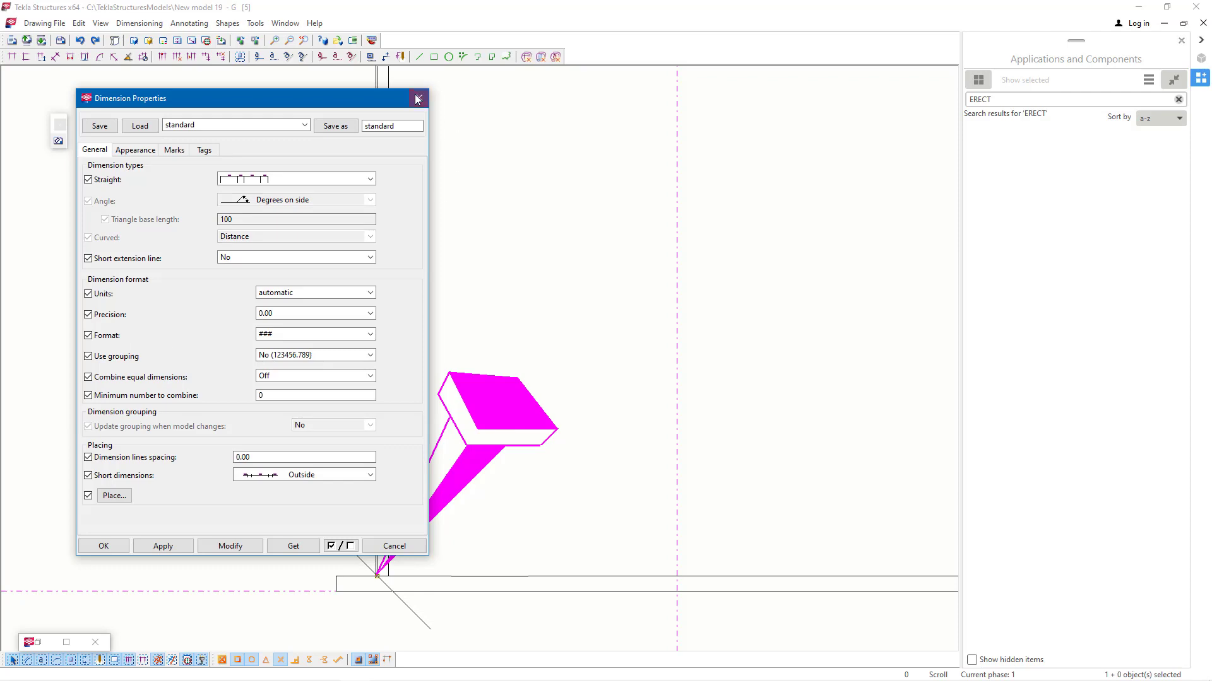
Step: Close the Dimension Properties dialog and inspect the 7000 dimension beside column 1
click(418, 99)
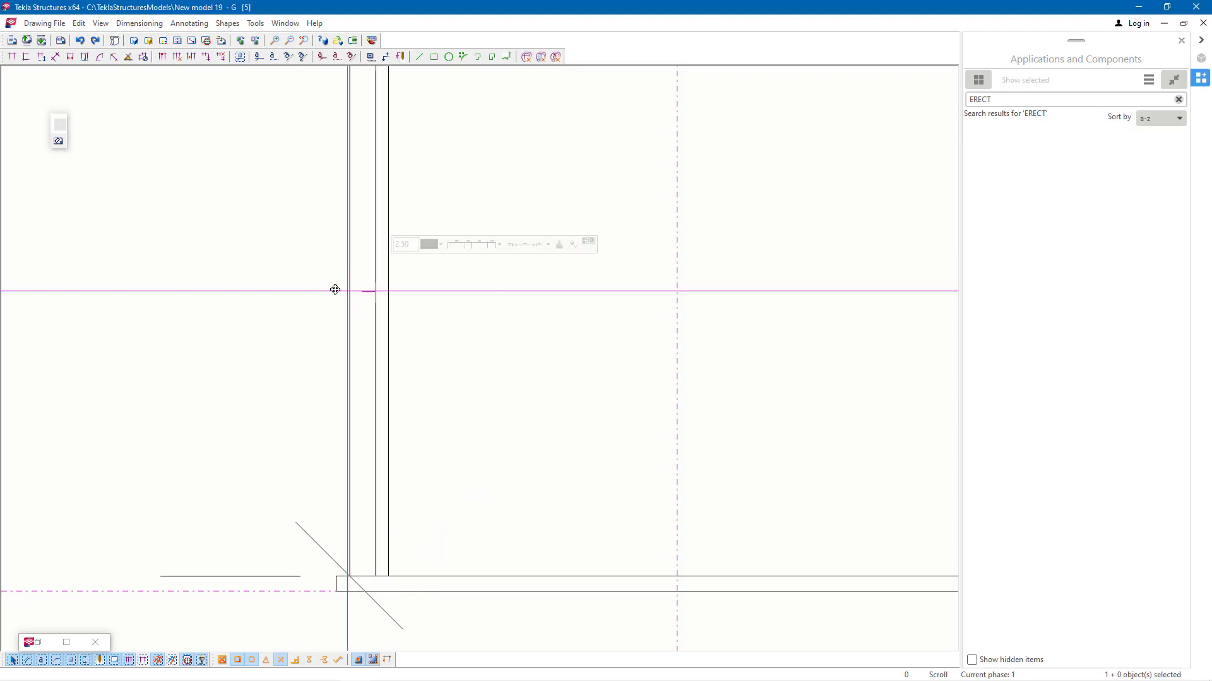
scroll(549, 492, down, 6)
scroll(480, 511, down, 6)
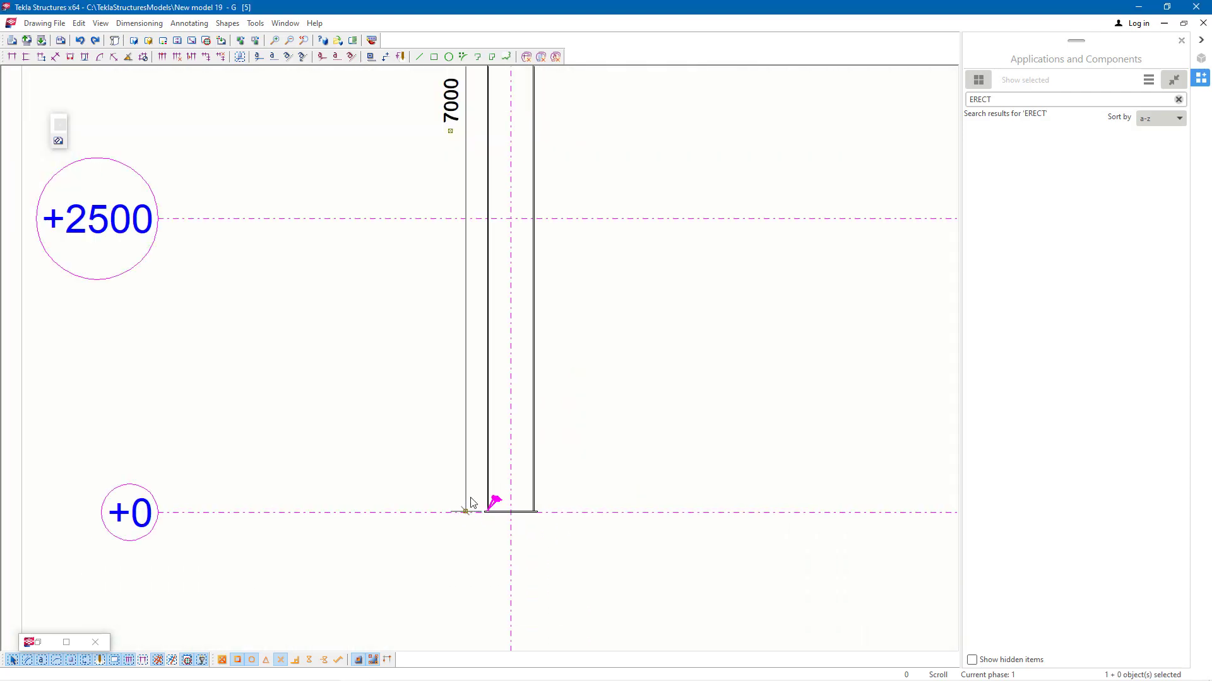
scroll(450, 187, up, 3)
scroll(451, 166, up, 4)
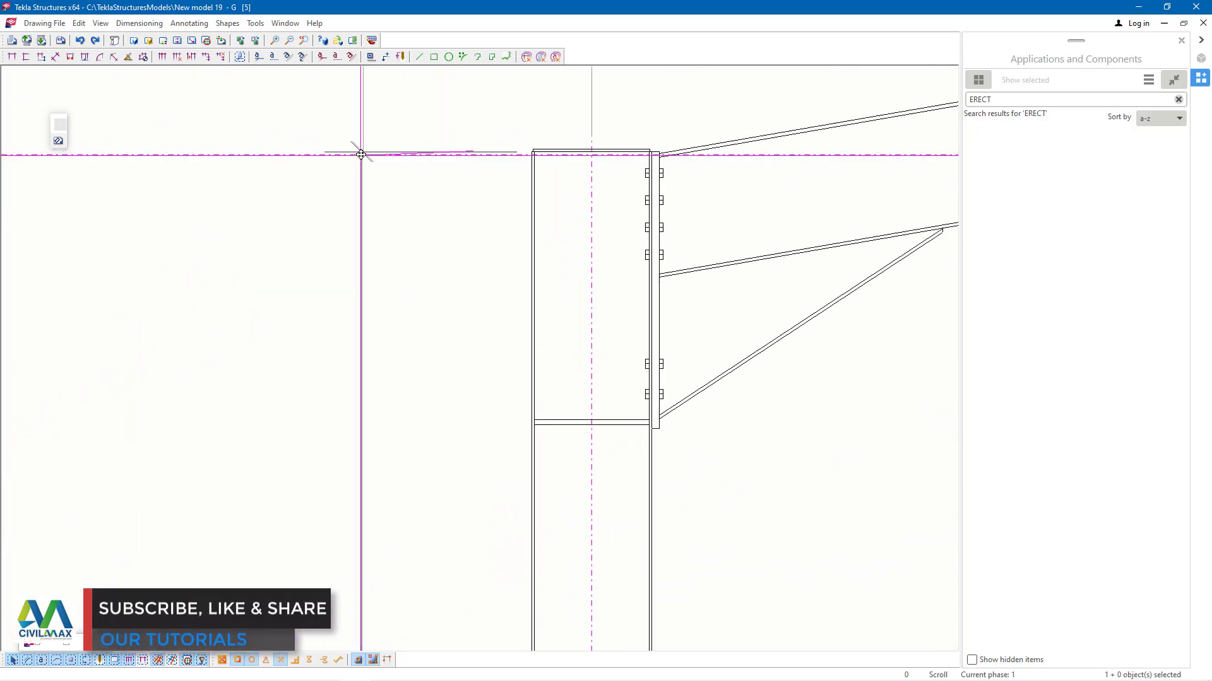
key(Escape)
scroll(445, 159, down, 4)
scroll(445, 159, down, 3)
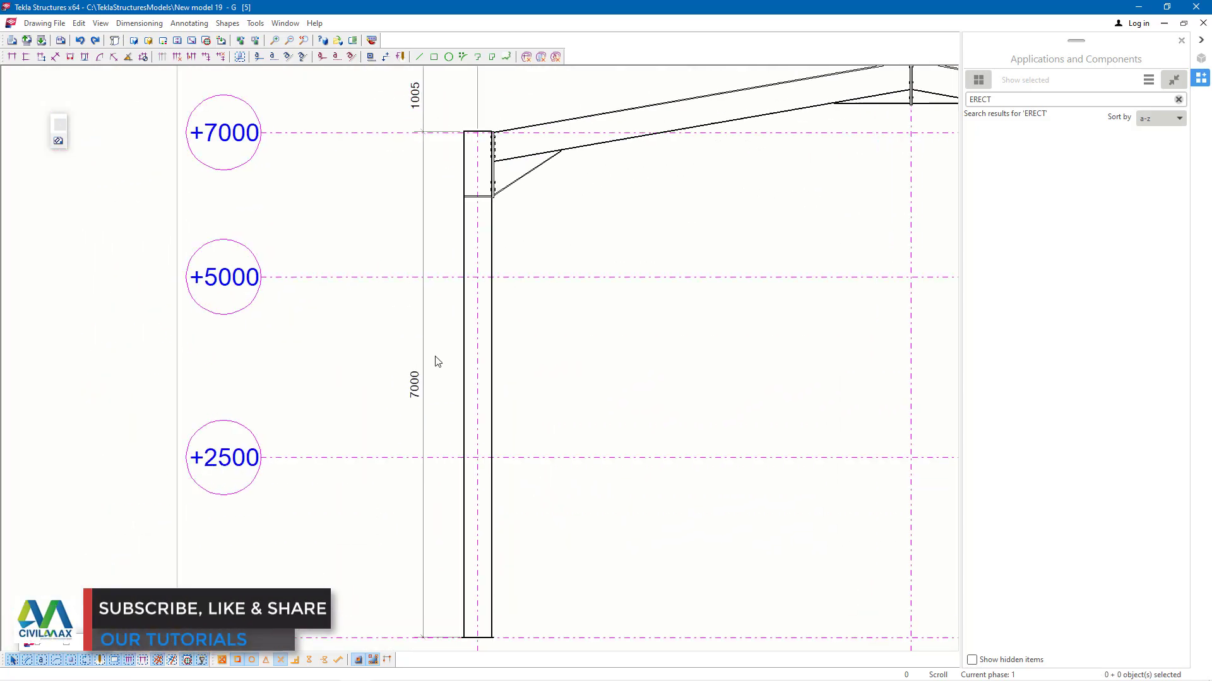
scroll(404, 372, up, 4)
Step: Enter 'OVERALL EAVE HEIGHT' in tag field D of the 7000 dimension and apply it
double_click(414, 379)
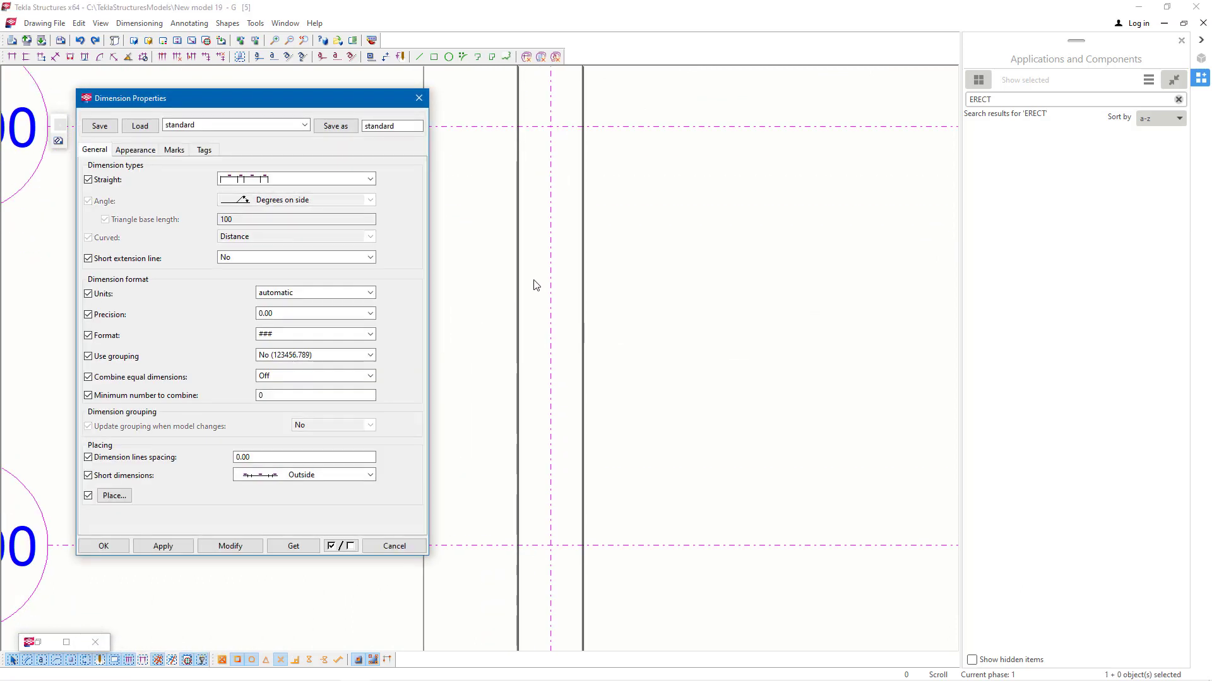
click(203, 151)
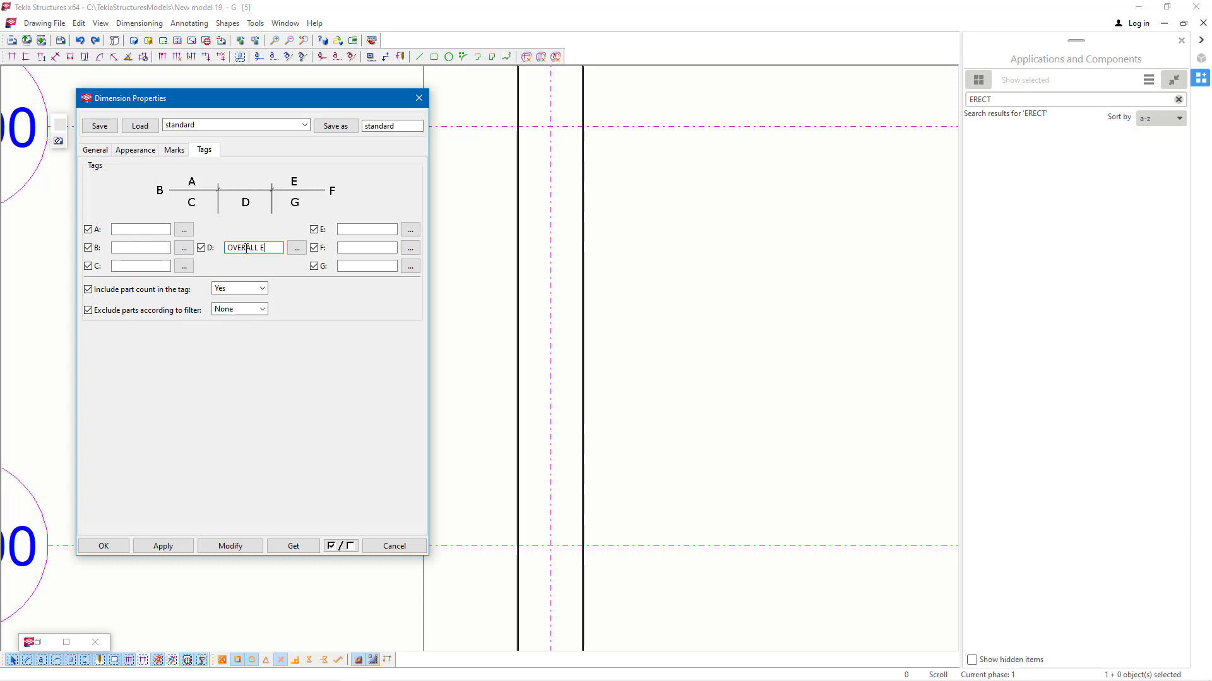
click(247, 248)
text(OVERALL EAV)
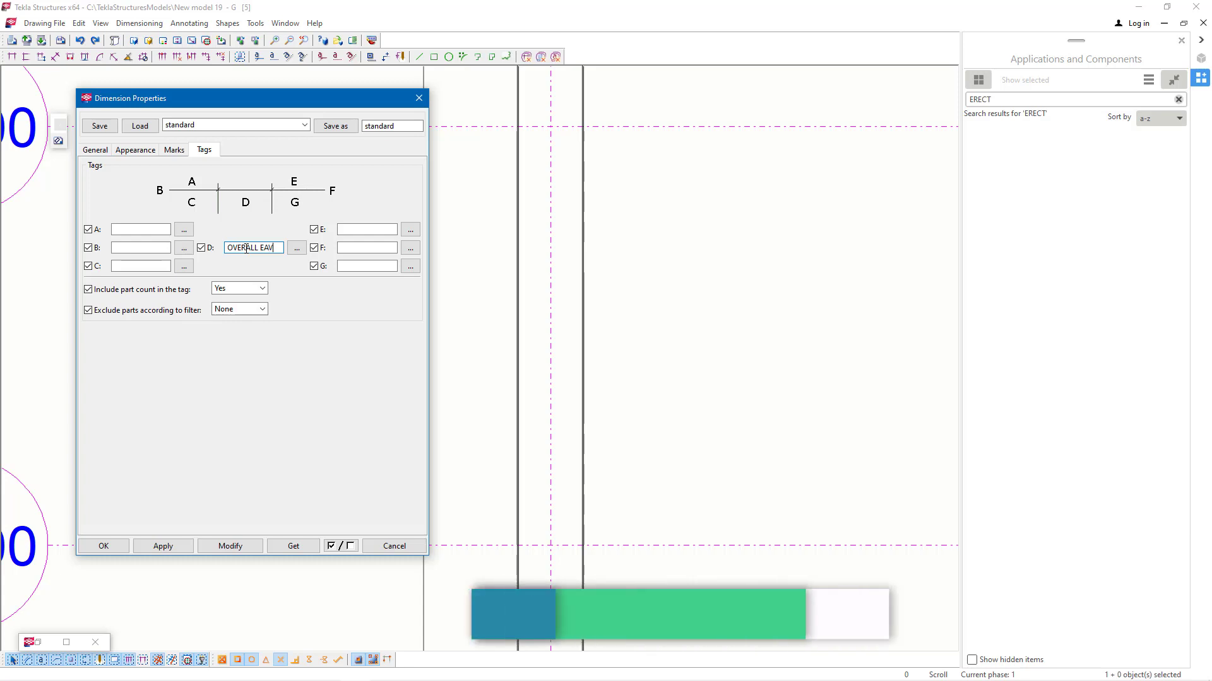
text(E HE)
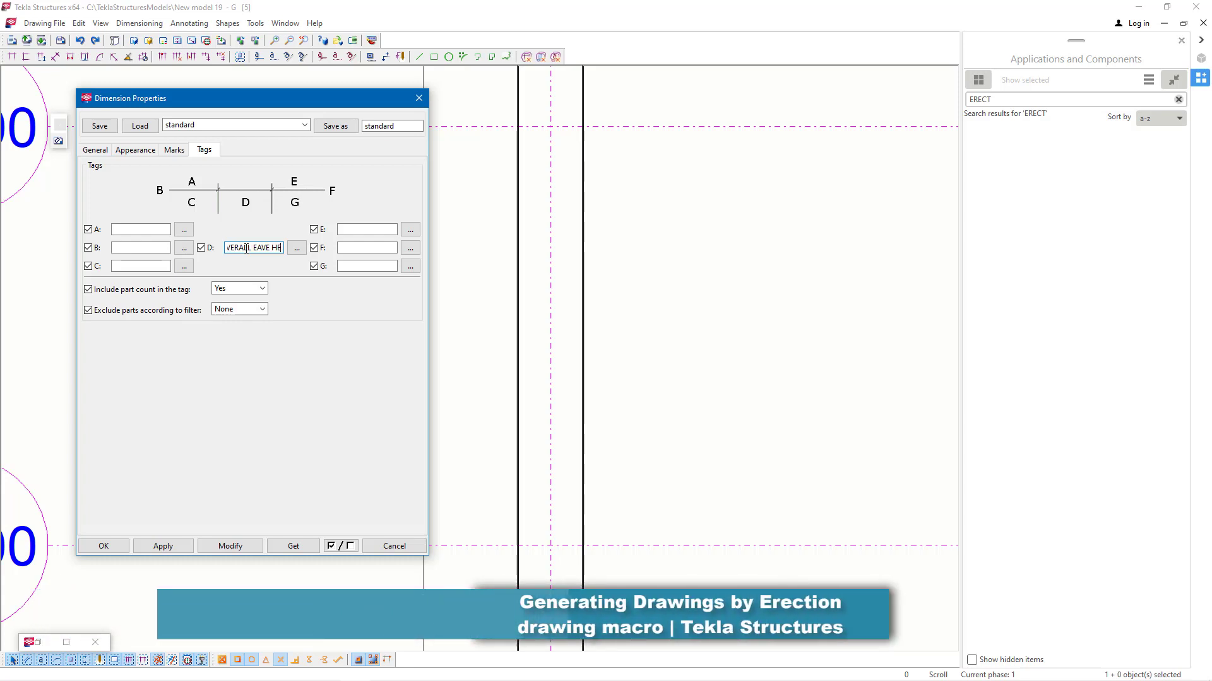
text(IGHT)
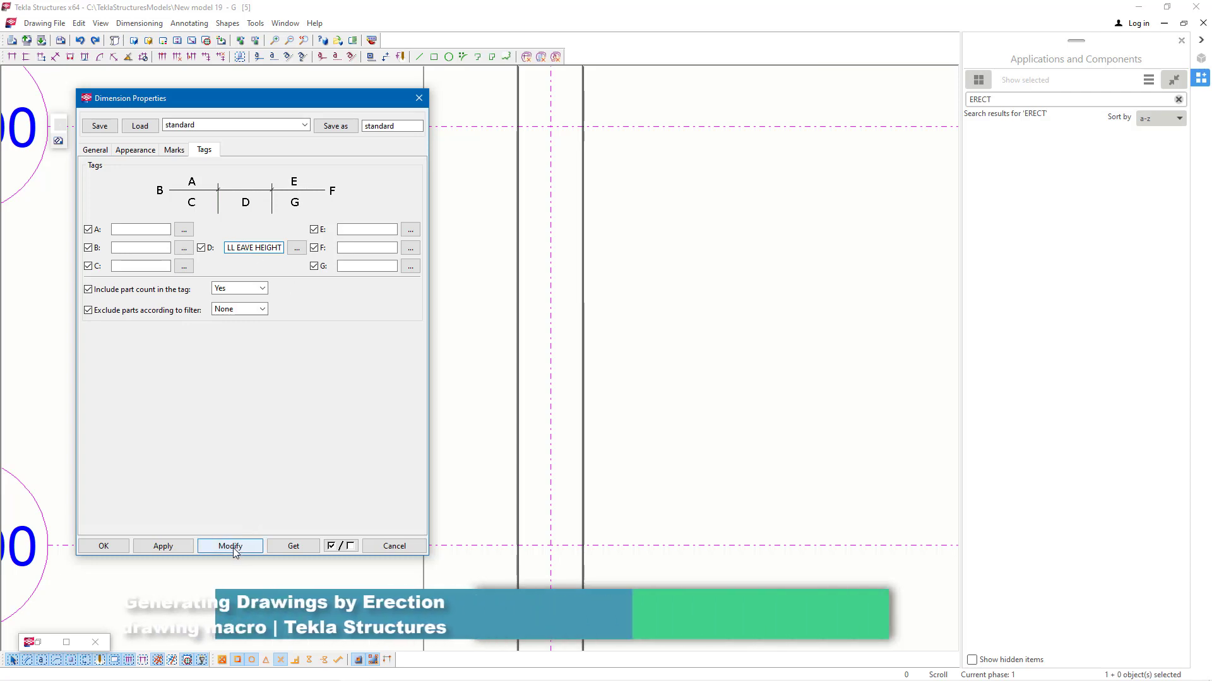
click(177, 548)
click(105, 546)
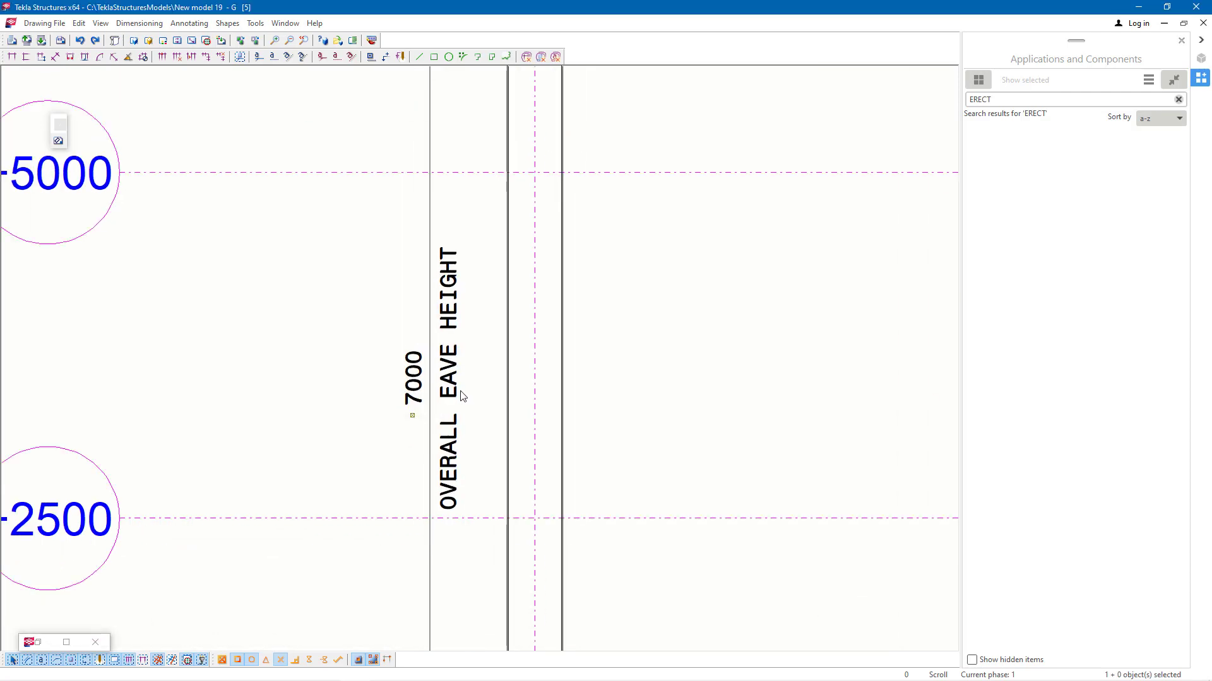
Step: Dimension 10 at the column-1 base near +0 and shift it just left of the column
scroll(445, 390, down, 3)
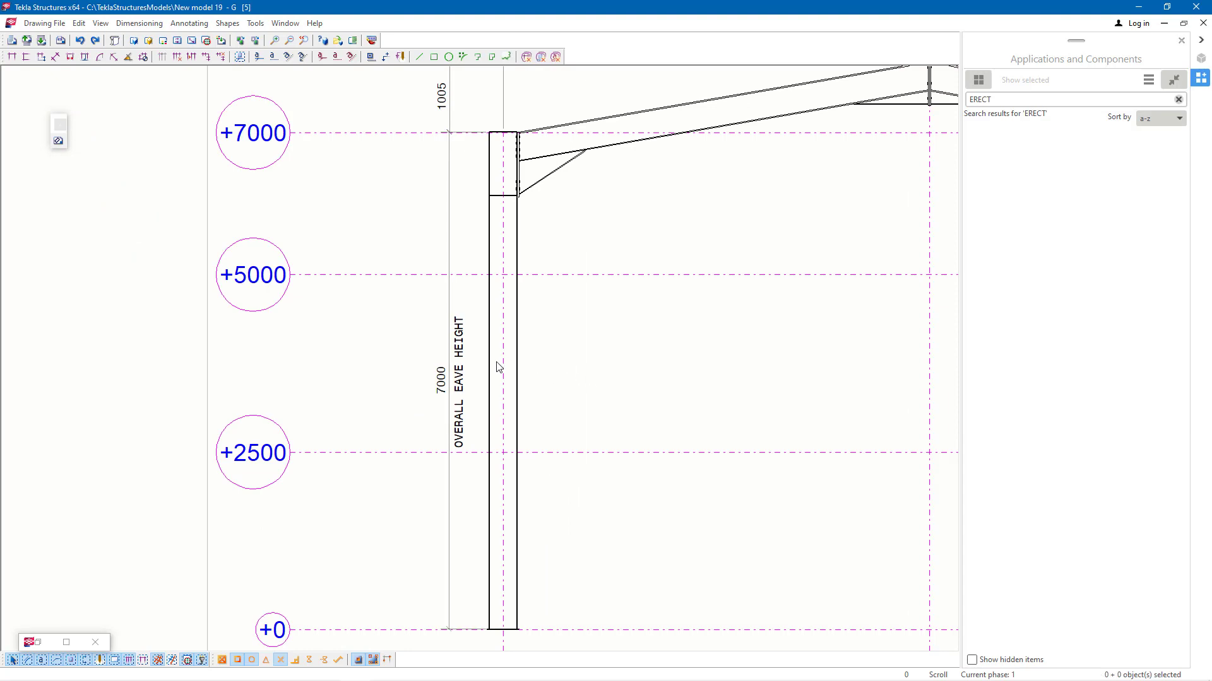
scroll(452, 371, down, 1)
scroll(452, 371, up, 1)
scroll(454, 593, up, 8)
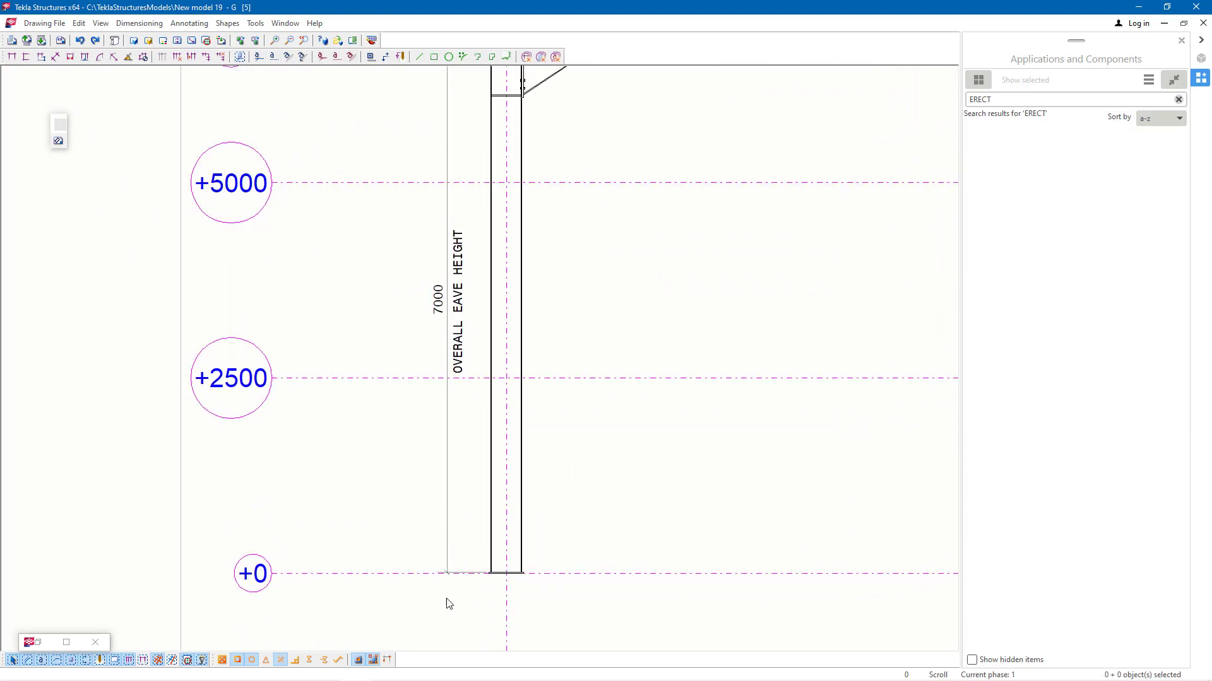
scroll(535, 565, up, 2)
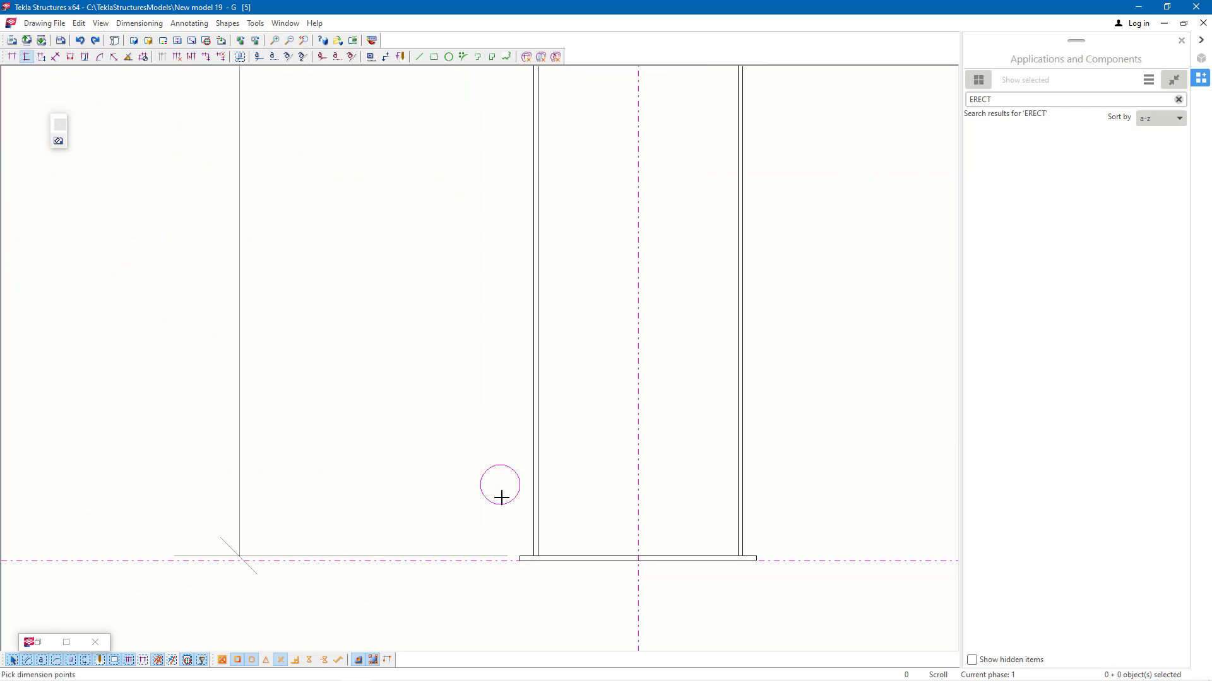
scroll(530, 575, up, 5)
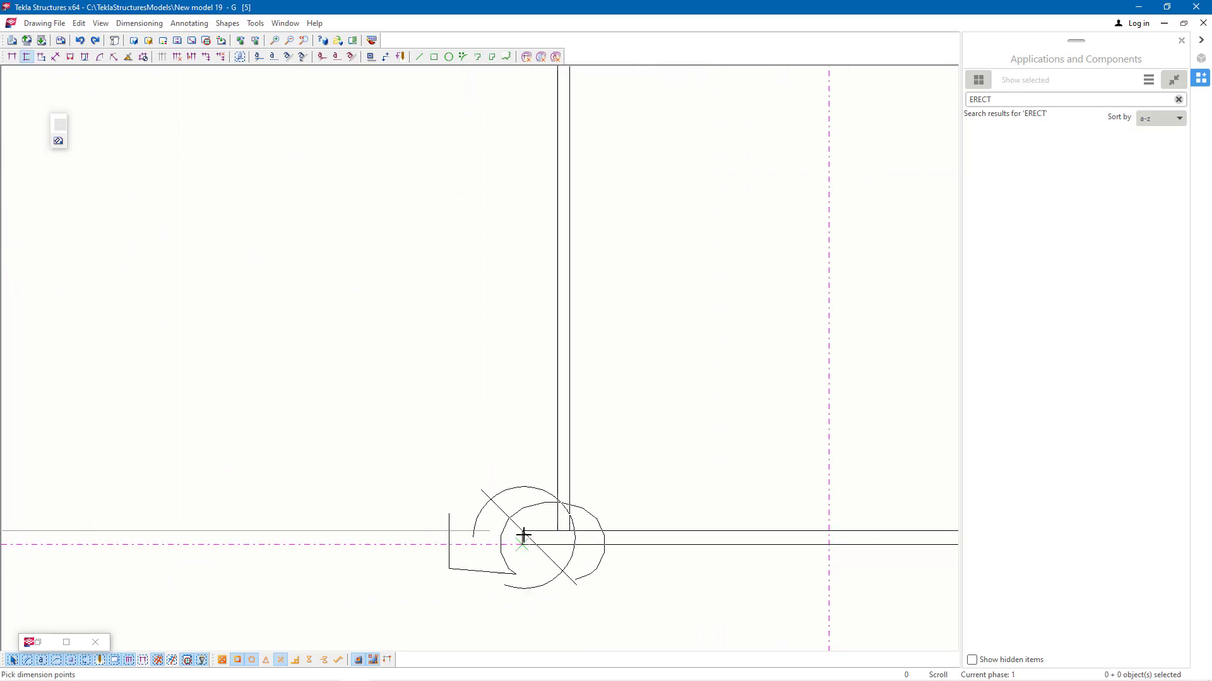
right_click(462, 343)
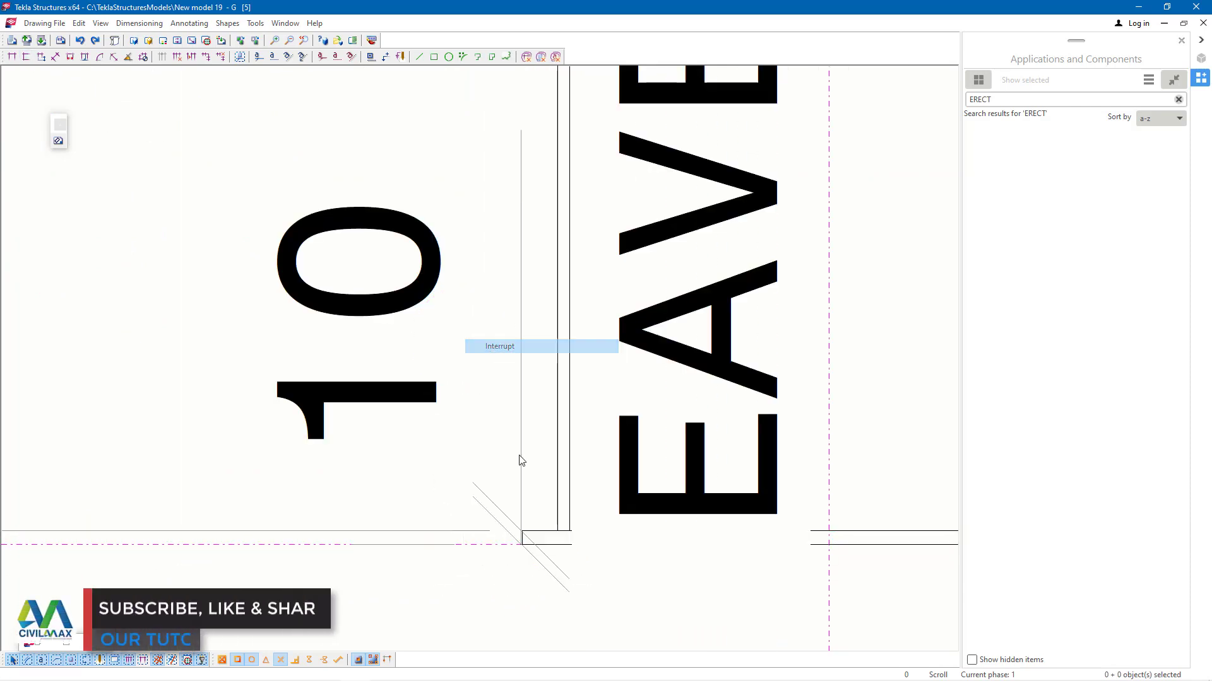
click(486, 346)
scroll(530, 519, down, 3)
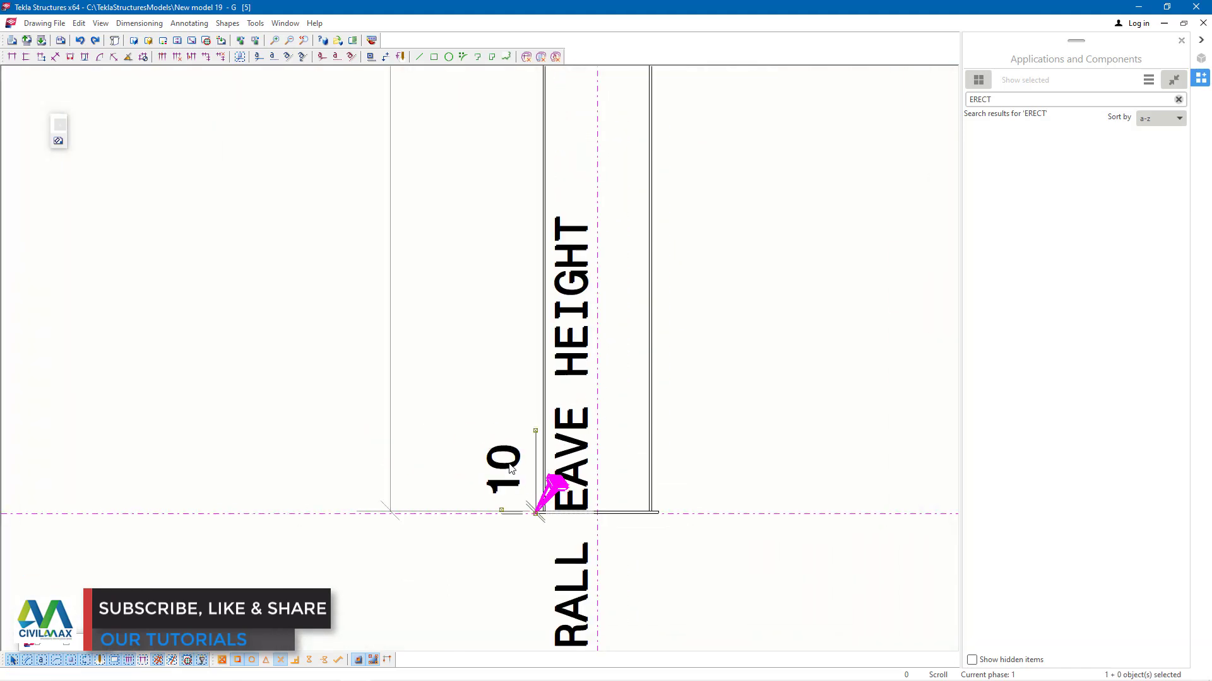
drag(509, 470, 434, 455)
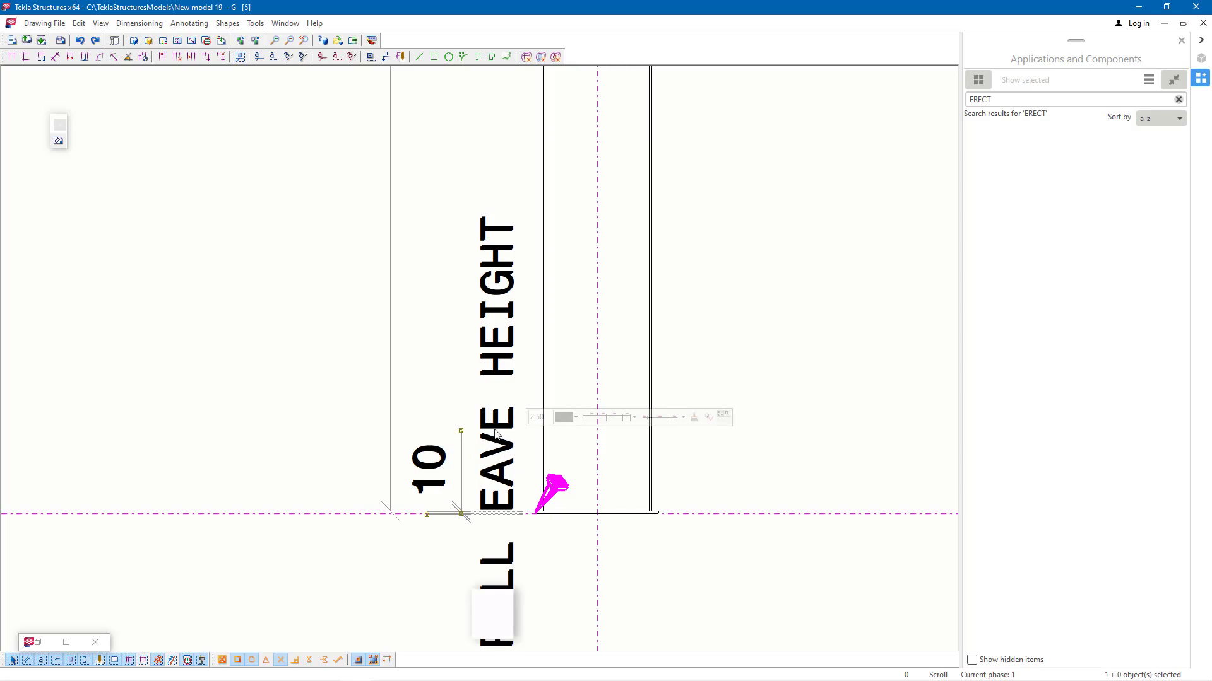
Step: Delete the OVERALL EAVE HEIGHT text from the 10 dimension's tag field D
double_click(495, 433)
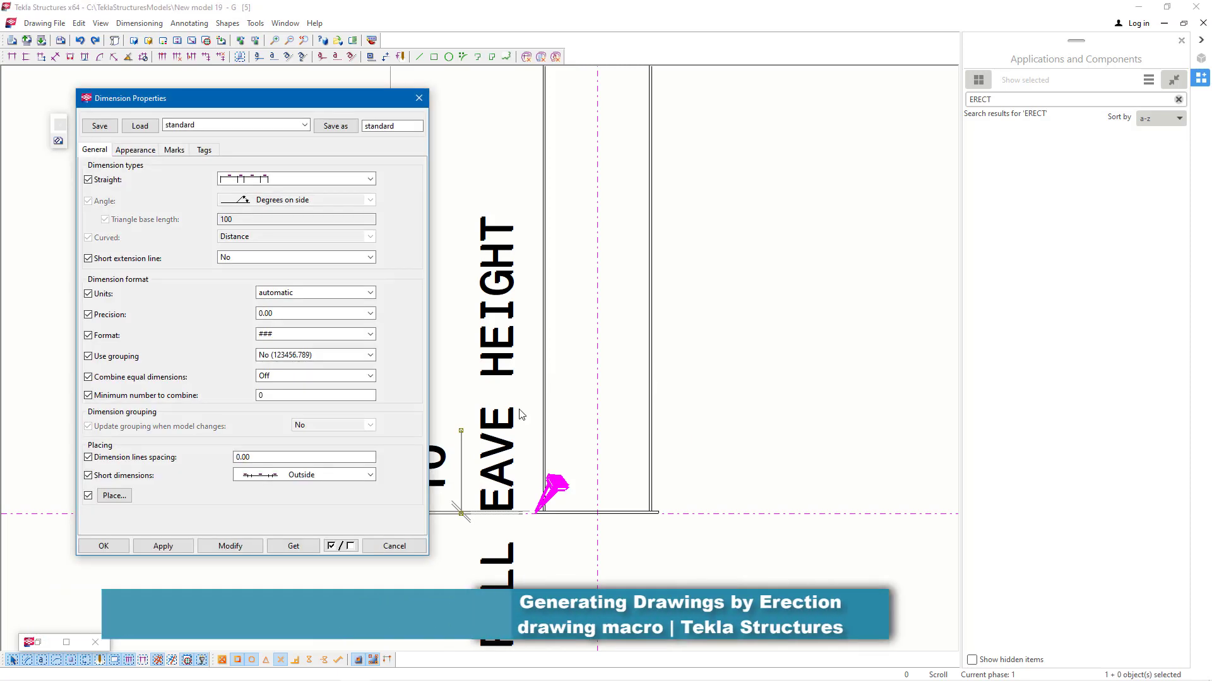
click(204, 149)
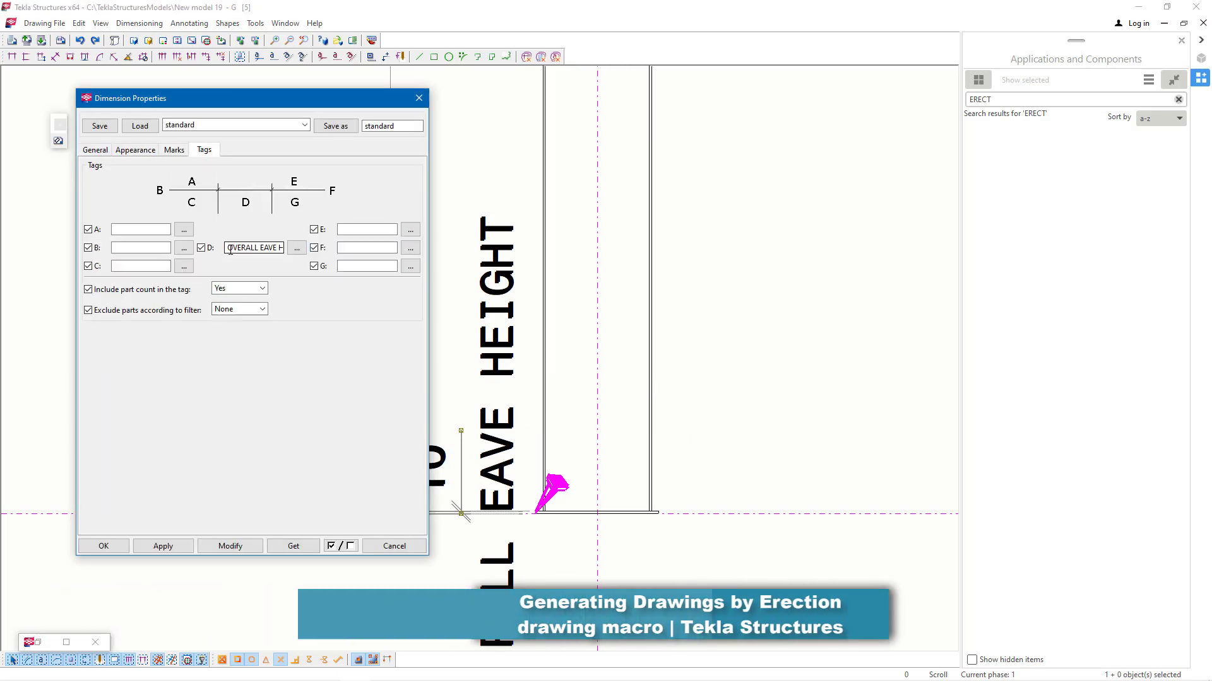
drag(230, 248, 283, 248)
key(Delete)
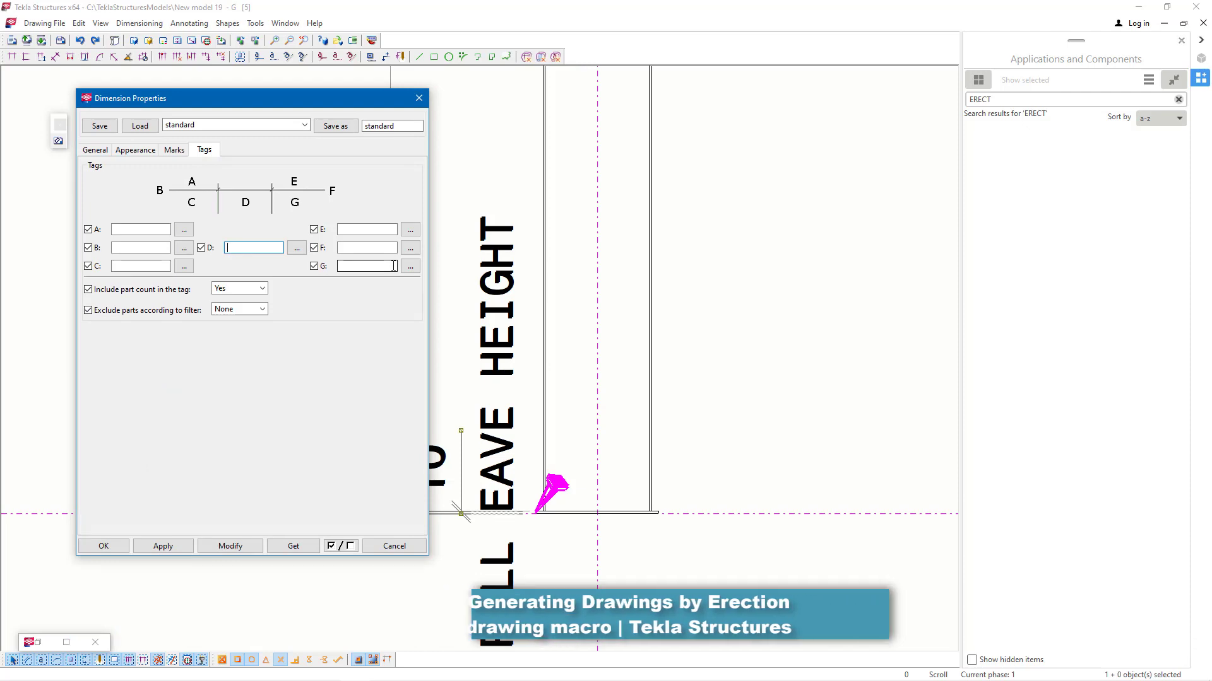
click(220, 548)
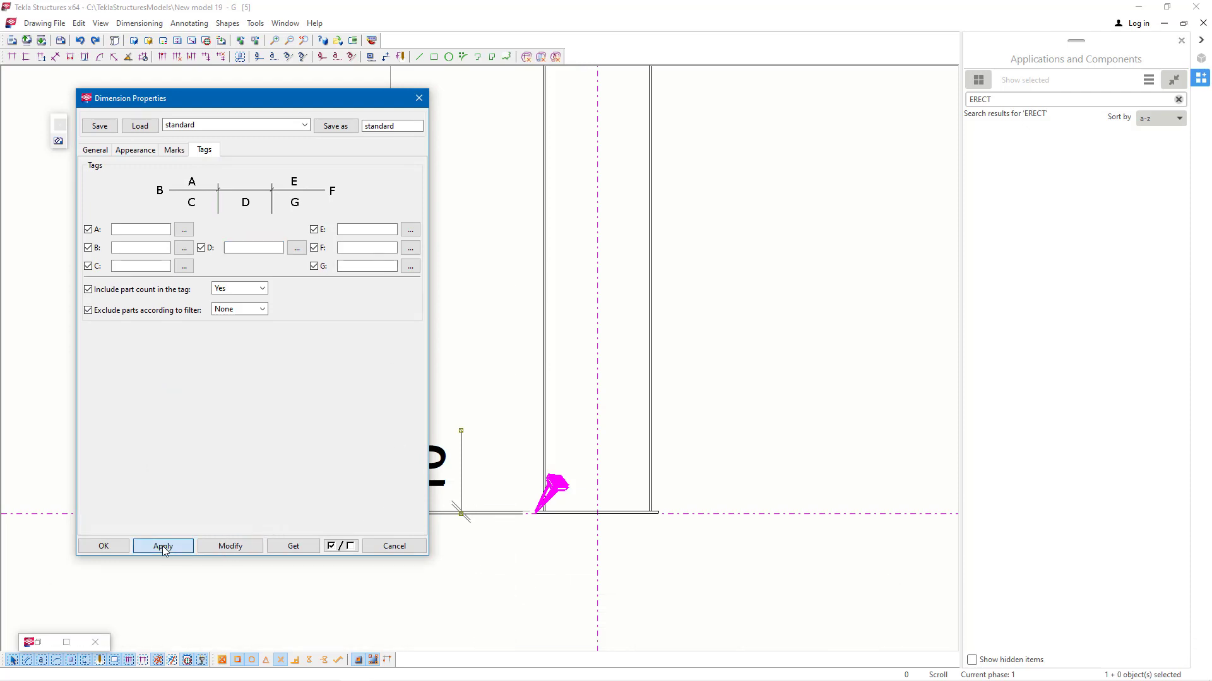
click(104, 546)
scroll(270, 522, down, 6)
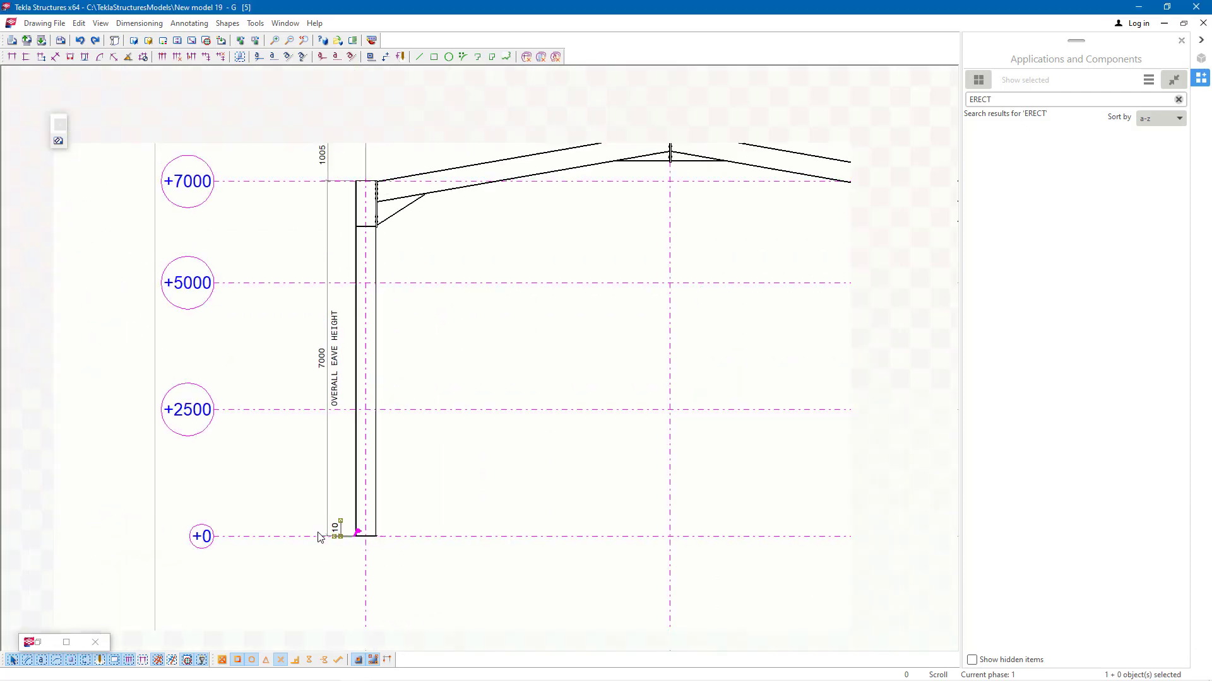
scroll(314, 536, up, 10)
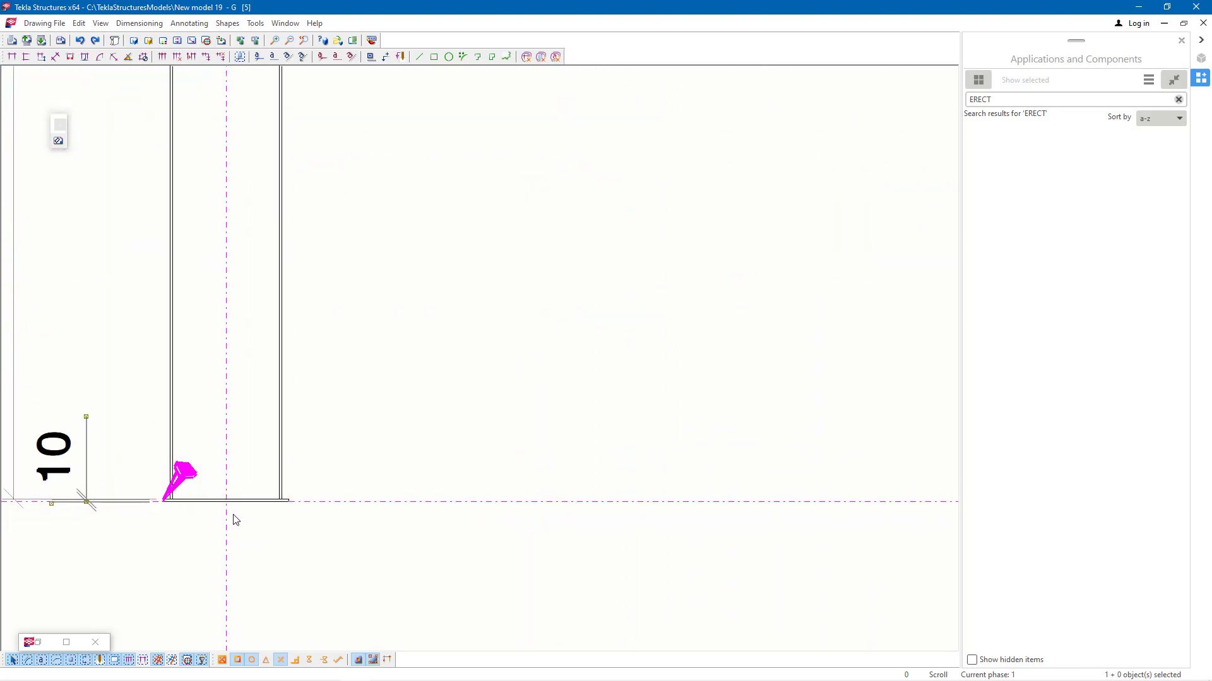
scroll(234, 519, down, 8)
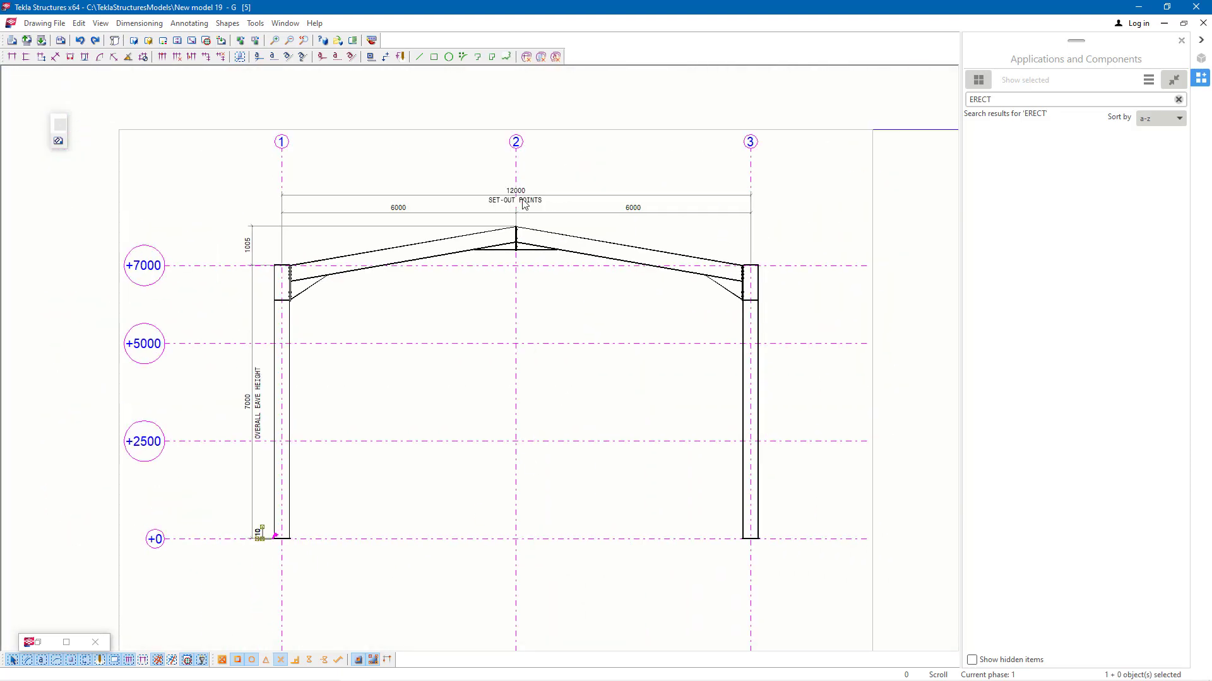
scroll(441, 273, up, 2)
scroll(394, 498, down, 3)
scroll(302, 290, up, 6)
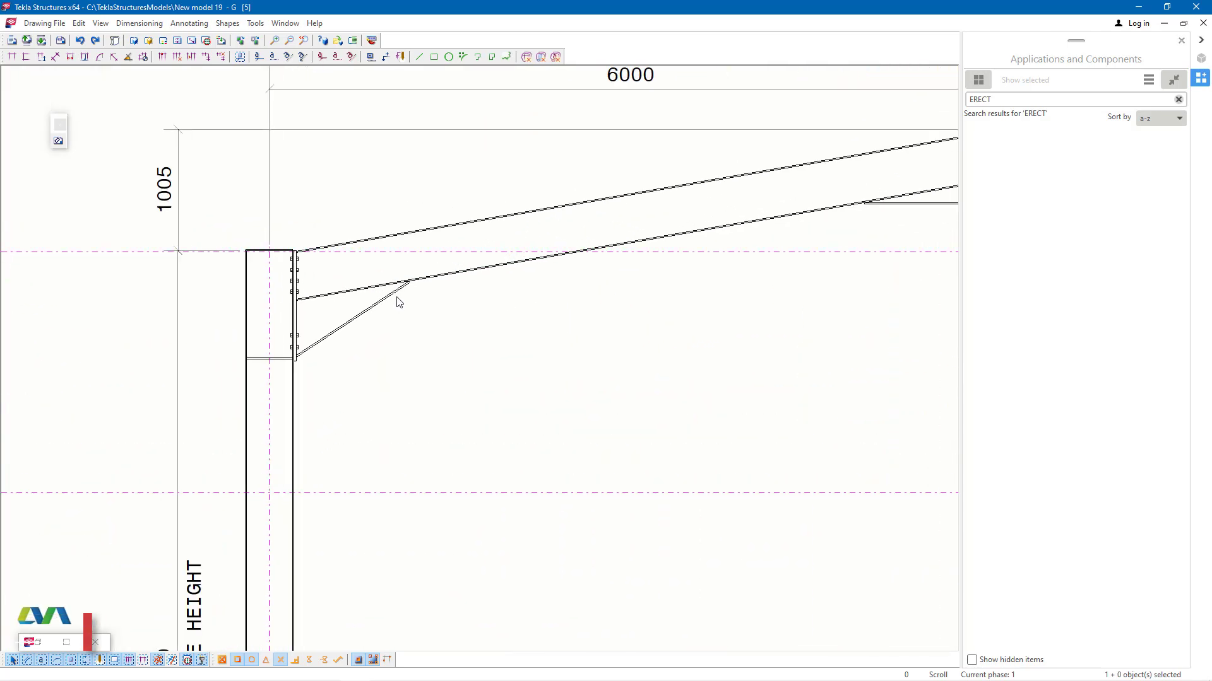
click(41, 58)
scroll(312, 366, up, 3)
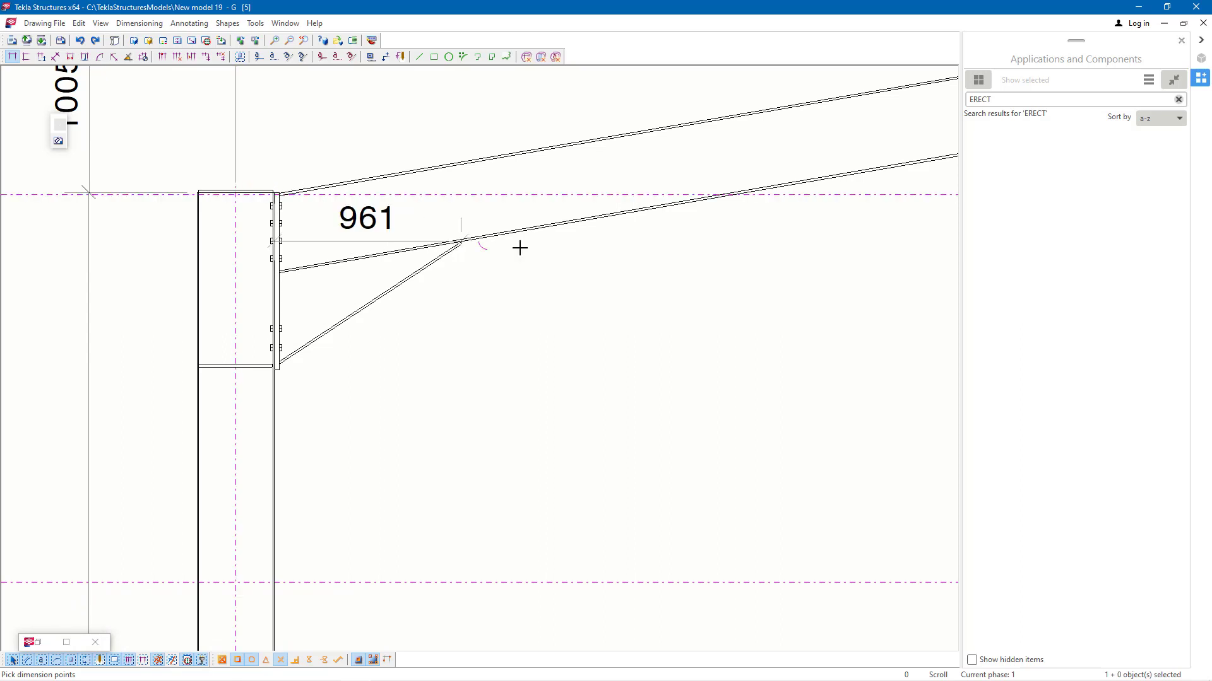
middle_click(492, 265)
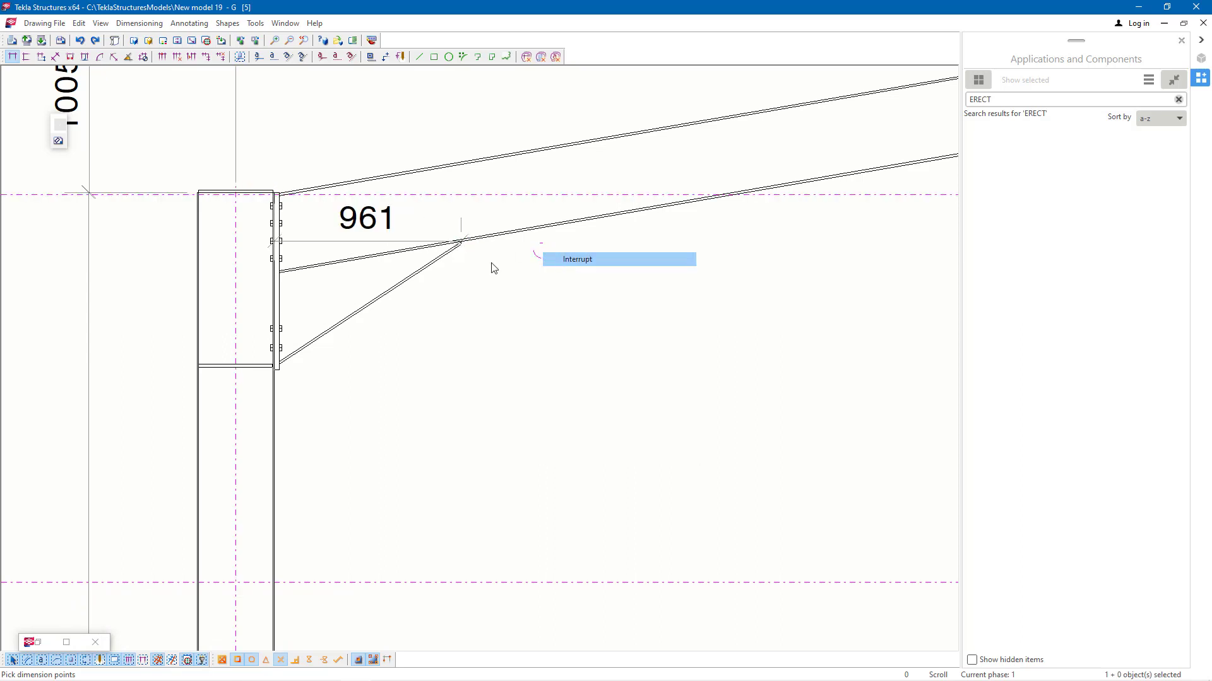
click(467, 412)
scroll(419, 381, down, 5)
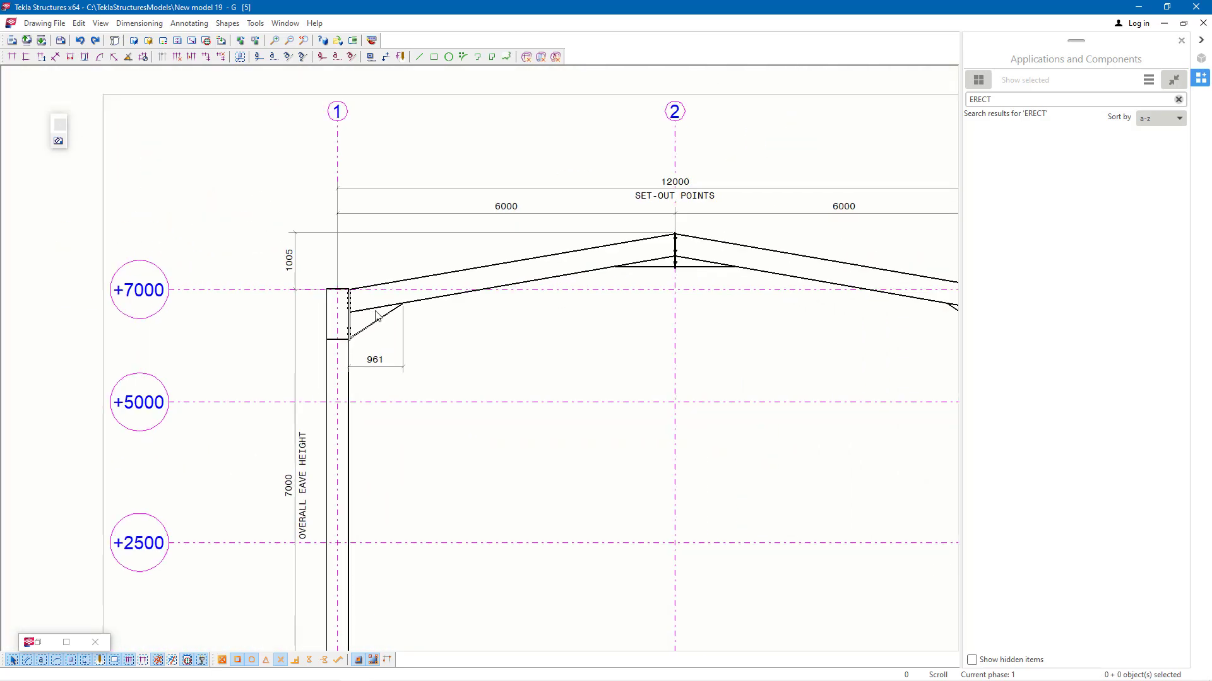
scroll(744, 258, up, 1)
scroll(184, 264, down, 1)
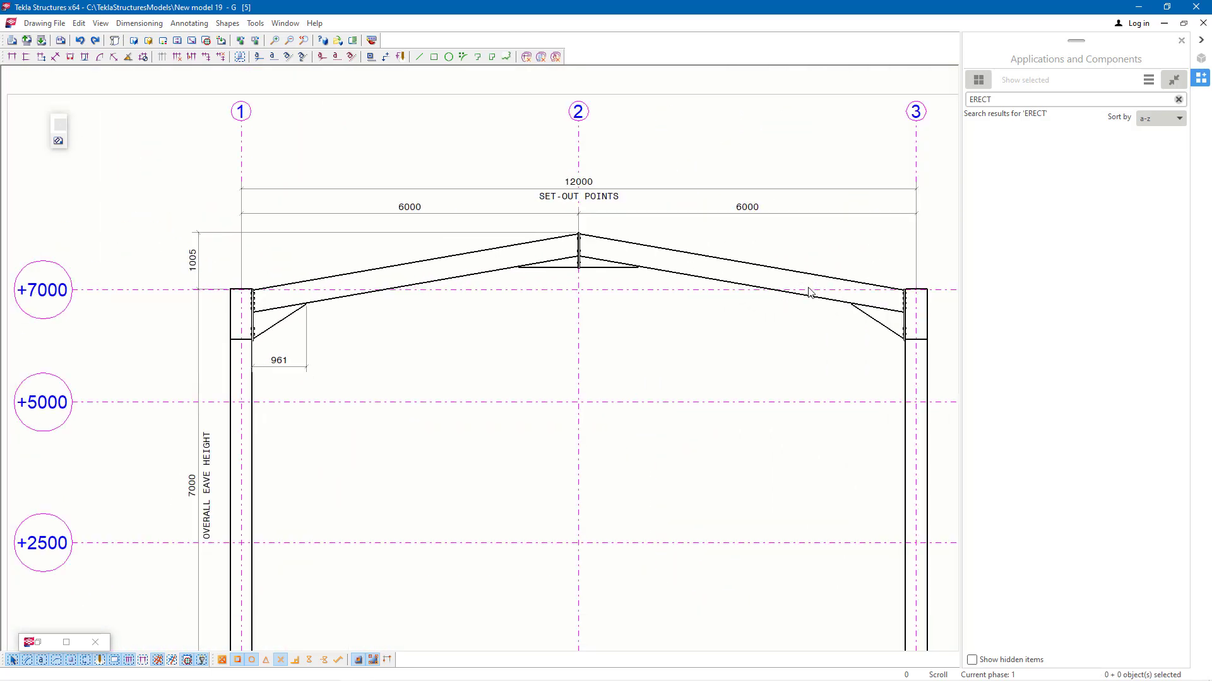
scroll(491, 289, down, 1)
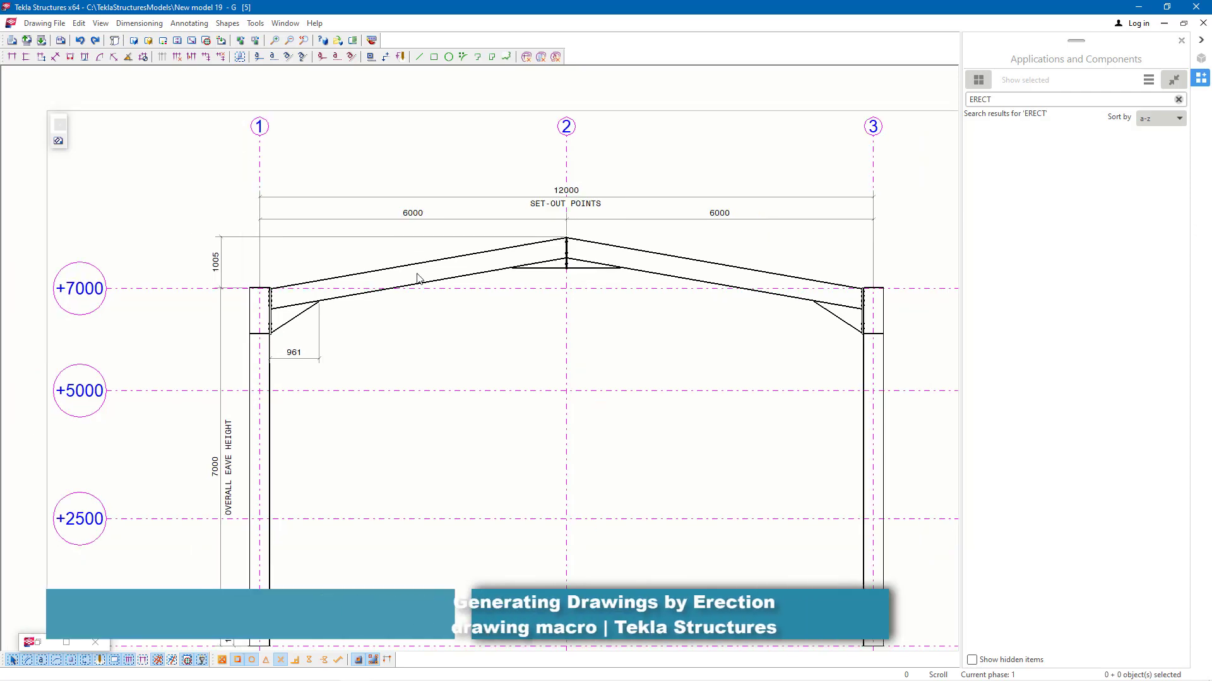
scroll(600, 312, up, 1)
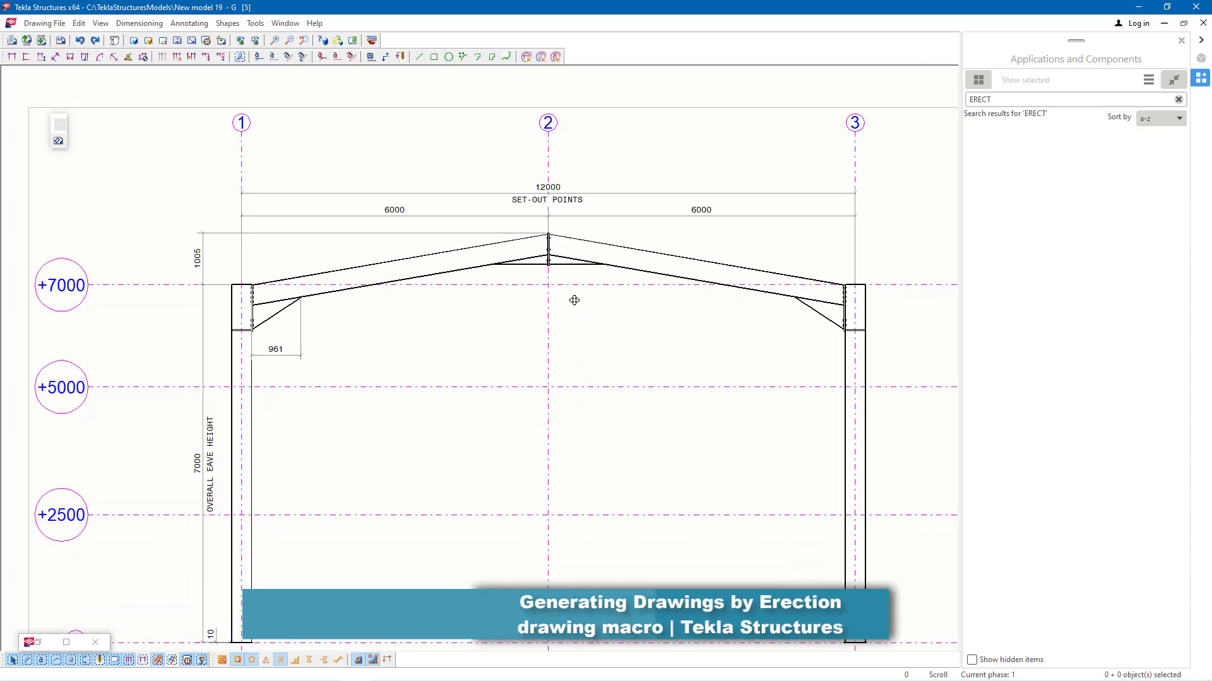
middle_drag(573, 232, 578, 276)
scroll(572, 387, down, 2)
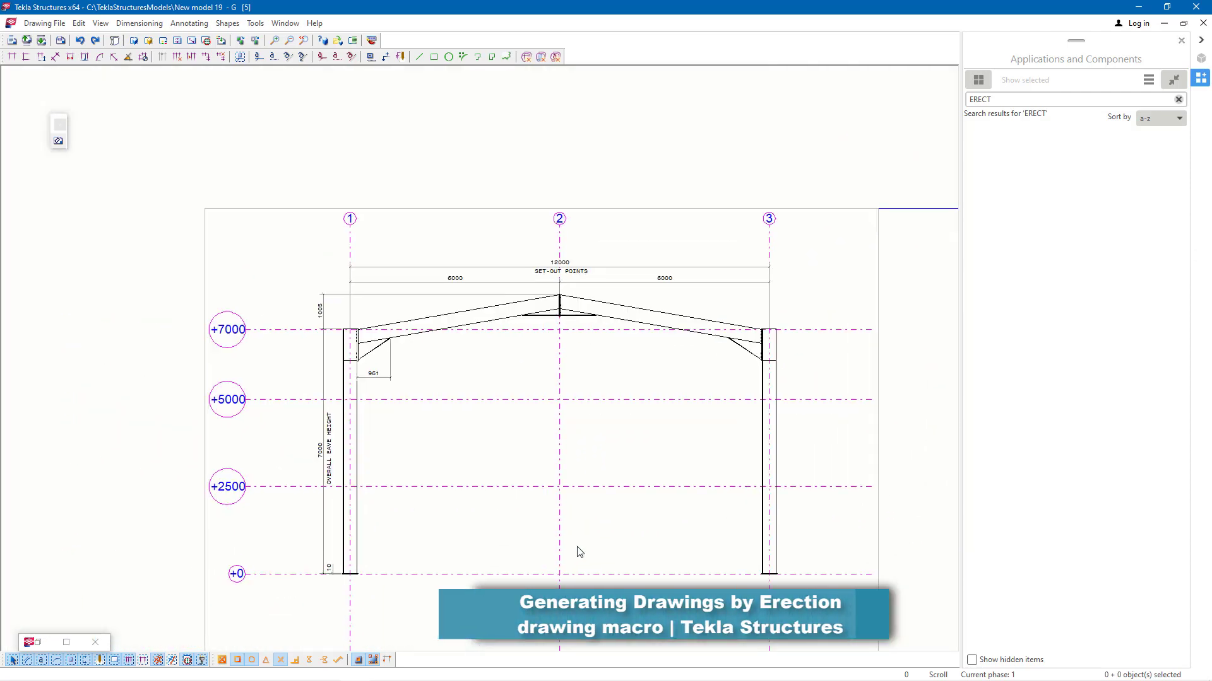
scroll(591, 540, up, 1)
scroll(648, 530, up, 1)
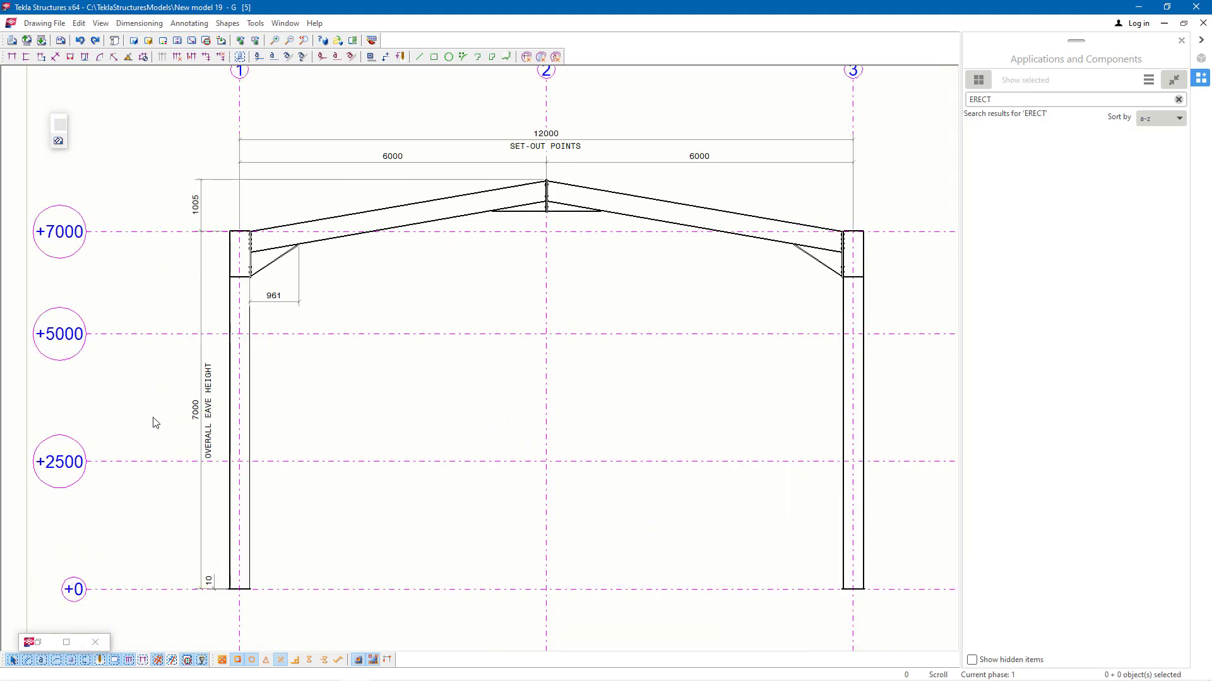
Step: Hide the selected grids and levels on elevation A5 with Hide from Drawing View
click(104, 234)
right_click(105, 233)
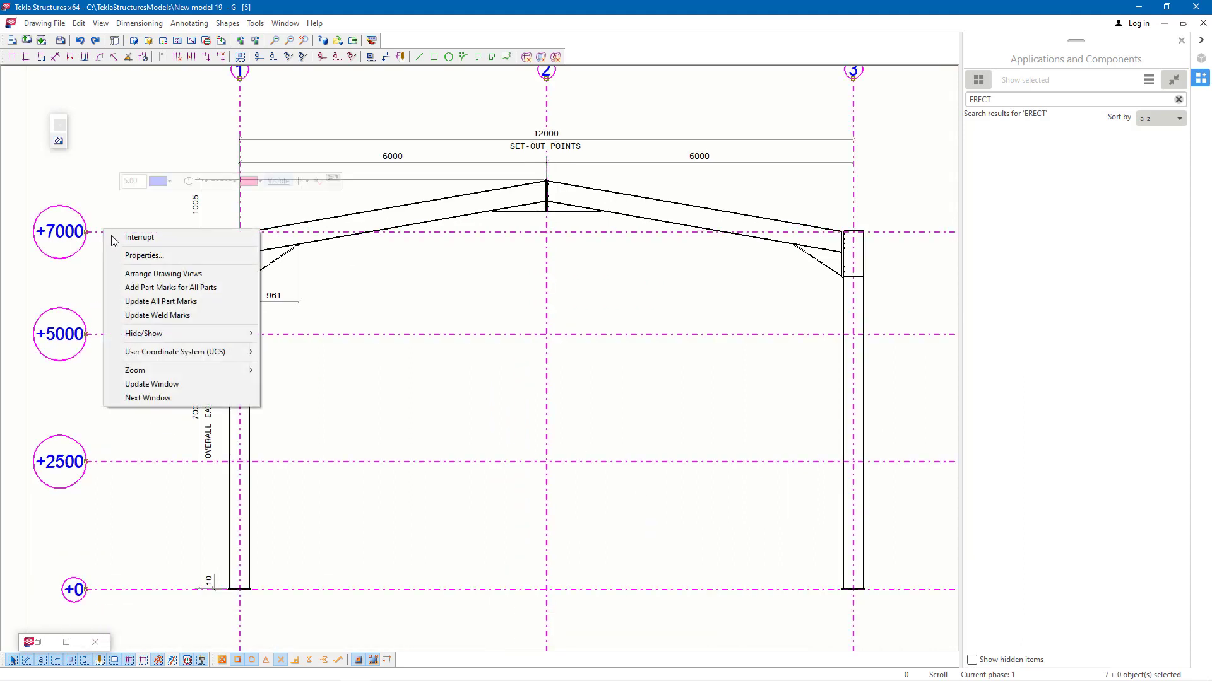
mouse_move(176, 334)
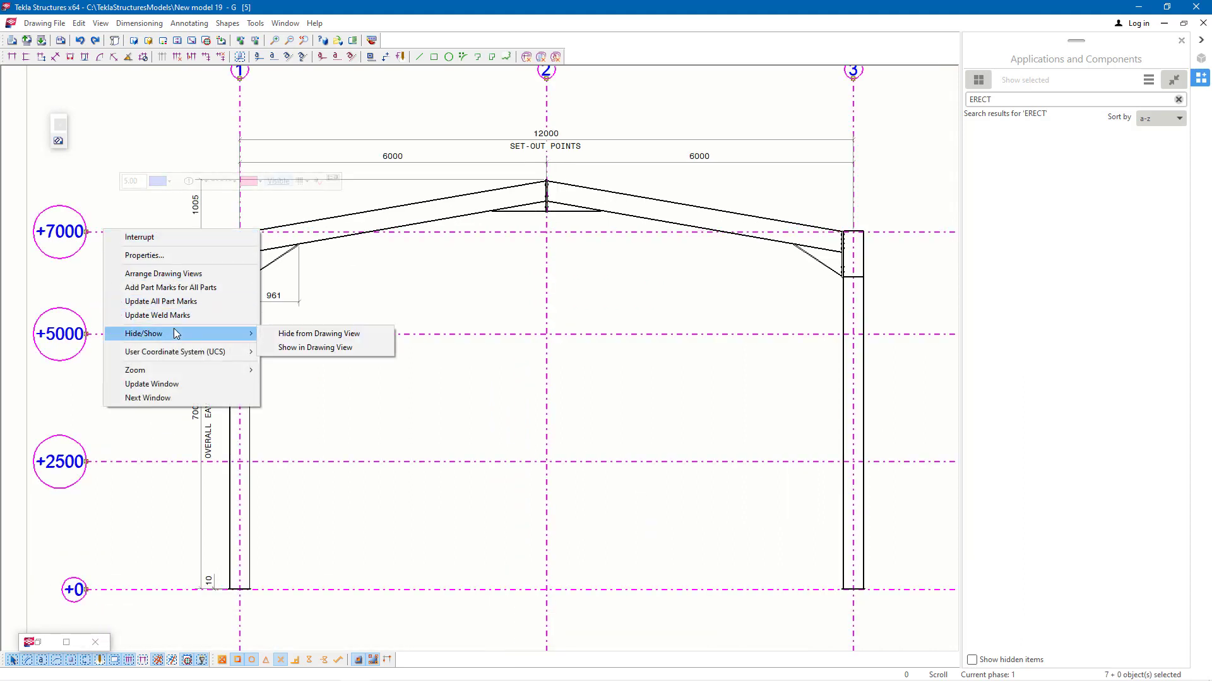
click(322, 336)
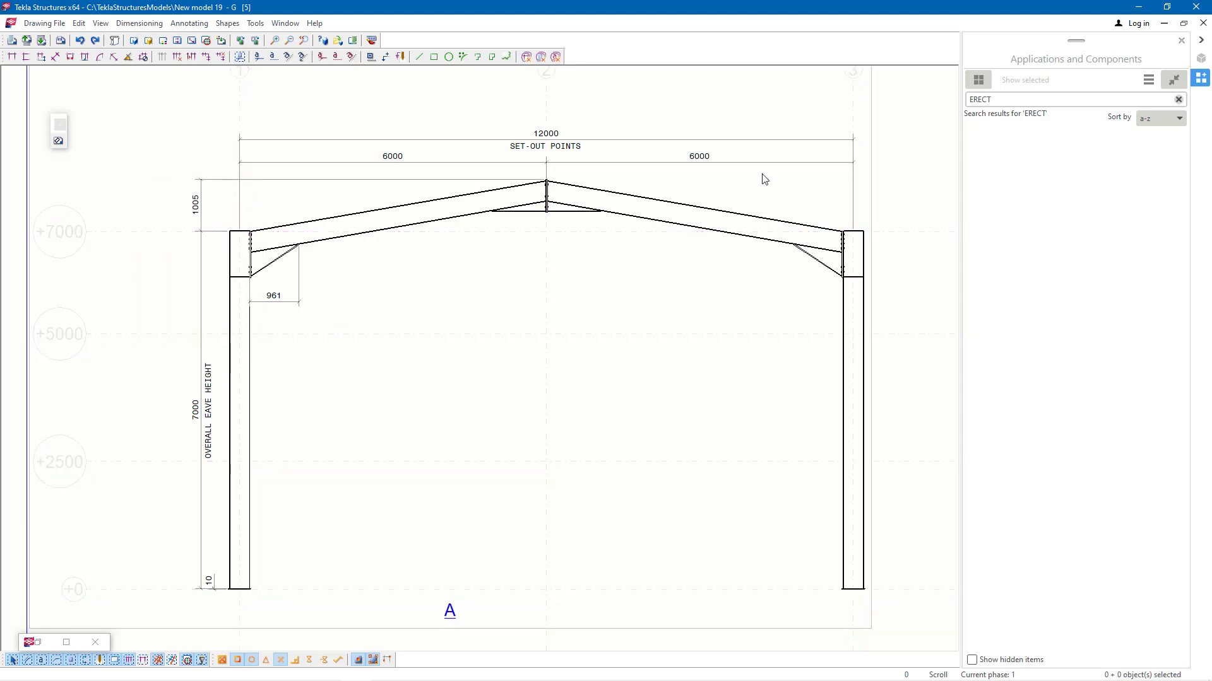
scroll(719, 167, up, 1)
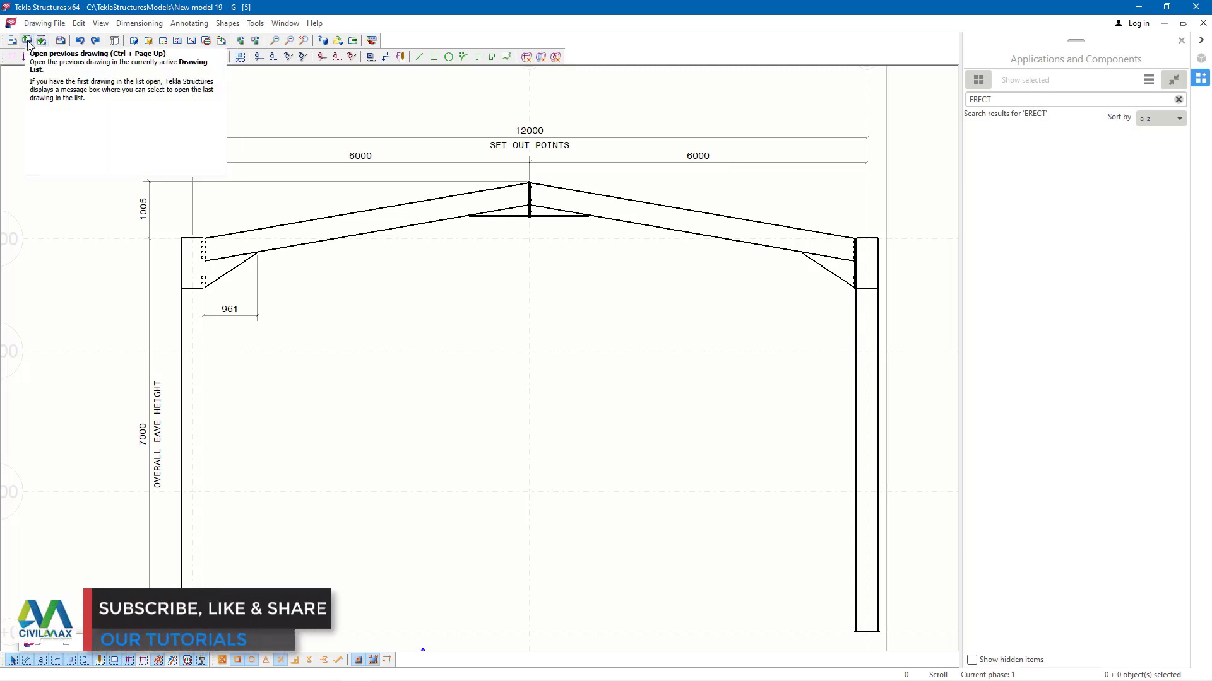
Step: Save elevation A5 and open the +0 plan drawing A1 from the Drawing List
click(60, 41)
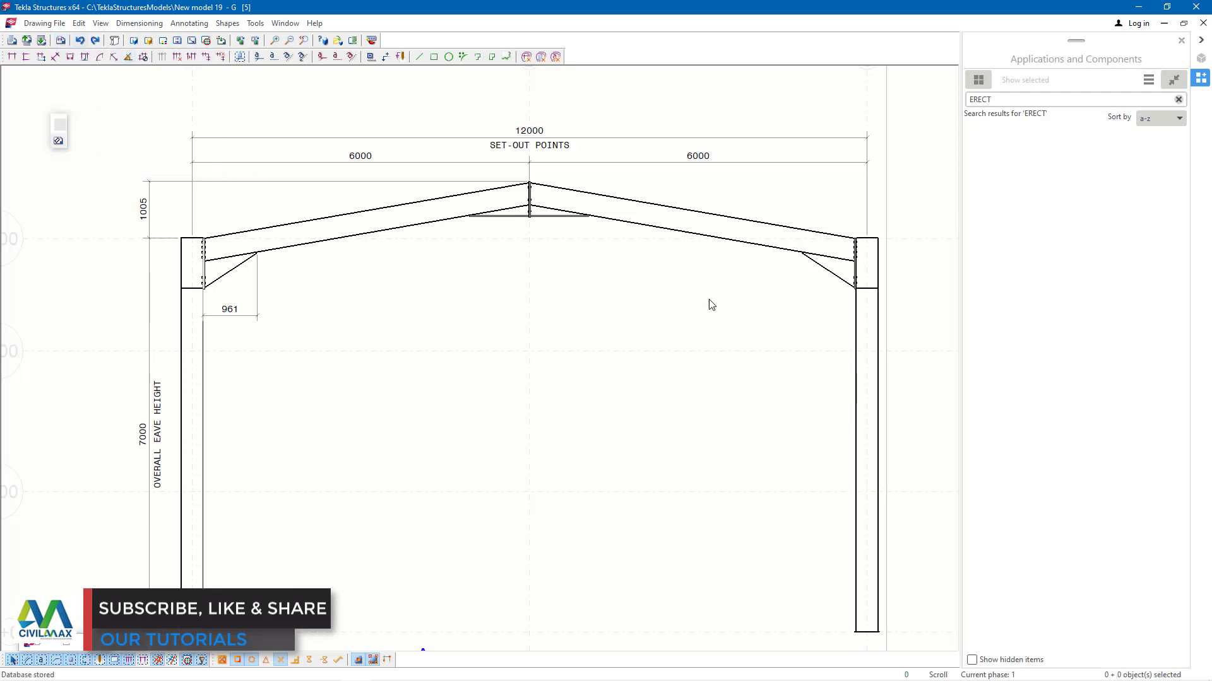
key(ctrl+l)
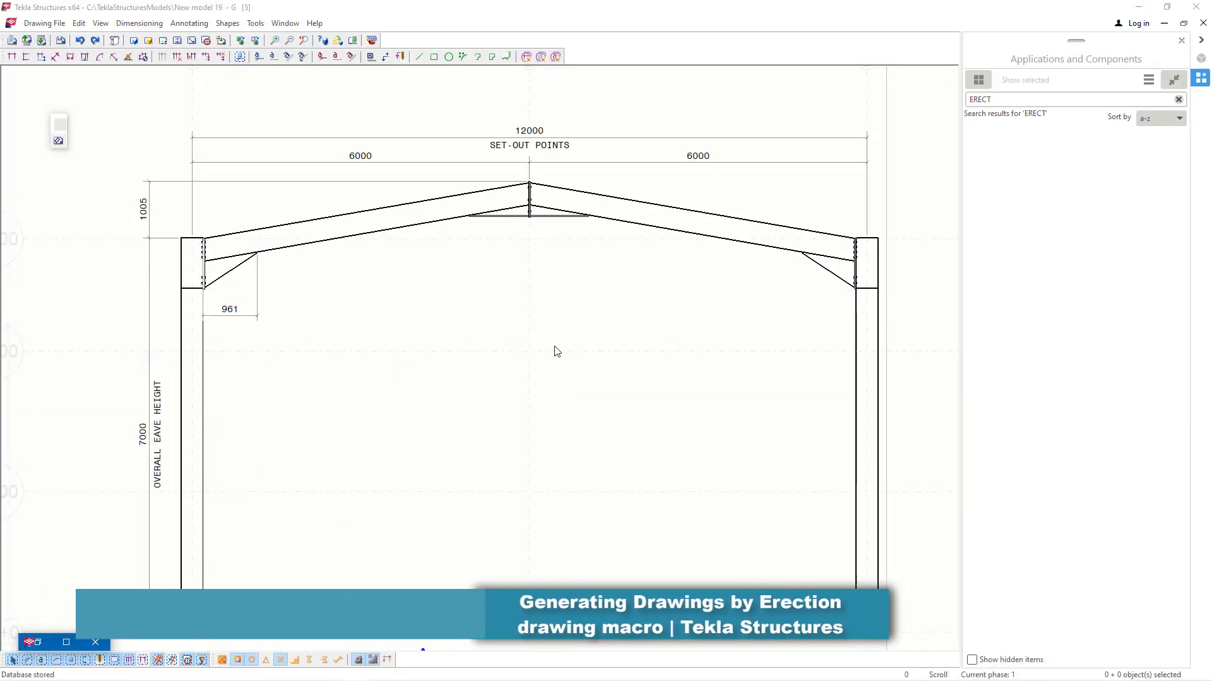
click(67, 643)
click(514, 89)
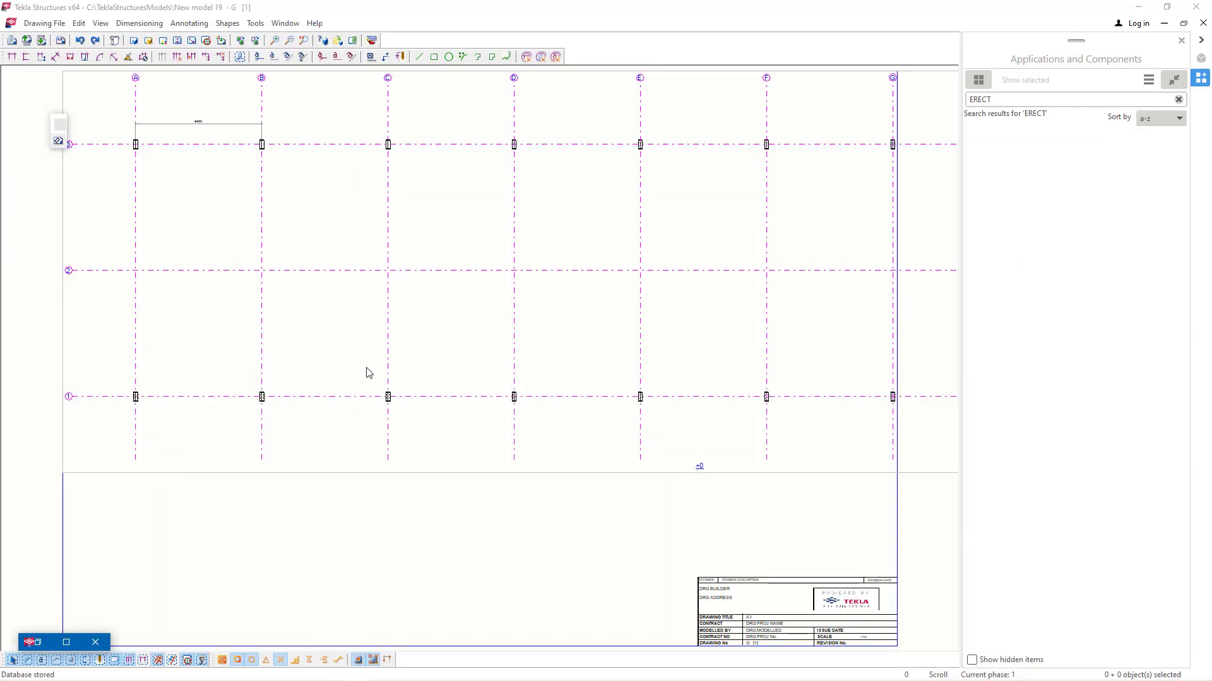
scroll(281, 392, down, 3)
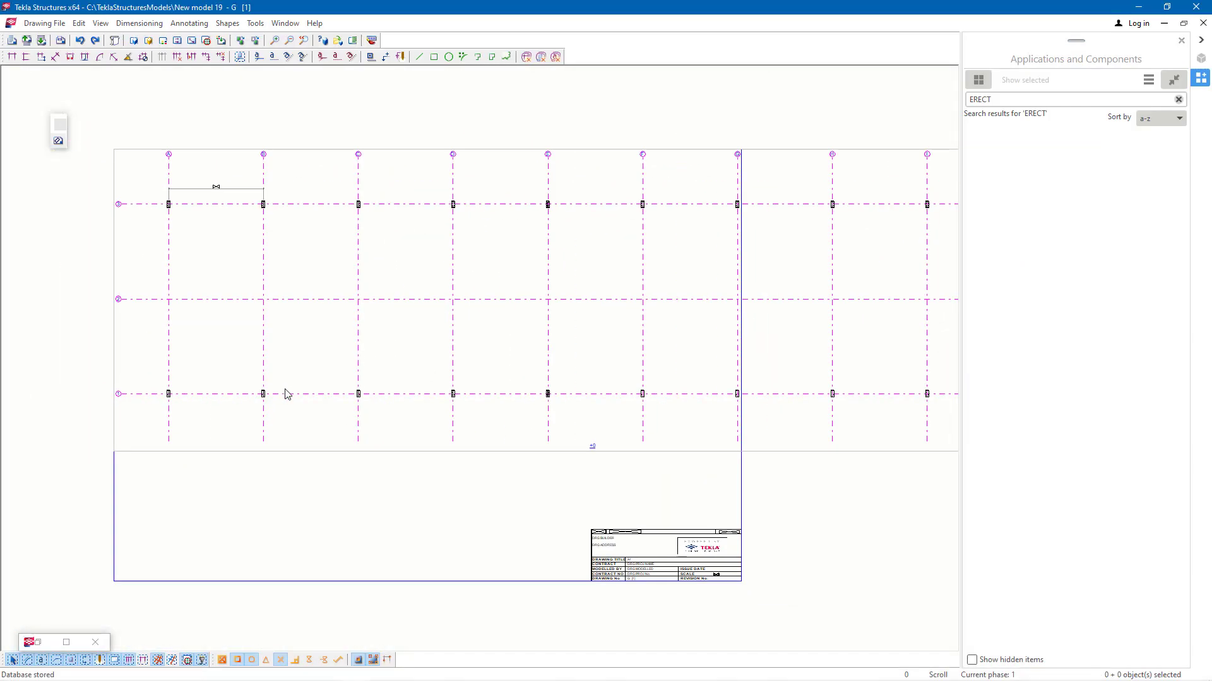
Step: Set the A1 plan view's scale to 1:100 in View Properties
click(770, 441)
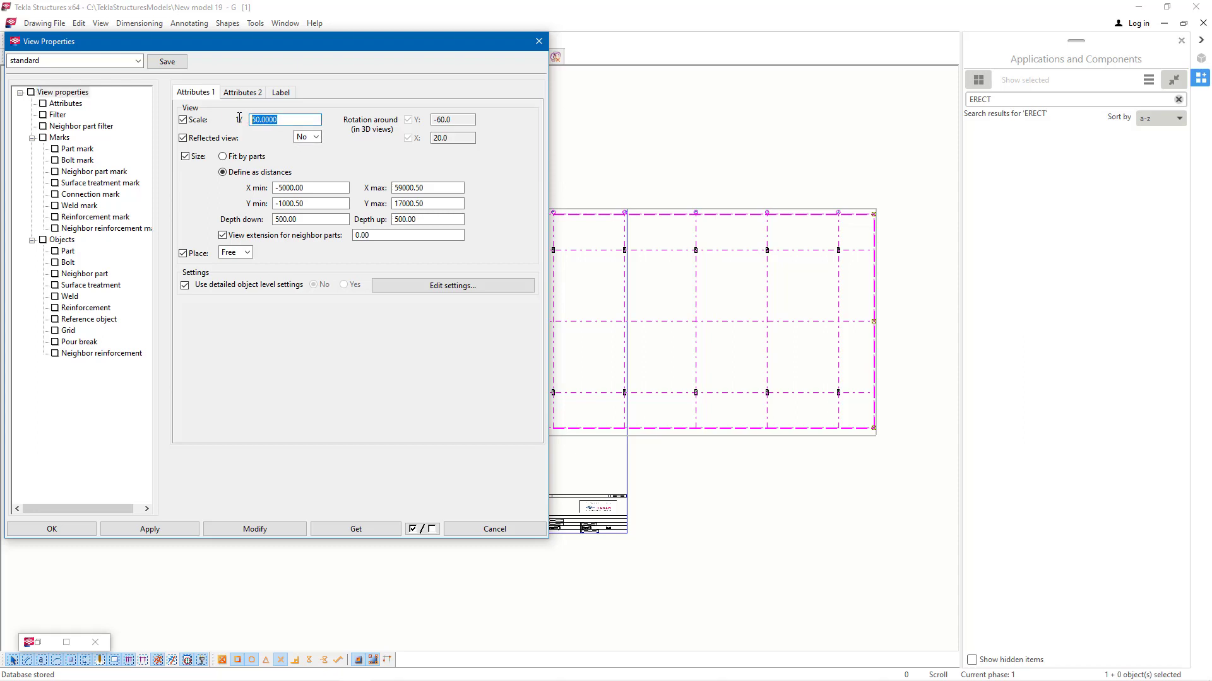
text(100)
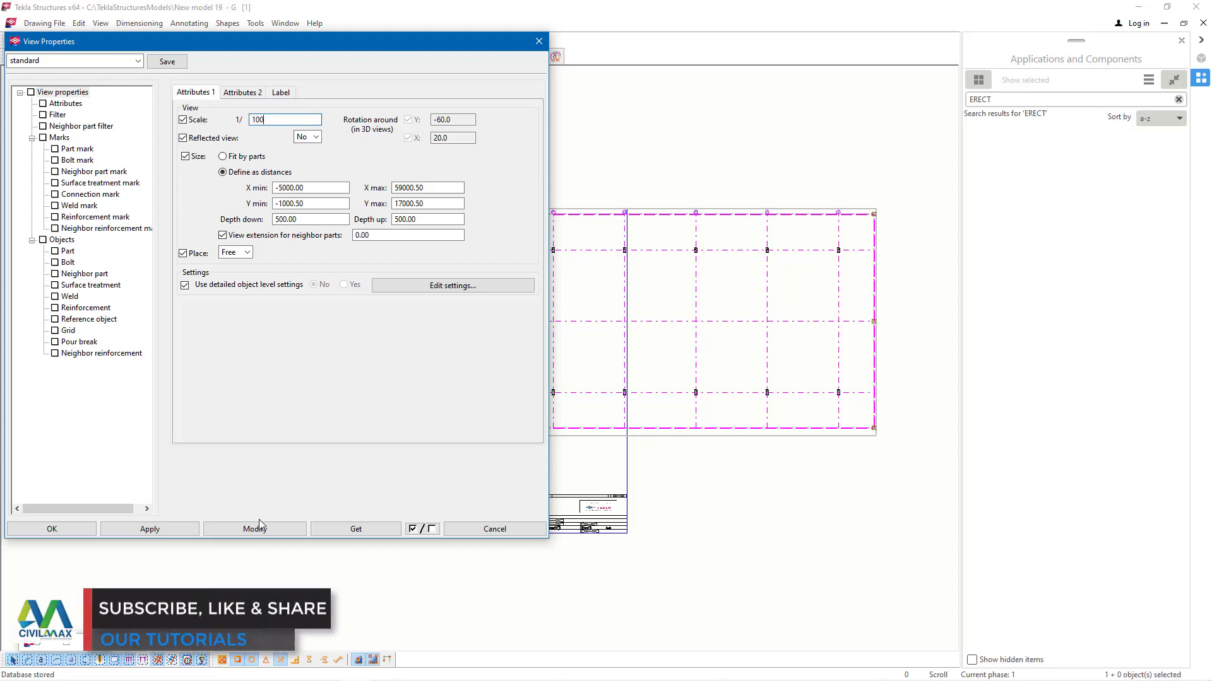
click(157, 527)
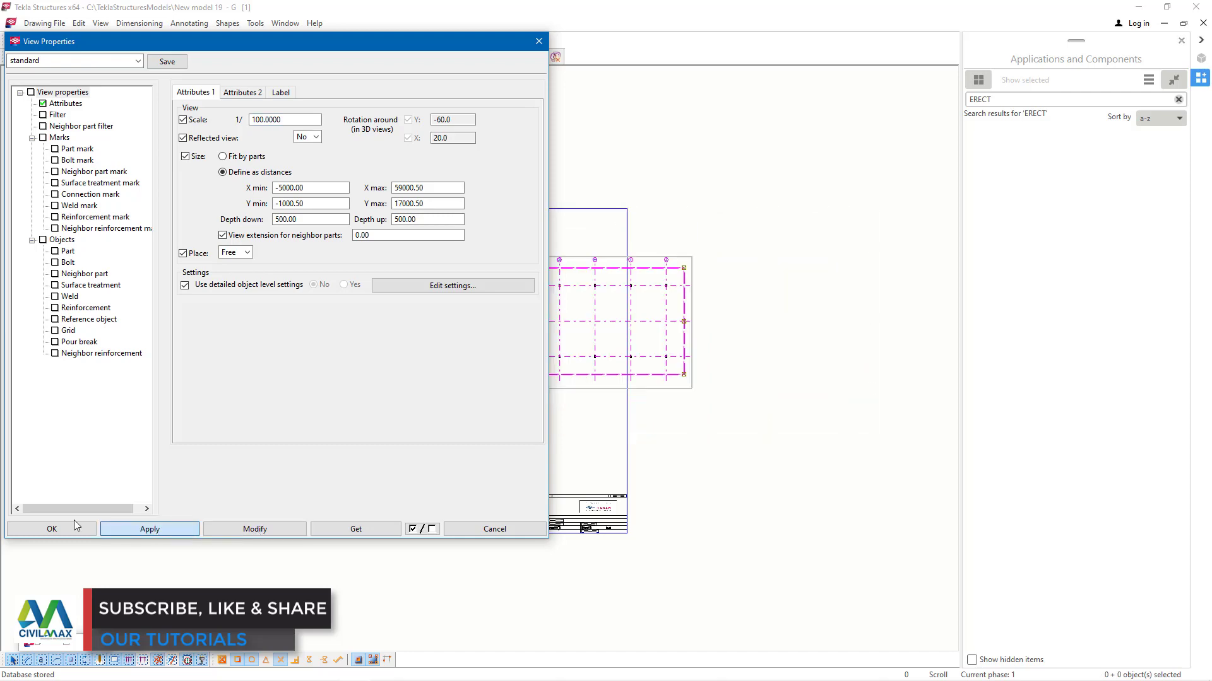
click(50, 529)
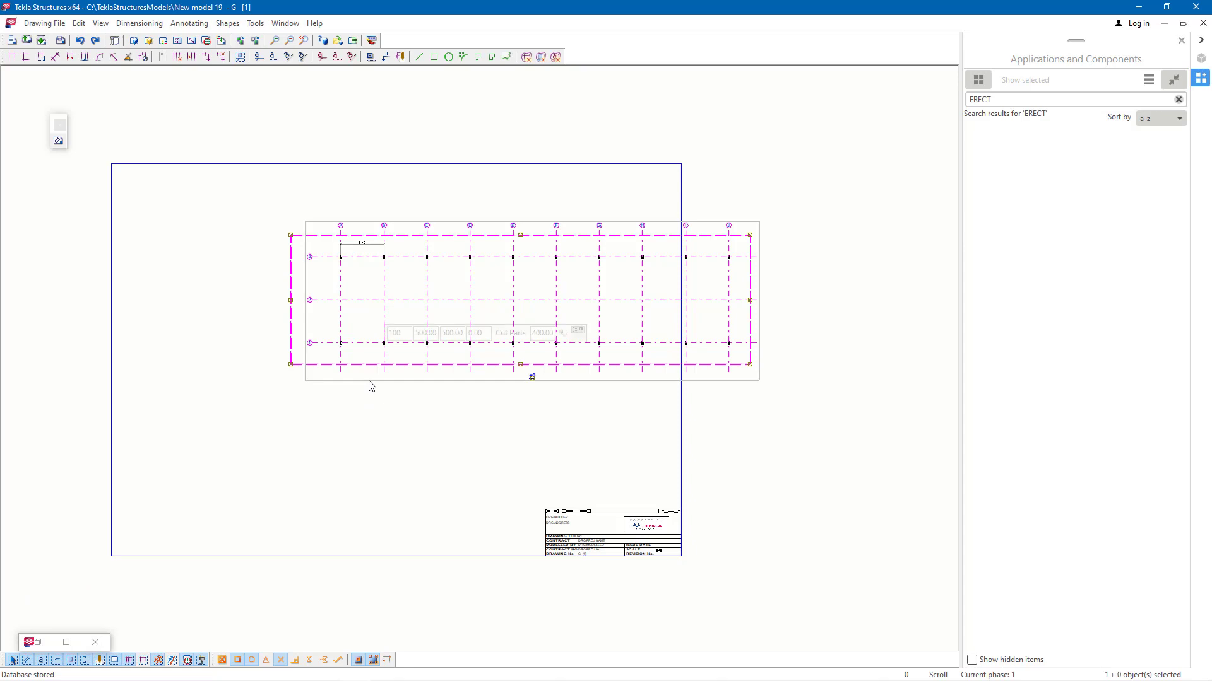
Step: Drag the plan view left so the whole grid sits inside the sheet, then zoom to grids A–B
mouse_move(371, 386)
mouse_down()
mouse_move(259, 385)
mouse_move(240, 399)
mouse_up()
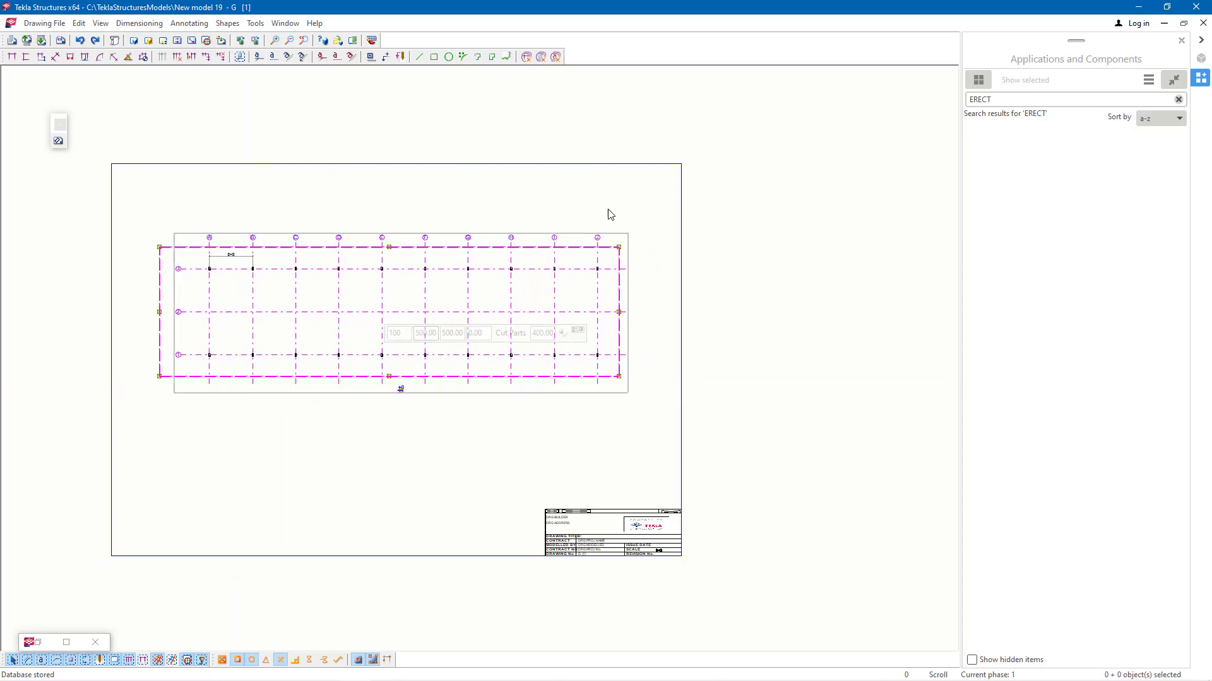
click(538, 214)
scroll(192, 268, up, 3)
scroll(404, 331, down, 3)
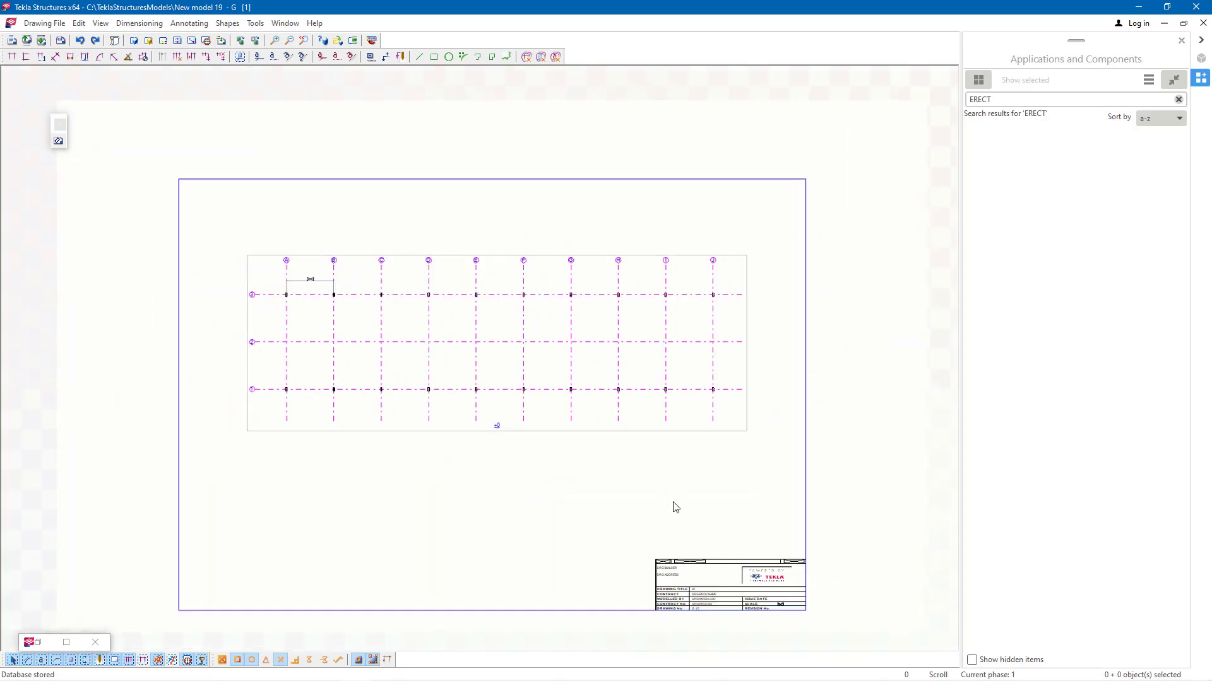
scroll(674, 556, up, 2)
scroll(672, 571, down, 1)
scroll(672, 575, up, 1)
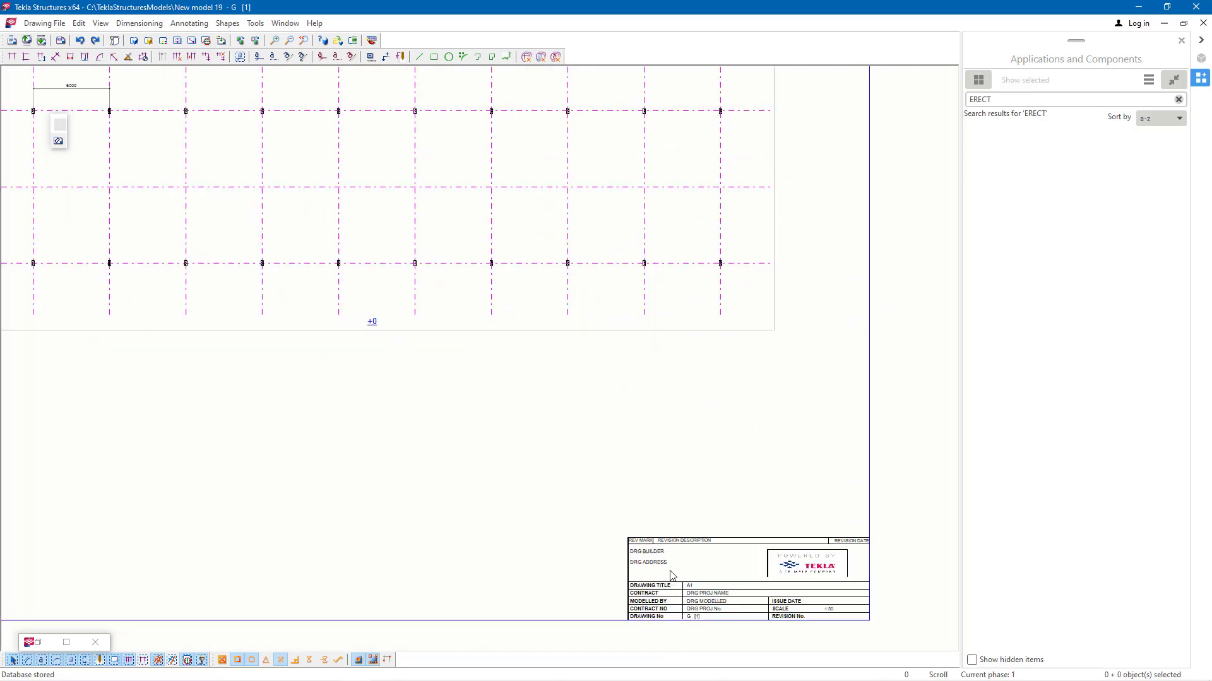
scroll(672, 576, down, 4)
scroll(340, 297, up, 1)
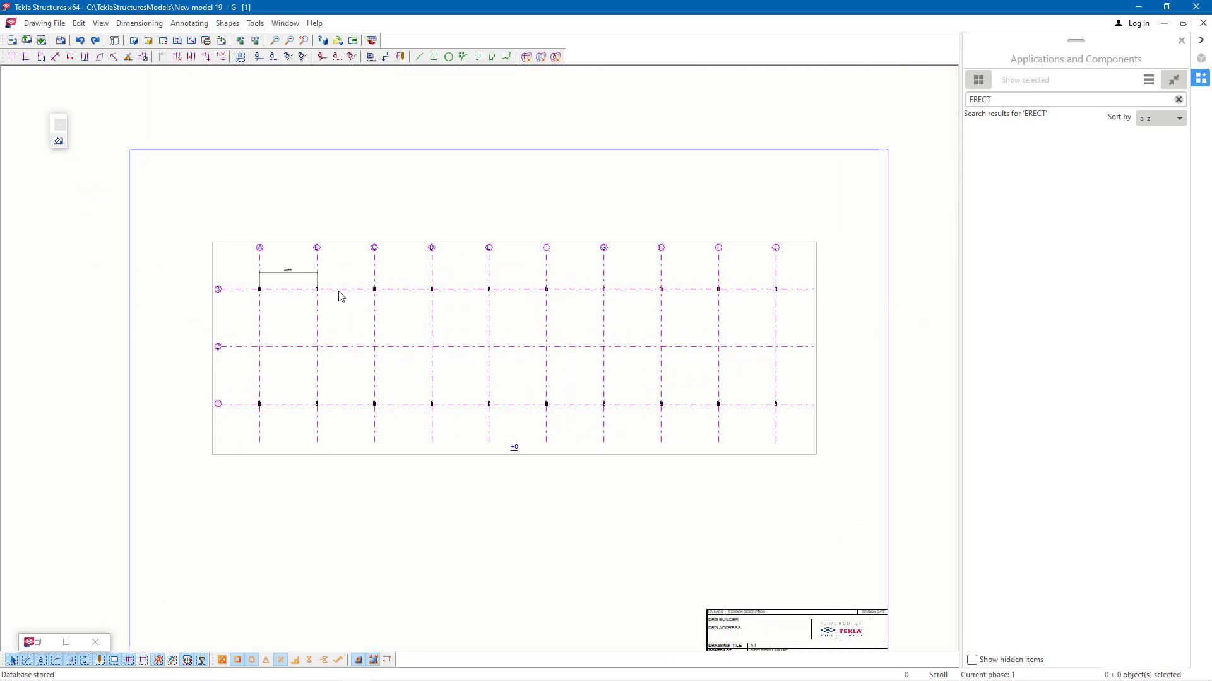
scroll(341, 297, up, 1)
scroll(297, 275, up, 5)
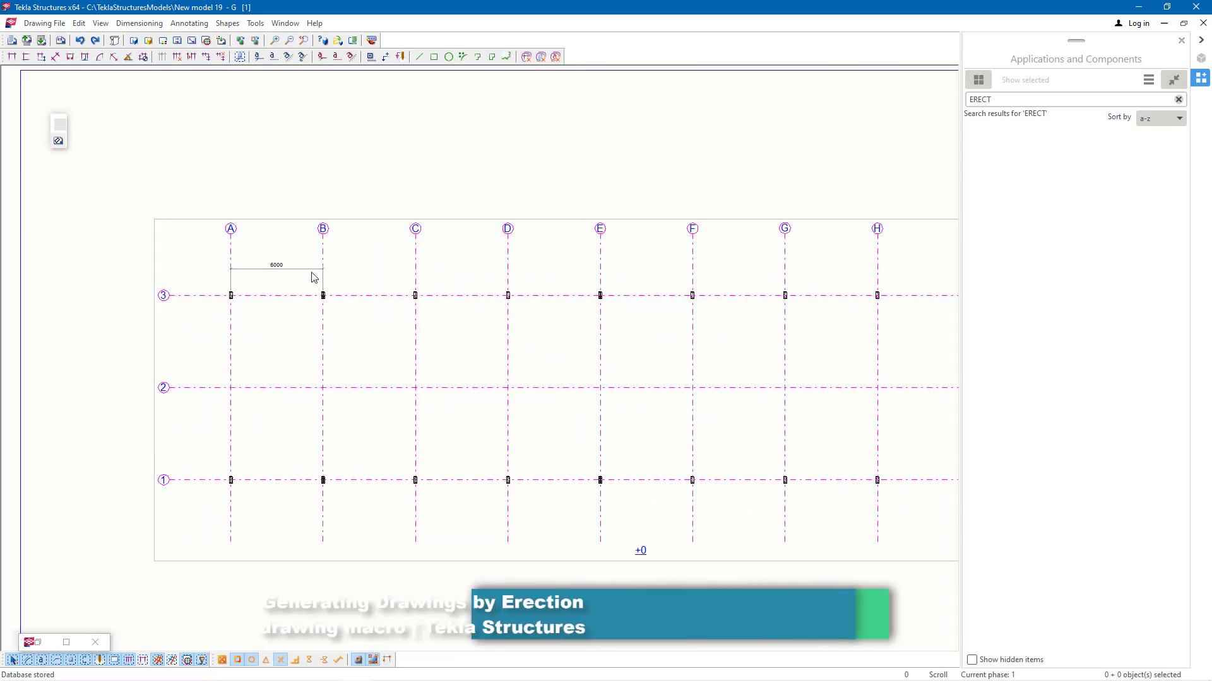
scroll(306, 284, up, 3)
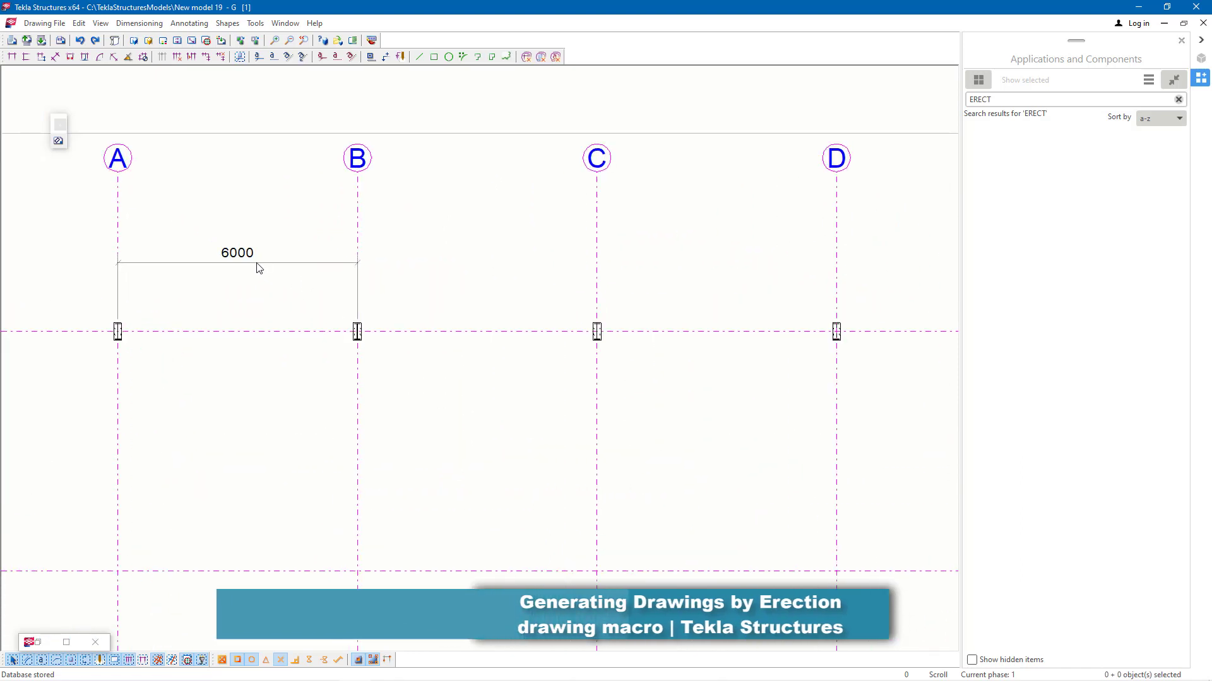
Step: Lower the existing 6000 dimension between grids A and B slightly
click(252, 282)
drag(251, 285, 252, 295)
click(405, 306)
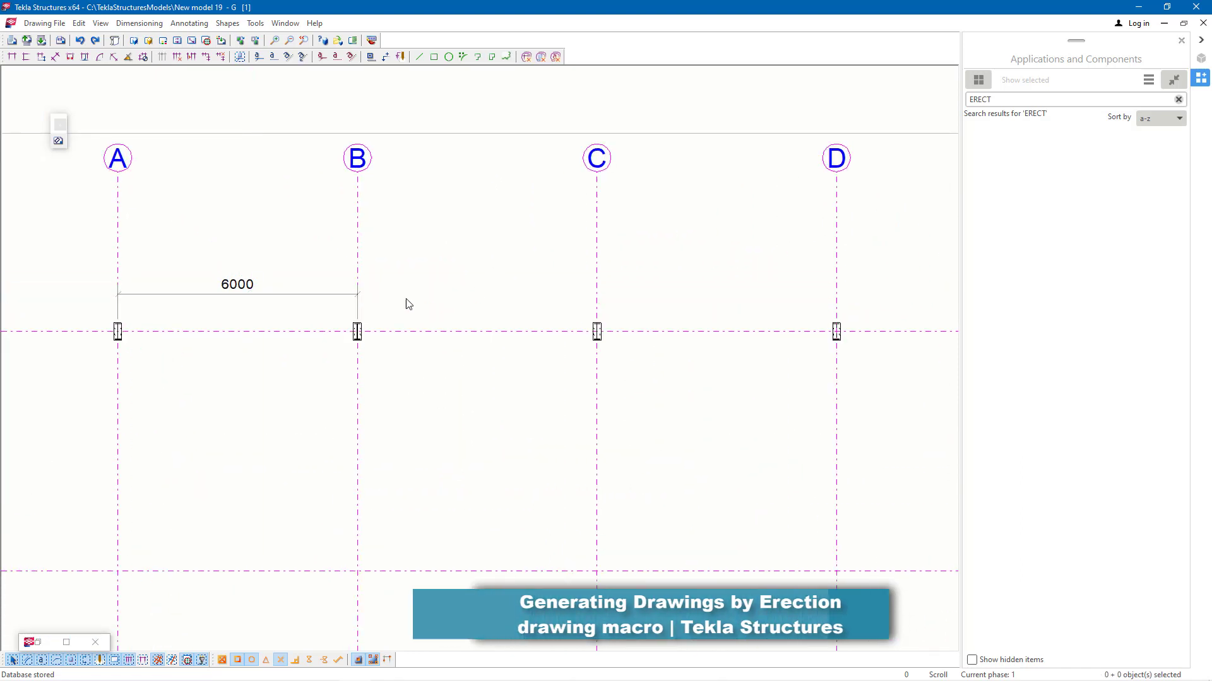
scroll(360, 319, up, 1)
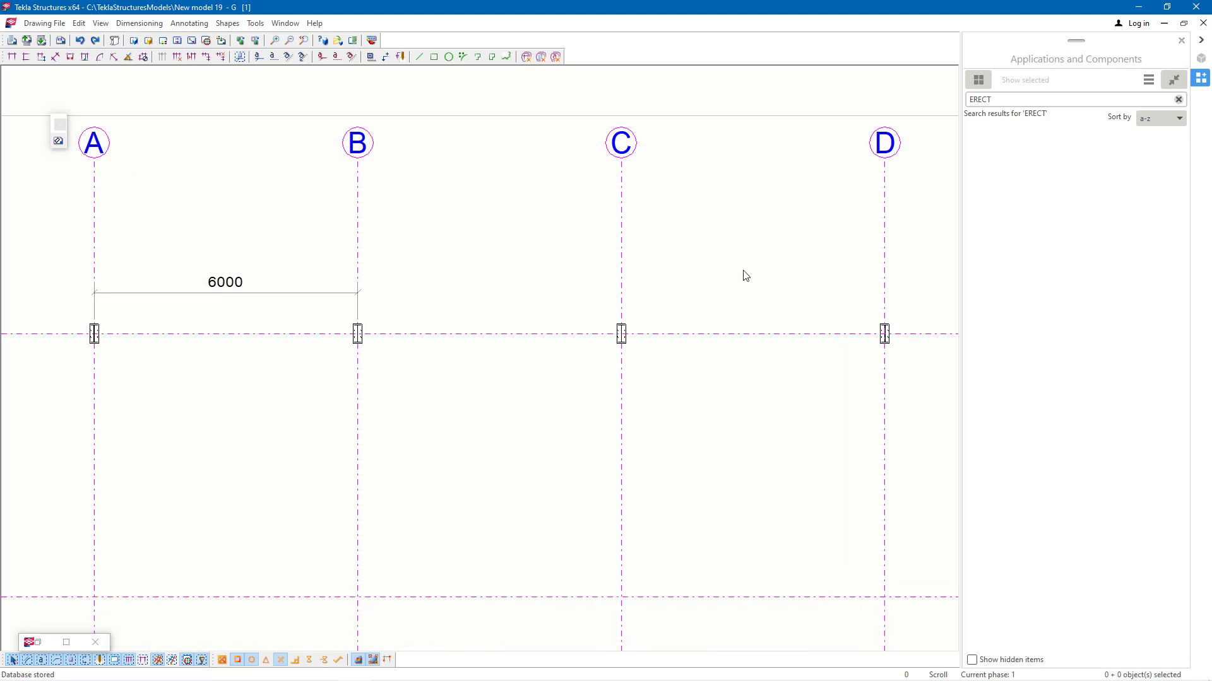
scroll(376, 327, up, 5)
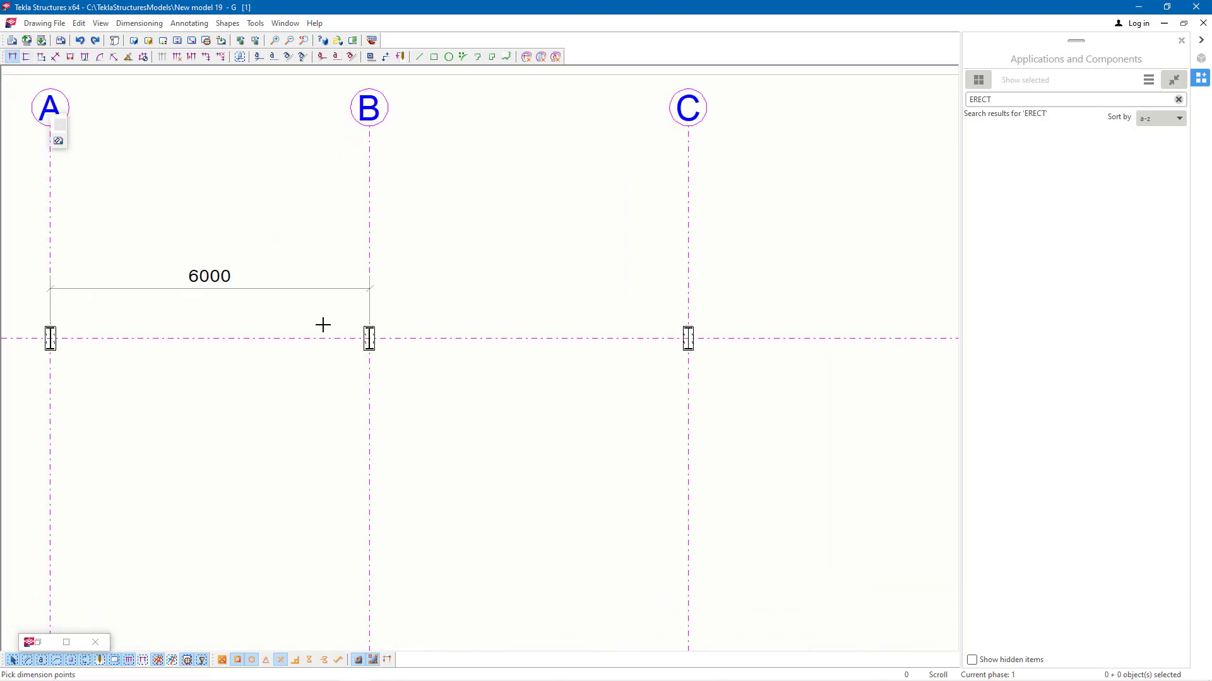
scroll(388, 325, up, 1)
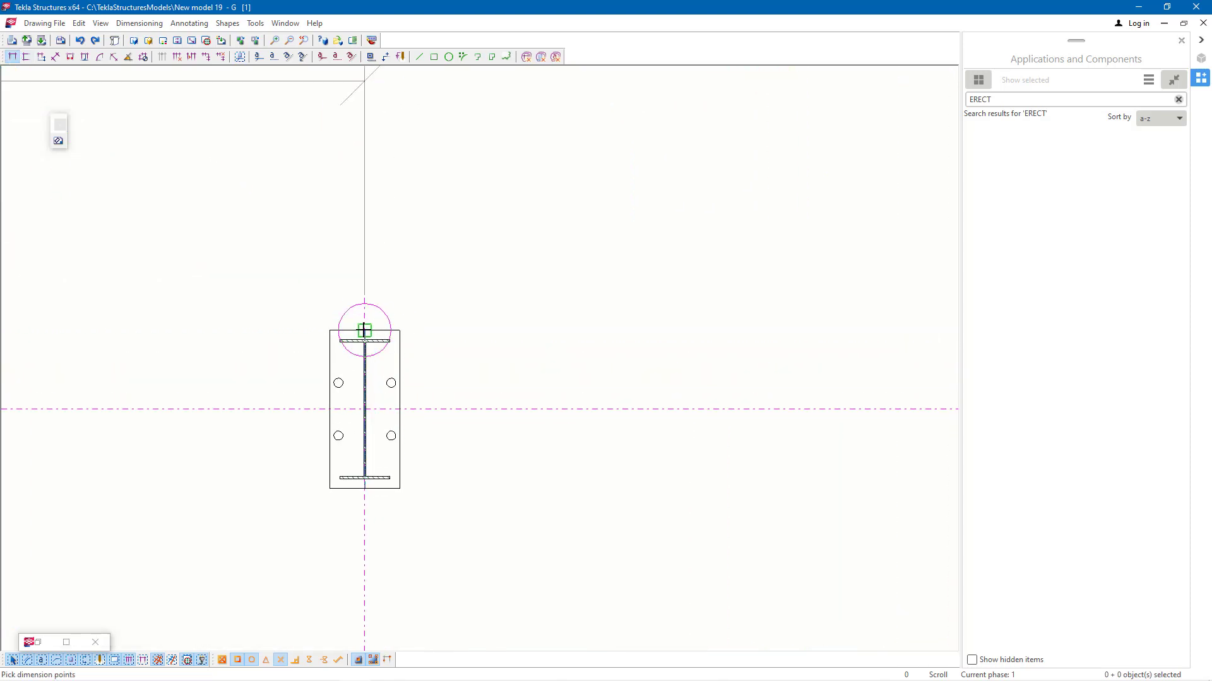
Step: Dimension the next 6000 bay between columns and raise it above the columns
click(365, 330)
scroll(214, 365, down, 4)
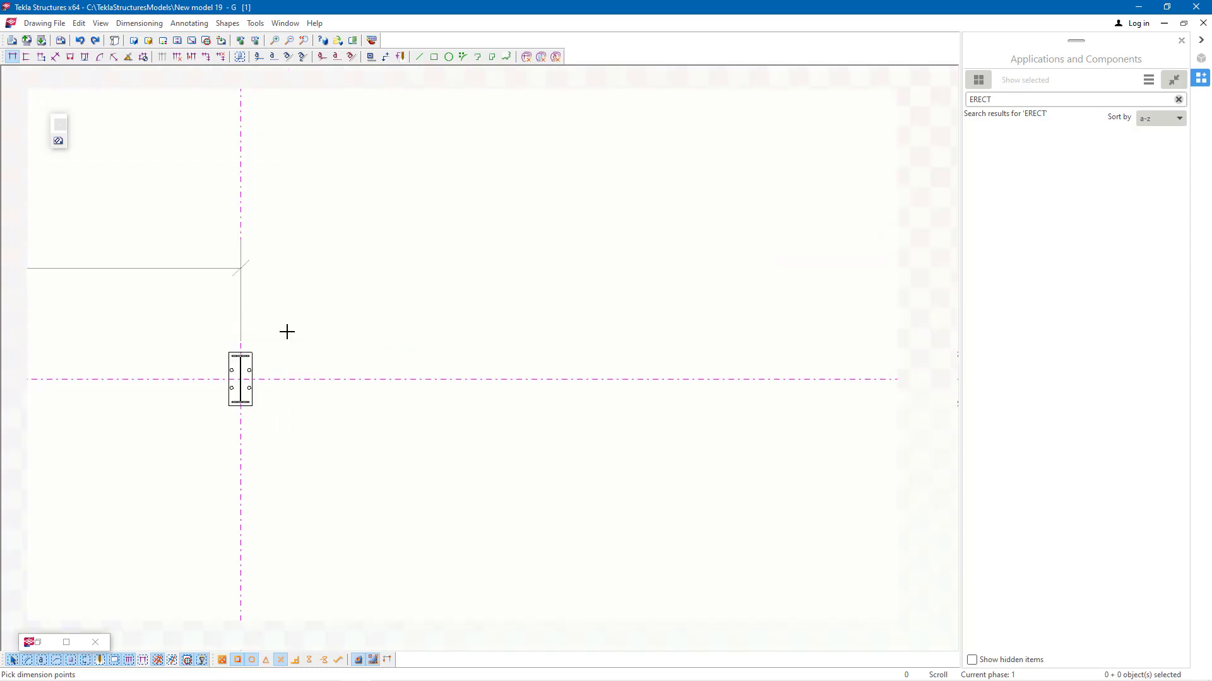
scroll(791, 335, up, 4)
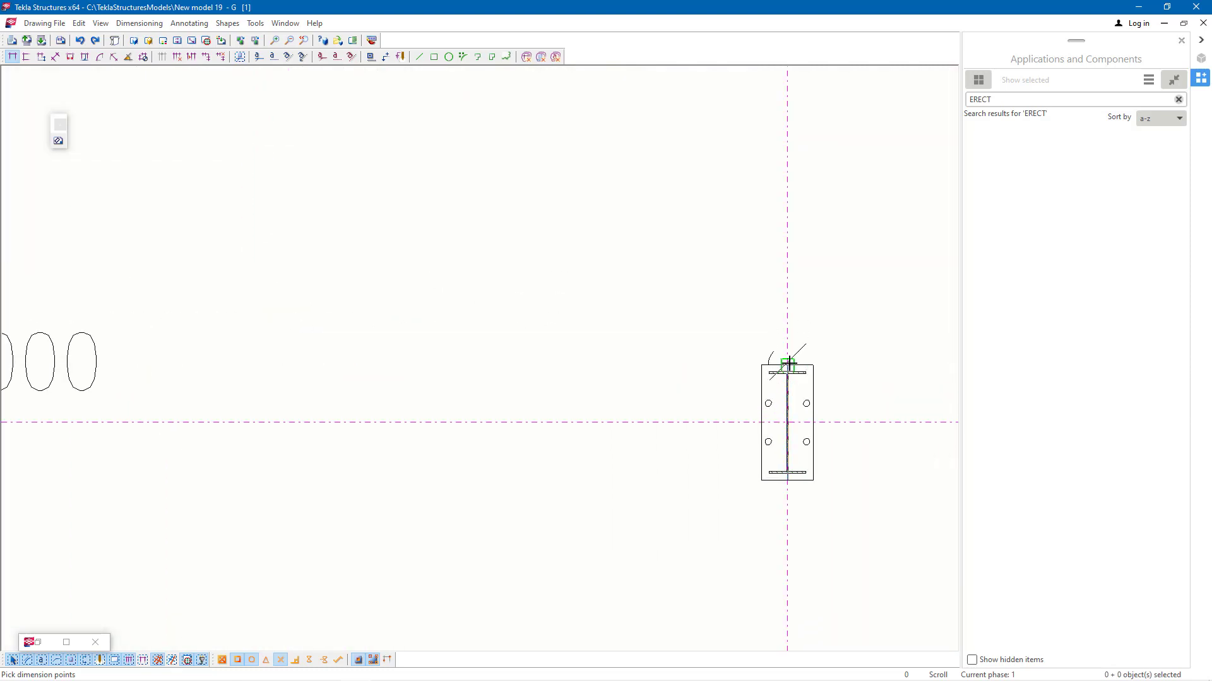
scroll(786, 363, up, 2)
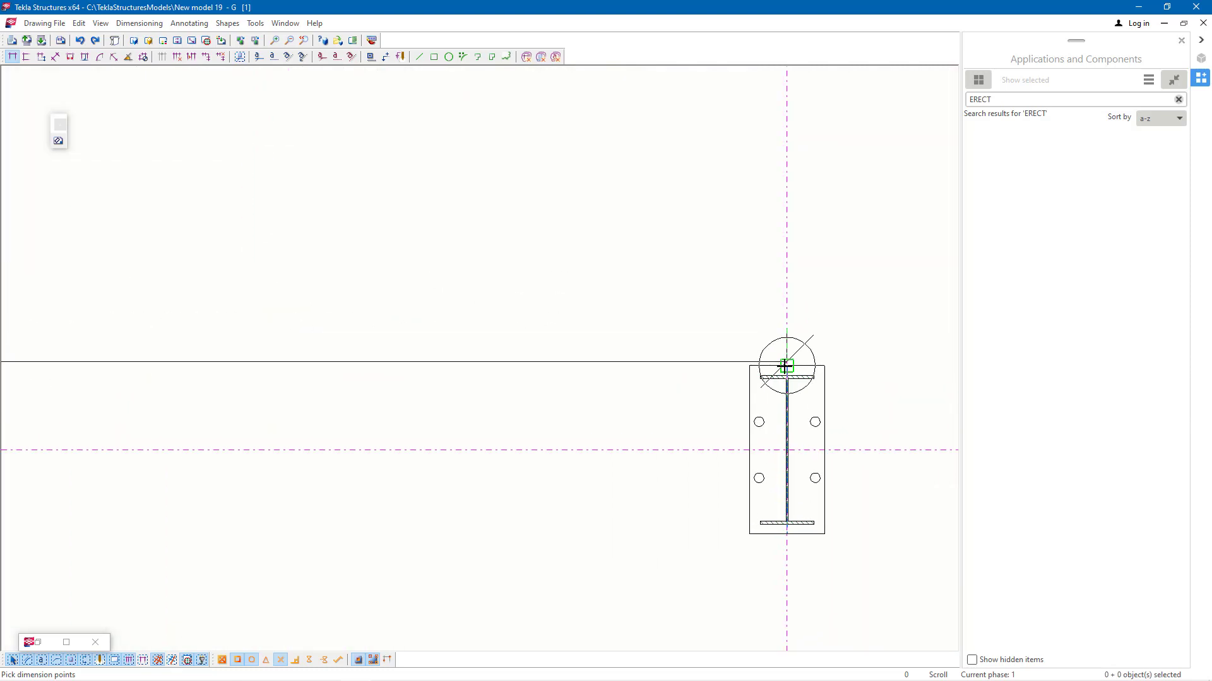
right_click(804, 272)
click(833, 279)
scroll(842, 327, down, 3)
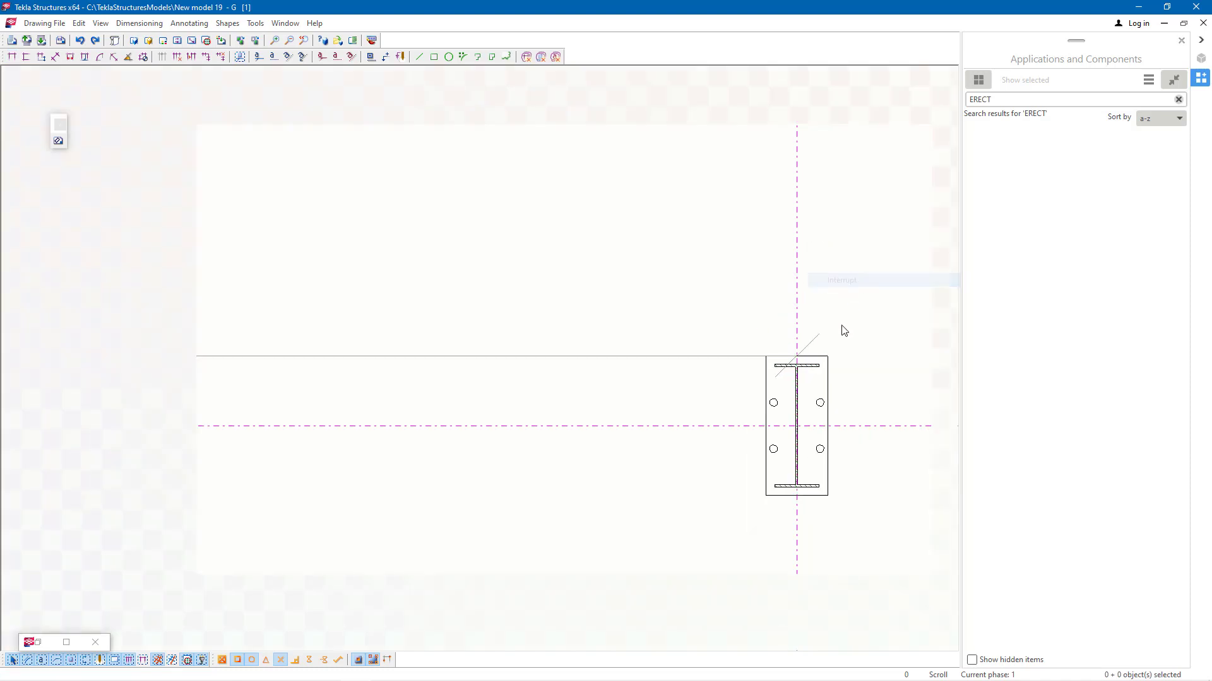
scroll(649, 393, down, 3)
scroll(306, 372, up, 2)
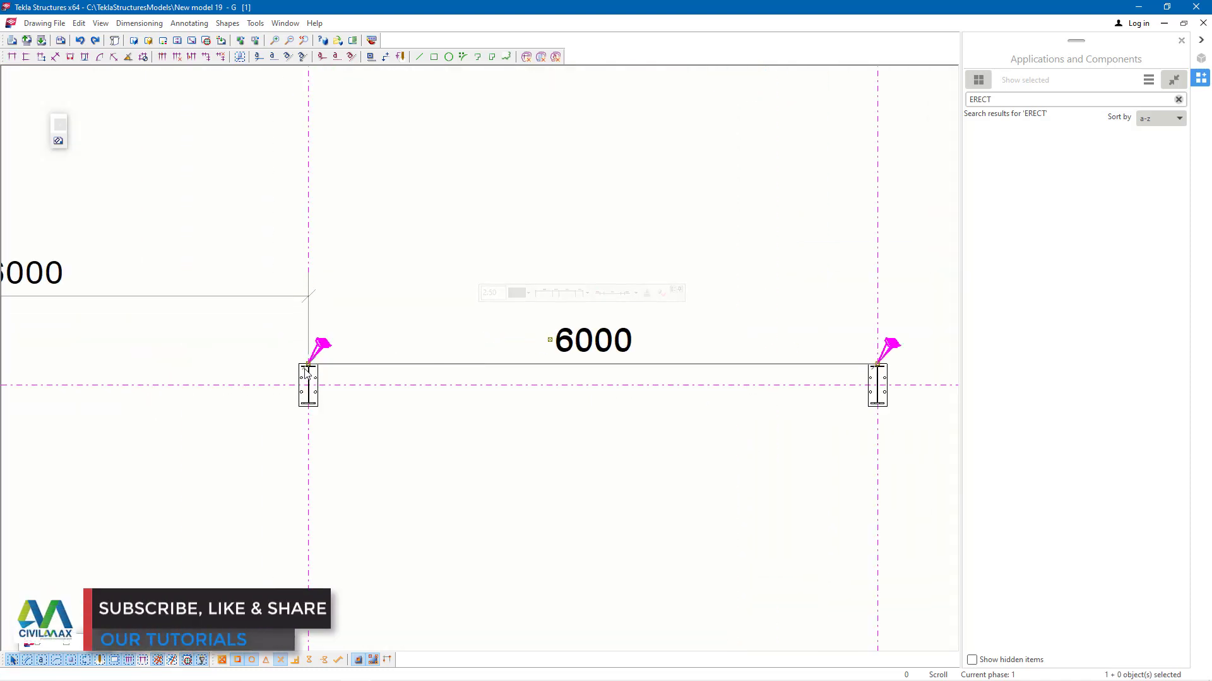
drag(308, 366, 308, 293)
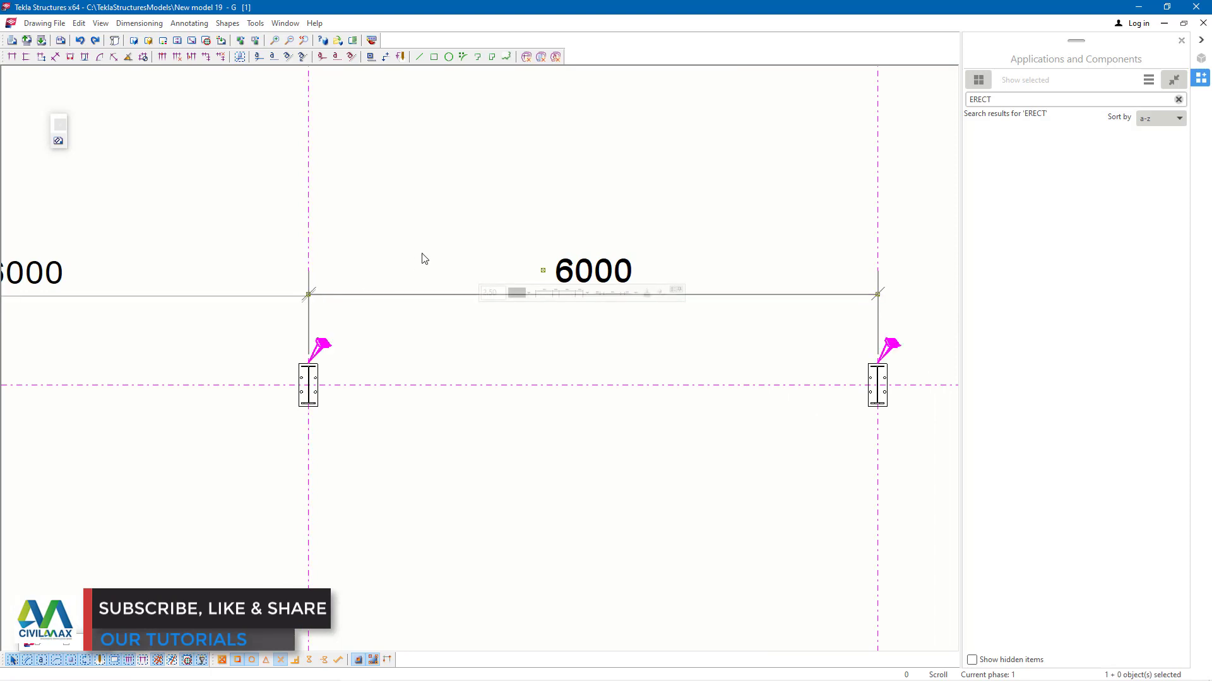
Step: Align the new 6000 dimension level with the neighbouring 6000 dimension
scroll(309, 297, up, 3)
click(316, 289)
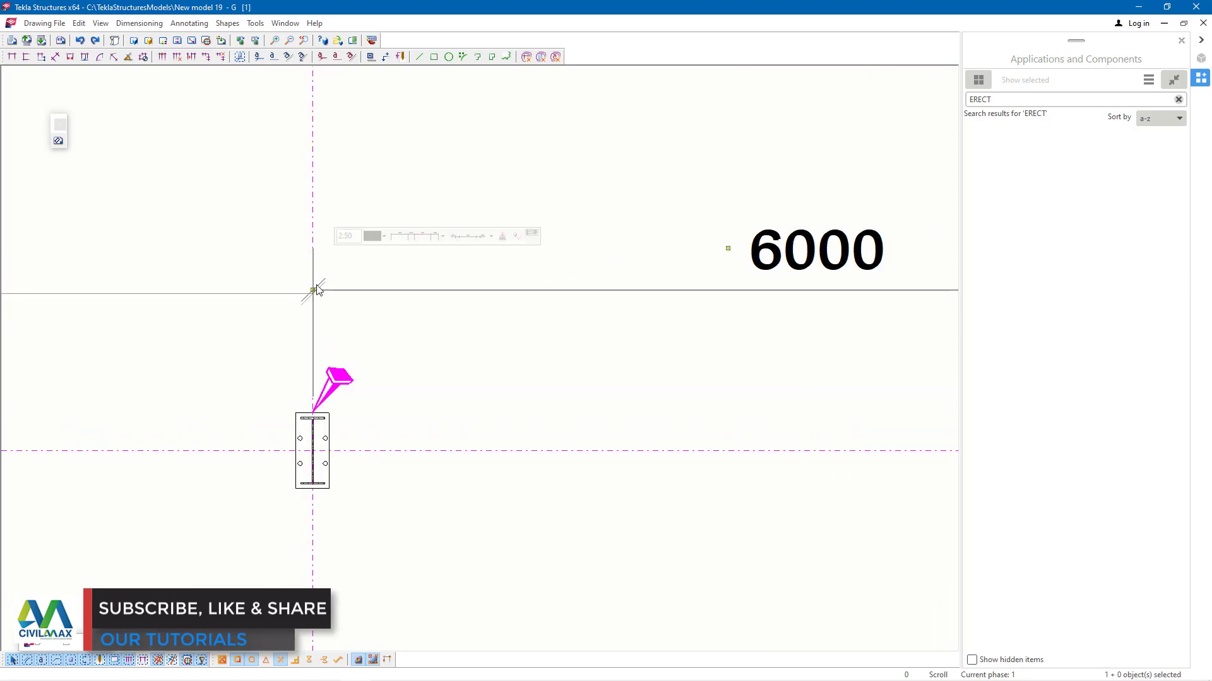
drag(315, 291, 314, 294)
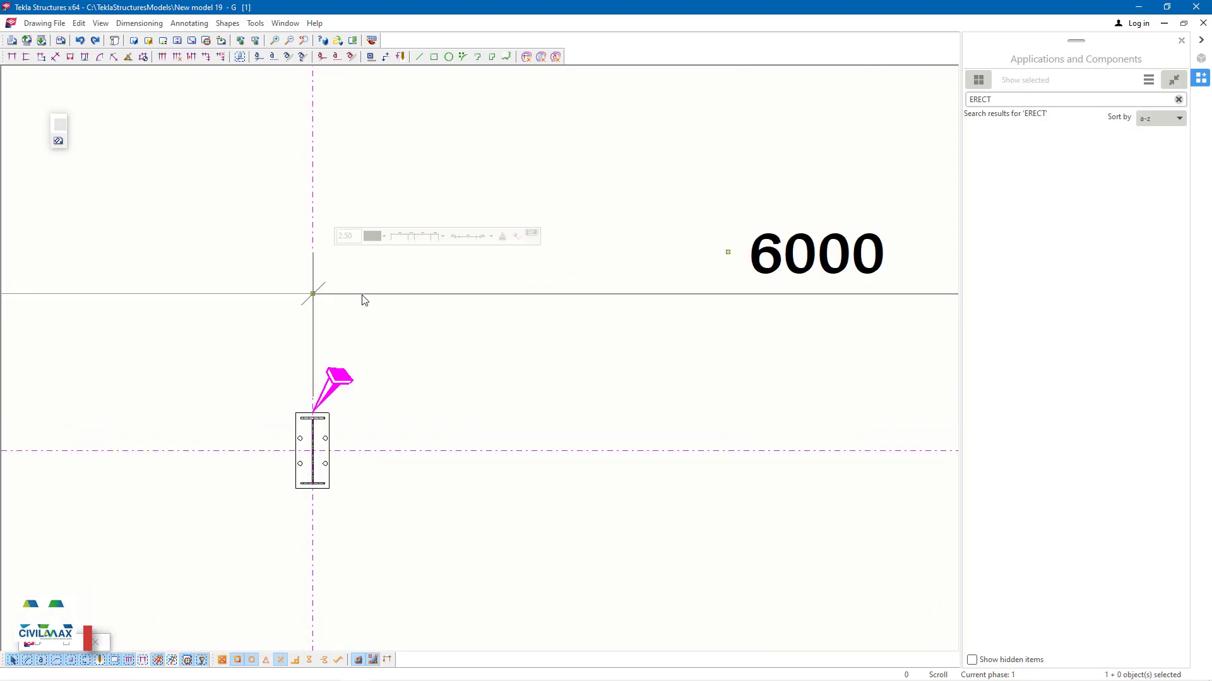
click(546, 172)
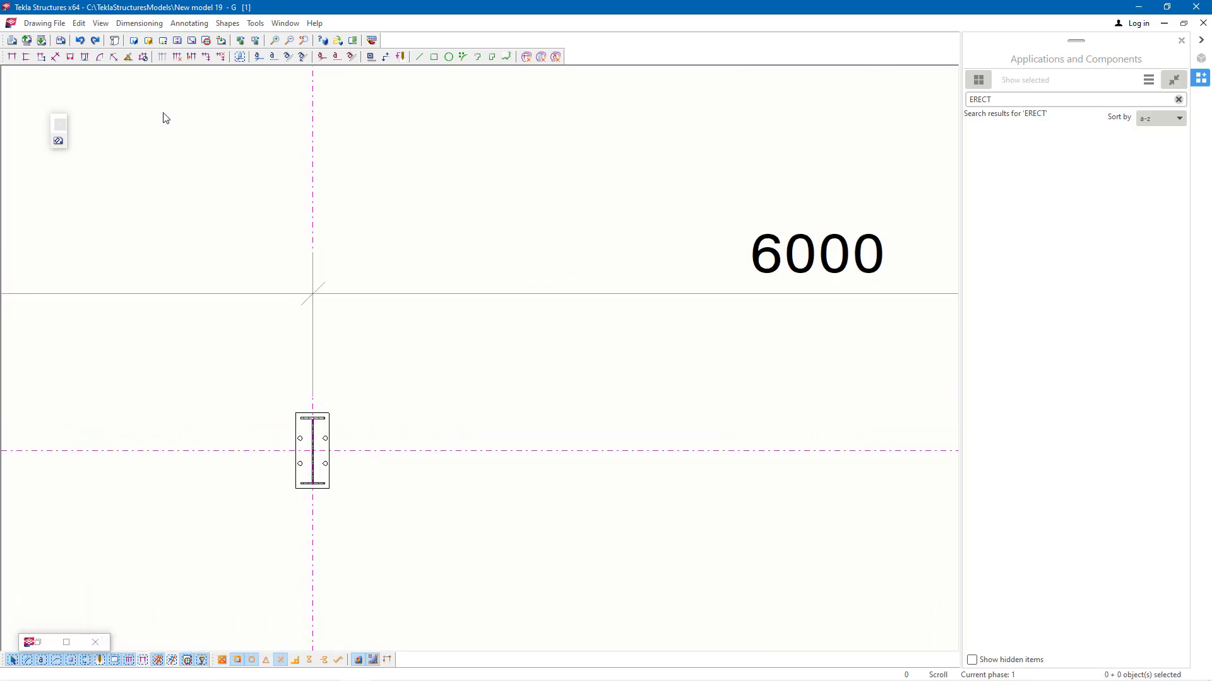
Step: Add a horizontal 6000 bay dimension chain on the columns at grids C, D, E and F
click(55, 56)
scroll(149, 298, down, 4)
scroll(593, 334, up, 5)
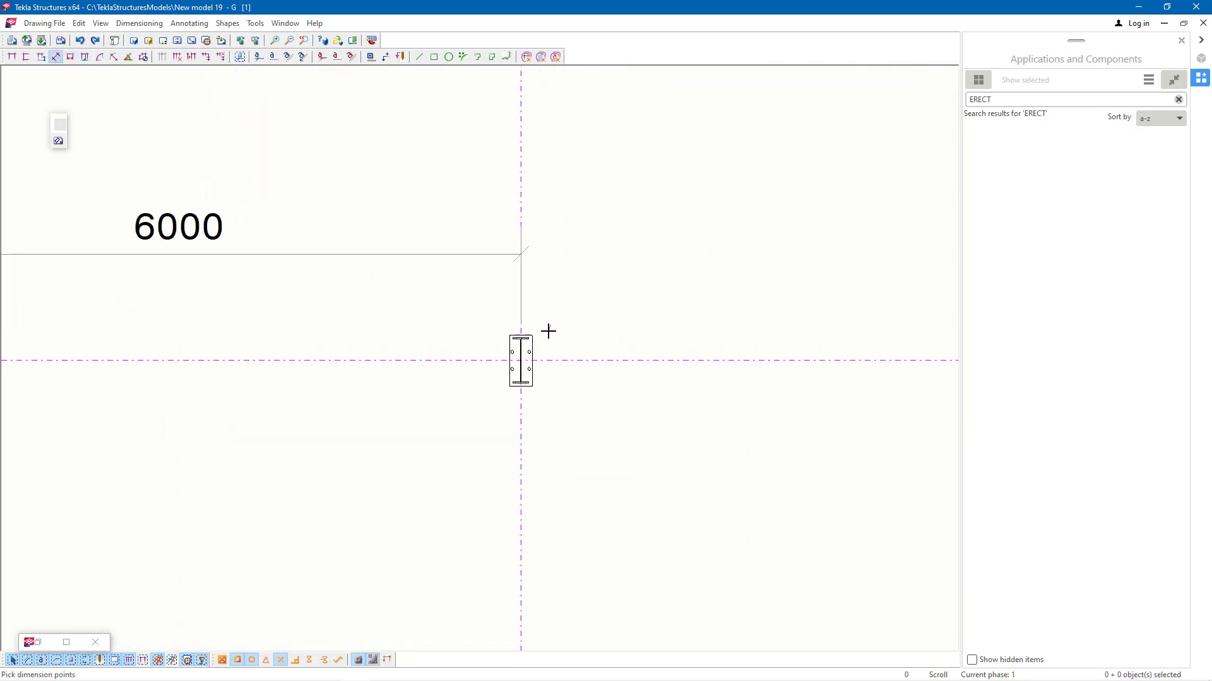
scroll(548, 330, up, 3)
click(509, 339)
scroll(176, 311, down, 5)
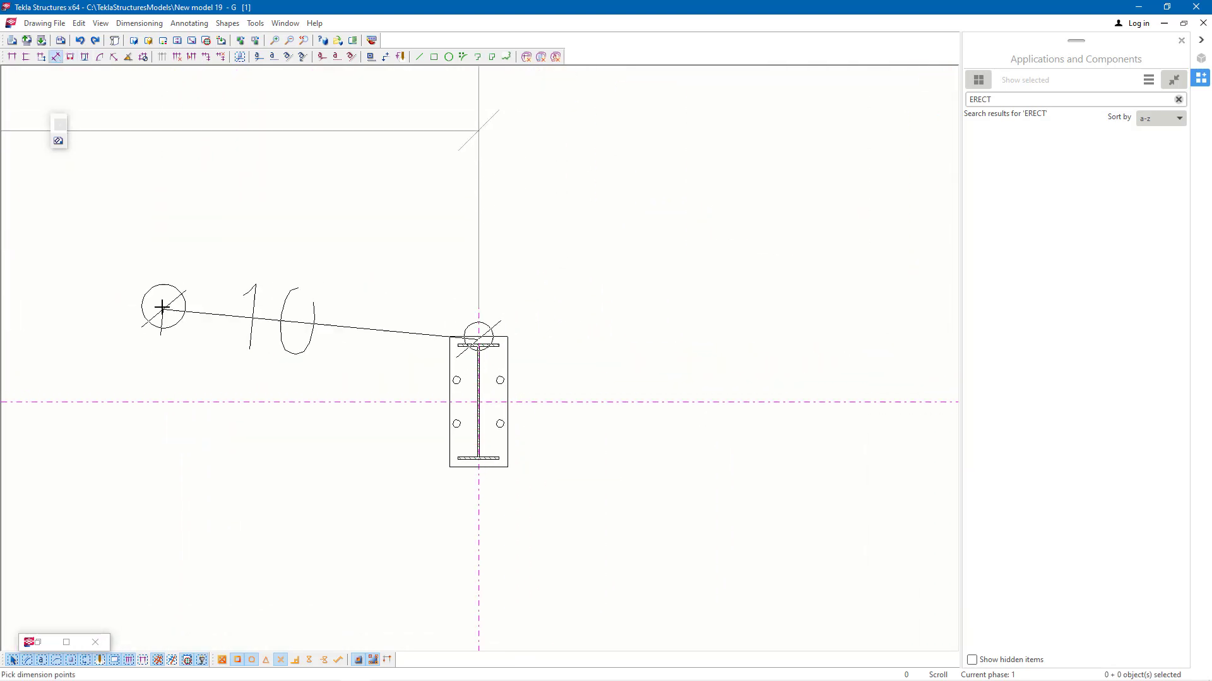
scroll(697, 315, up, 3)
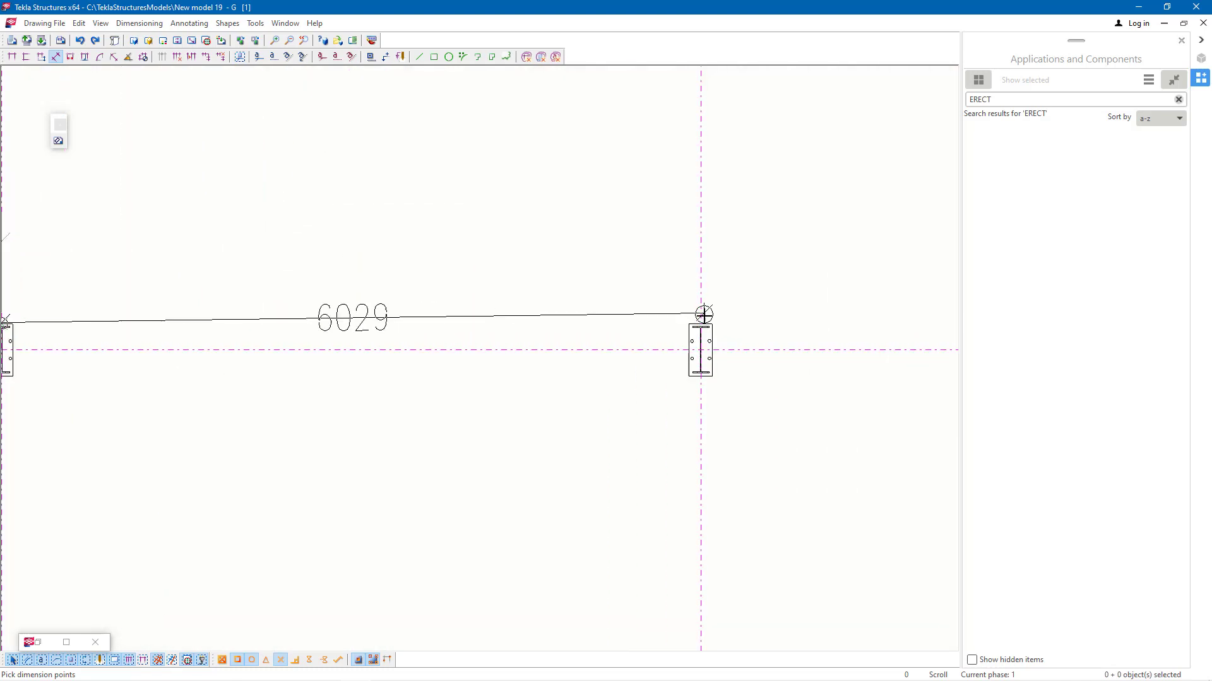
scroll(698, 328, up, 2)
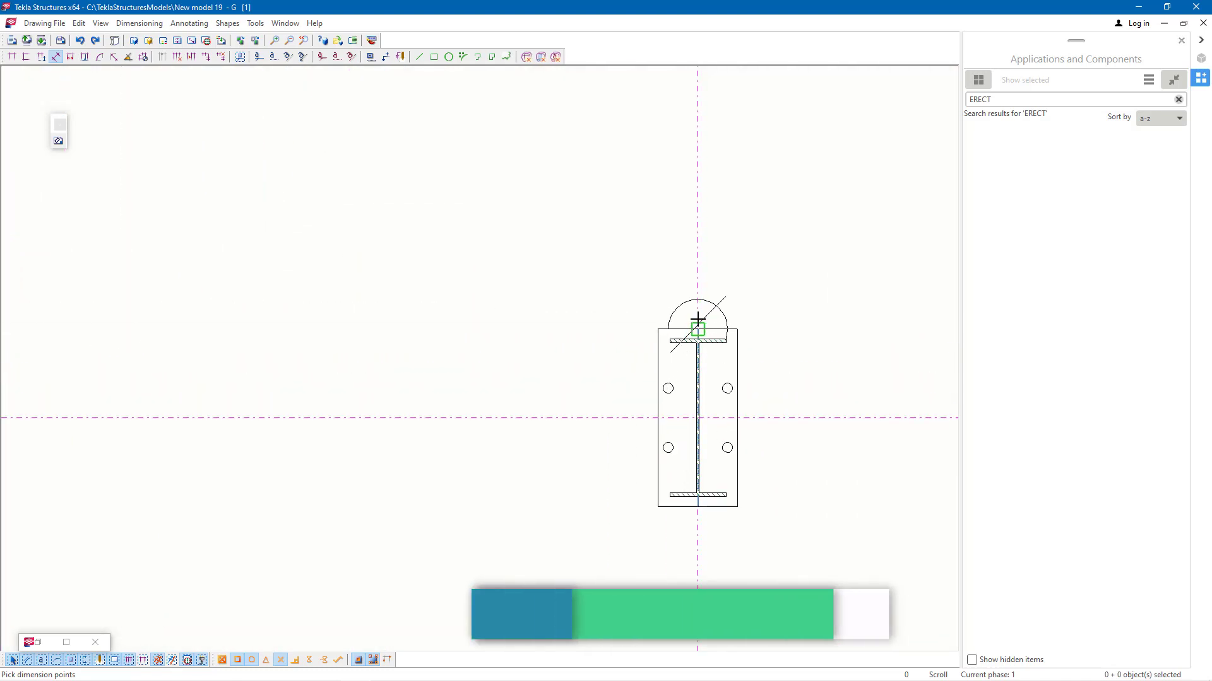
click(697, 329)
scroll(173, 322, down, 6)
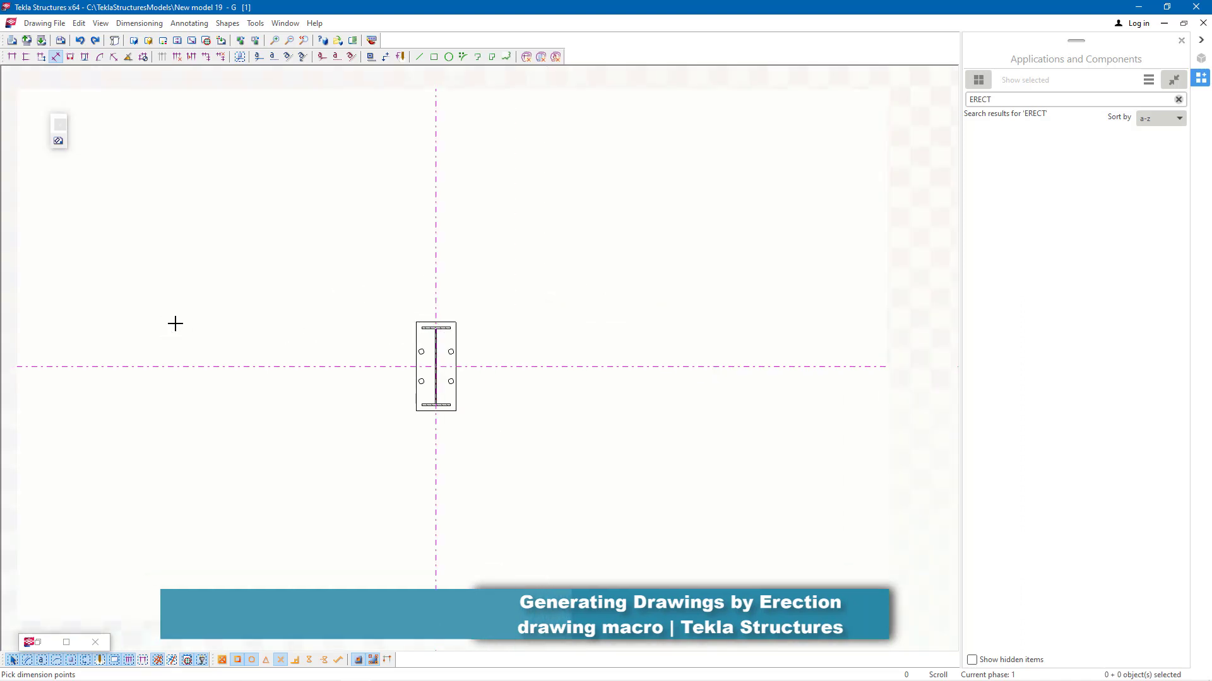
scroll(679, 324, up, 5)
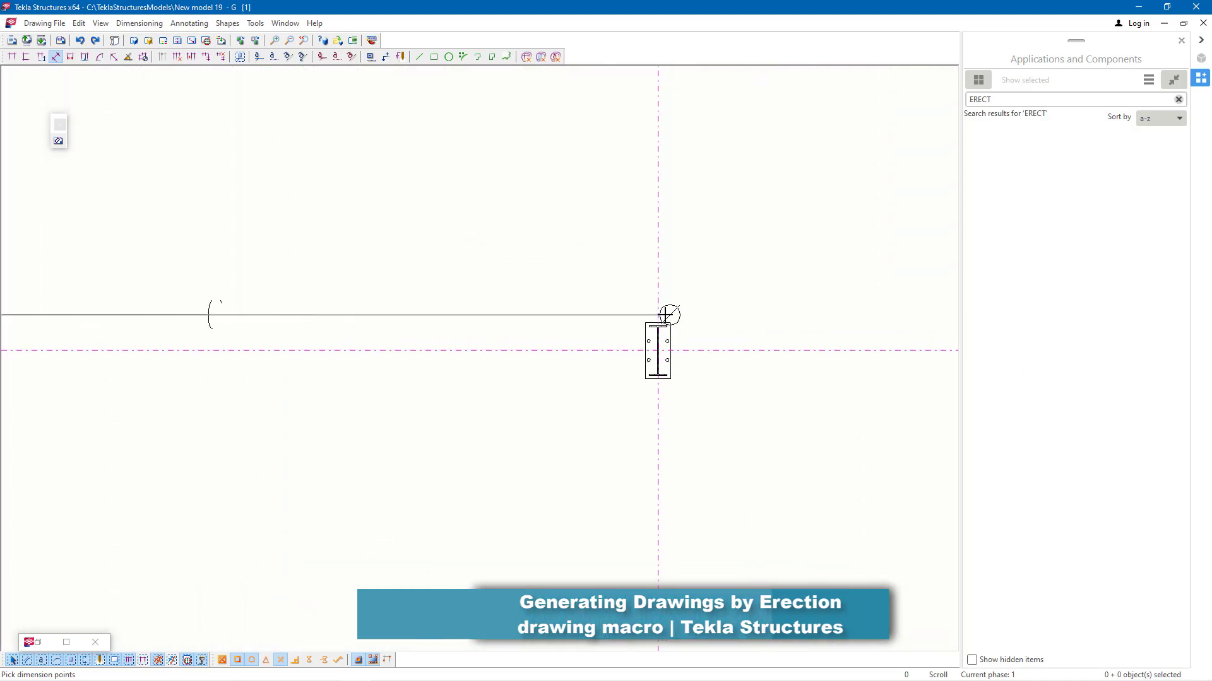
click(657, 325)
scroll(328, 322, down, 5)
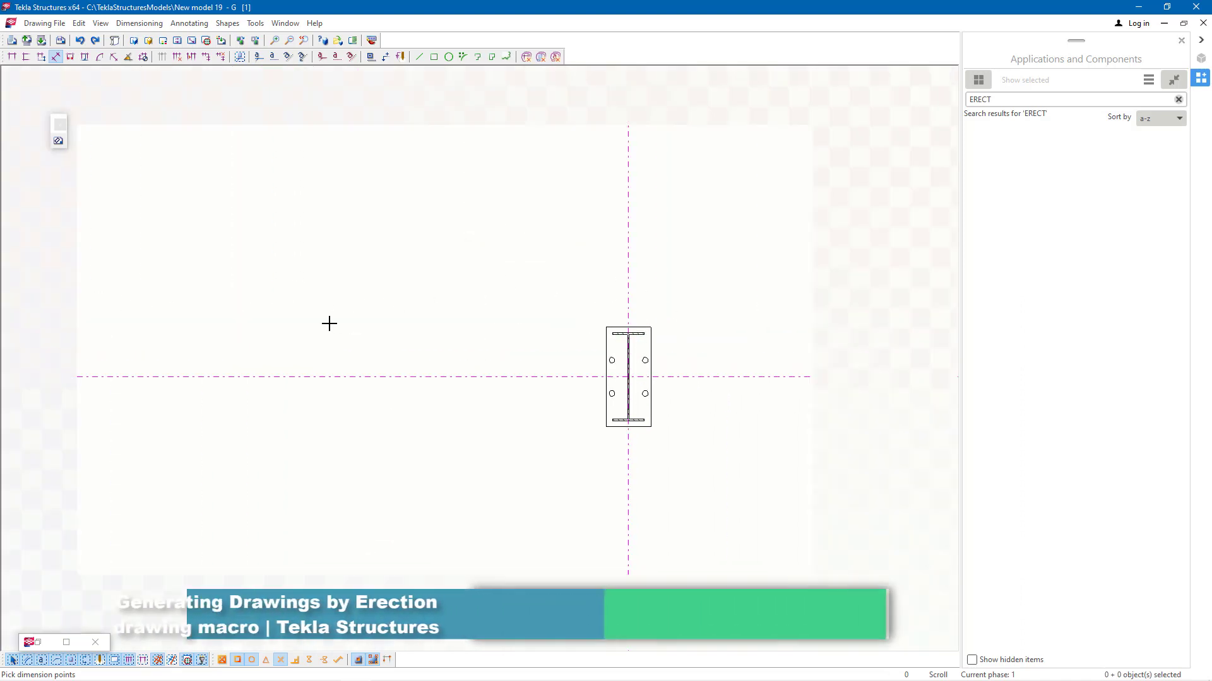
scroll(652, 317, up, 1)
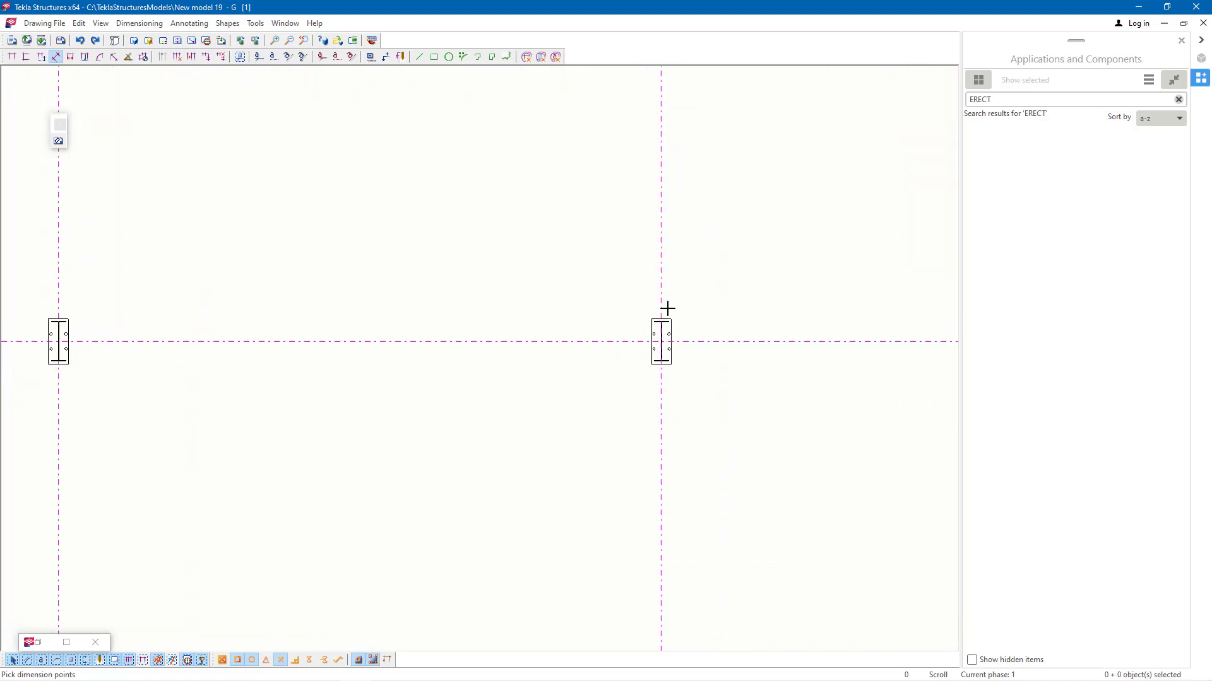
scroll(668, 308, up, 3)
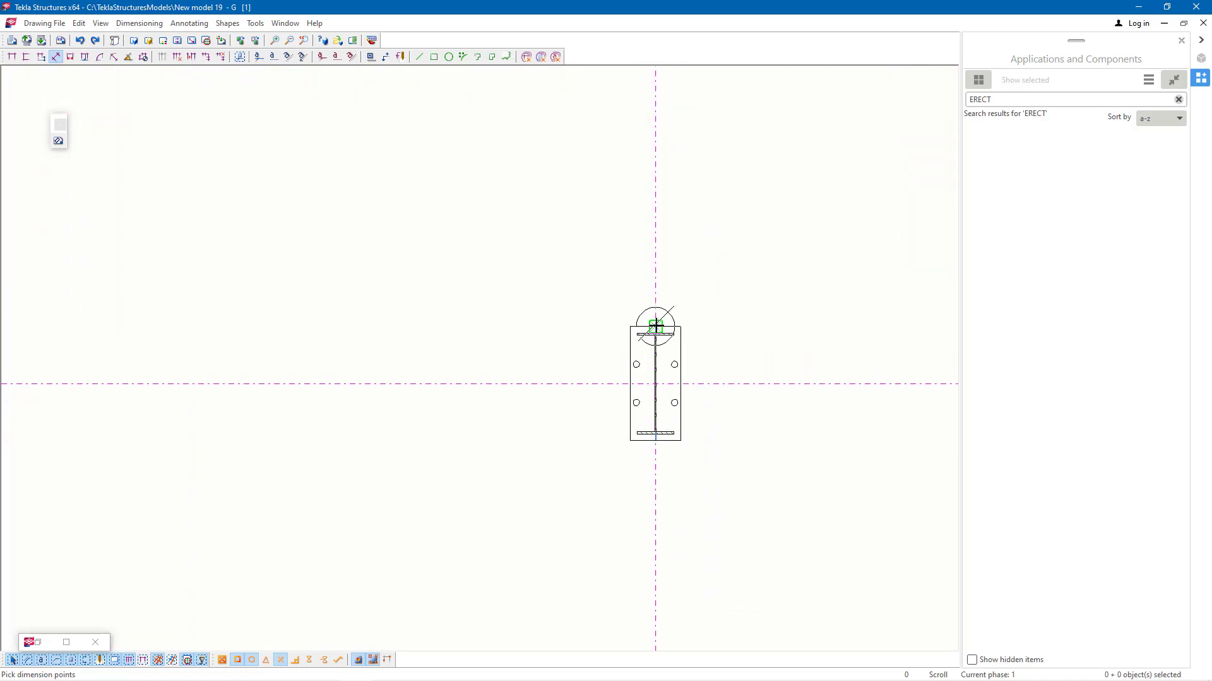
right_click(715, 269)
click(839, 398)
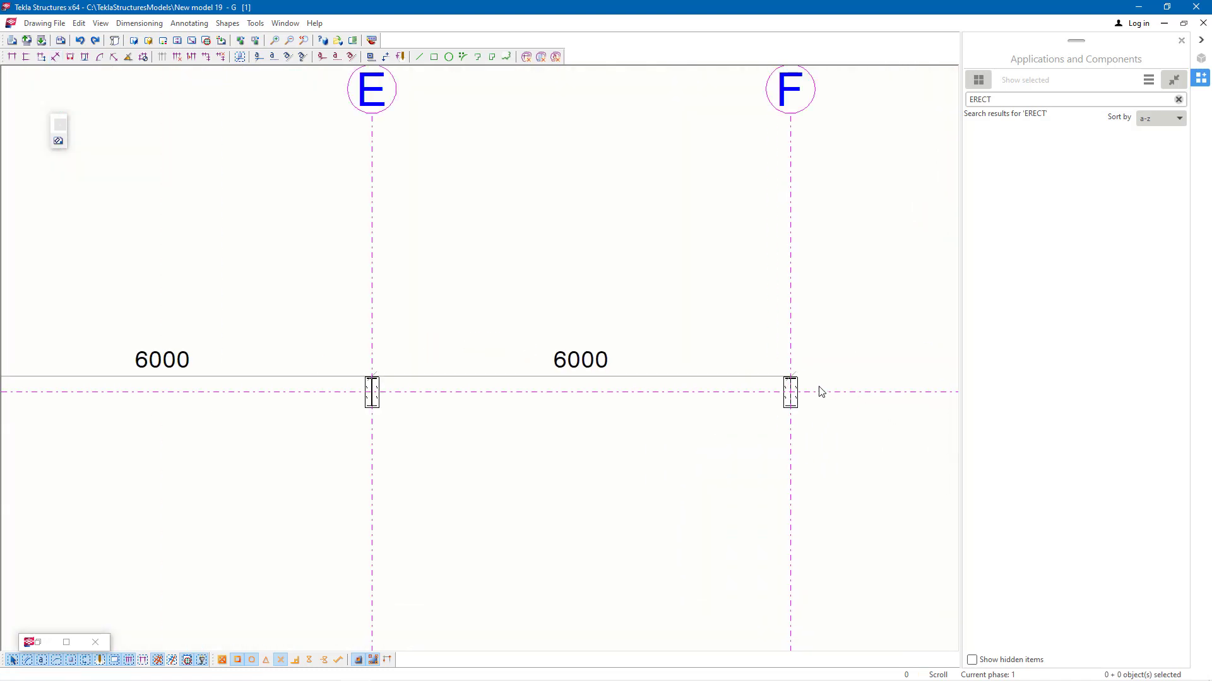
scroll(820, 392, down, 2)
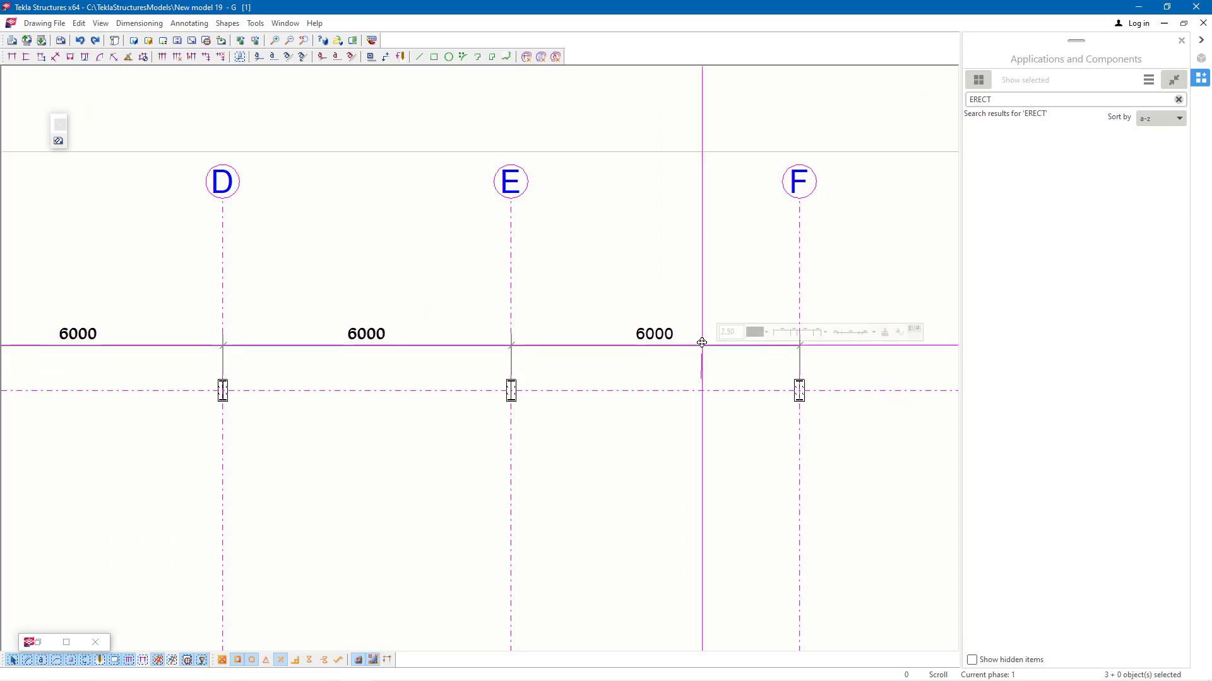
click(700, 342)
Step: Drag the new C–F dimension line into line with the earlier 6000 bay dimensions
scroll(852, 348, down, 3)
scroll(435, 346, up, 1)
scroll(413, 345, up, 6)
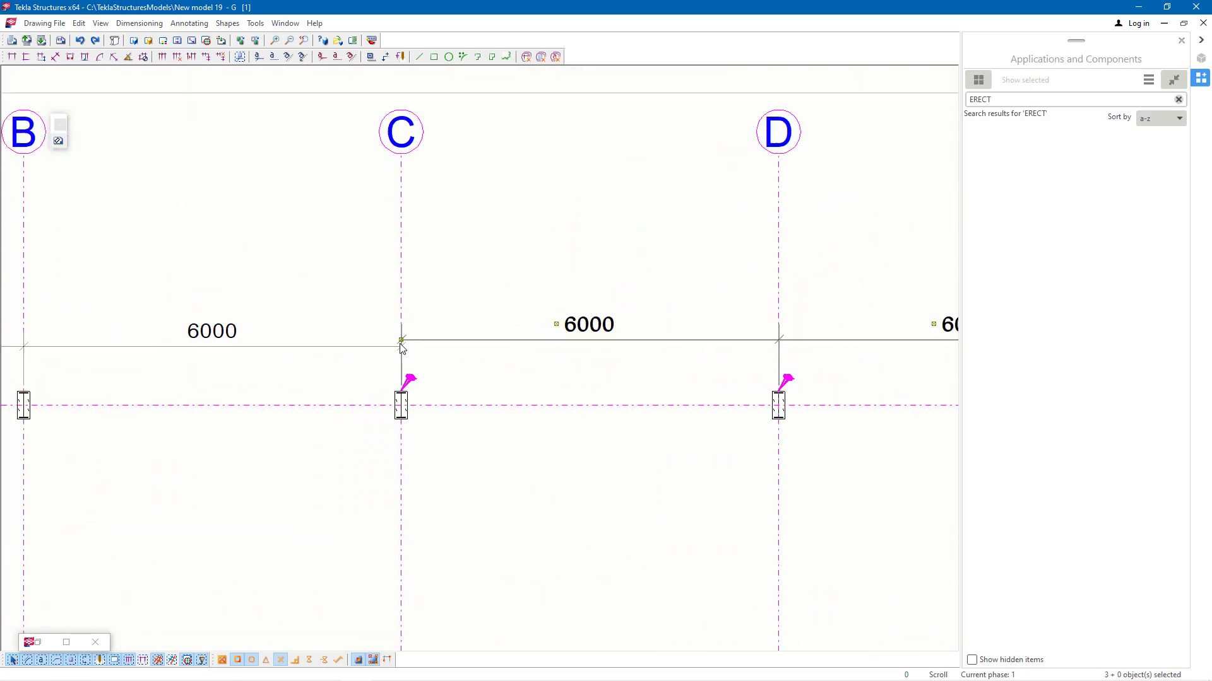
drag(401, 336, 398, 338)
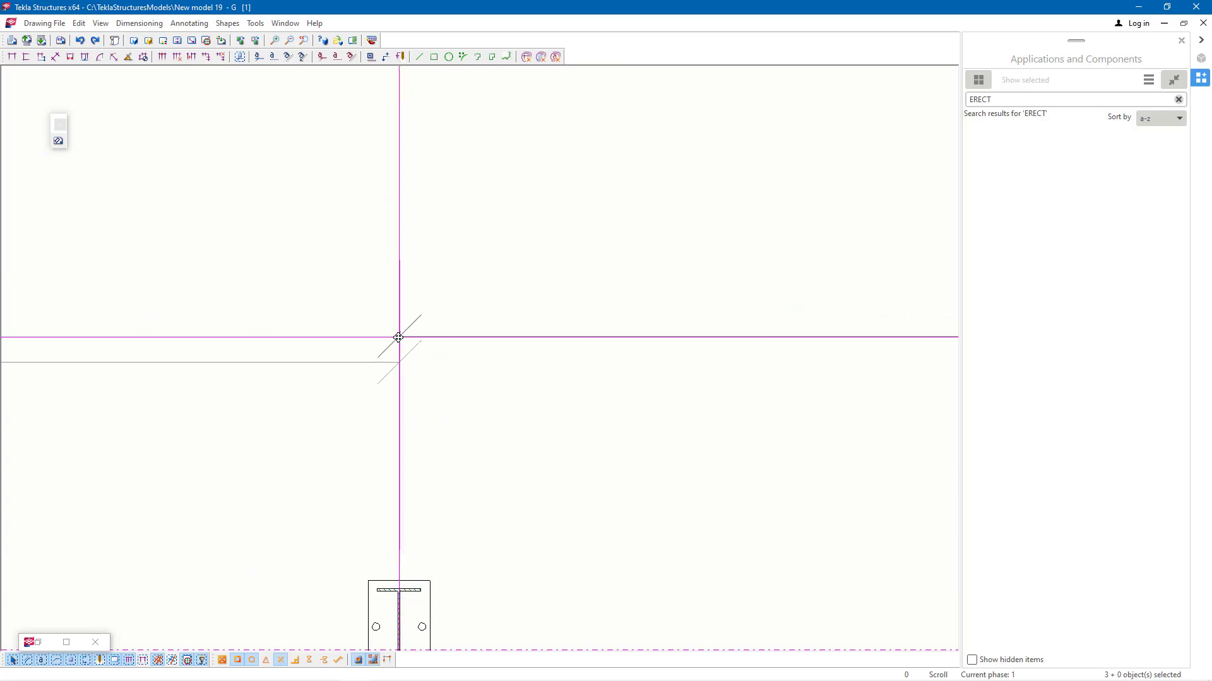
click(427, 321)
scroll(244, 376, down, 10)
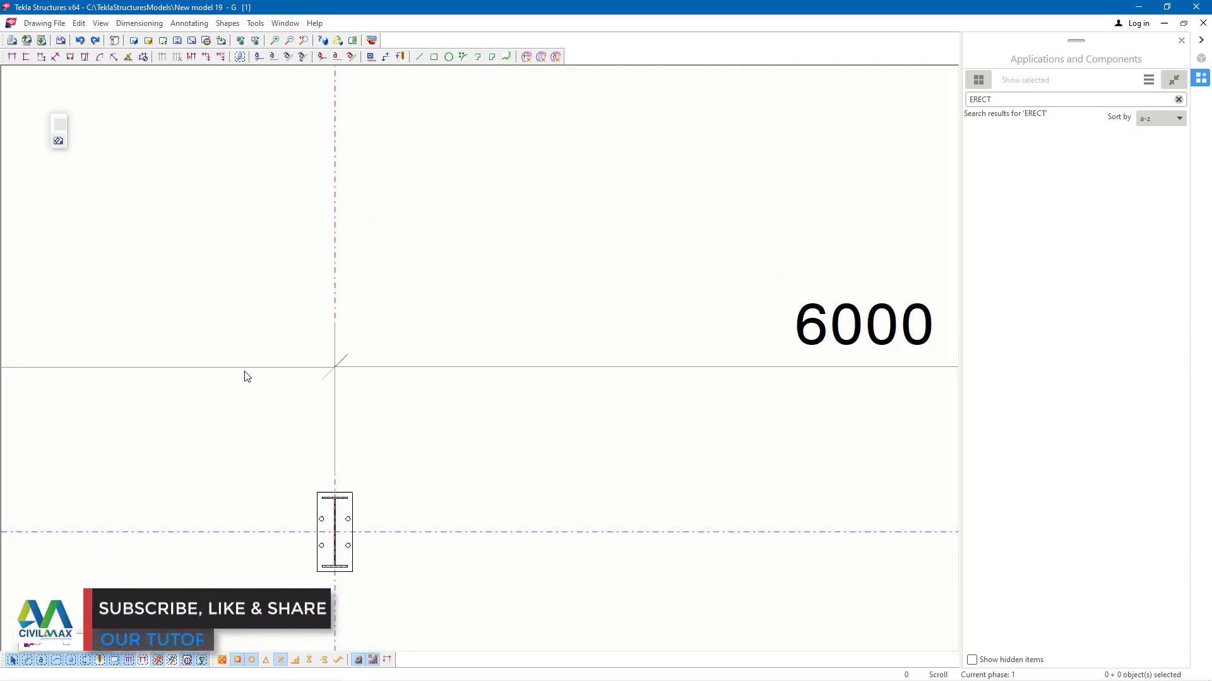
scroll(461, 387, down, 8)
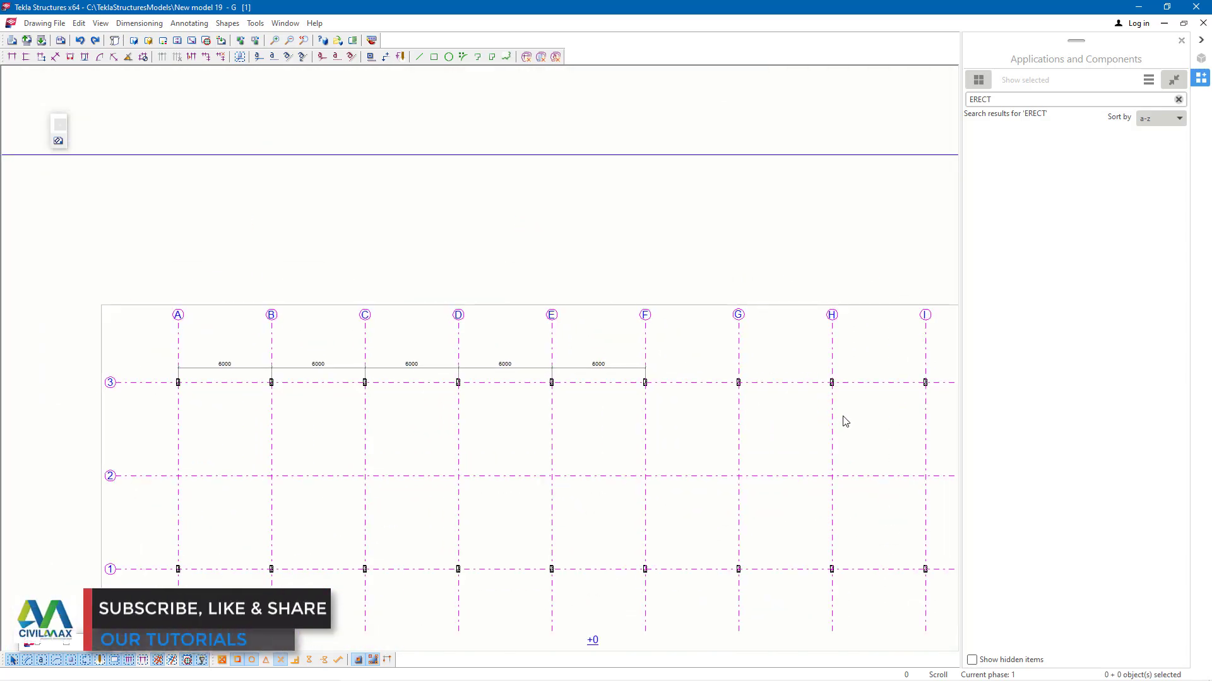
scroll(486, 387, up, 6)
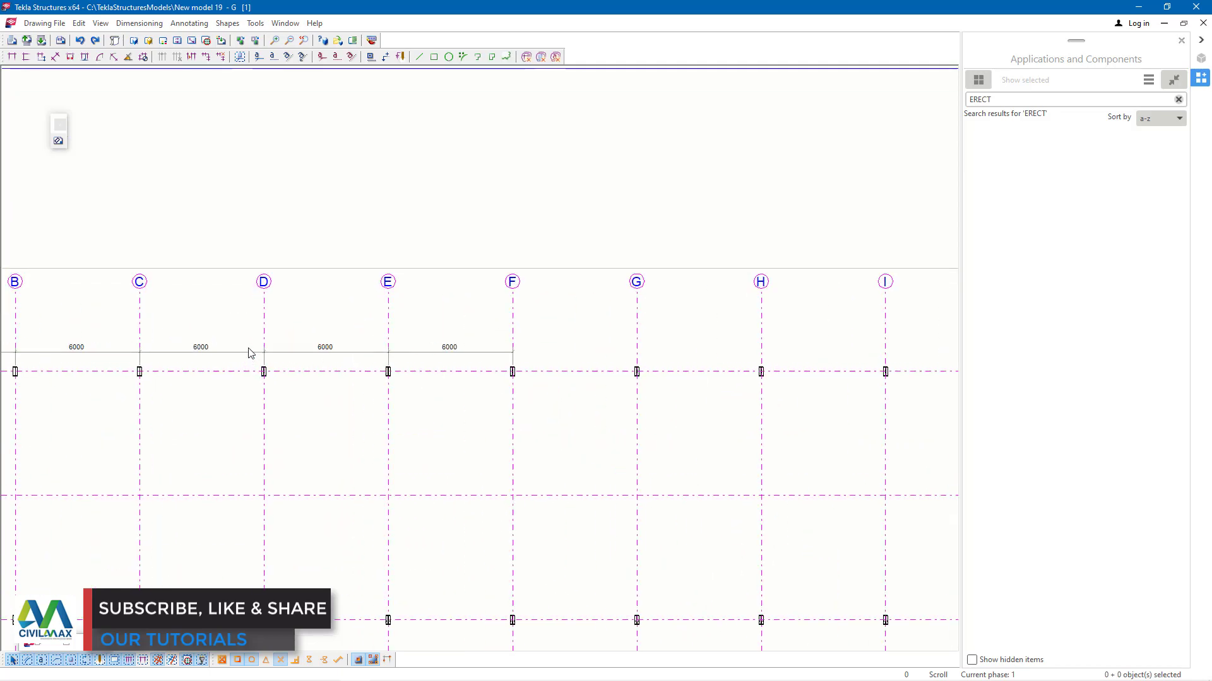
Step: Dimension the four remaining 6000 bays from grid F to J along grid 3
click(55, 57)
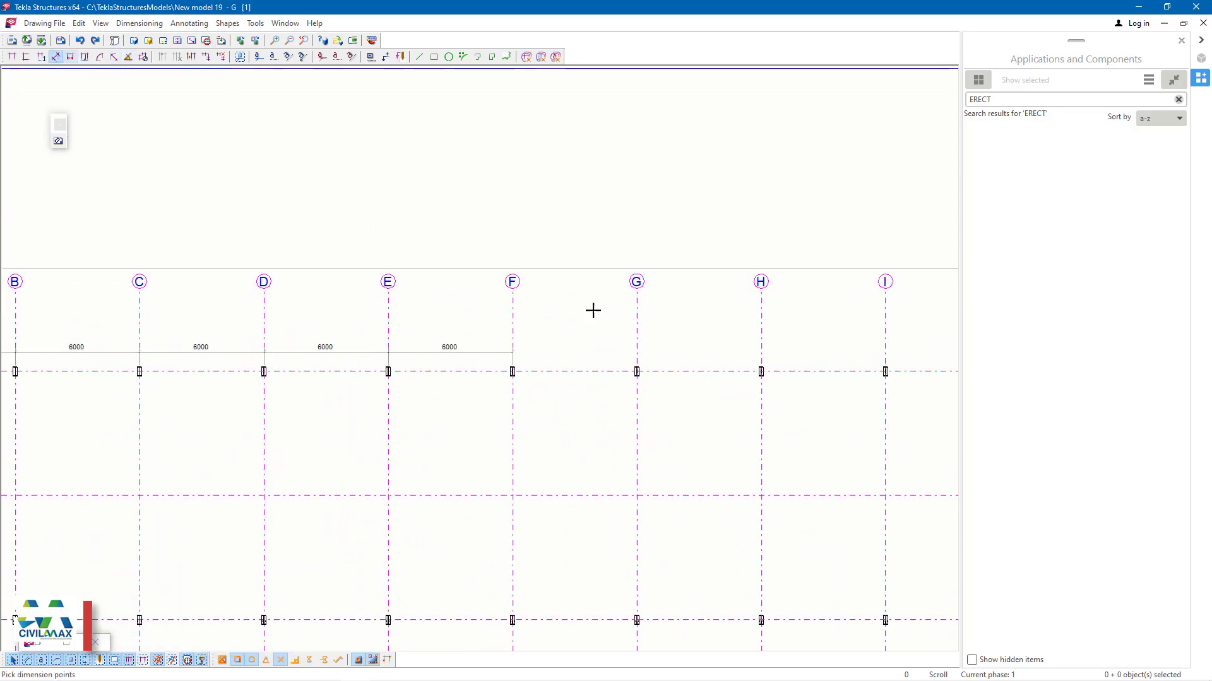
scroll(514, 366, up, 4)
scroll(515, 366, up, 6)
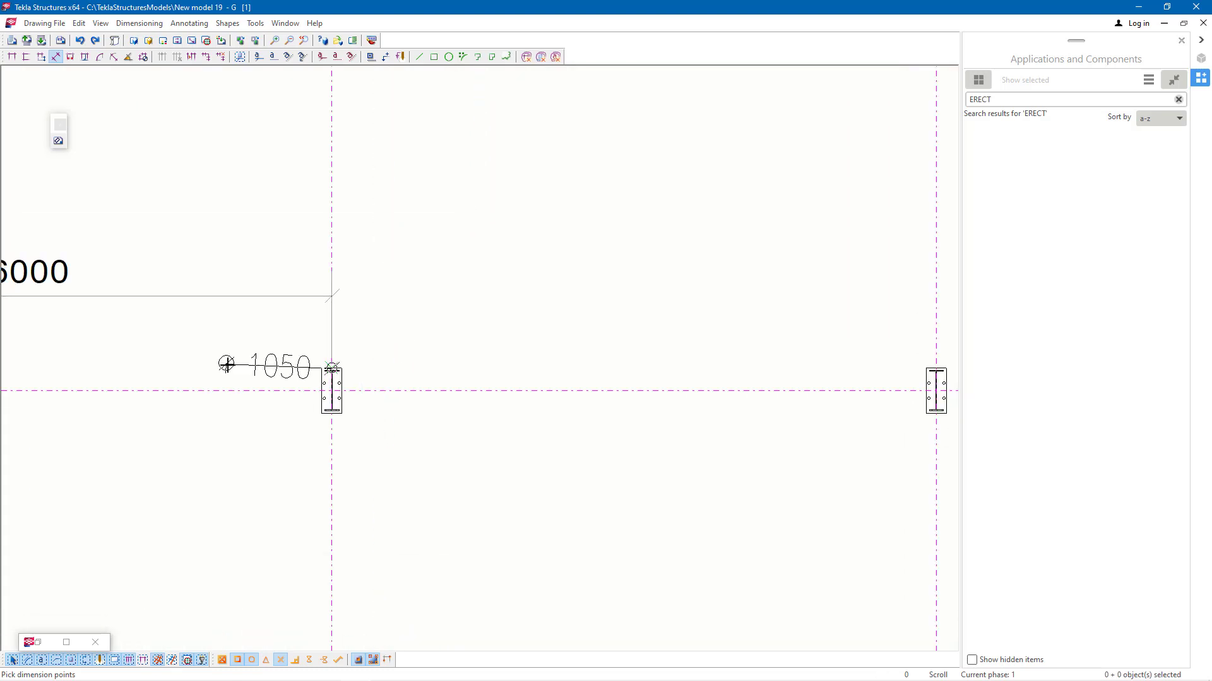
scroll(227, 364, down, 2)
scroll(751, 360, up, 5)
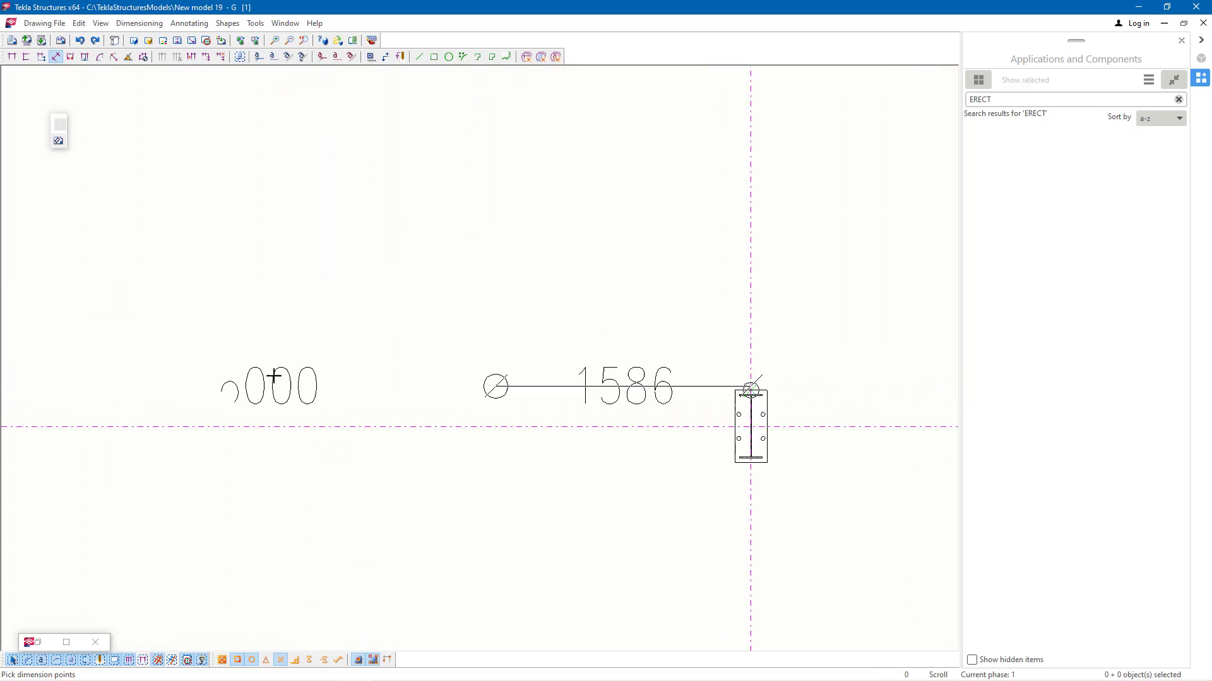
scroll(114, 377, down, 2)
scroll(605, 406, up, 2)
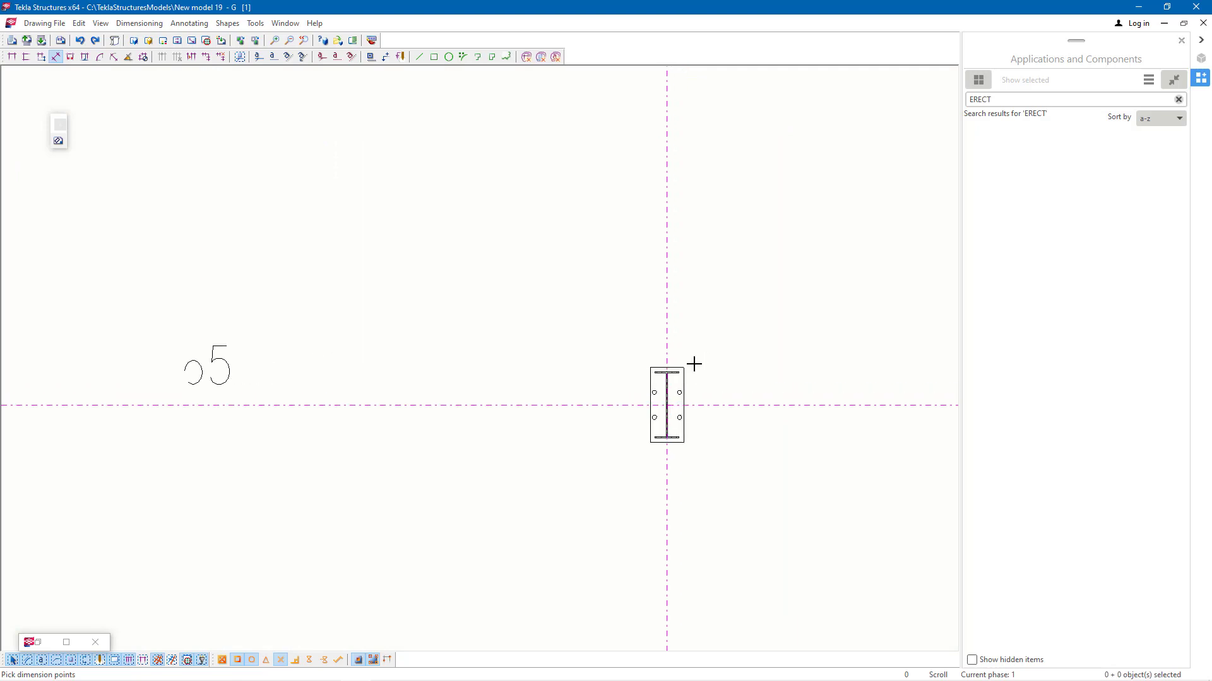
scroll(694, 364, up, 2)
scroll(189, 325, down, 3)
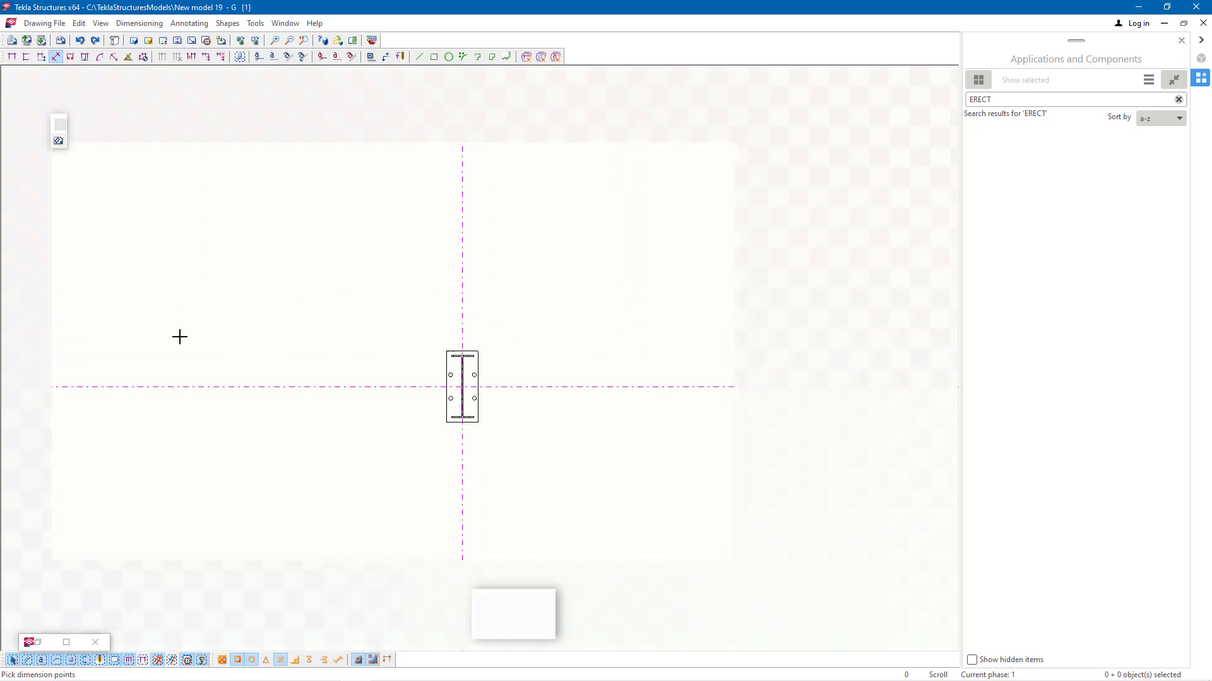
scroll(533, 322, up, 3)
scroll(632, 359, up, 2)
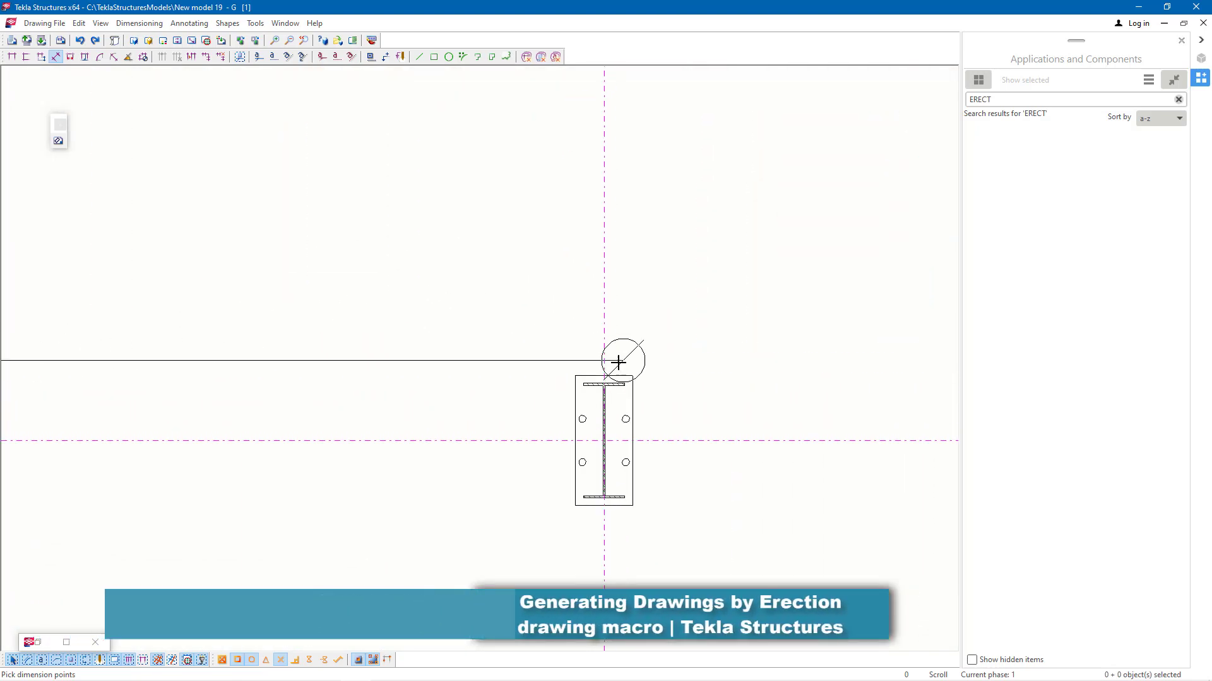
scroll(303, 378, down, 4)
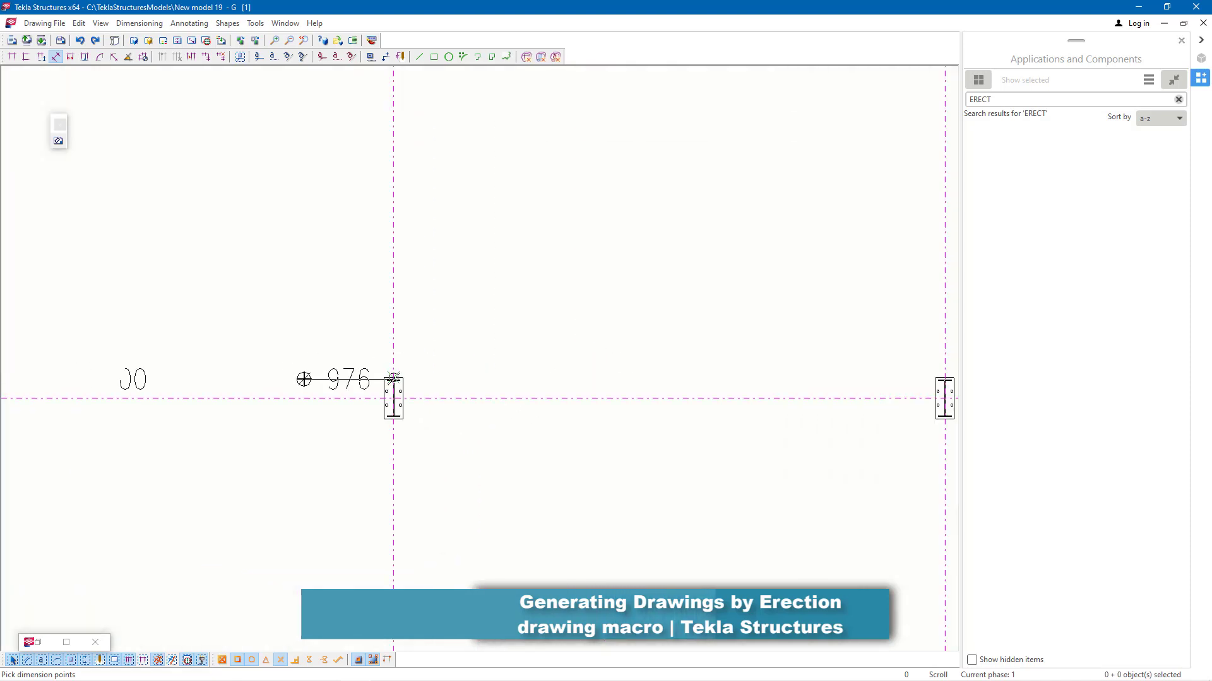
scroll(771, 378, up, 2)
scroll(847, 325, down, 2)
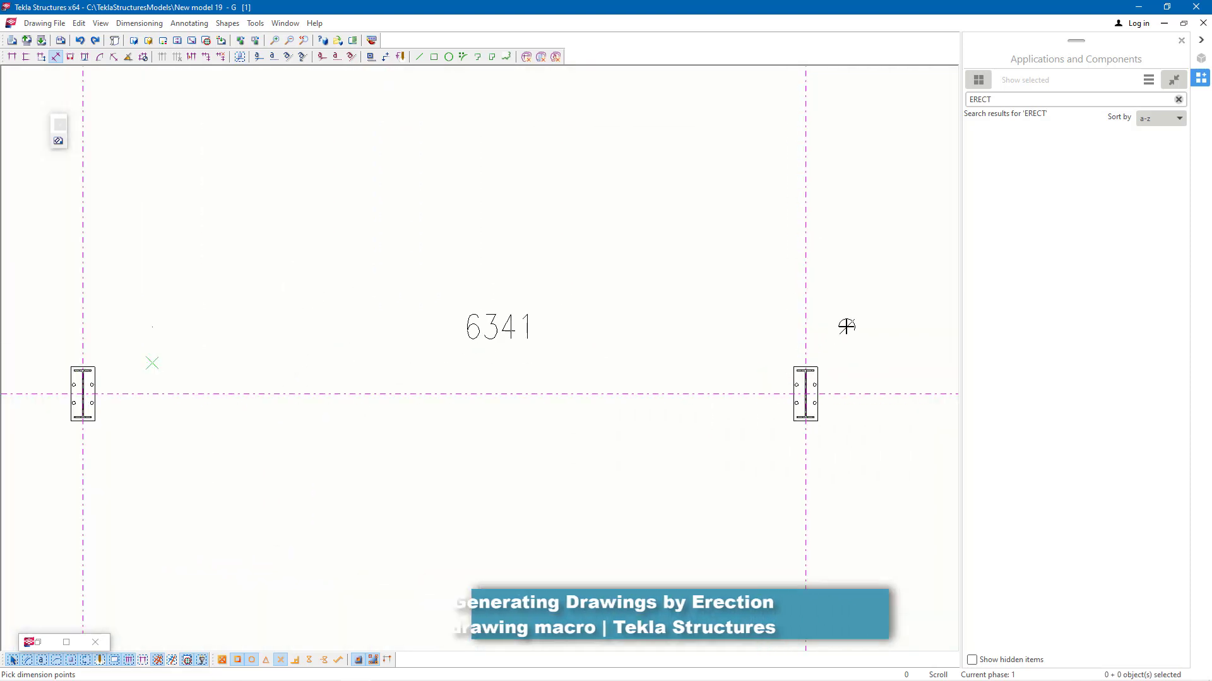
scroll(844, 341, up, 1)
scroll(820, 342, up, 2)
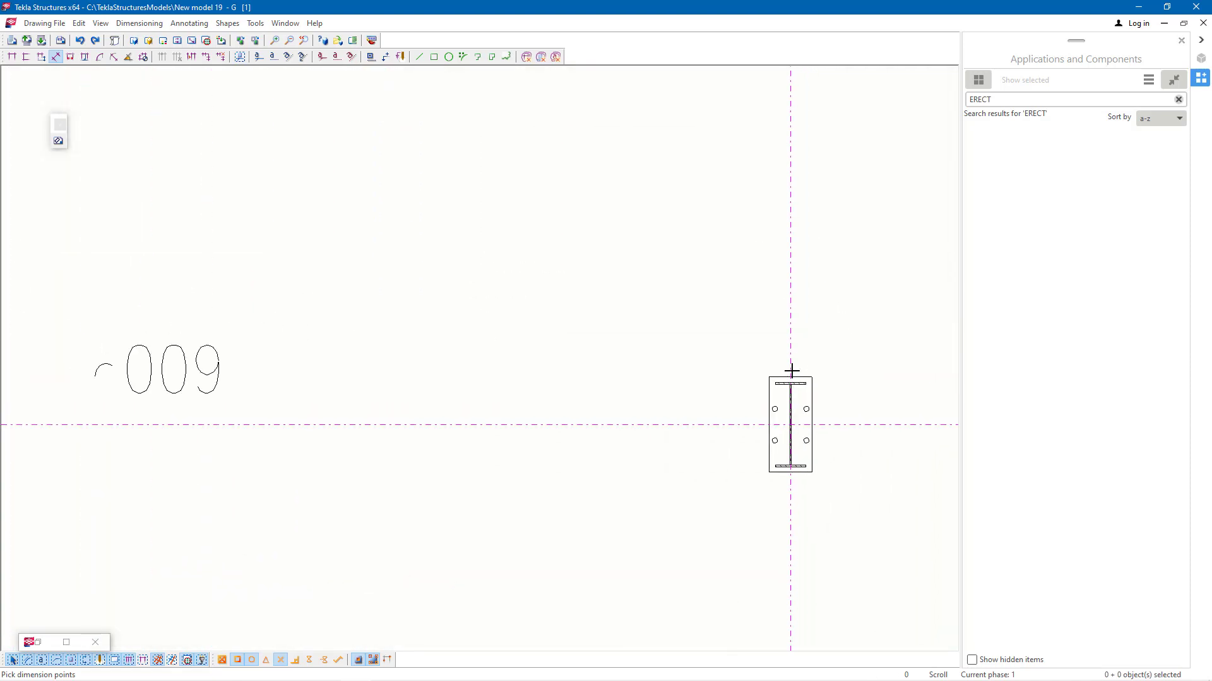
scroll(243, 362, down, 3)
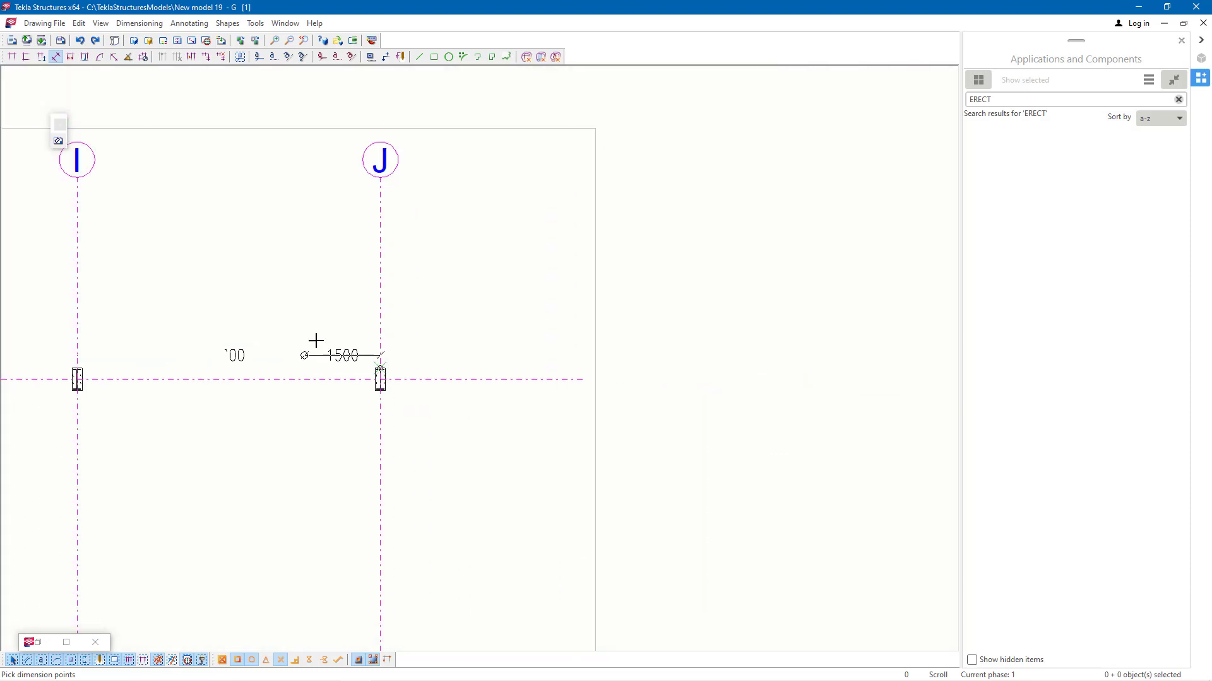
scroll(384, 347, up, 5)
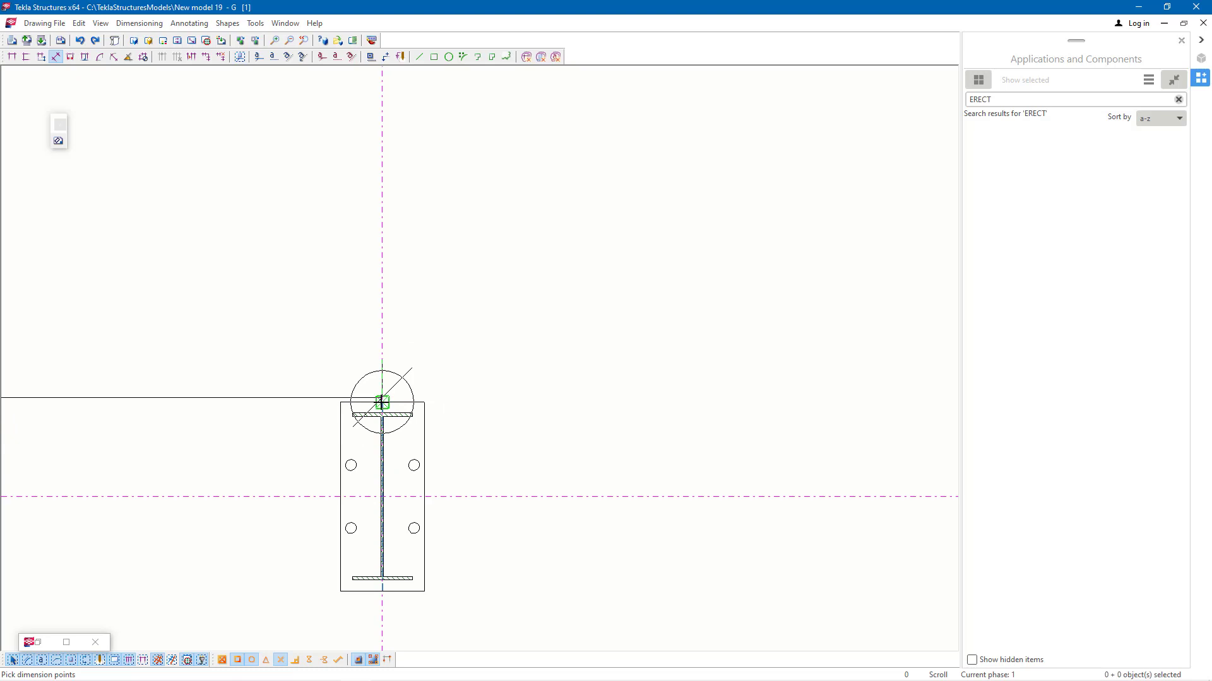
right_click(549, 280)
click(575, 290)
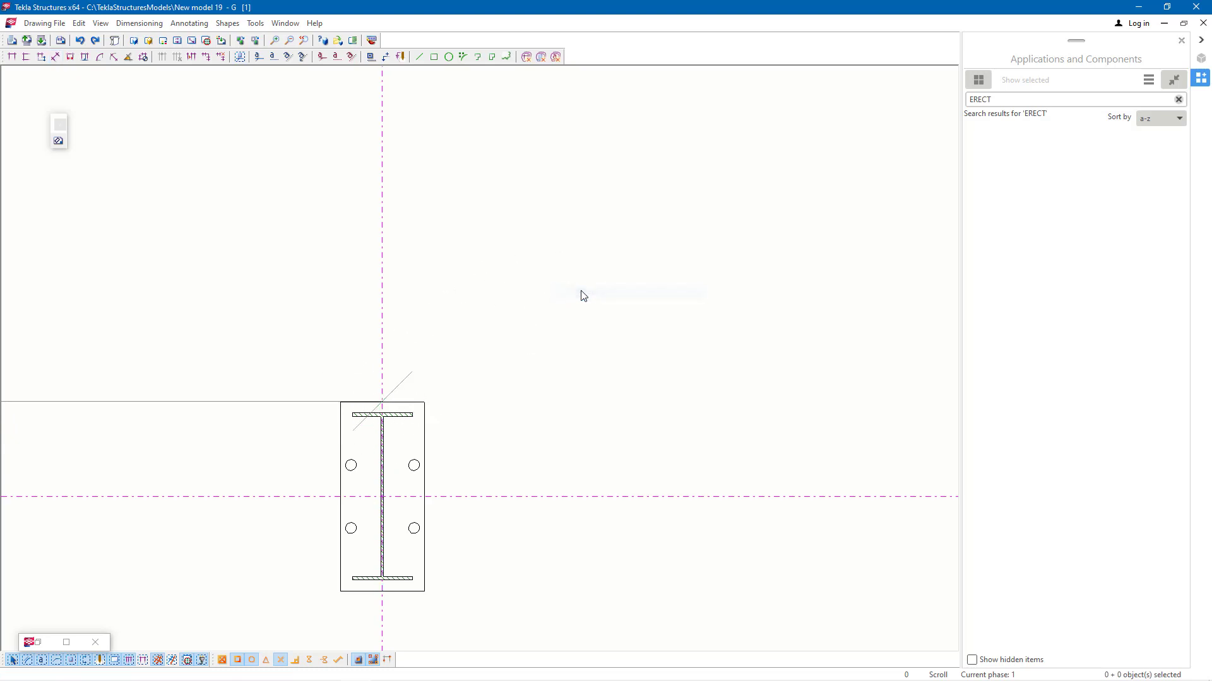
Step: Nudge the new 6000 dimension line slightly lower to match the row
scroll(731, 378, down, 2)
scroll(731, 377, down, 3)
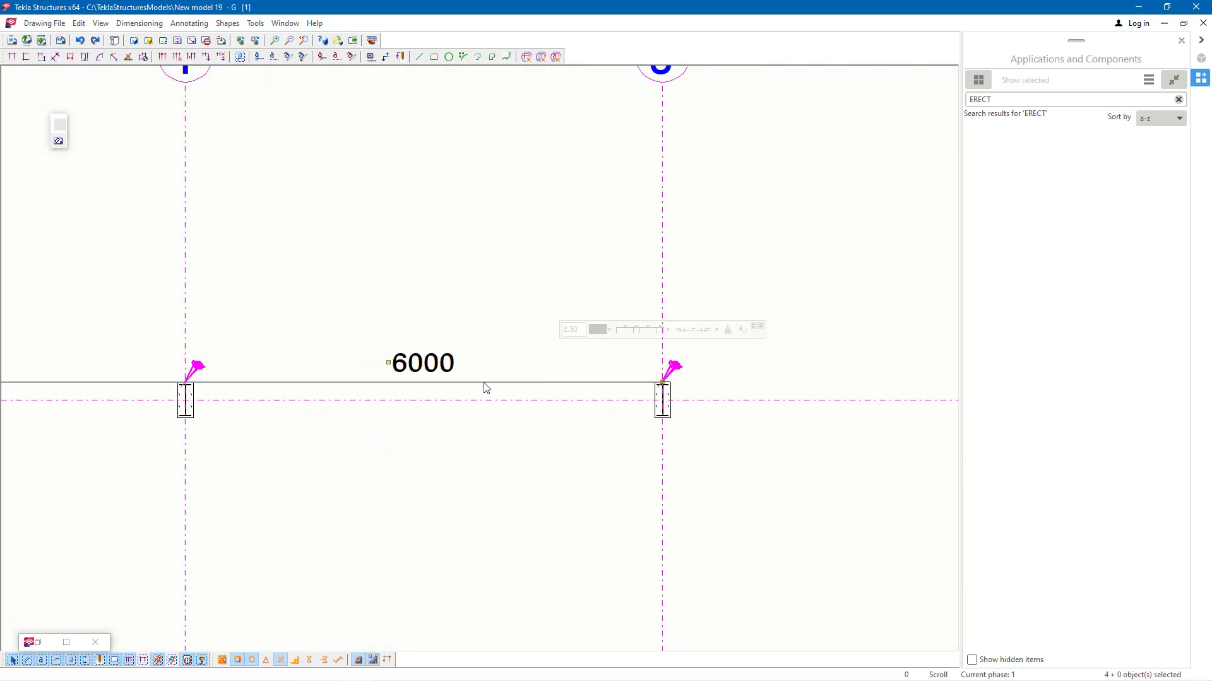
scroll(819, 333, down, 5)
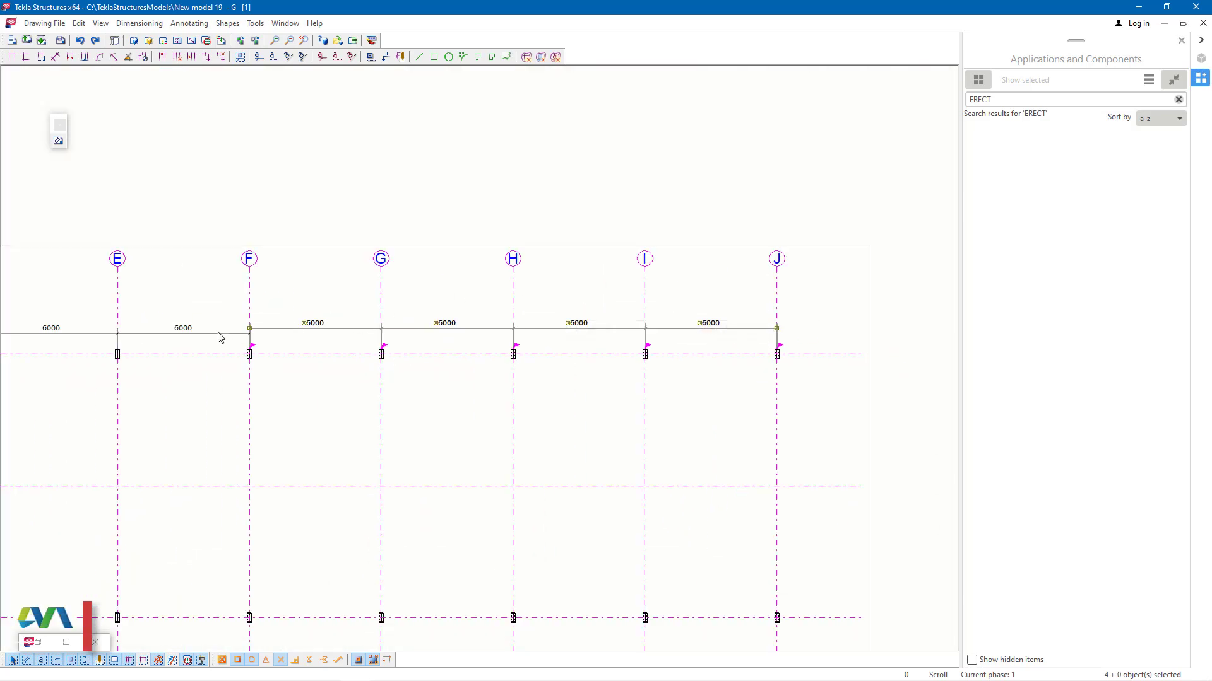
scroll(265, 338, up, 5)
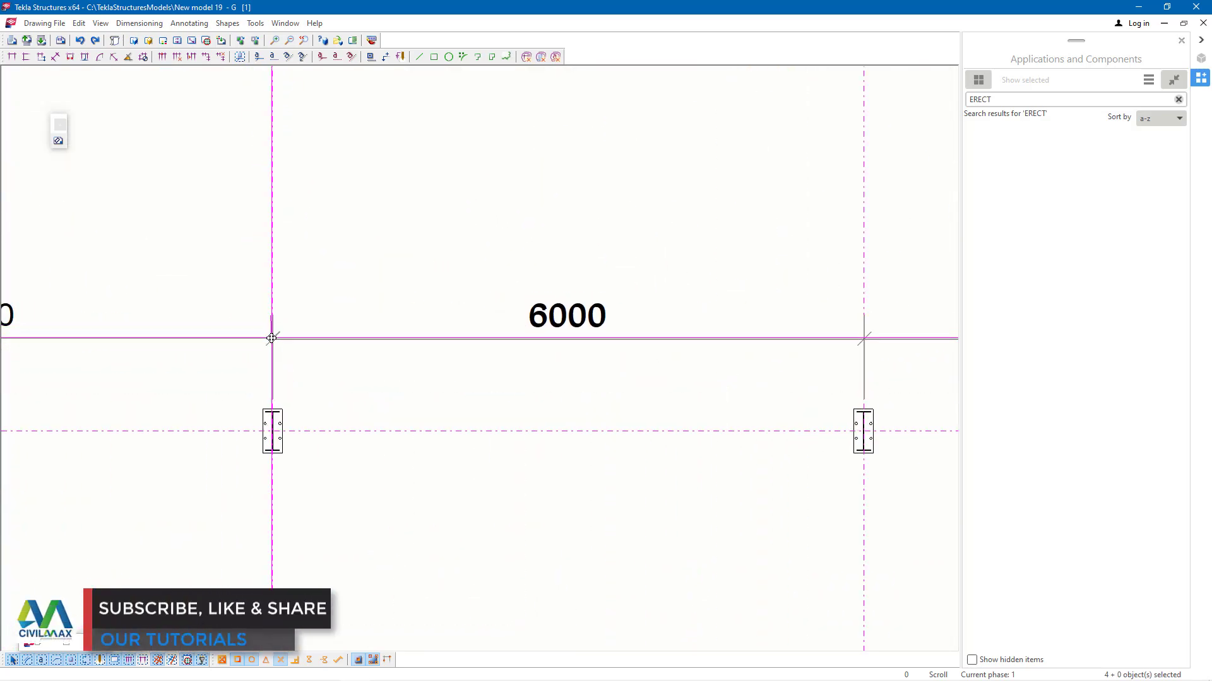
drag(271, 339, 272, 336)
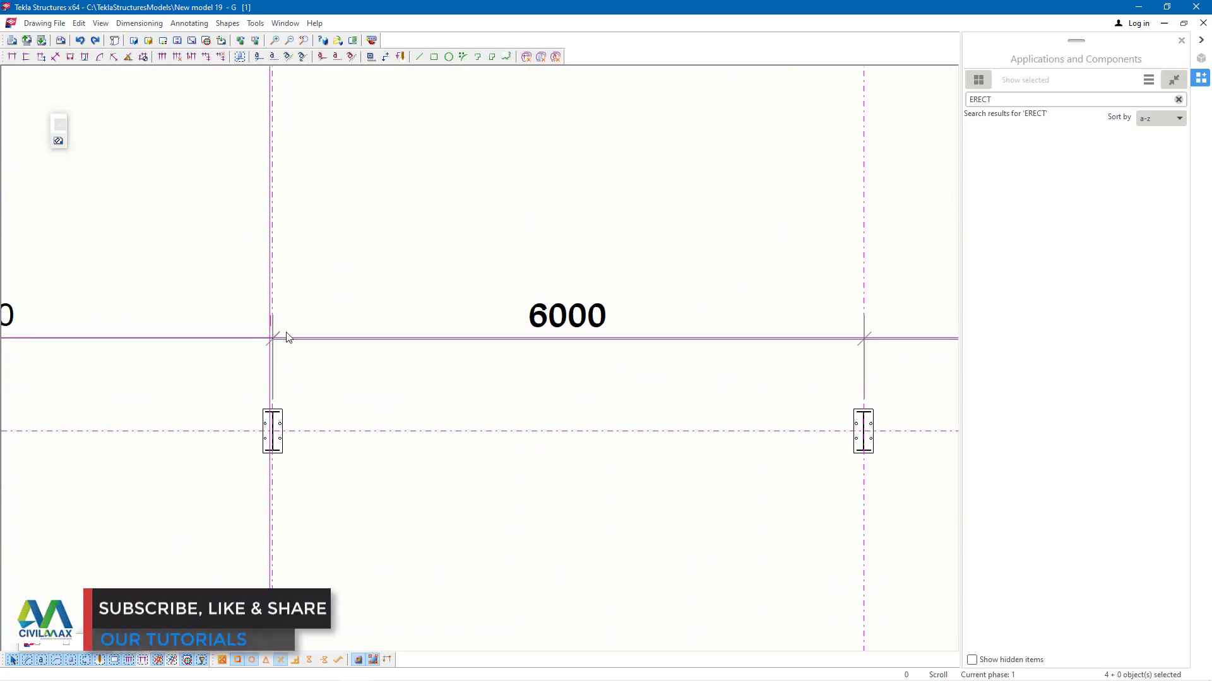
scroll(371, 307, down, 8)
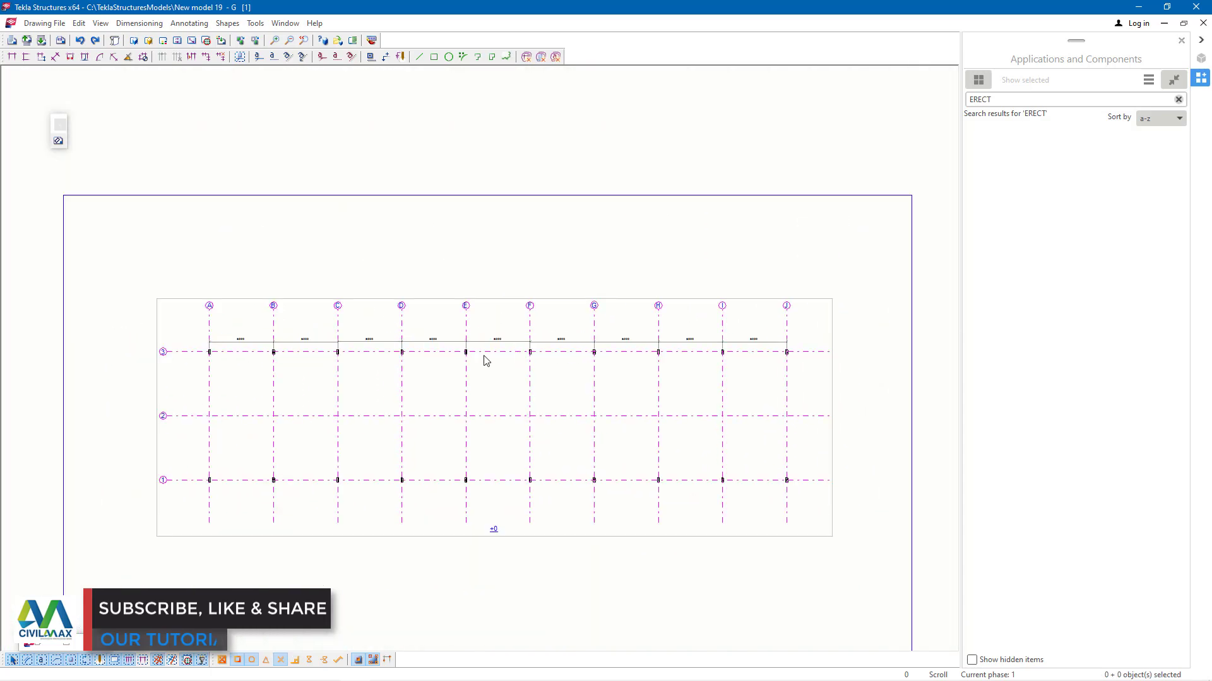
scroll(192, 343, up, 5)
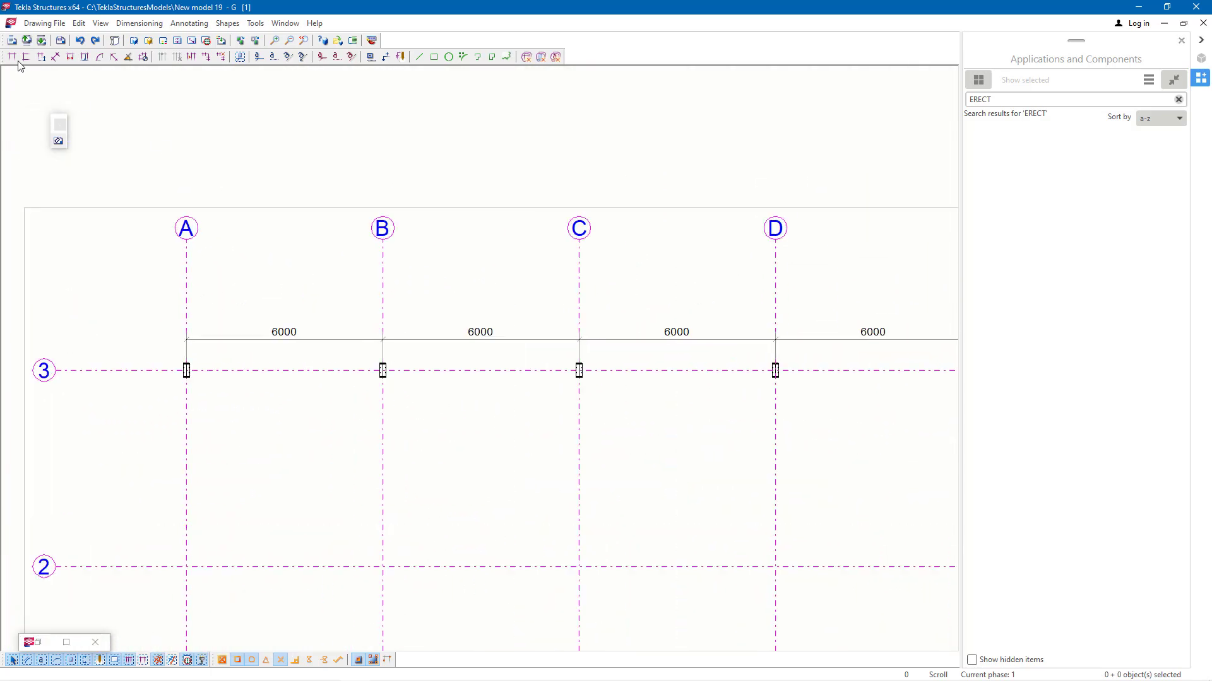
Step: Drag the overall 54000 A–J dimension up above the 6000 bay row
scroll(189, 363, up, 8)
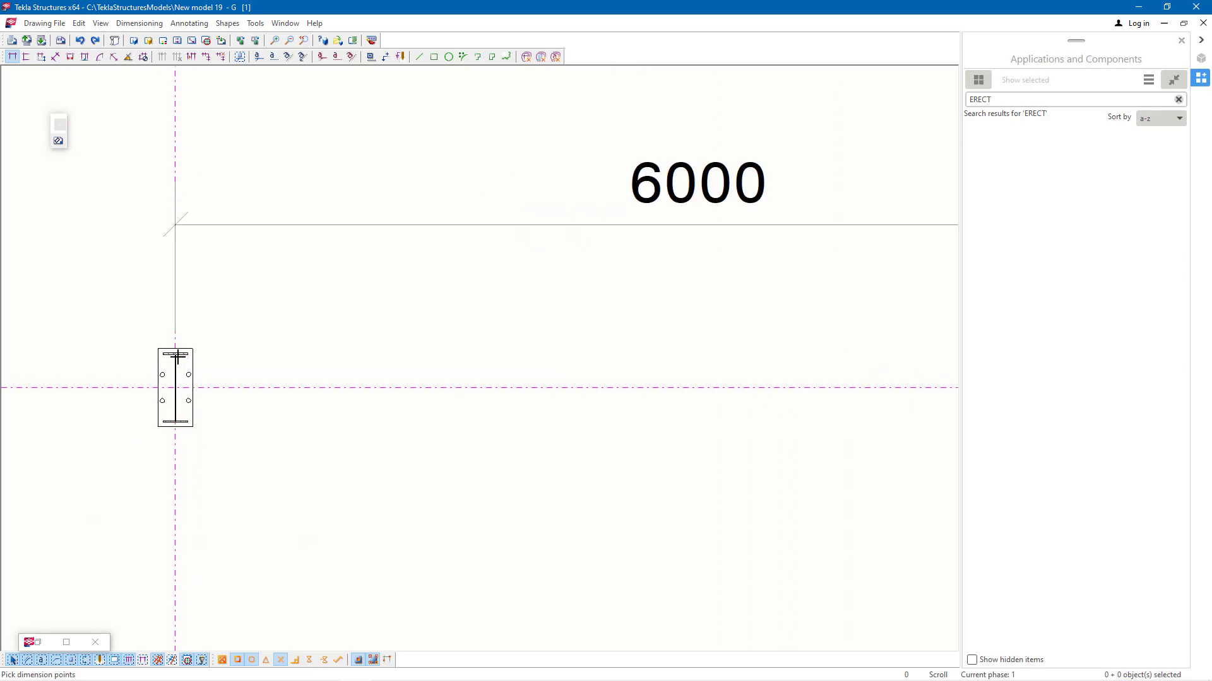
scroll(171, 344, down, 8)
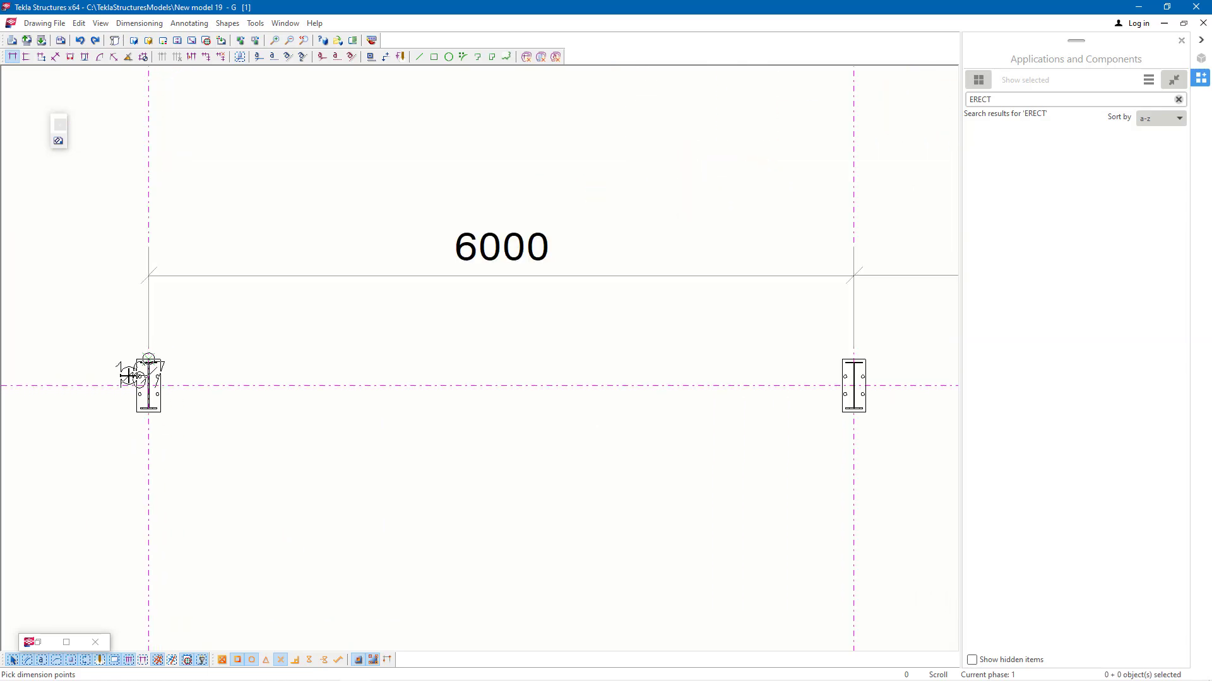
scroll(139, 379, down, 4)
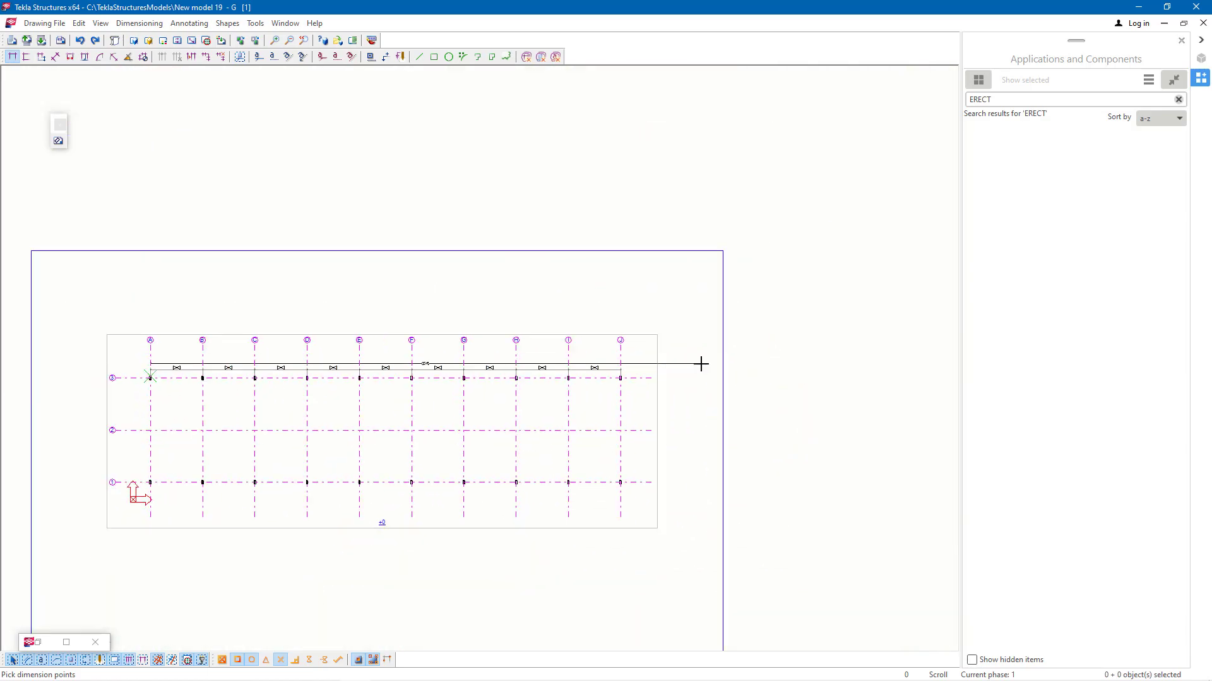
scroll(631, 379, up, 5)
scroll(536, 382, up, 8)
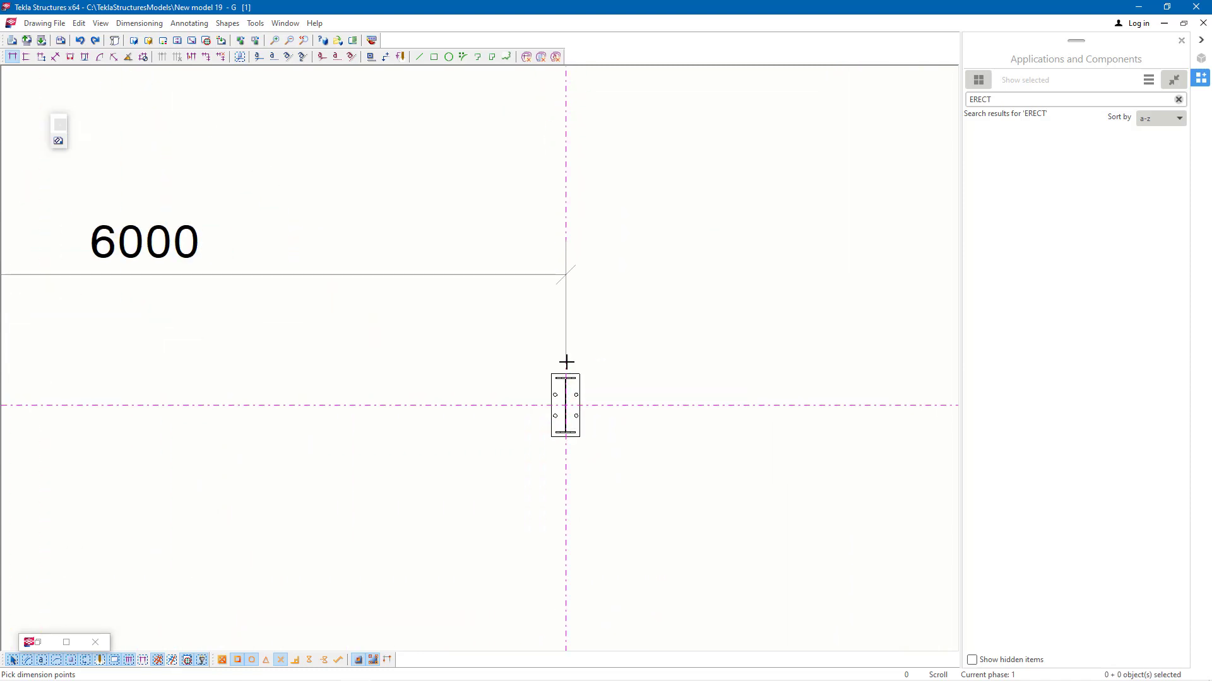
scroll(559, 386, down, 6)
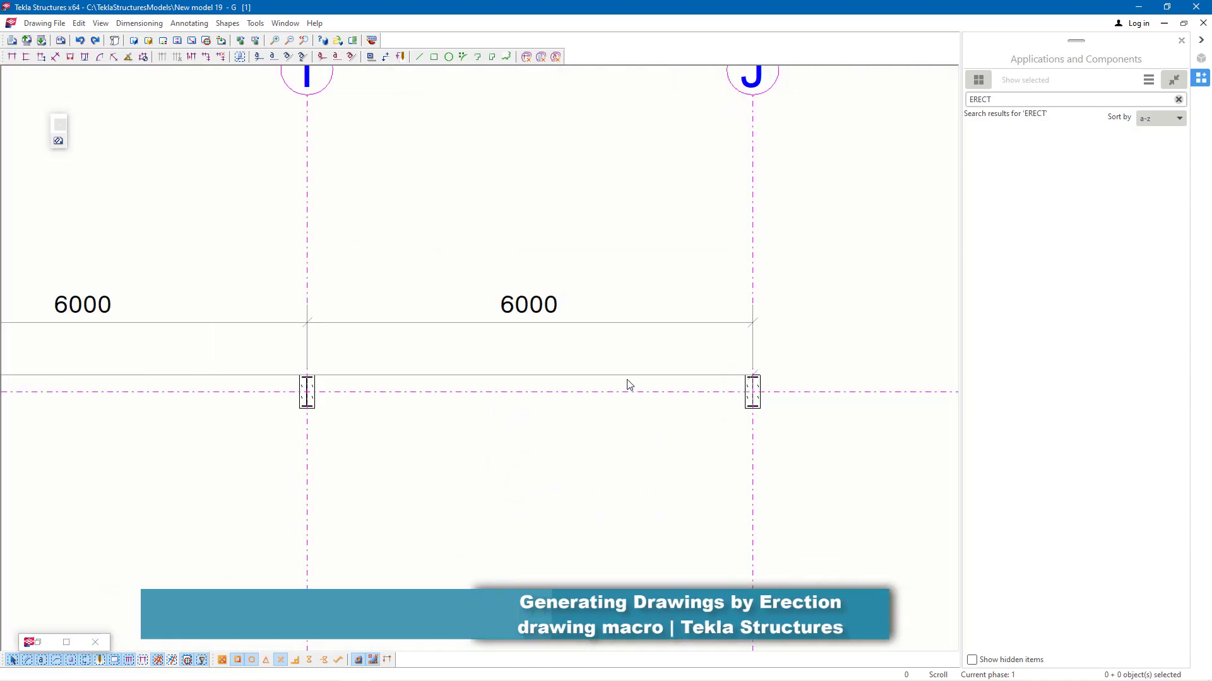
drag(629, 377, 632, 273)
scroll(839, 352, down, 5)
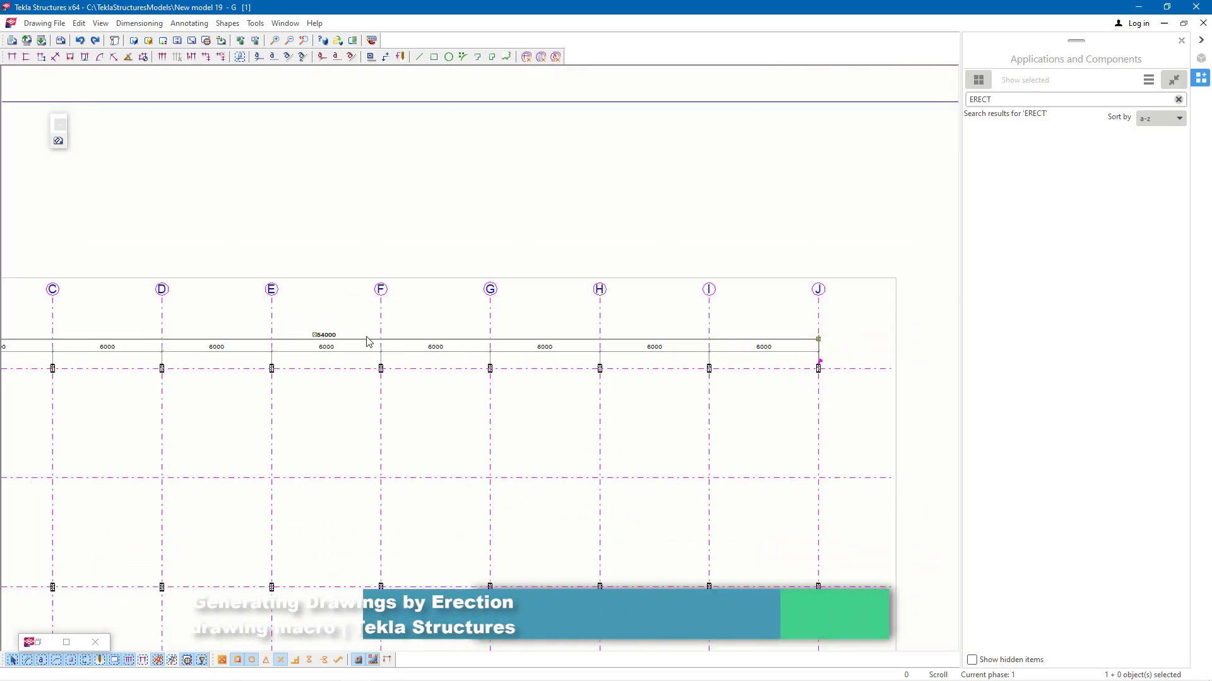
scroll(280, 346, up, 3)
scroll(279, 347, up, 1)
scroll(427, 303, down, 6)
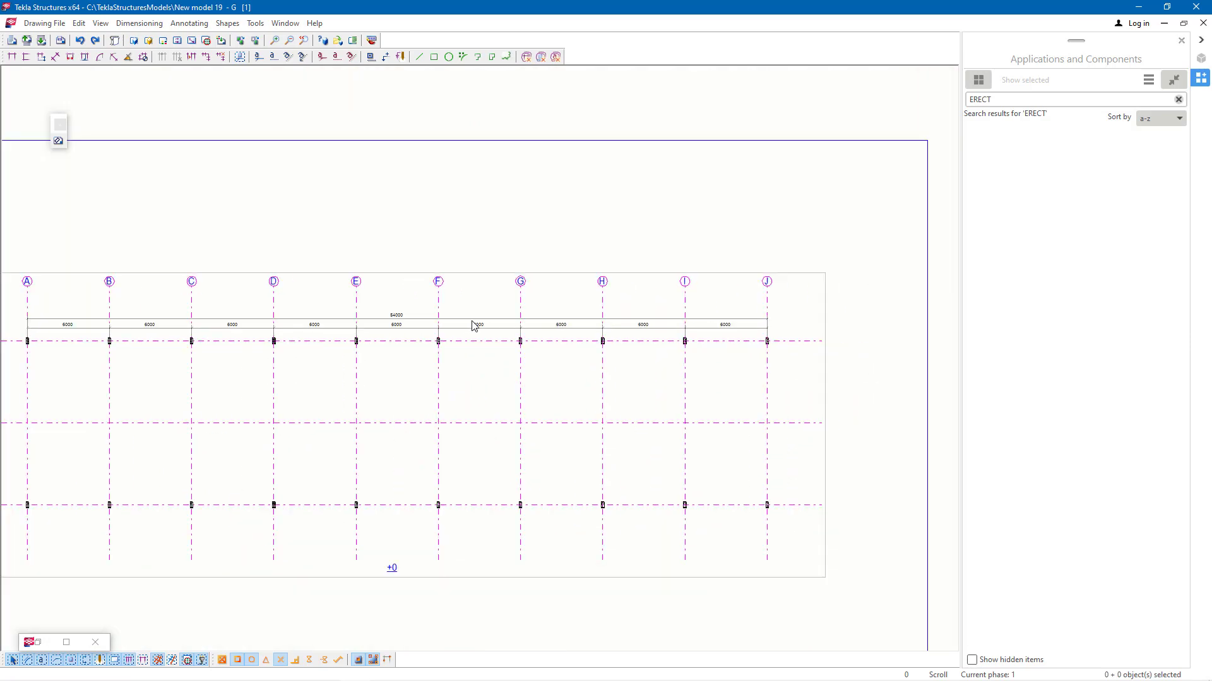
scroll(72, 345, up, 8)
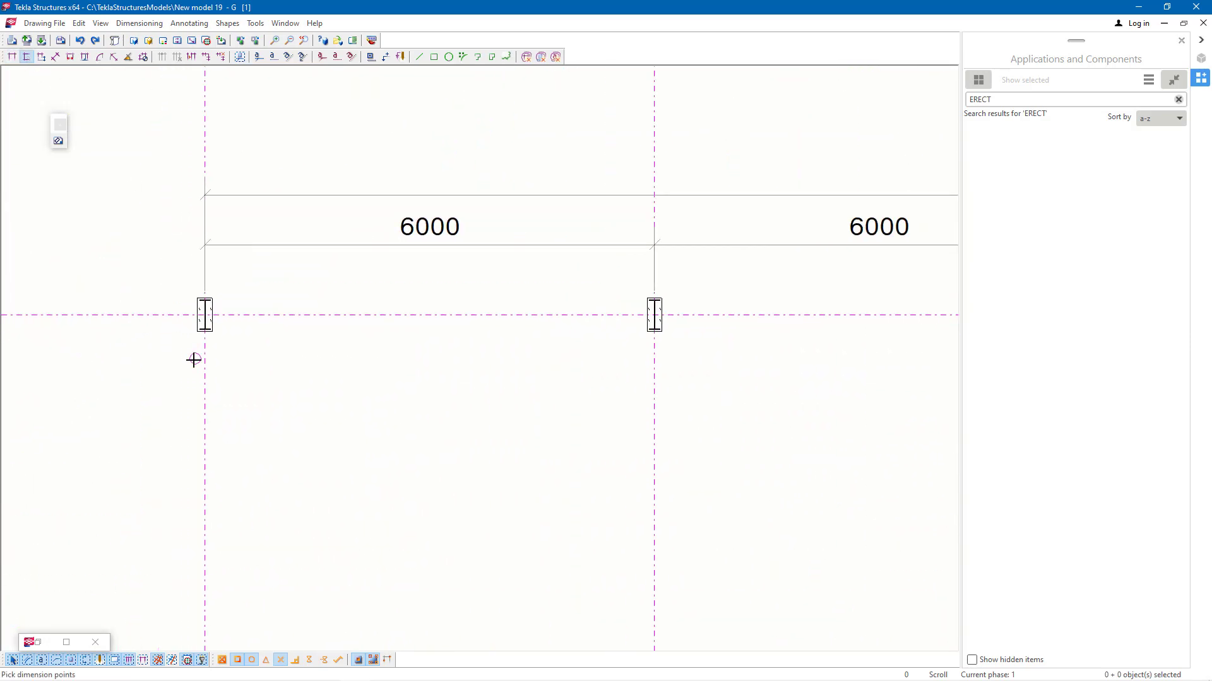
Step: Cancel the vertical dimension that was in progress
scroll(194, 360, up, 4)
scroll(202, 287, down, 7)
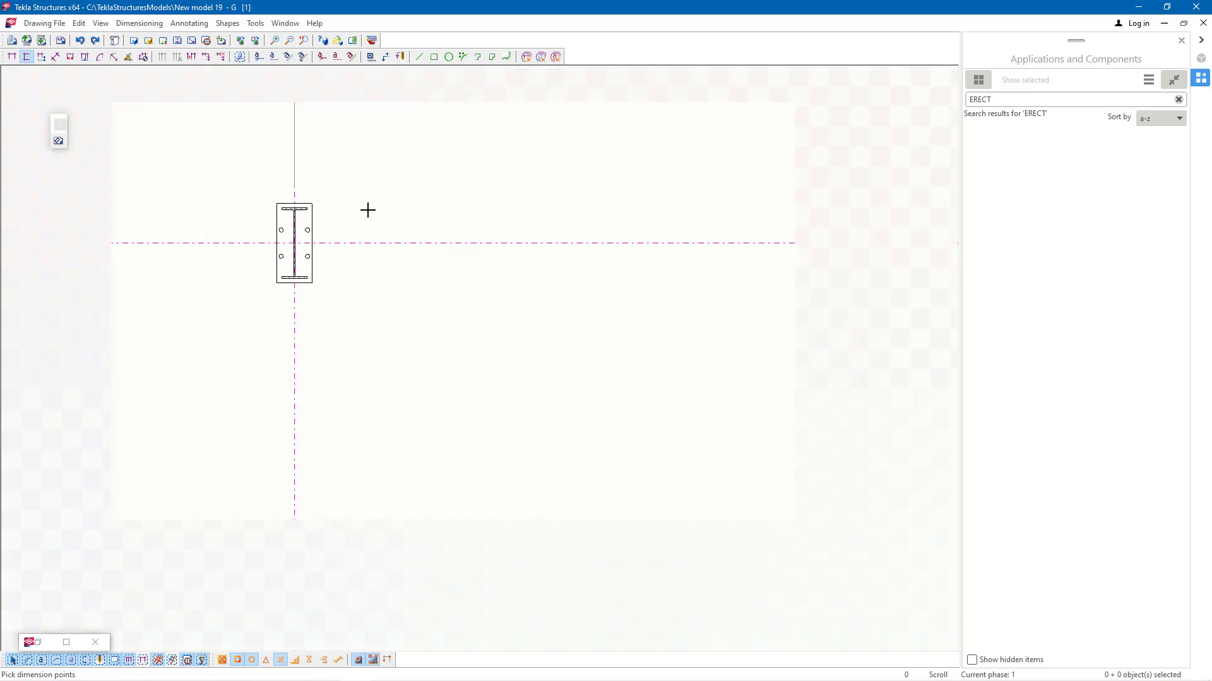
scroll(345, 346, up, 2)
scroll(345, 346, up, 2)
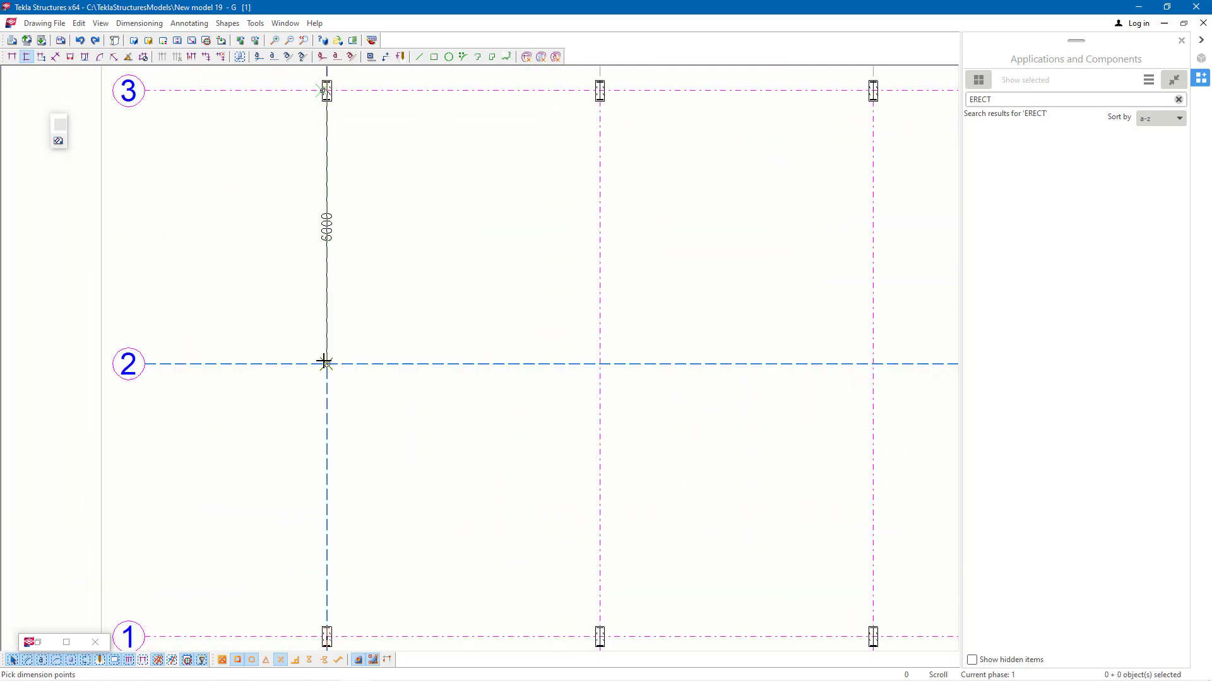
right_click(420, 192)
click(445, 201)
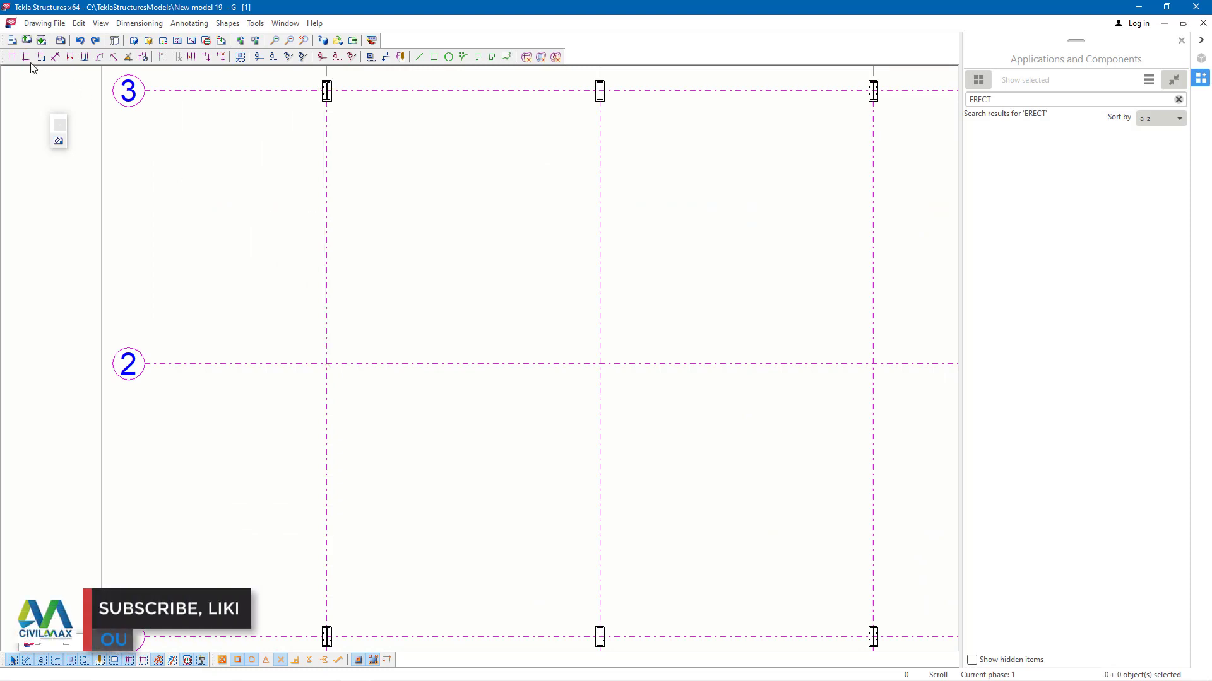
Step: Create a vertical 6000 dimension between grid rows 3 and 2, then exit the command
key(Return)
click(323, 364)
scroll(323, 364, down, 1)
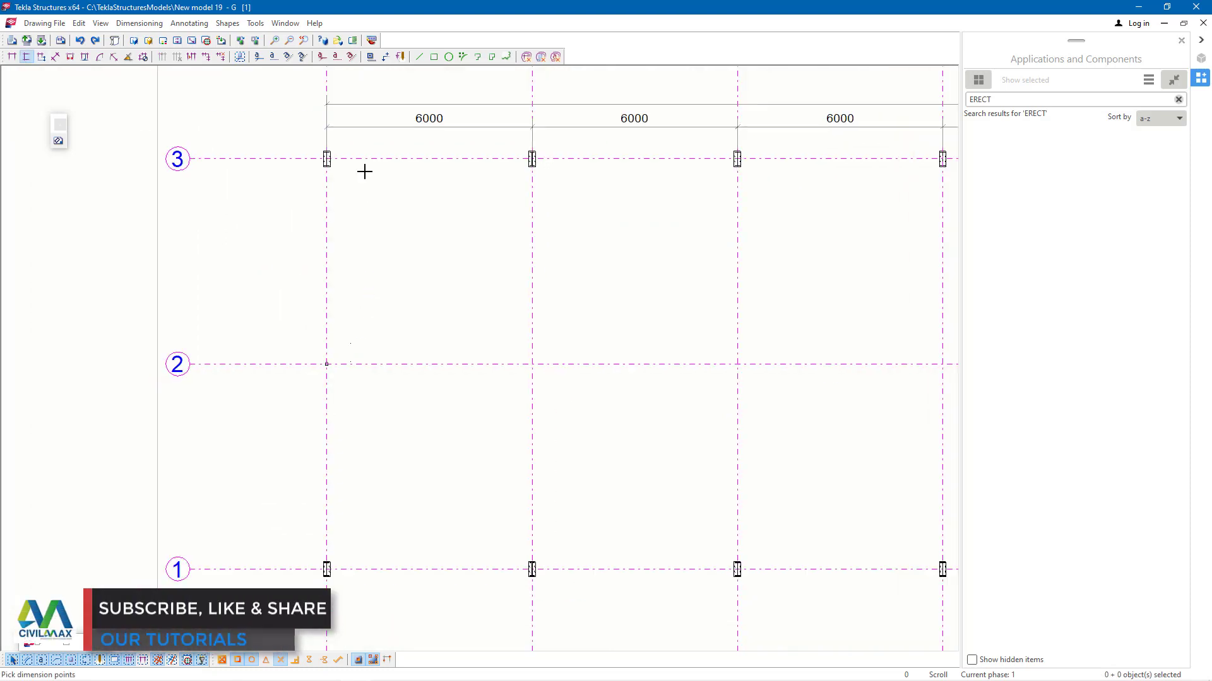
scroll(330, 154, up, 8)
scroll(294, 164, up, 7)
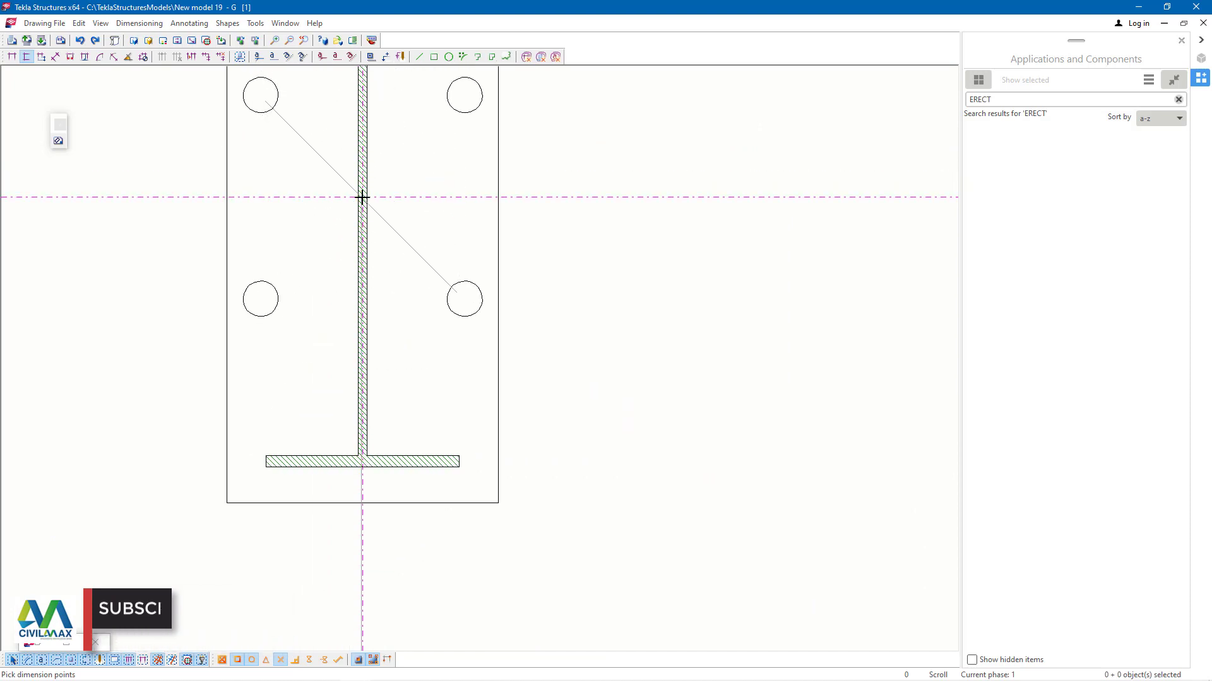
right_click(433, 162)
click(455, 165)
scroll(382, 174, down, 3)
scroll(378, 175, down, 5)
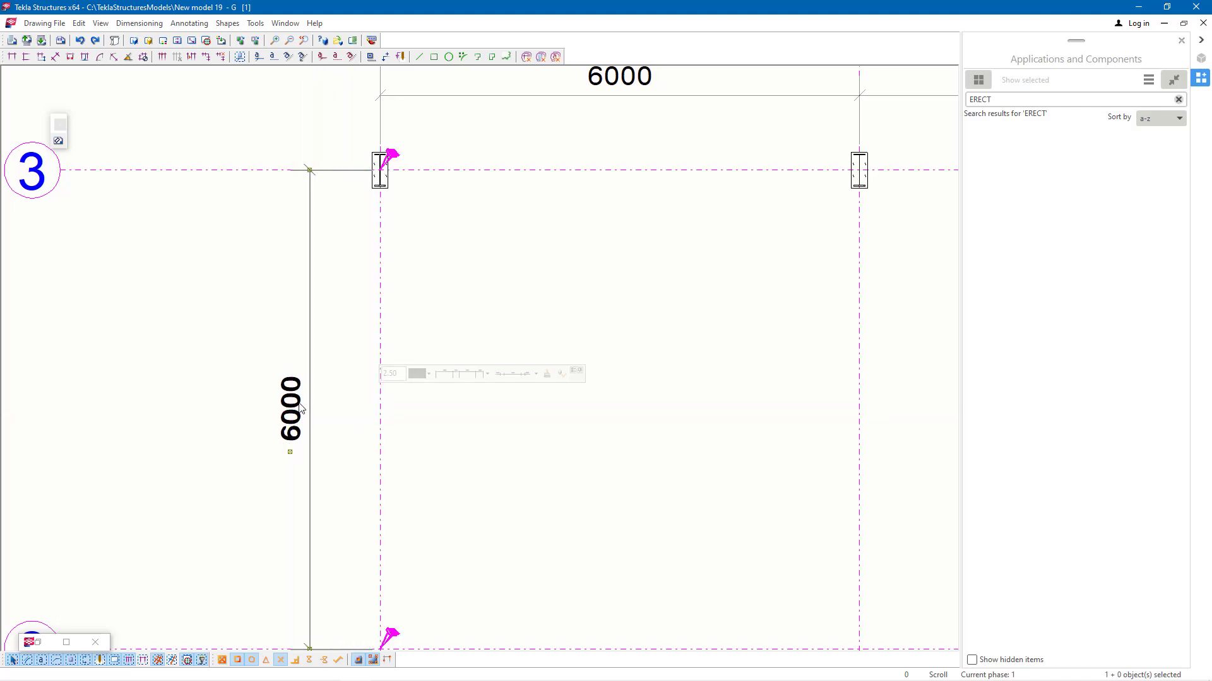
scroll(415, 261, down, 3)
key(Escape)
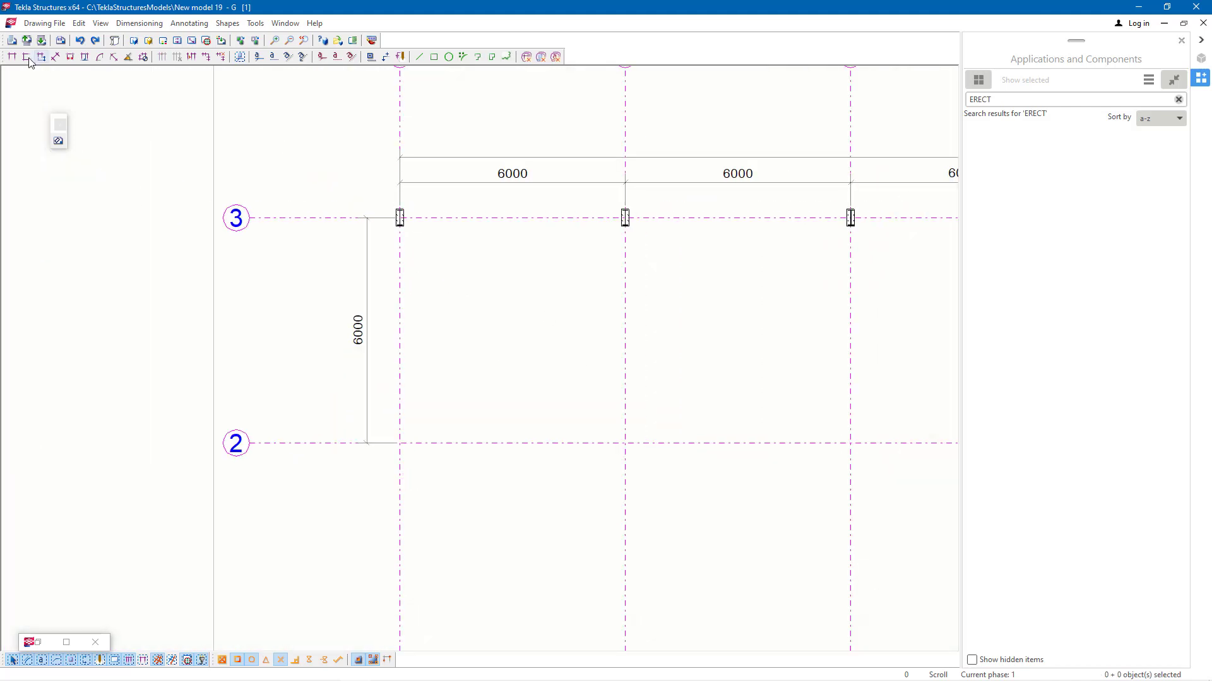
scroll(410, 457, up, 3)
scroll(427, 208, down, 4)
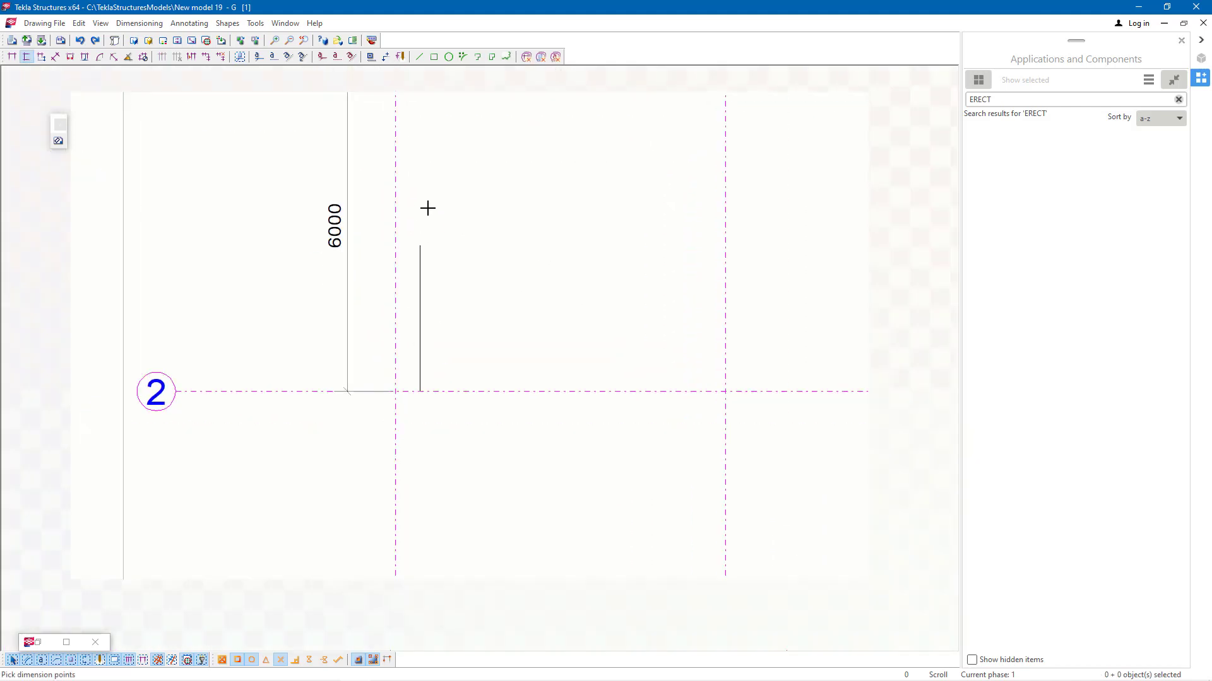
scroll(410, 421, up, 5)
scroll(401, 403, up, 10)
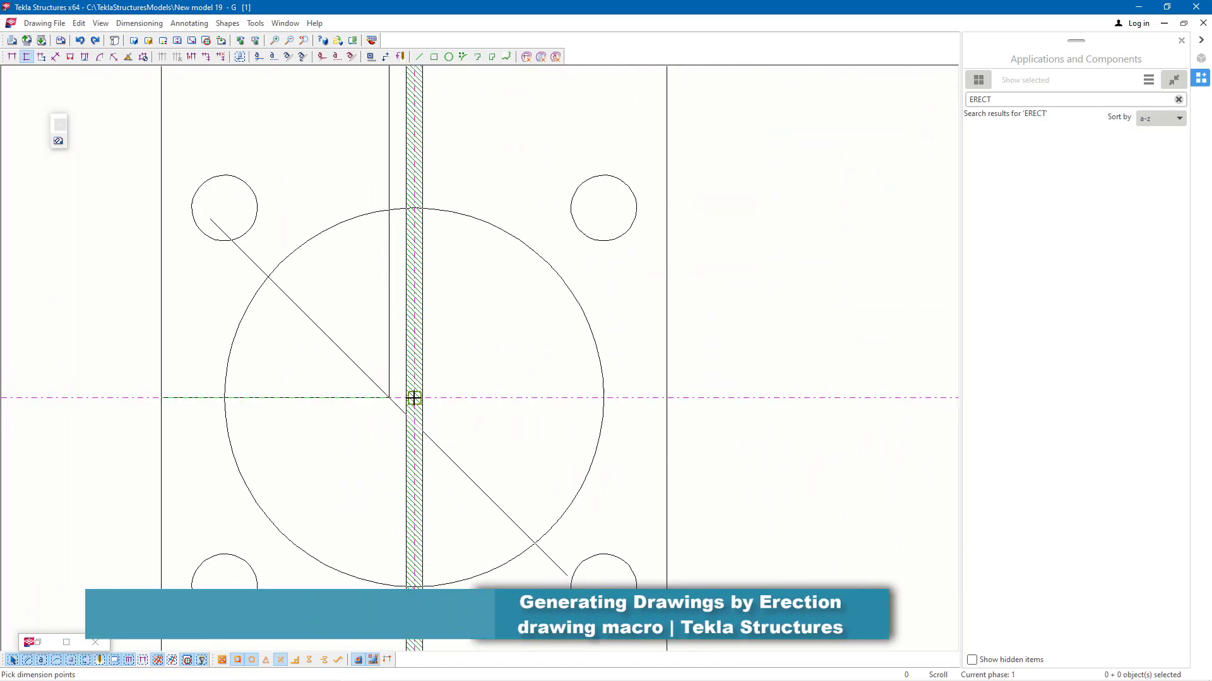
click(554, 324)
scroll(445, 498, down, 10)
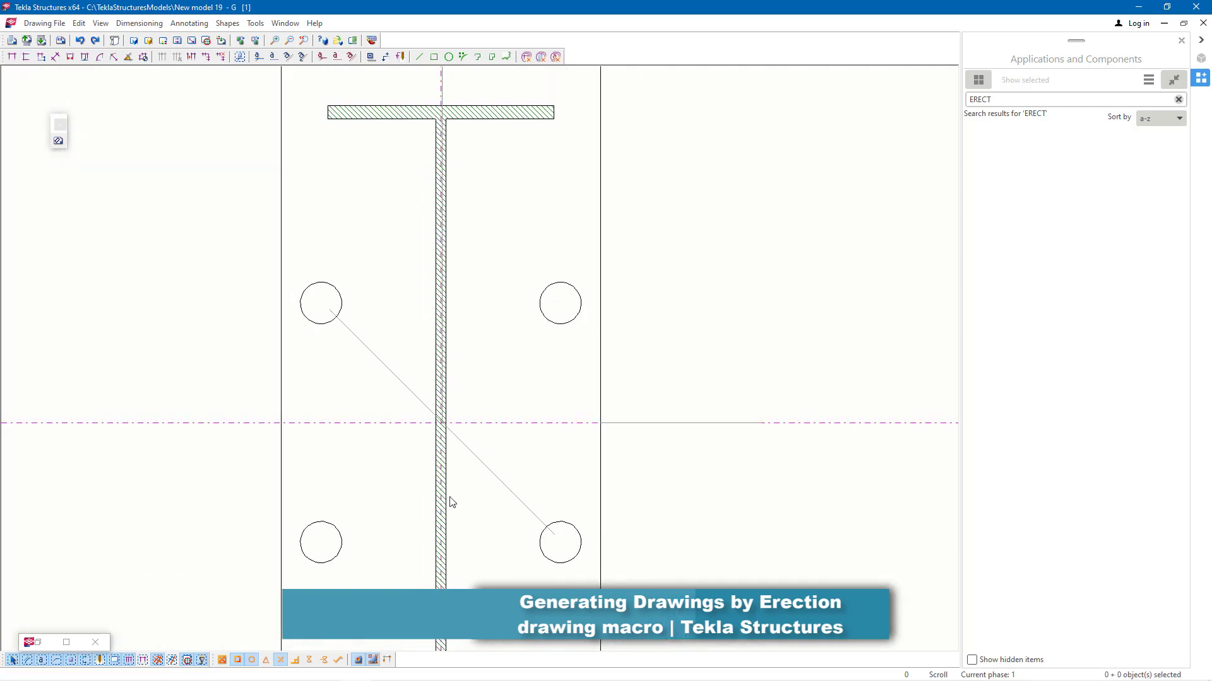
scroll(438, 467, down, 3)
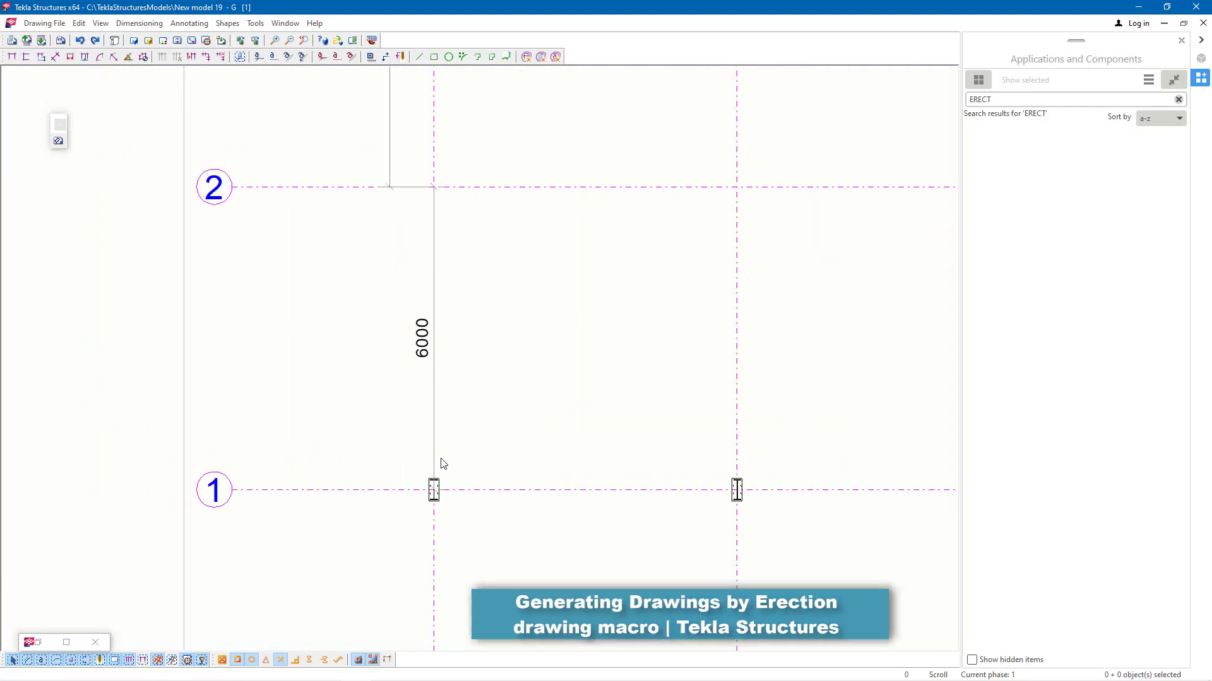
scroll(441, 395, up, 3)
Step: Snap the vertical 6000 dimension's end to grid 2, then start a dimension at the grid 1 column
click(420, 378)
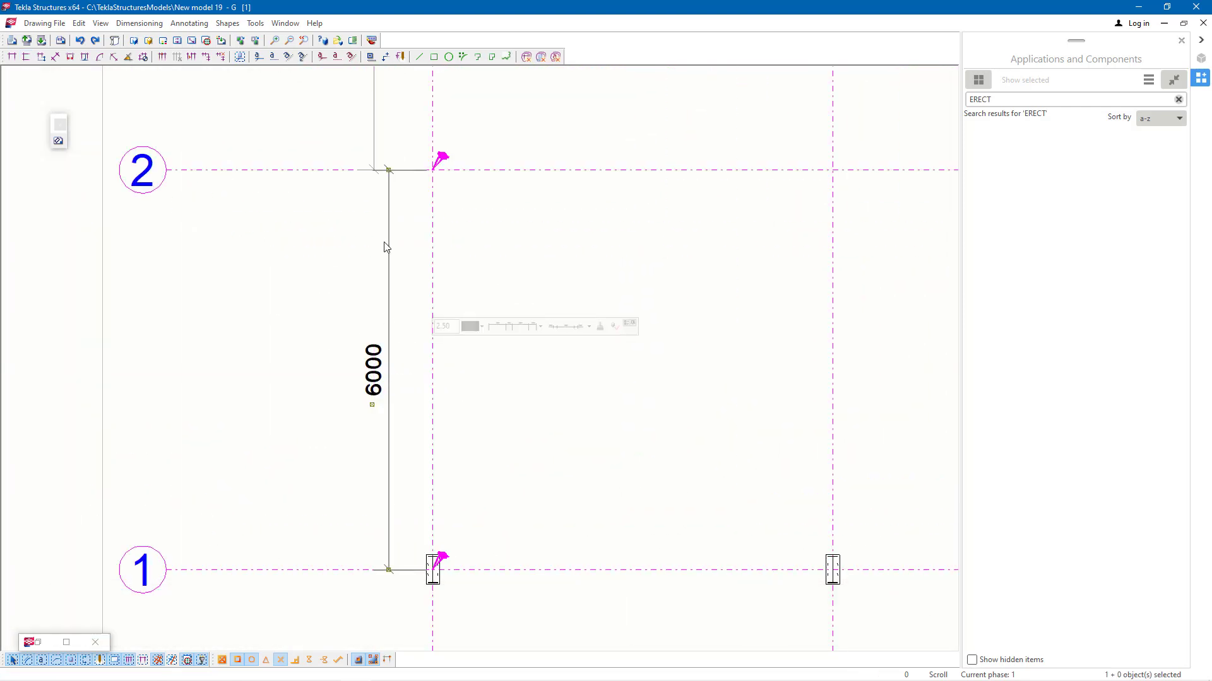
scroll(366, 142, up, 5)
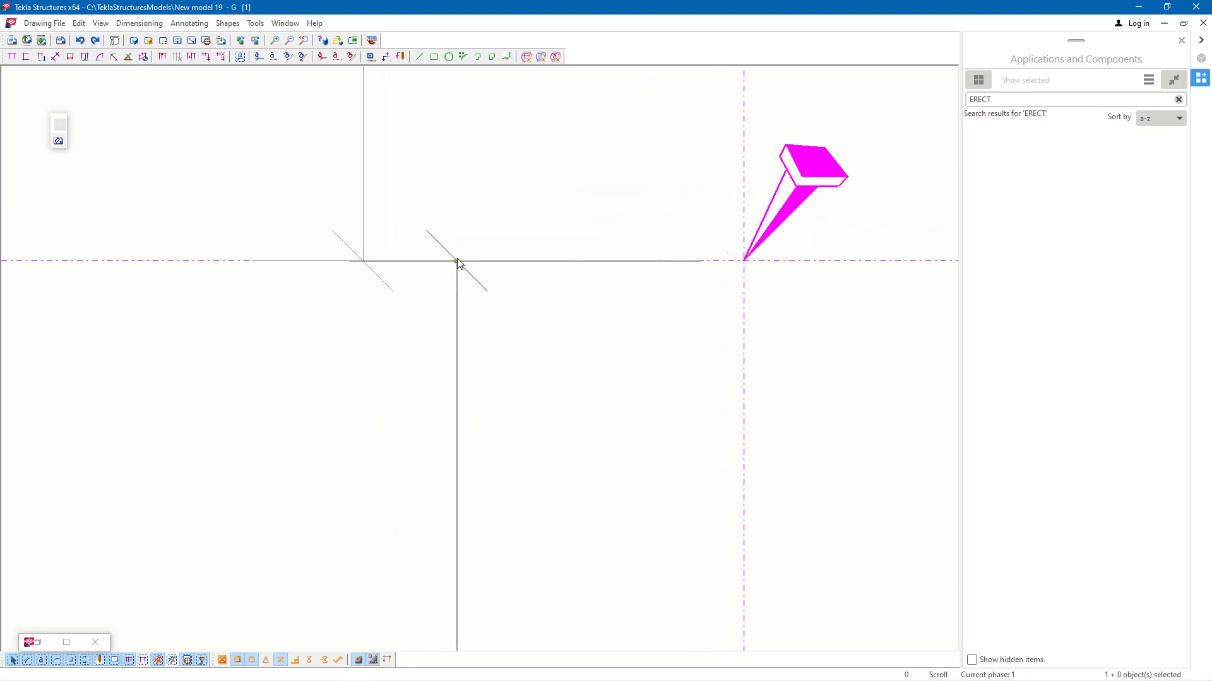
drag(457, 261, 360, 263)
click(392, 366)
scroll(378, 385, down, 5)
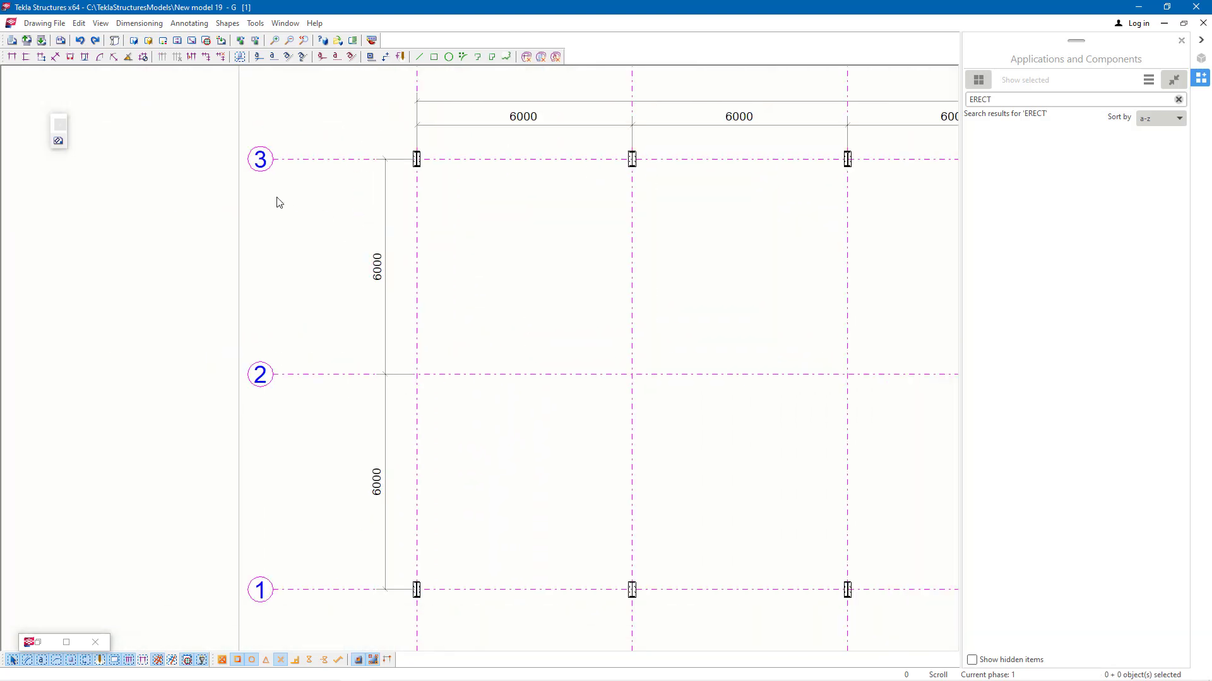
scroll(446, 514, down, 1)
scroll(385, 543, up, 6)
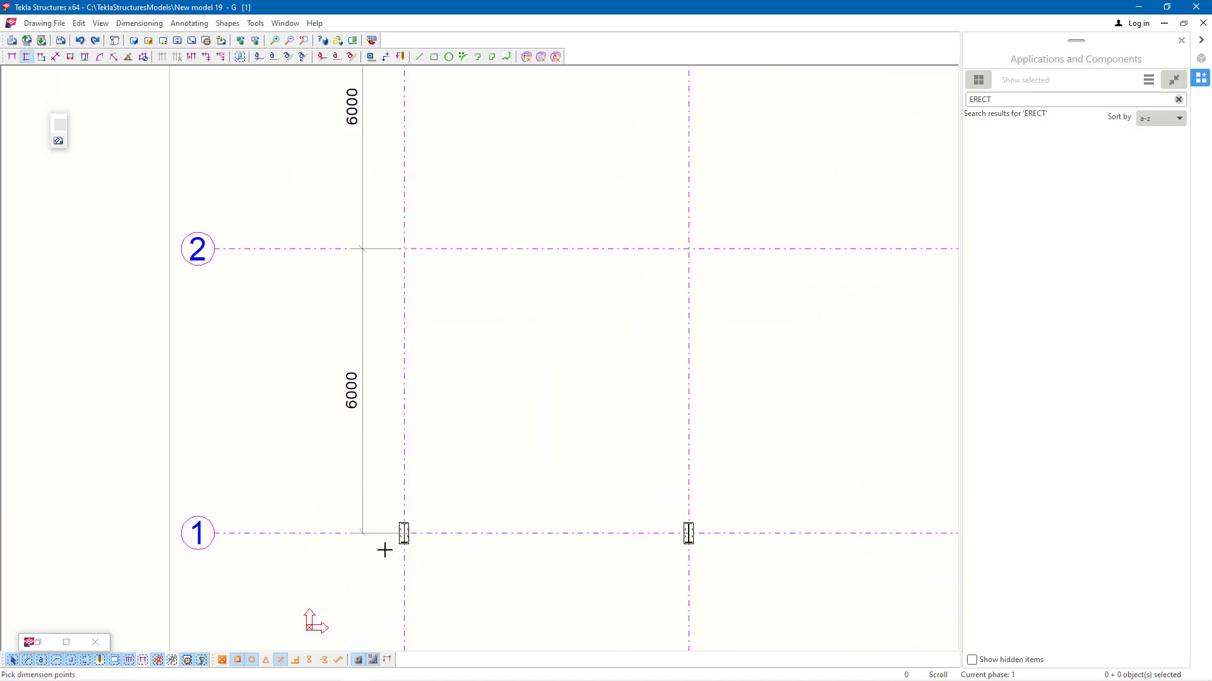
scroll(416, 498, up, 2)
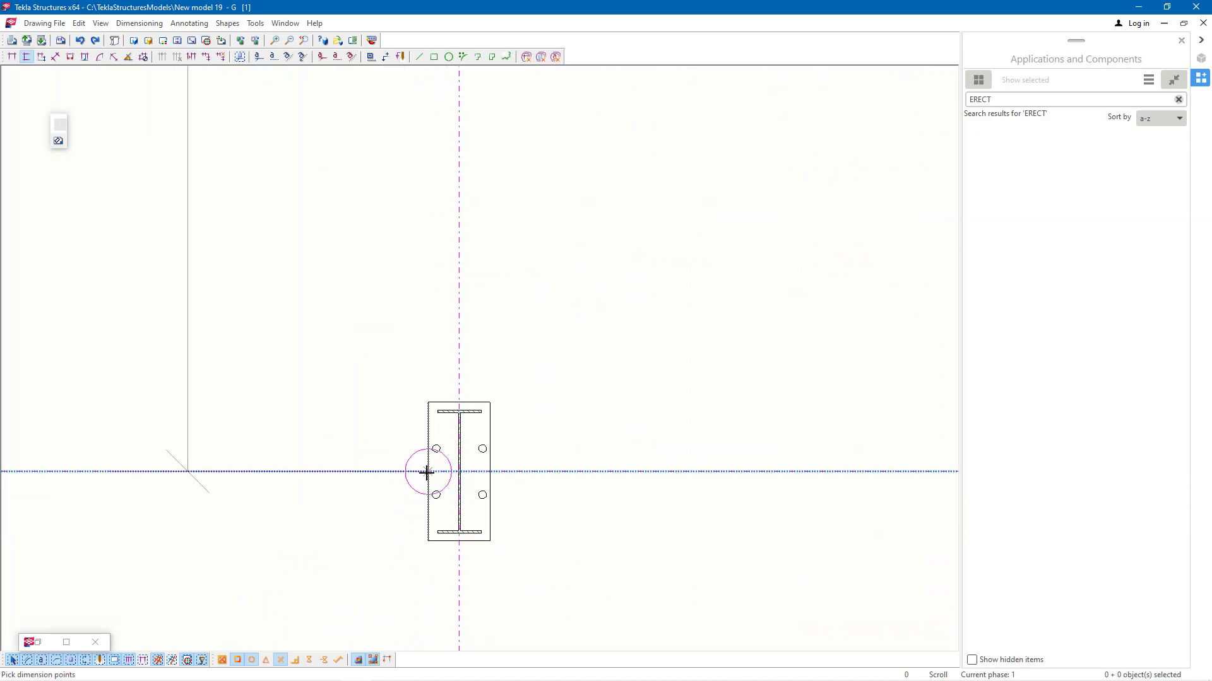
click(426, 472)
scroll(400, 549, down, 7)
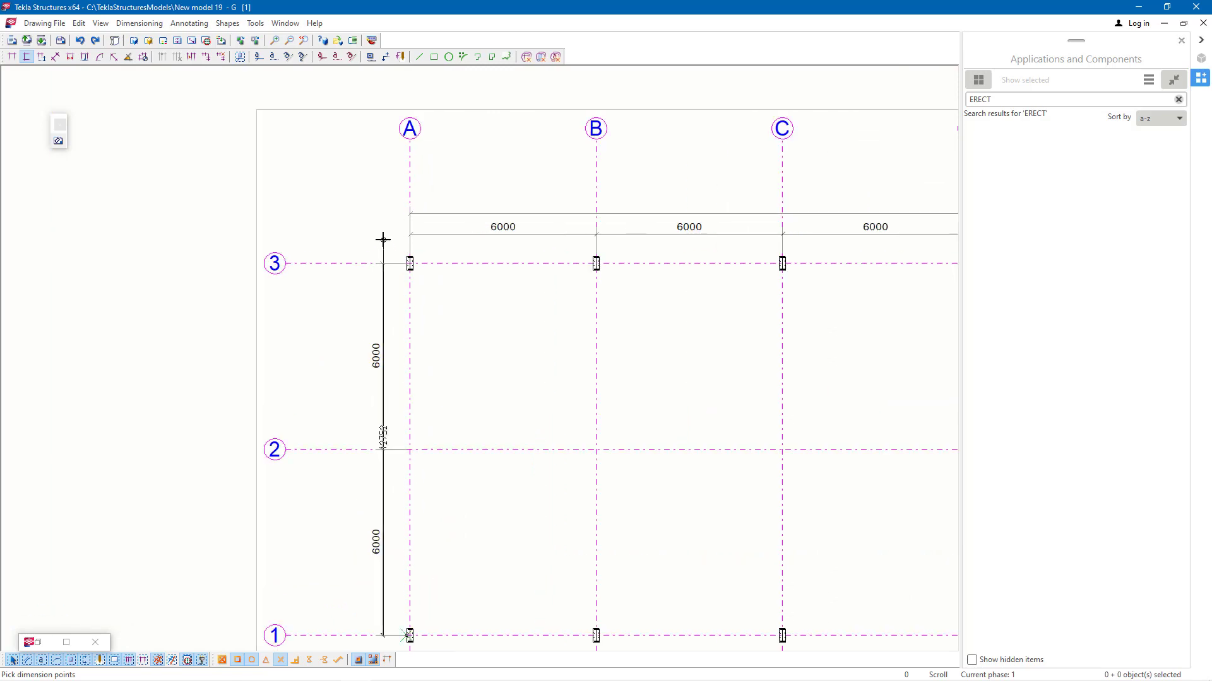
Step: Finish the vertical 12000 overall dimension across grids 1–3, left of the 6000s
scroll(383, 239, up, 6)
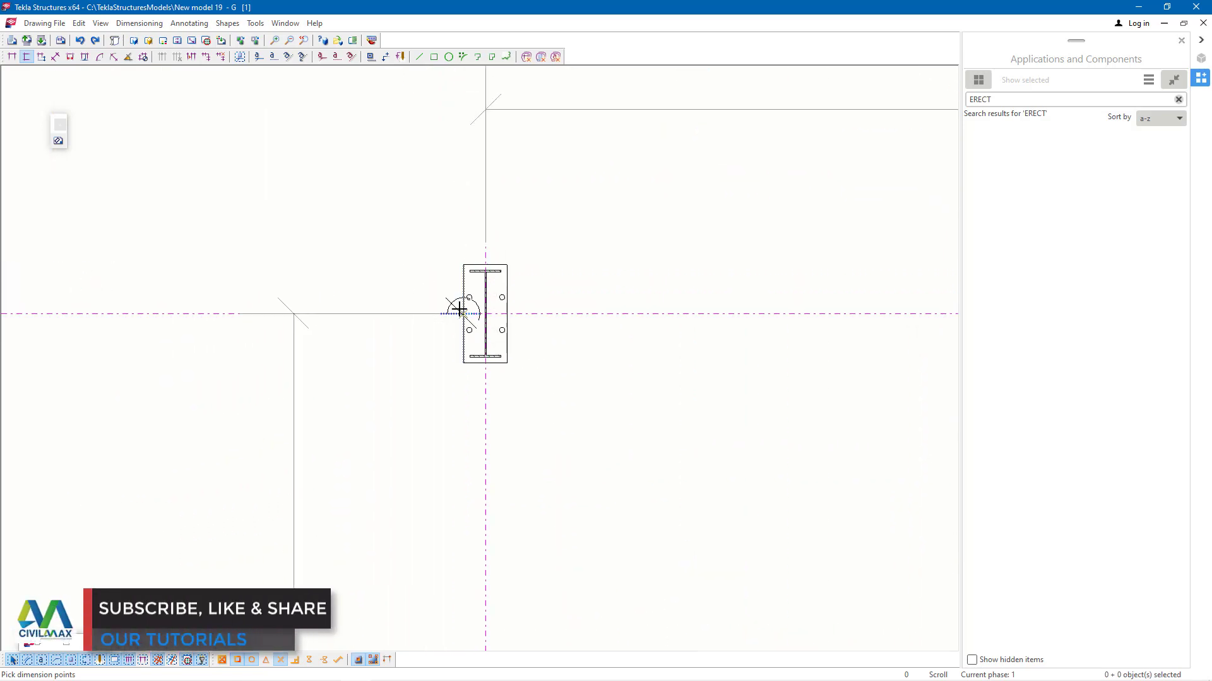
scroll(446, 303, down, 6)
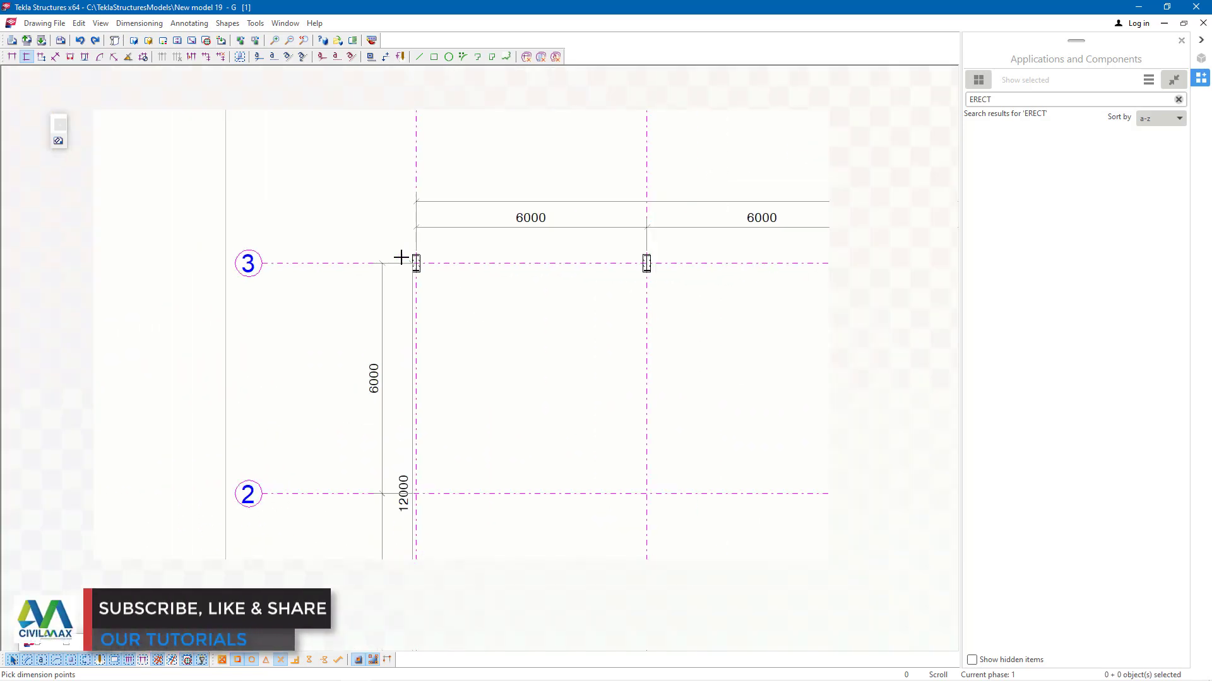
right_click(474, 355)
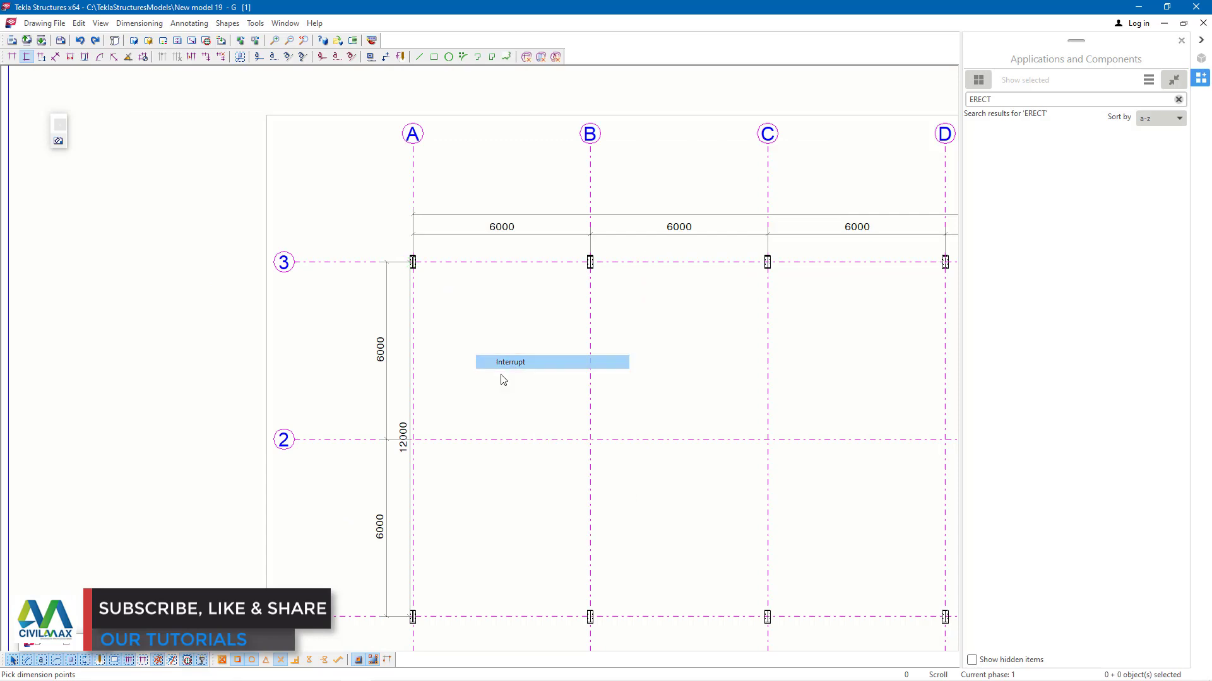
click(369, 435)
scroll(511, 327, down, 5)
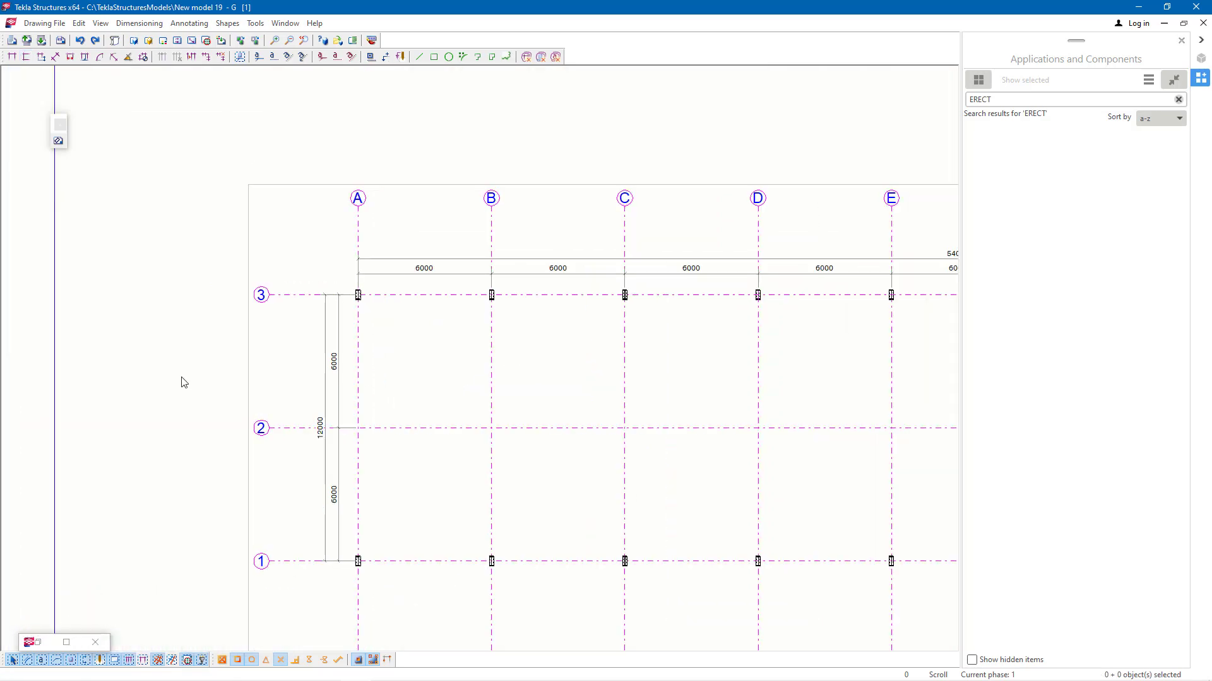
Step: Pan across the plan to check the grid dimensions and save the erection drawing
mouse_move(763, 460)
middle_down()
mouse_move(728, 435)
mouse_move(757, 444)
middle_up()
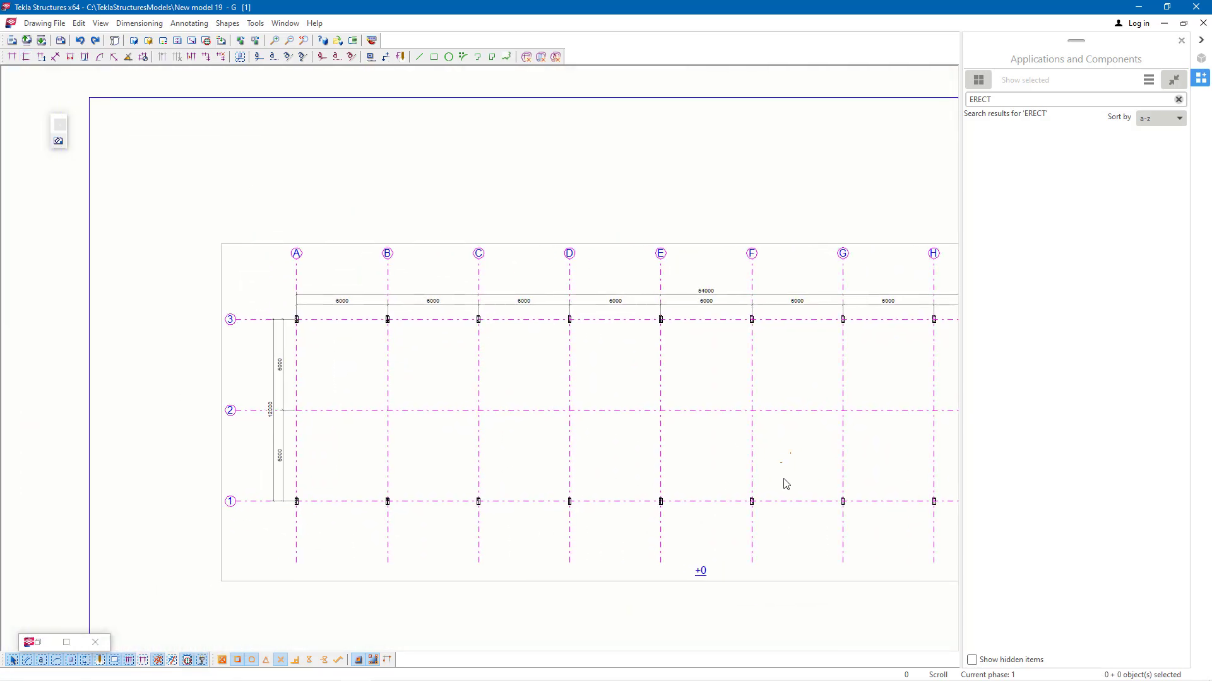
shift+scroll(792, 482, right, 6)
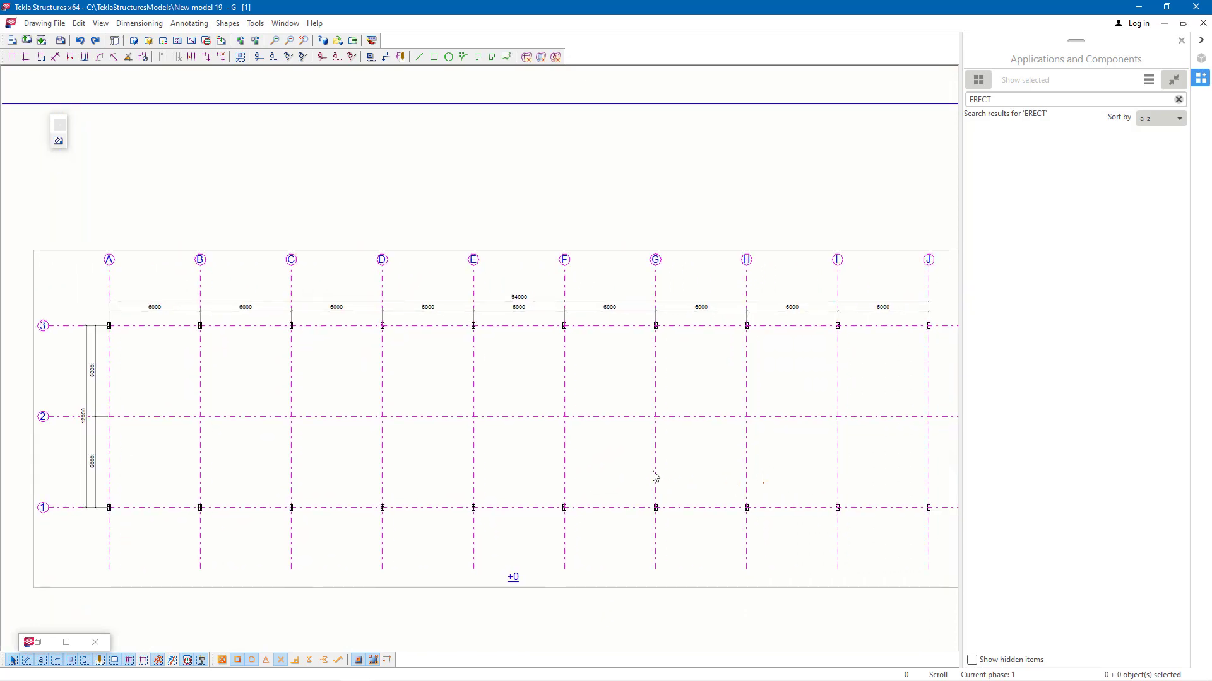
scroll(643, 470, down, 1)
scroll(76, 449, up, 5)
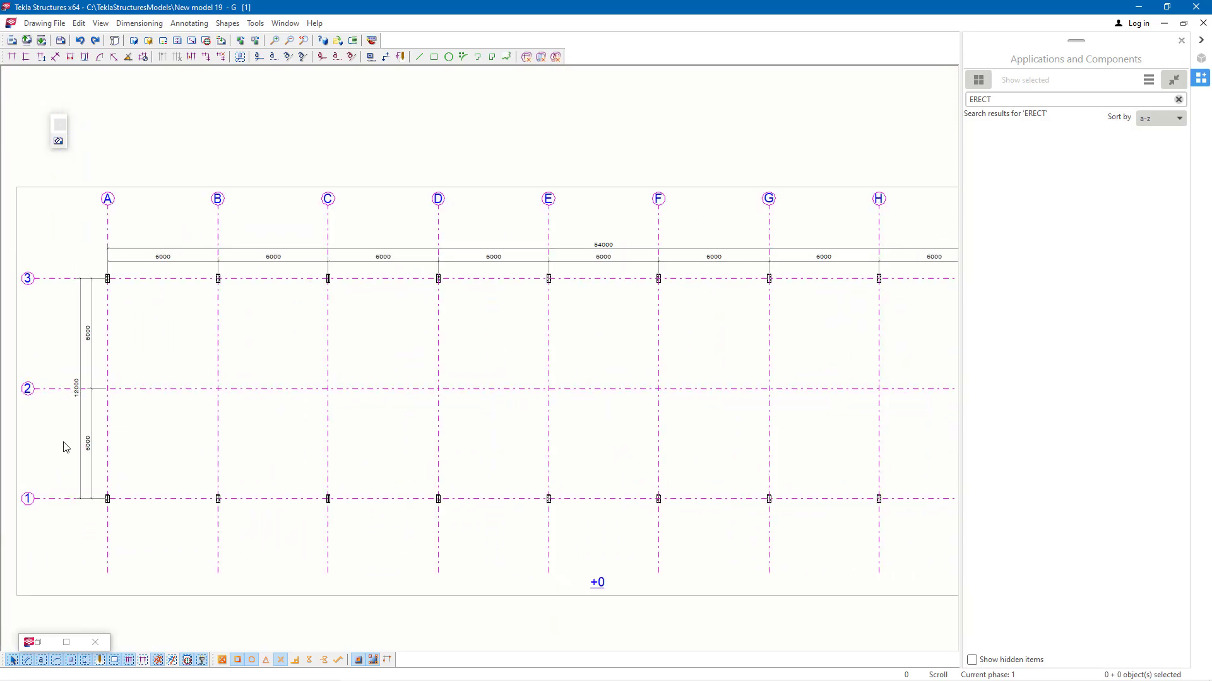
scroll(314, 265, down, 1)
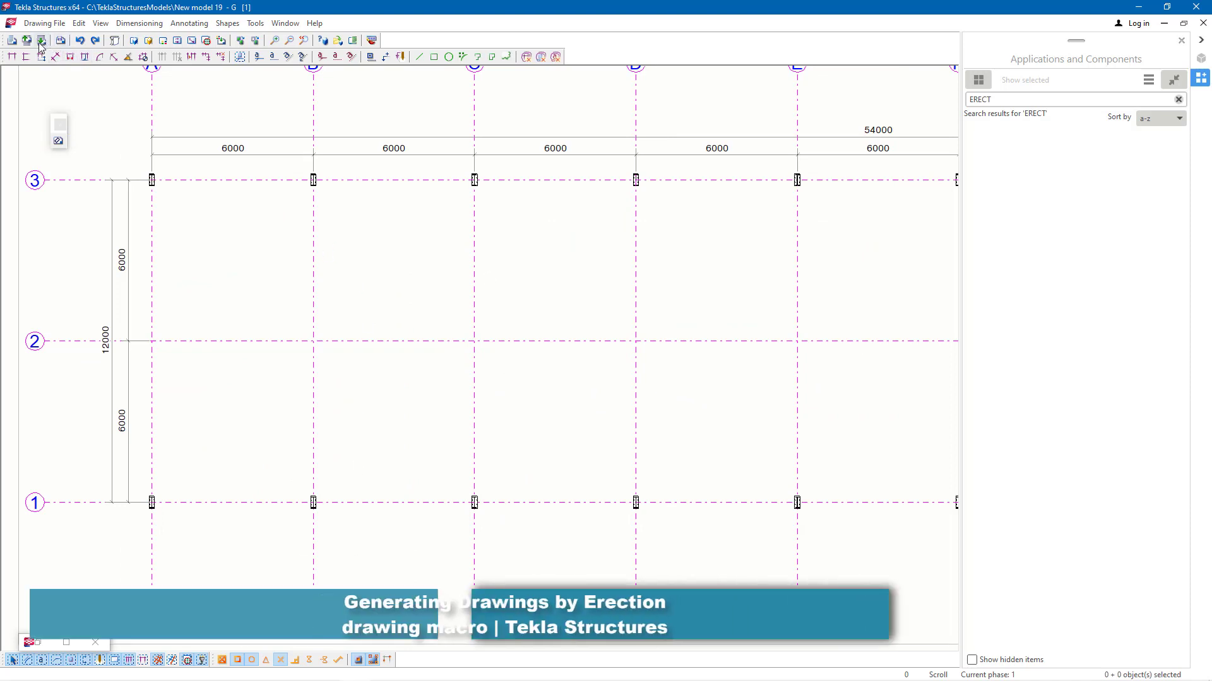
click(61, 41)
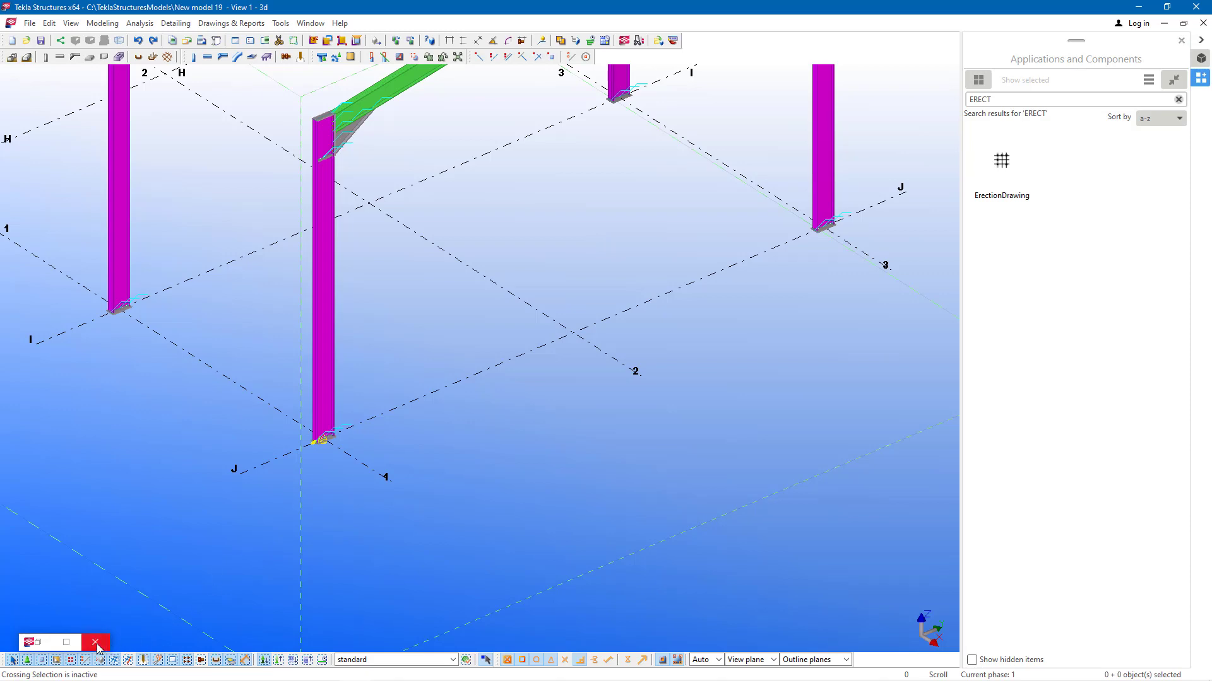
Step: Collapse the Applications and Components side panel to widen the 3D view
click(1201, 40)
scroll(292, 560, down, 3)
scroll(324, 315, up, 5)
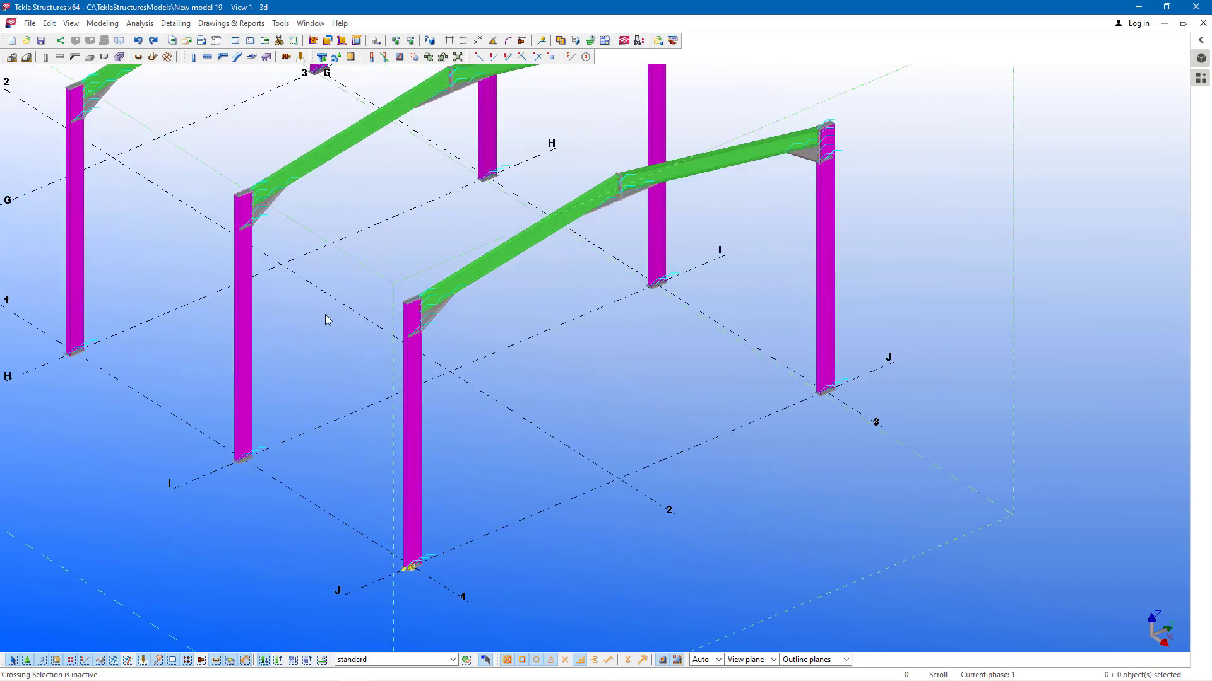
scroll(406, 304, up, 1)
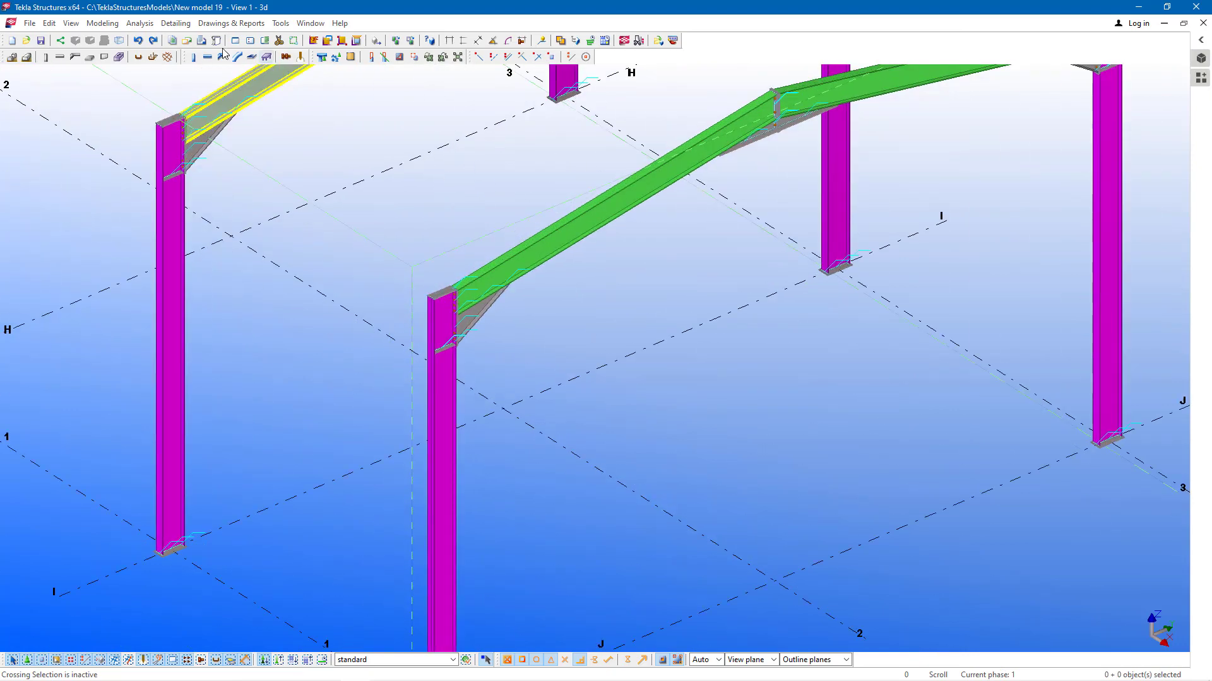
Step: Turn on View > Rotate > With Mouse for free orbiting
click(71, 23)
mouse_move(178, 229)
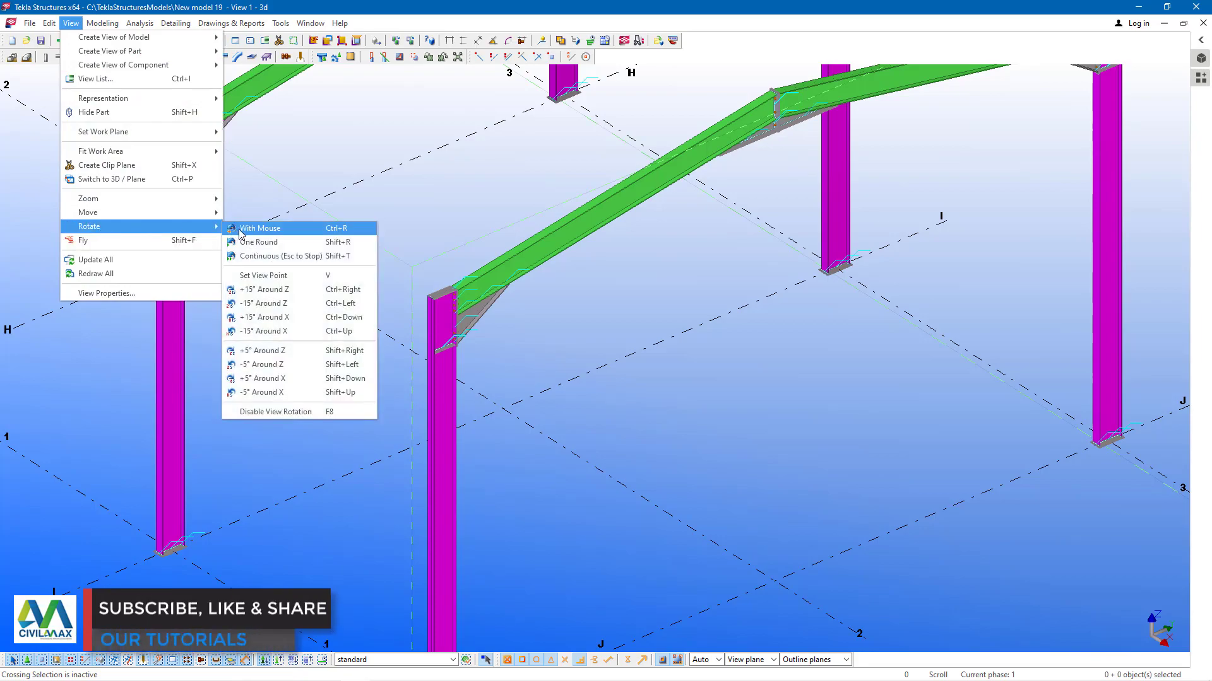
click(259, 229)
Step: Orbit around the column-rafter joint up to the rafter, then interrupt the active command
mouse_move(473, 338)
mouse_down()
mouse_move(427, 257)
mouse_move(292, 182)
mouse_move(261, 192)
mouse_move(247, 233)
mouse_move(292, 281)
mouse_move(703, 314)
mouse_move(730, 305)
mouse_move(914, 122)
mouse_up()
scroll(795, 127, up, 8)
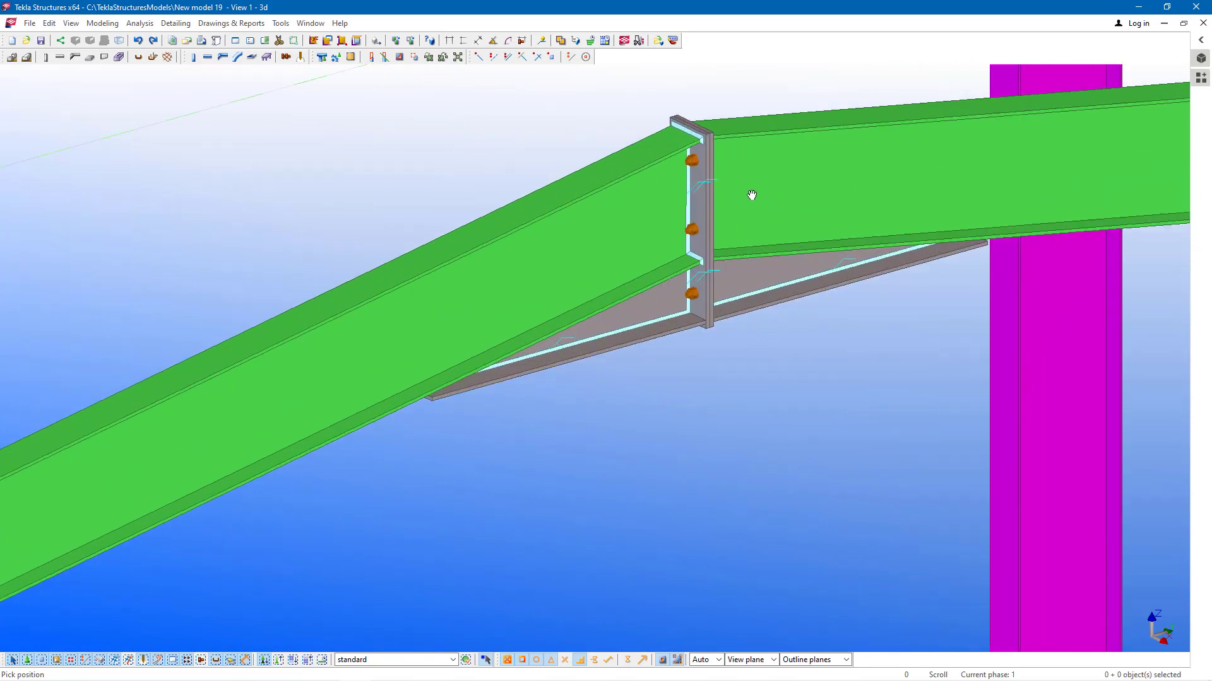
drag(693, 236, 682, 273)
scroll(588, 339, down, 4)
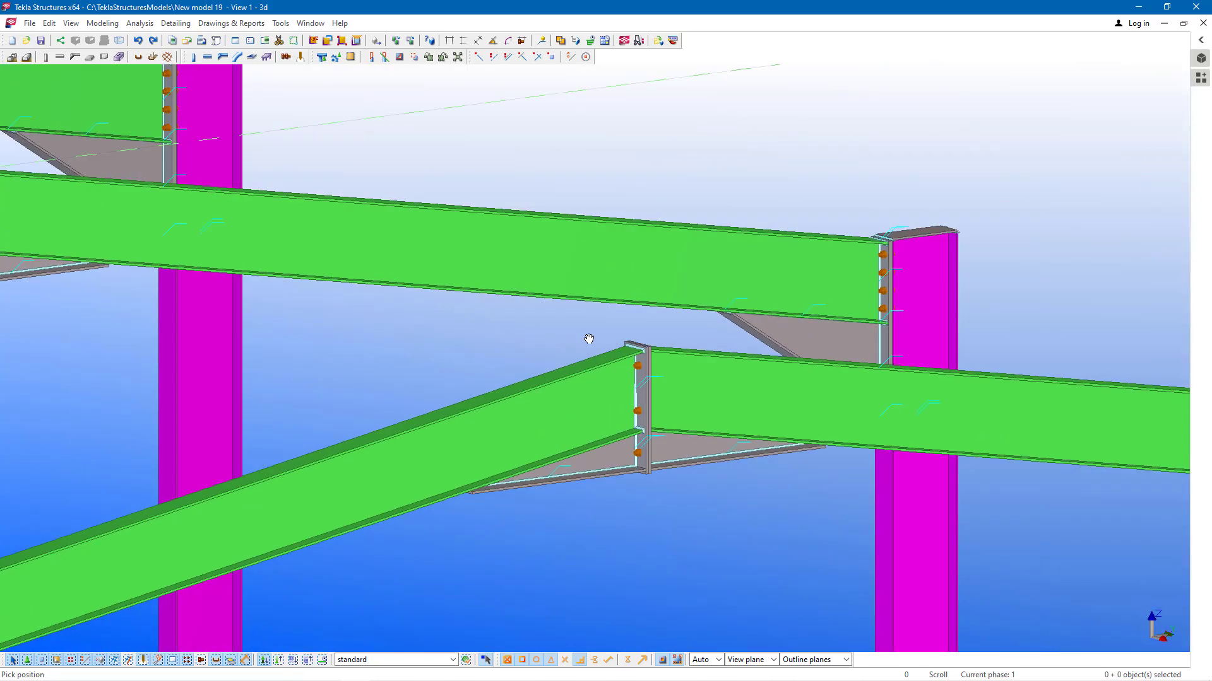
scroll(627, 458, up, 6)
drag(648, 435, 755, 604)
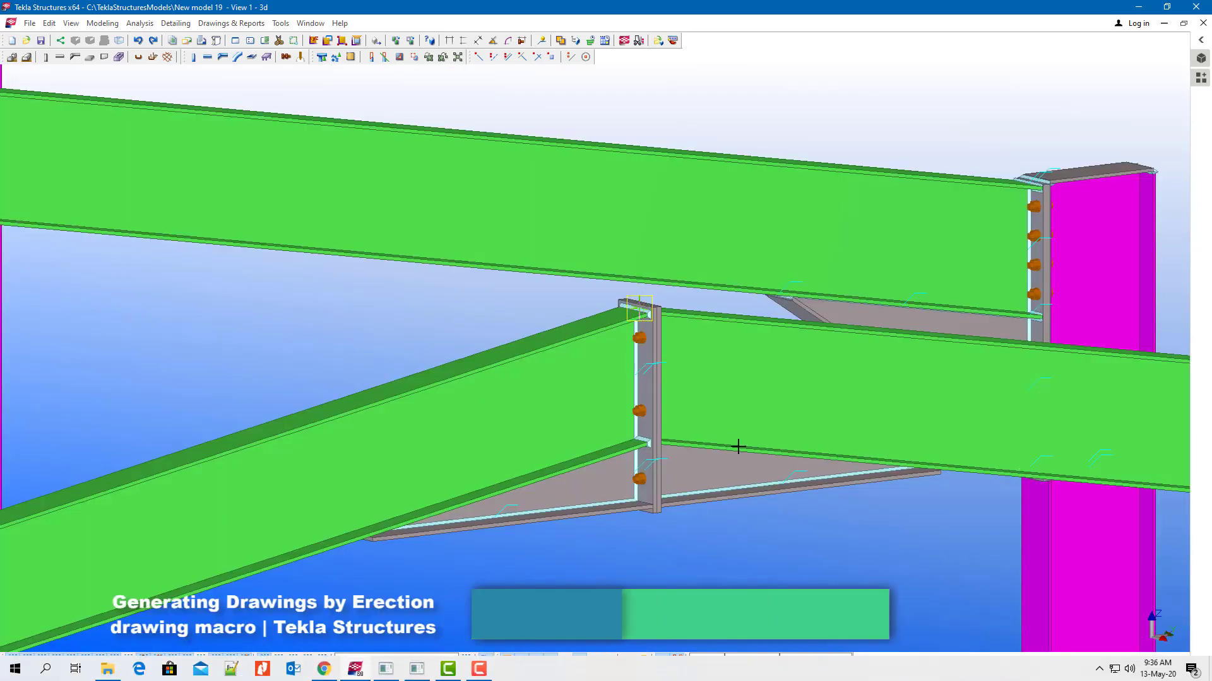
right_click(591, 287)
click(623, 296)
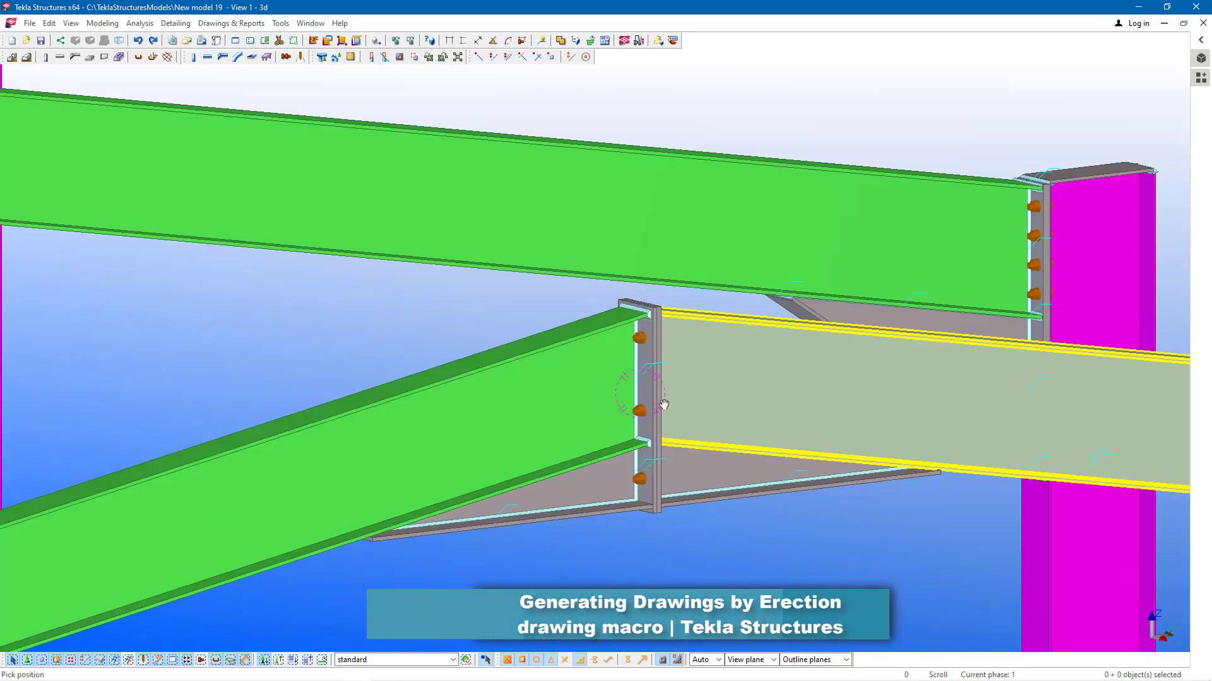
Step: Orbit around the bolted rafter joint and swing round to an end-on view of the frames
ctrl+middle_drag(682, 397, 573, 425)
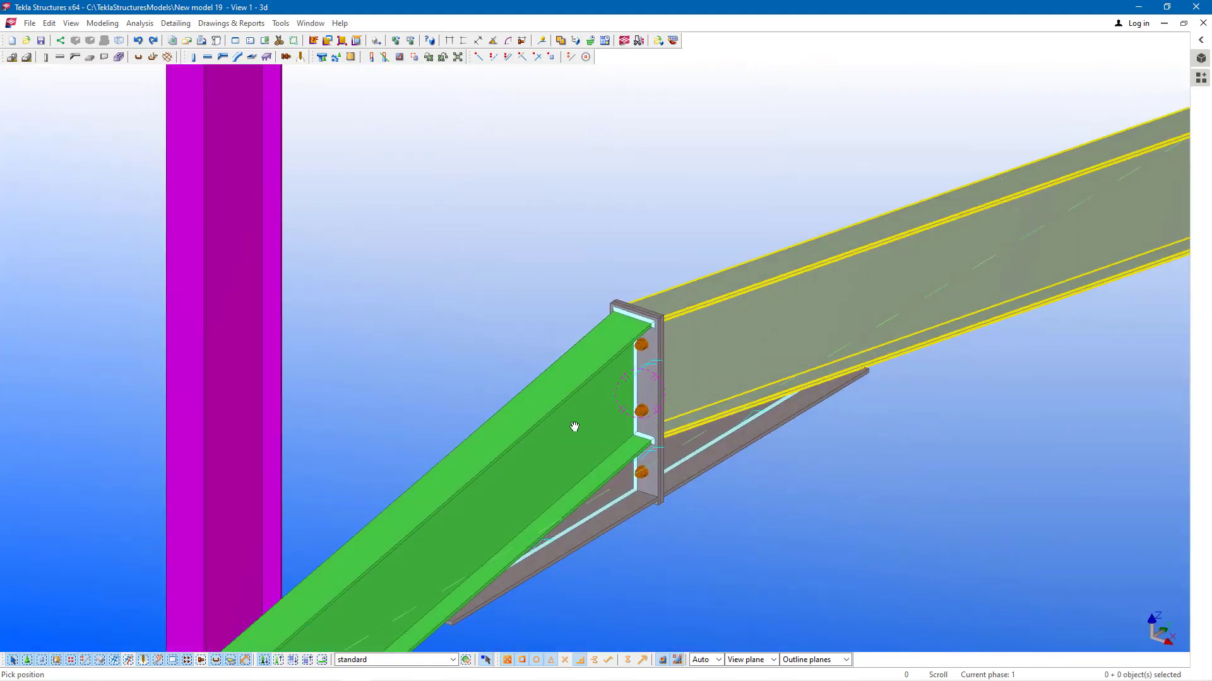
scroll(593, 414, down, 6)
ctrl+middle_drag(649, 440, 454, 473)
scroll(578, 508, up, 4)
scroll(649, 492, down, 8)
Step: Zoom in on the haunched, bolted portal frames between grids E and J
scroll(554, 492, up, 2)
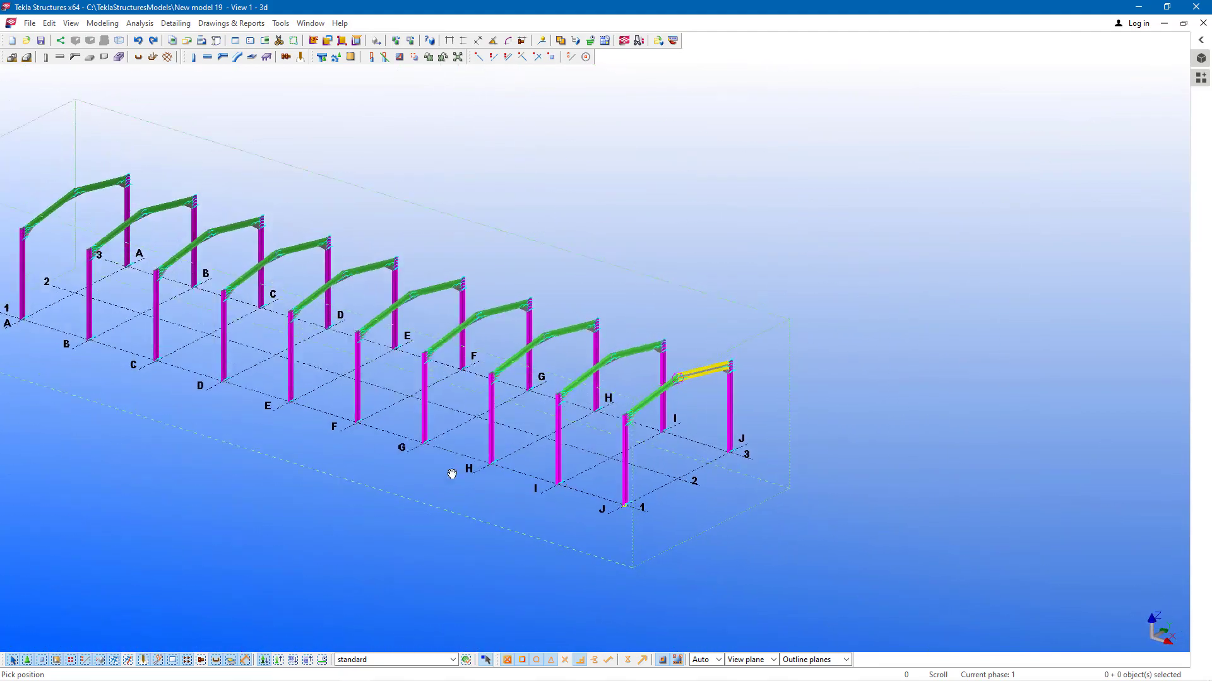
scroll(568, 335, up, 5)
scroll(564, 330, up, 2)
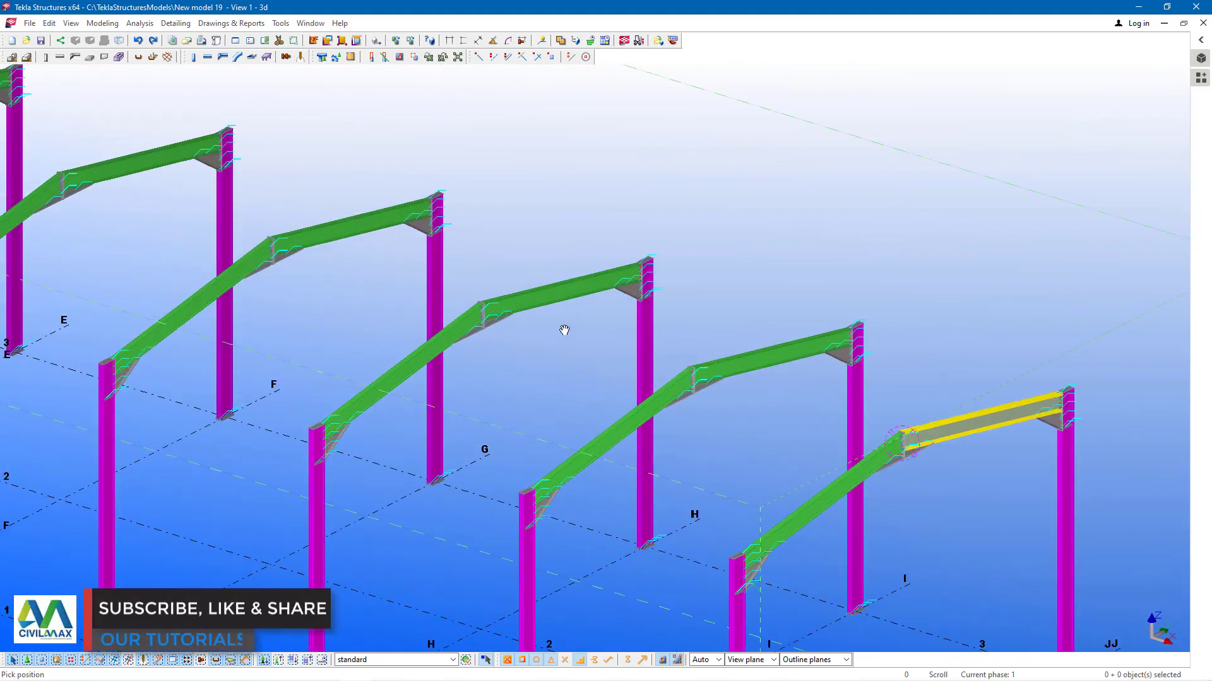